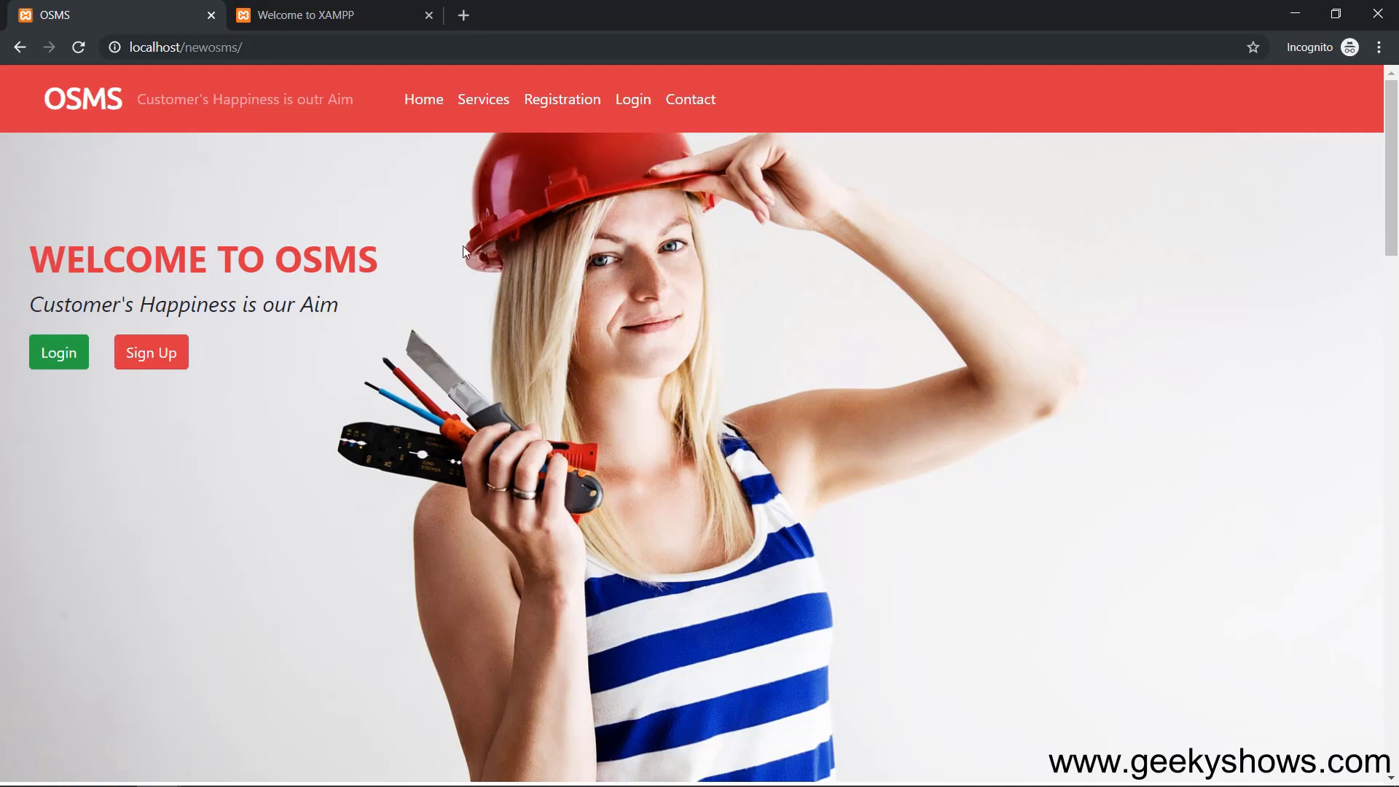
# Glance at the XAMPP dashboard tab, then return to the local OSMS site tab
pyautogui.click(370, 16)
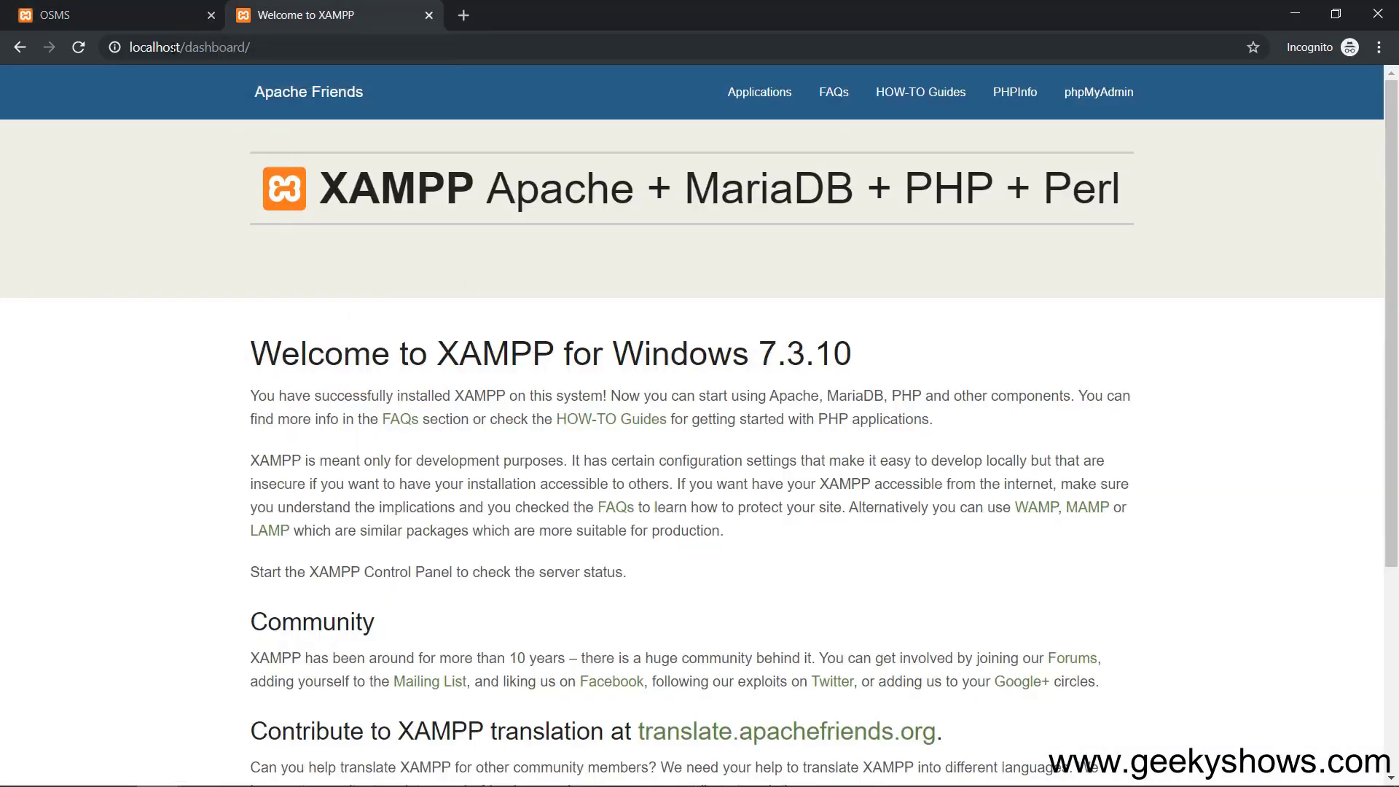
pyautogui.click(130, 12)
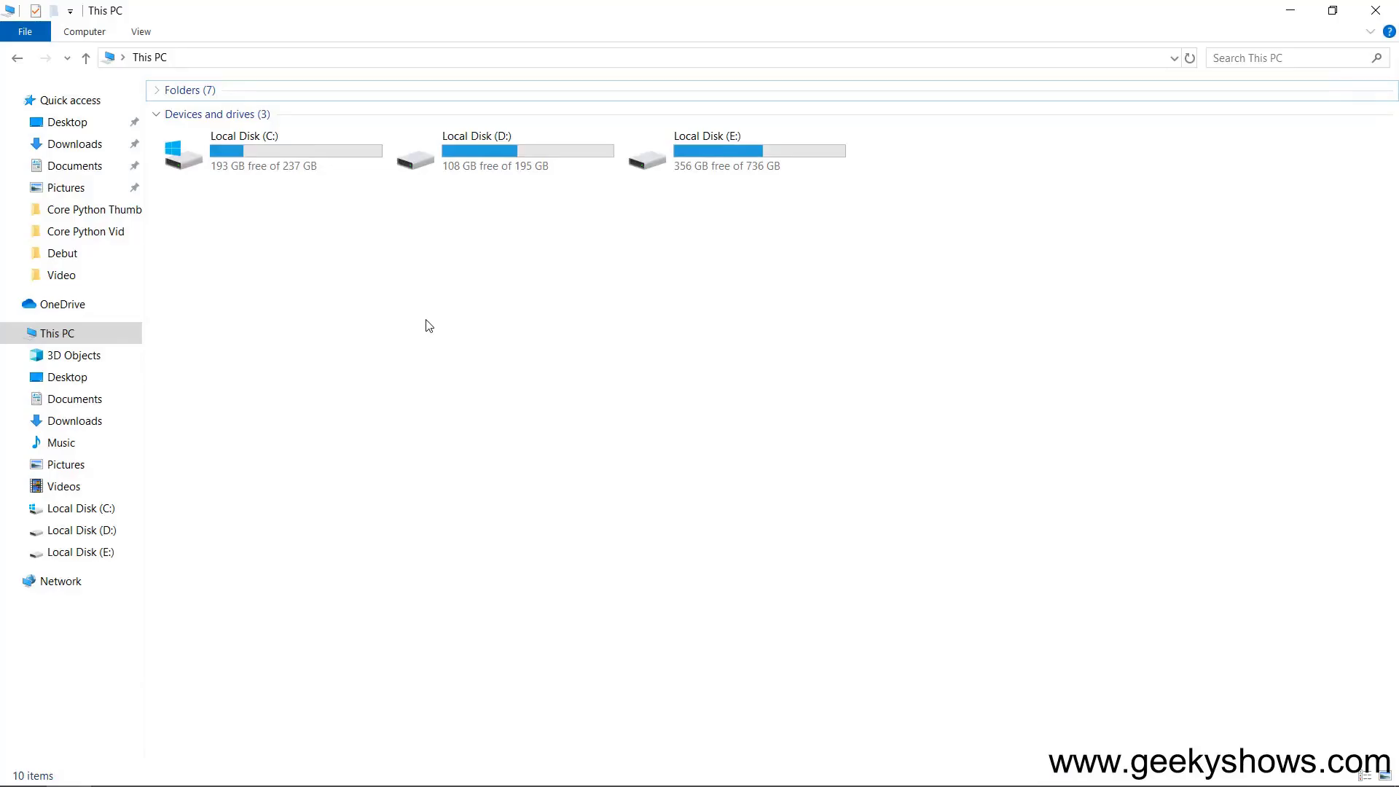
# Copy the NewOSMS folder from C:\xampp\htdocs and paste it onto the desktop
pyautogui.doubleClick(306, 167)
pyautogui.doubleClick(215, 271)
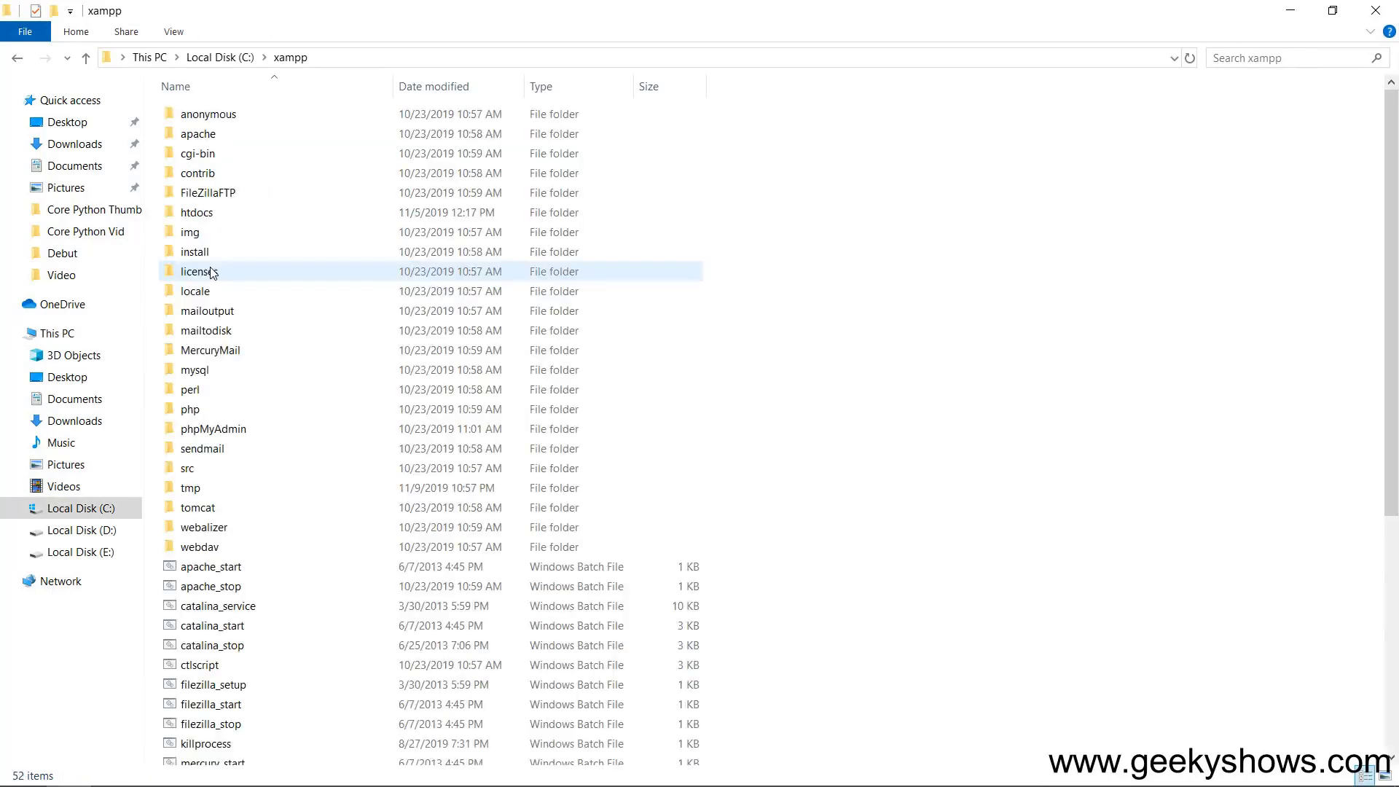
pyautogui.click(216, 221)
pyautogui.doubleClick(216, 218)
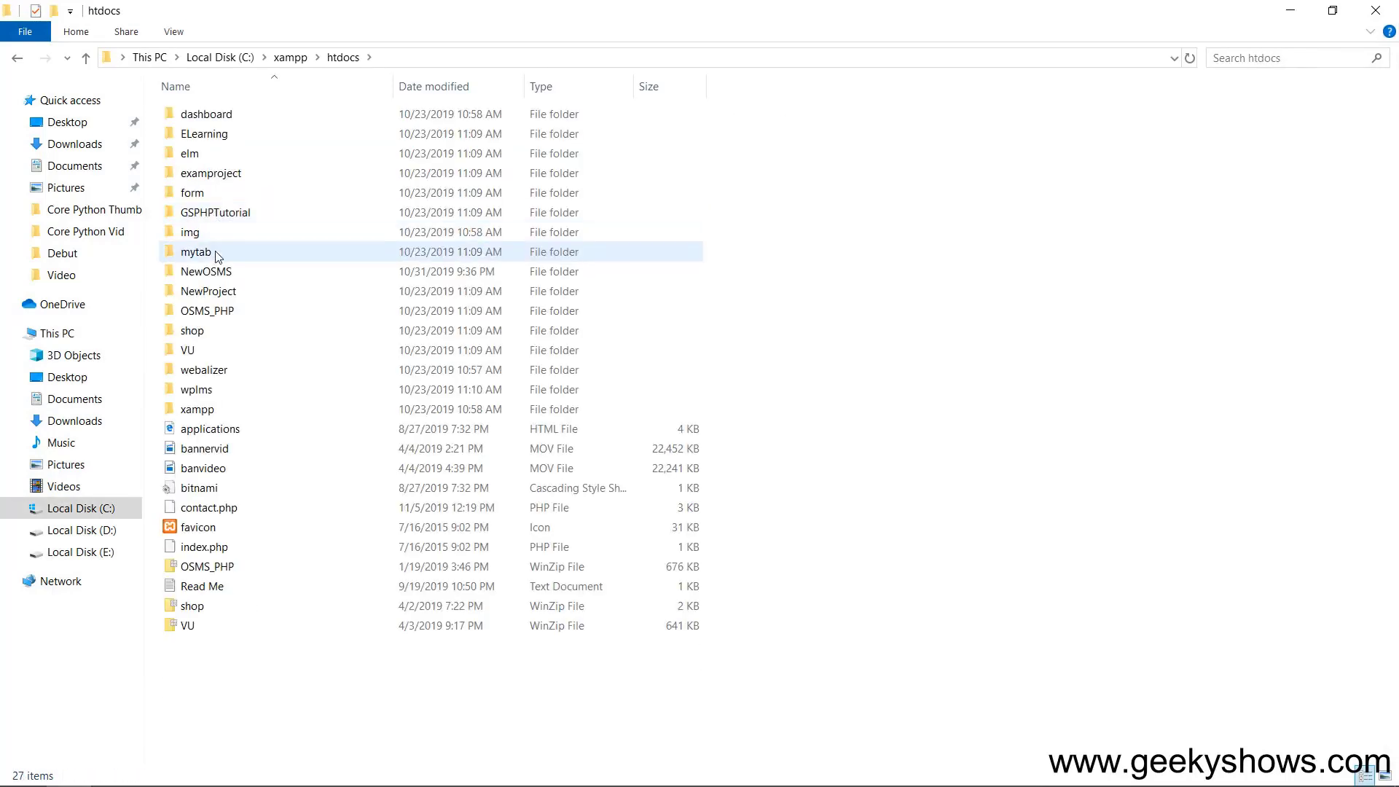
pyautogui.click(218, 273)
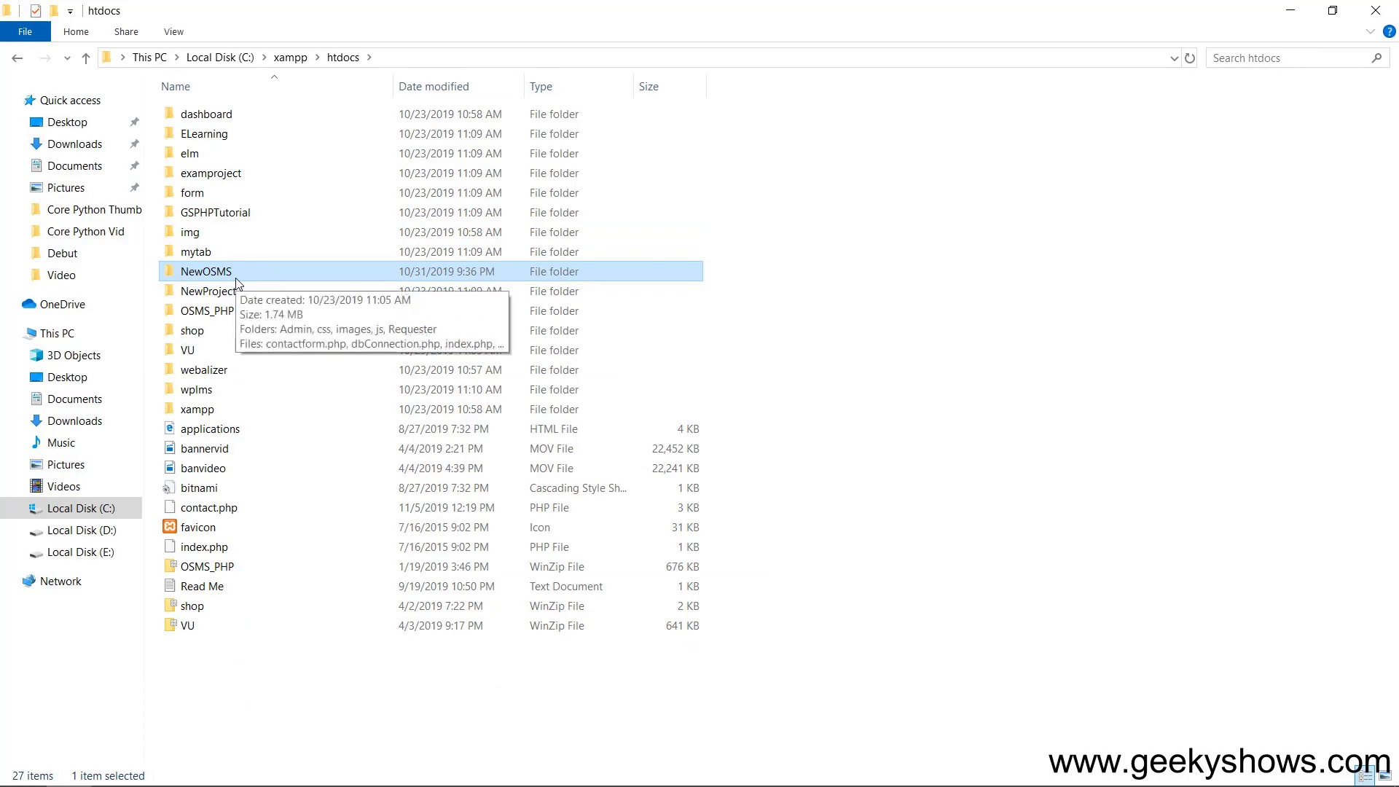
pyautogui.click(1290, 11)
pyautogui.hotkey('ctrl', 'v')
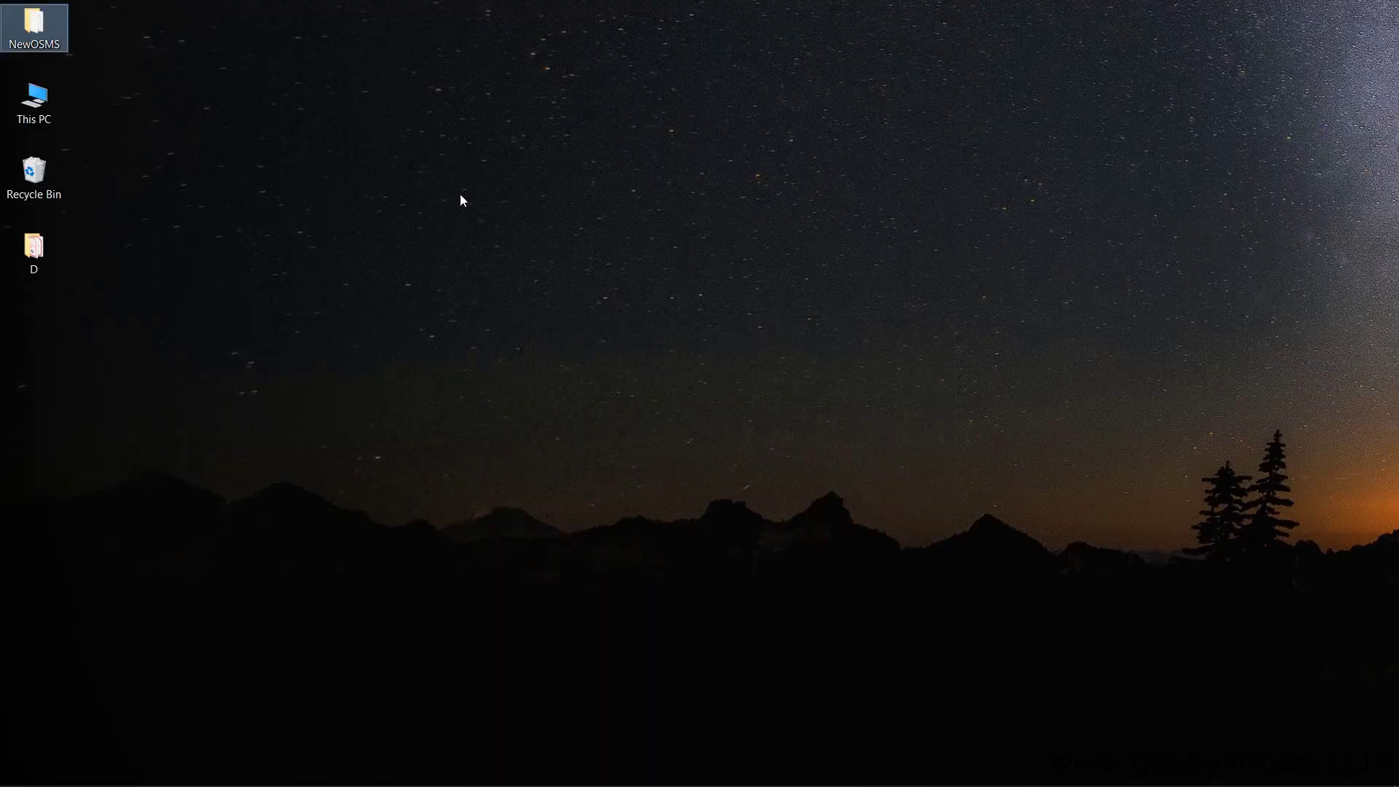
# Zip the NewOSMS folder into NewOSMS.zip (47 files) with WinZip's Add to Zip file
pyautogui.moveTo(41, 32); pyautogui.dragTo(172, 261)
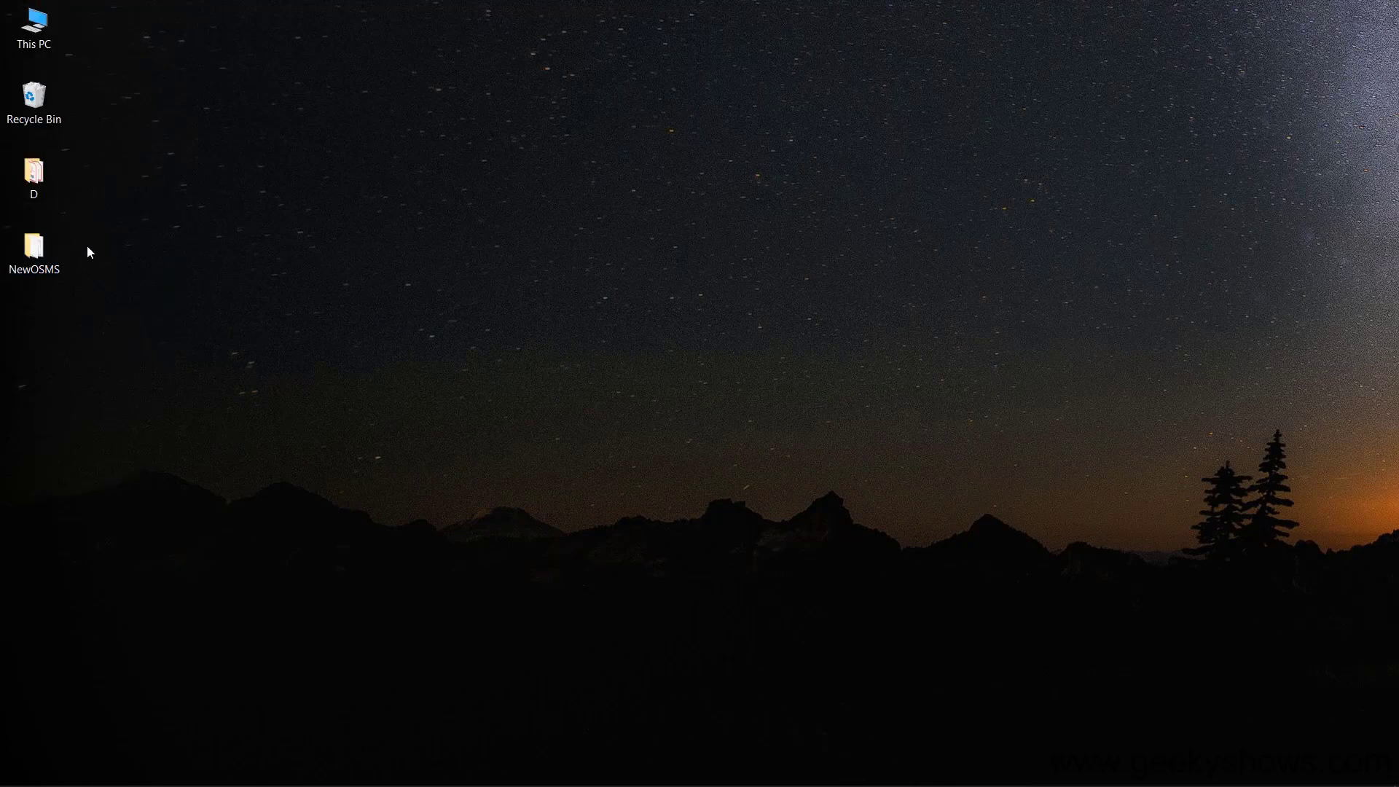
pyautogui.rightClick(47, 251)
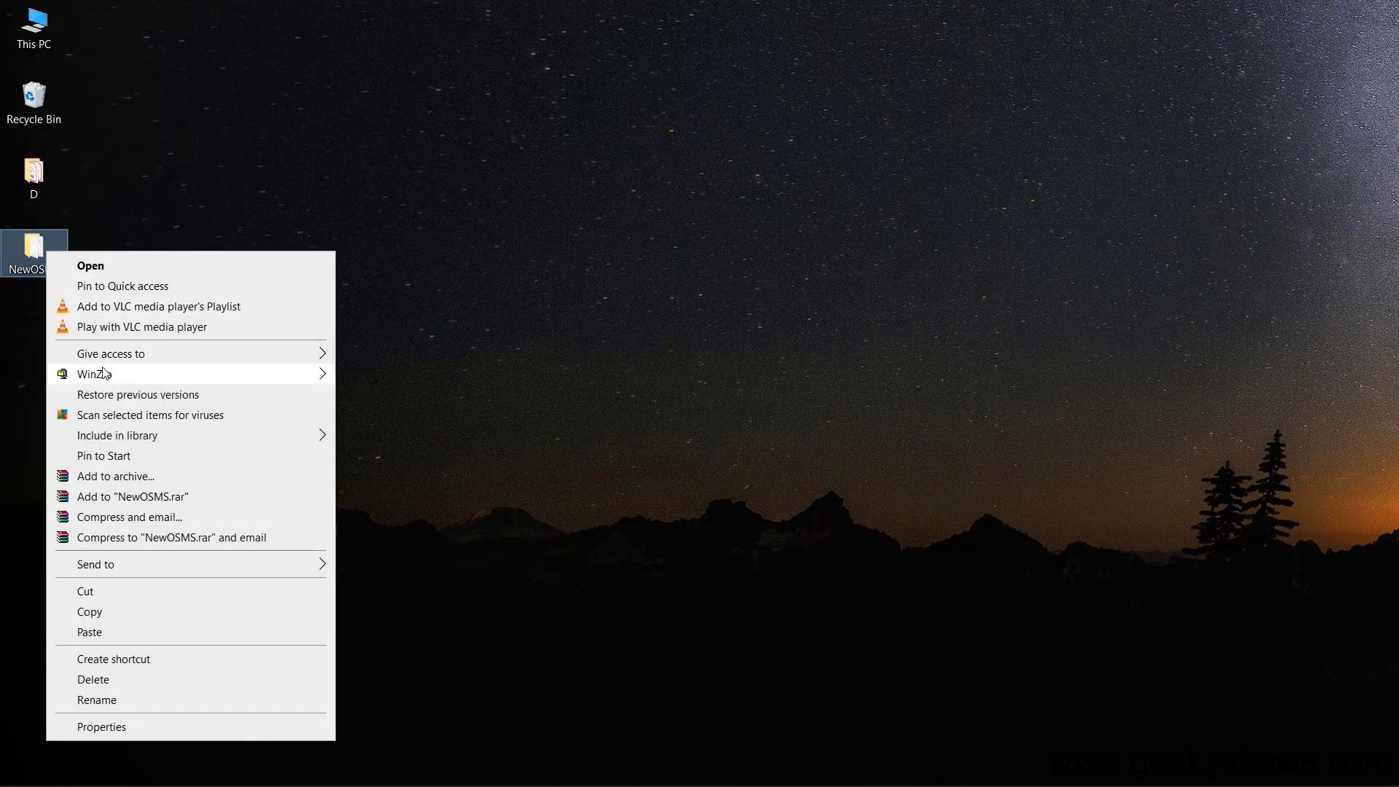
pyautogui.moveTo(156, 375)
pyautogui.click(417, 381)
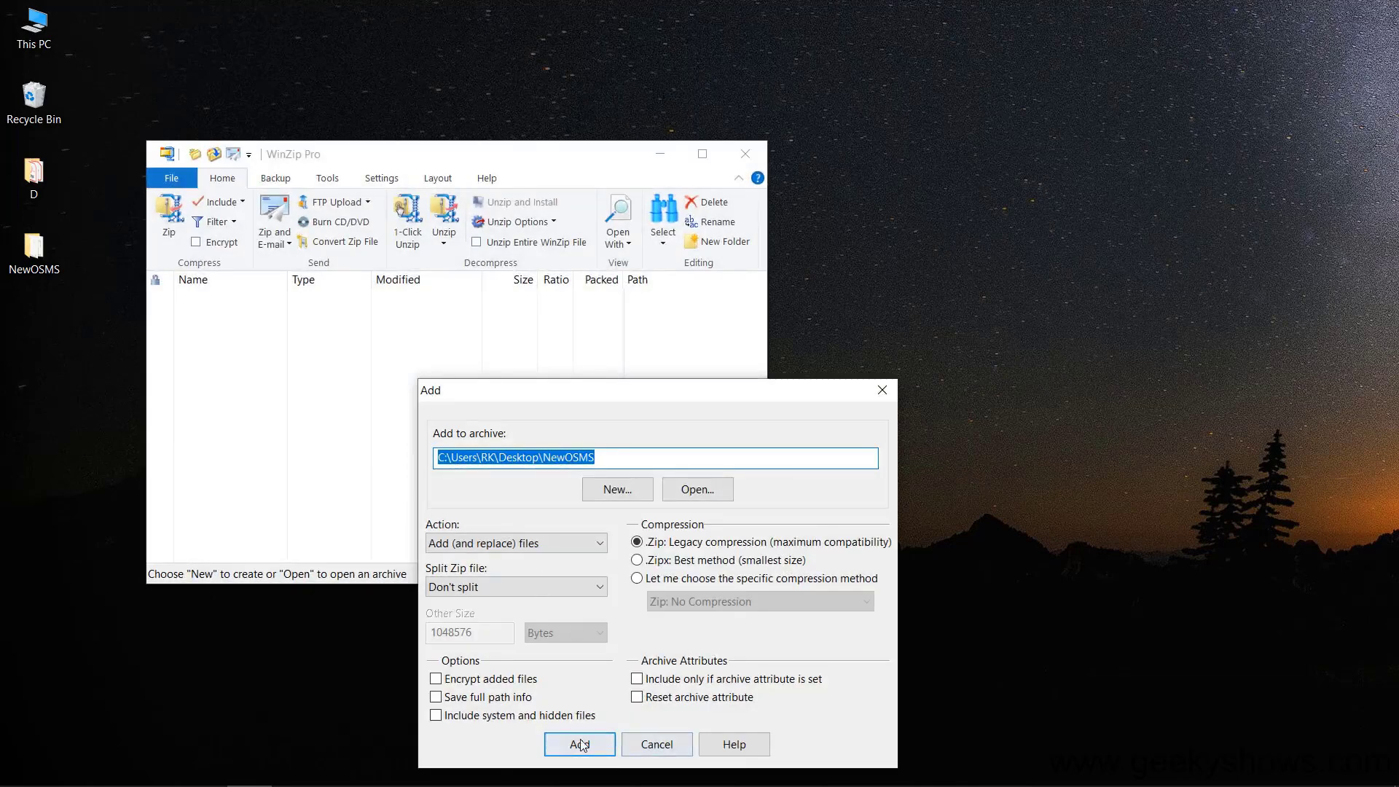
pyautogui.click(580, 744)
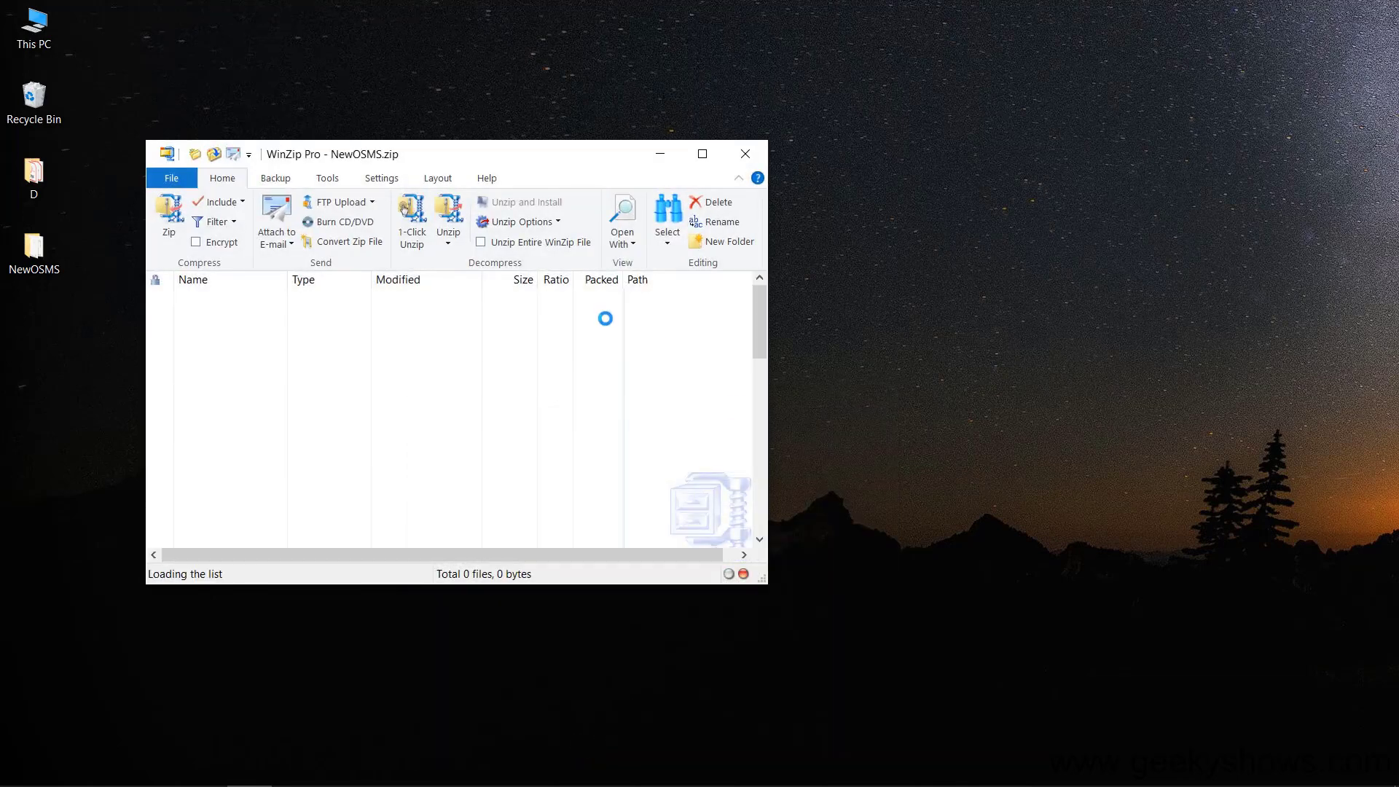
pyautogui.click(813, 638)
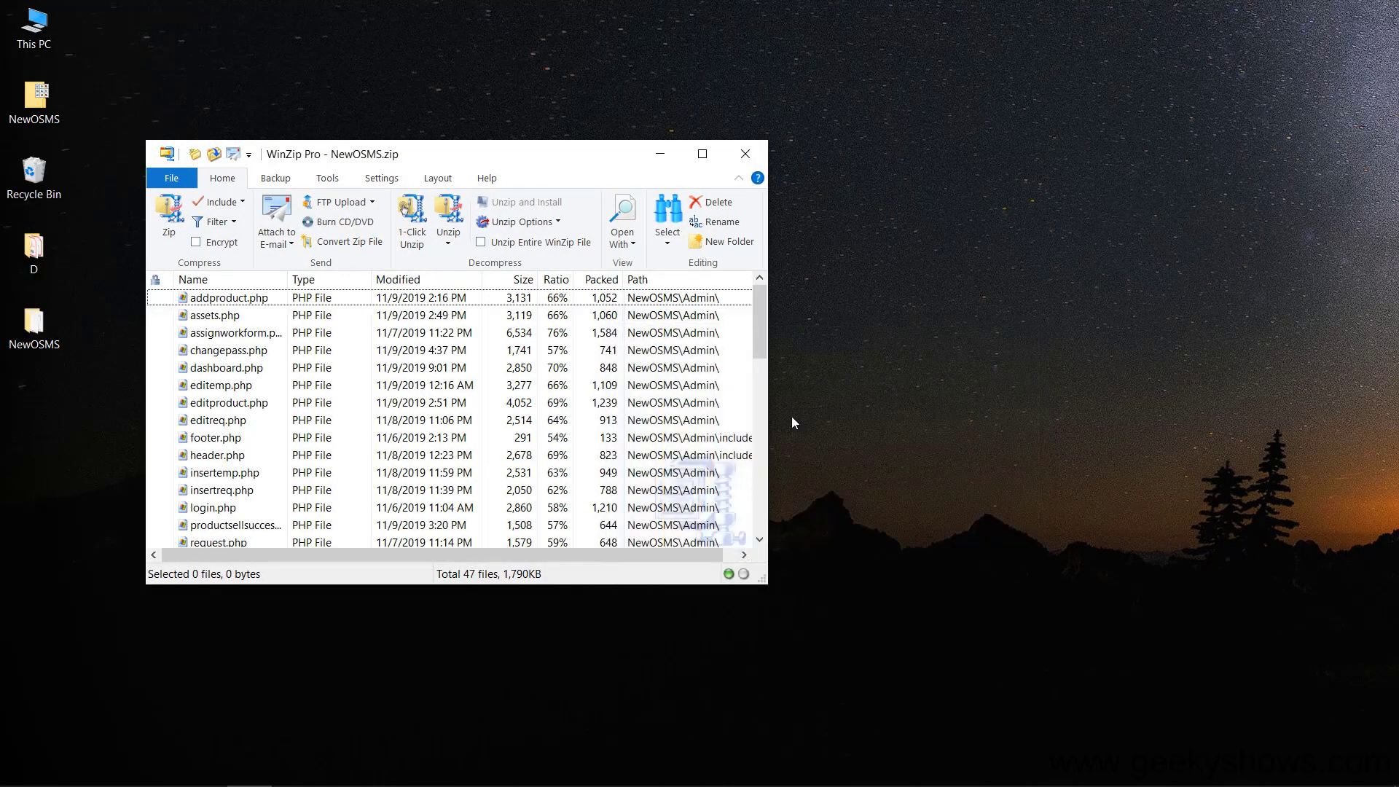
pyautogui.click(748, 161)
# Refresh the desktop and move NewOSMS.zip to the bottom of the icon column
pyautogui.rightClick(537, 186)
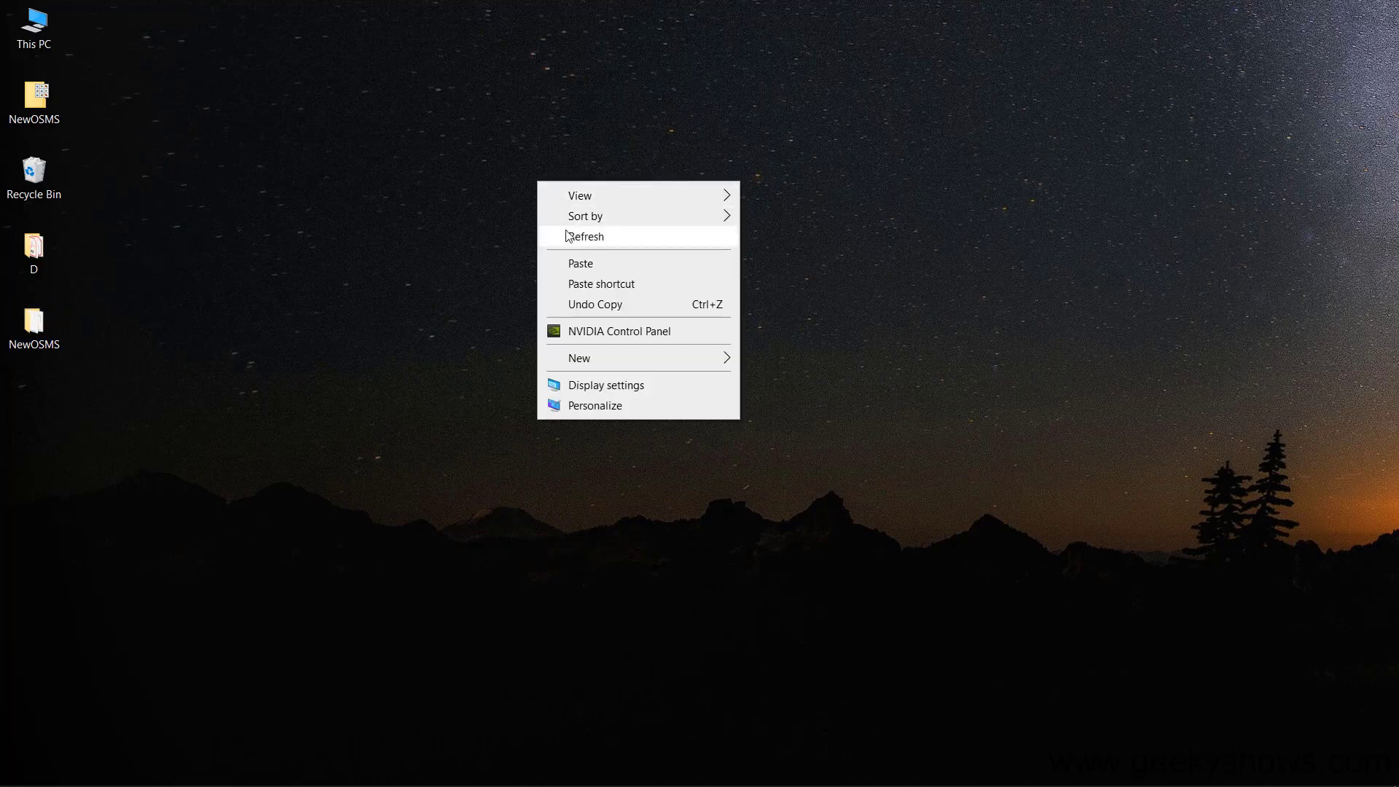
pyautogui.click(572, 235)
pyautogui.click(44, 93)
pyautogui.moveTo(44, 93); pyautogui.dragTo(149, 394)
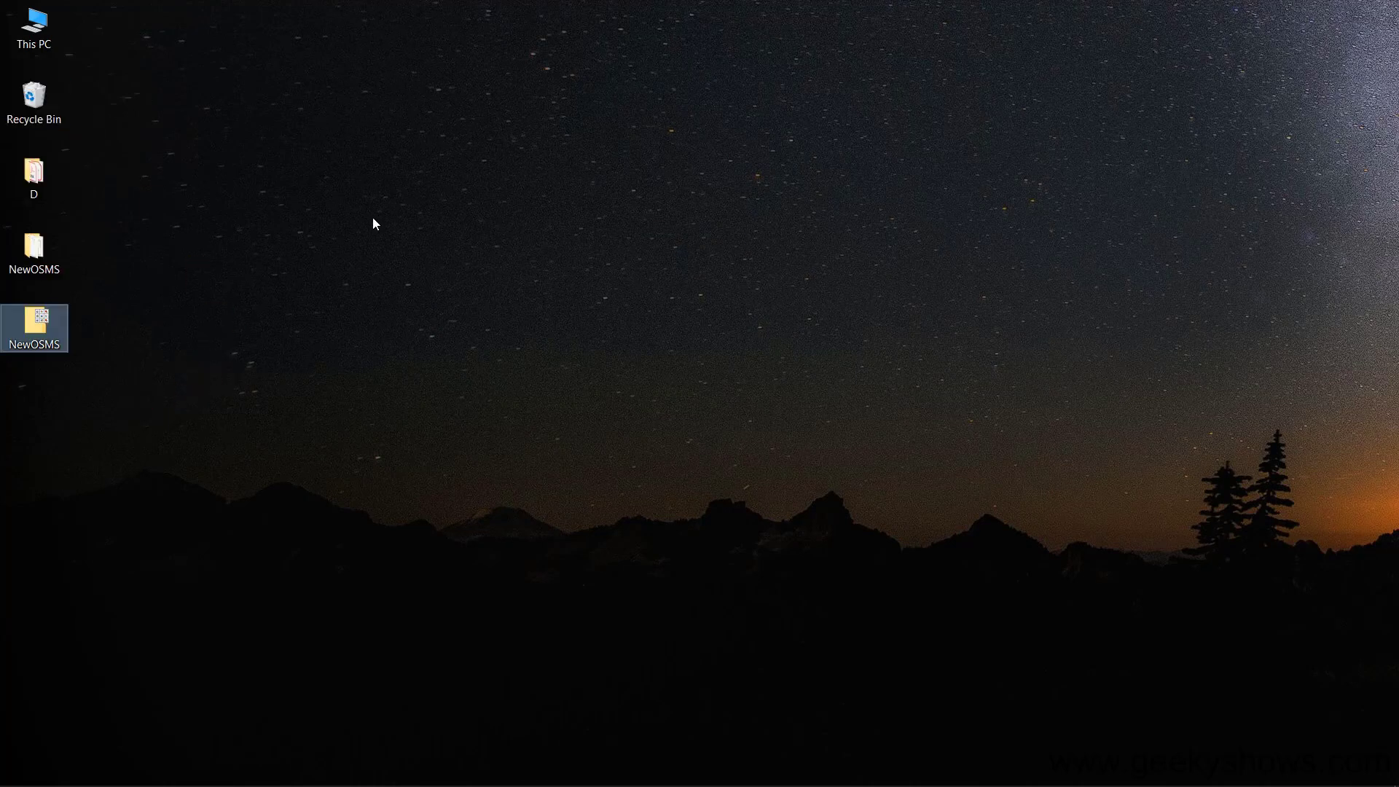
pyautogui.rightClick(372, 223)
pyautogui.click(408, 272)
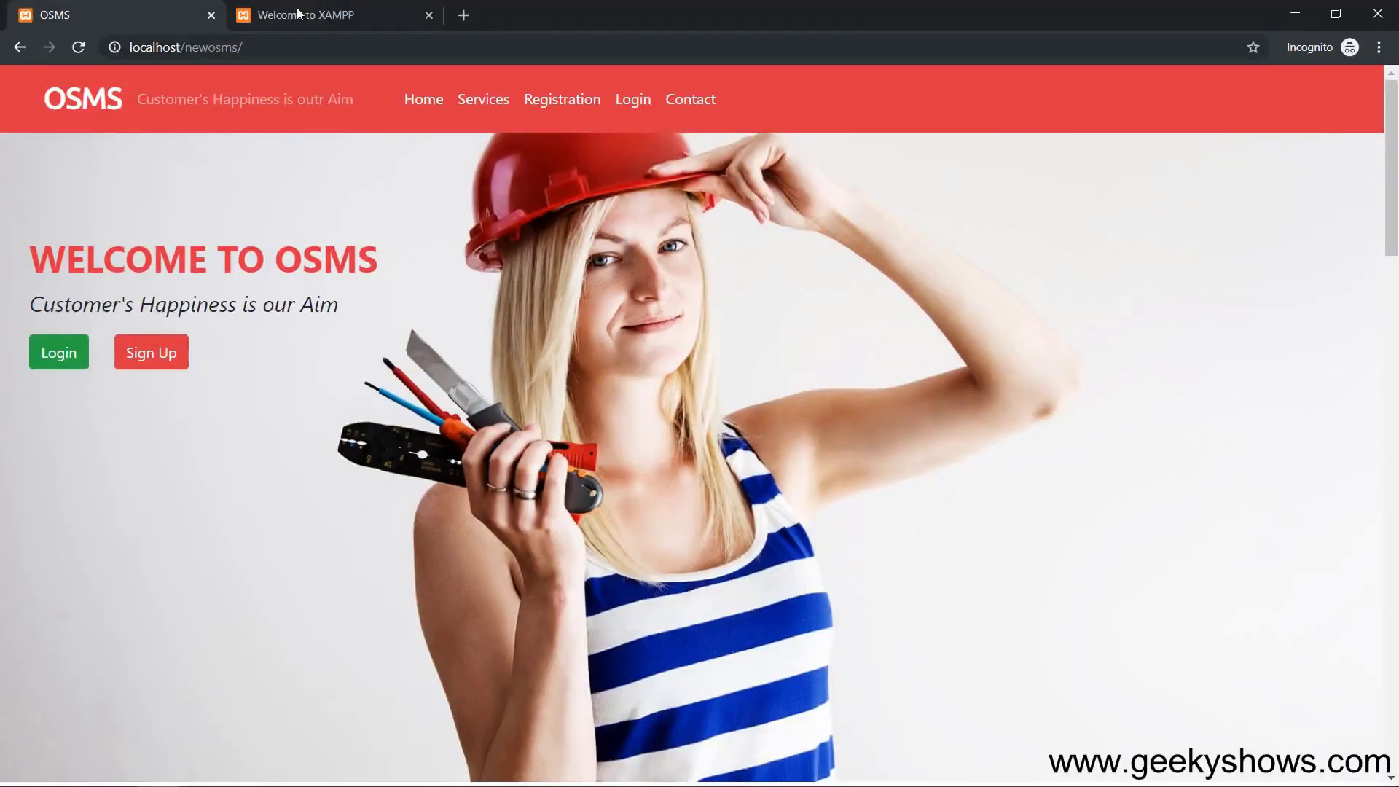
# Export the newosms database from phpMyAdmin as SQL, with template name newosms
pyautogui.click(309, 9)
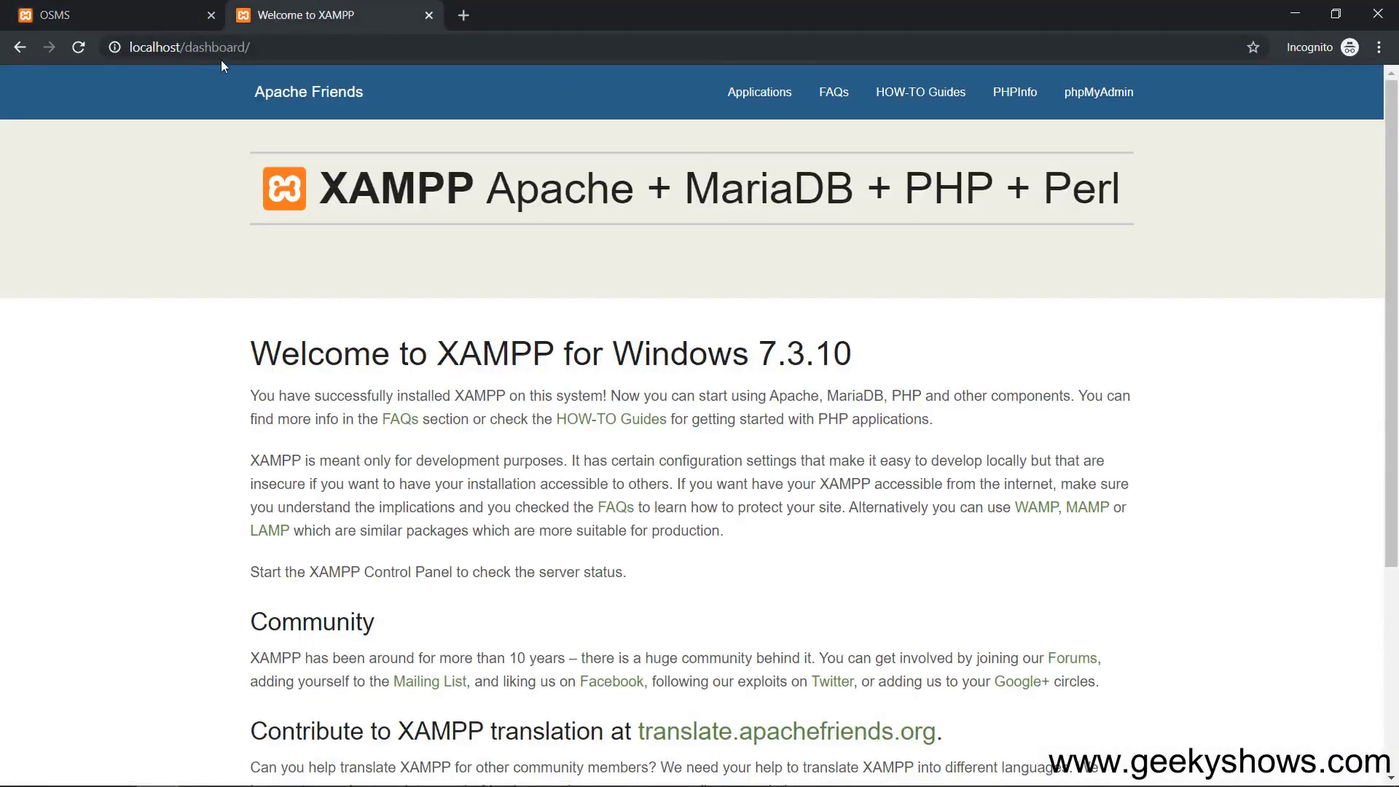
pyautogui.click(1128, 93)
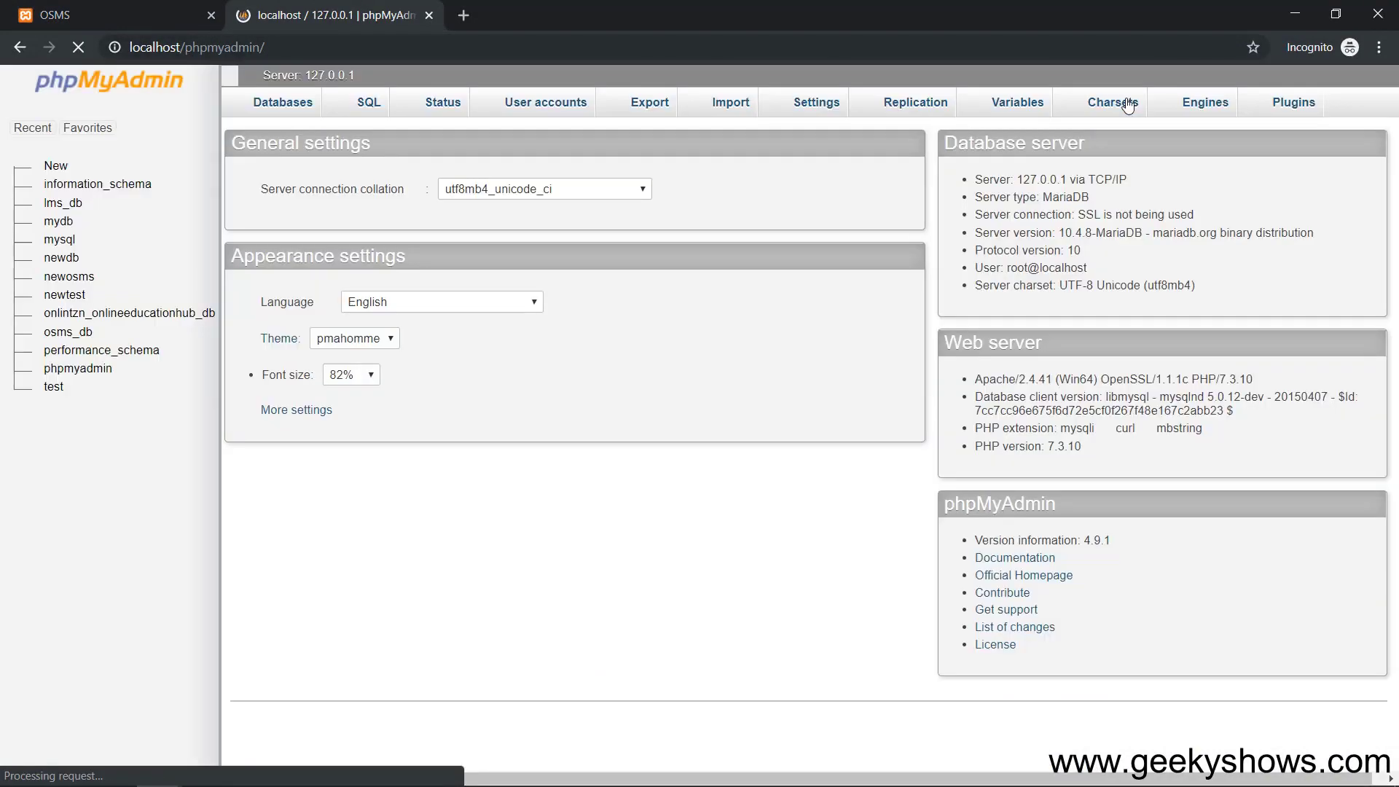
pyautogui.click(59, 282)
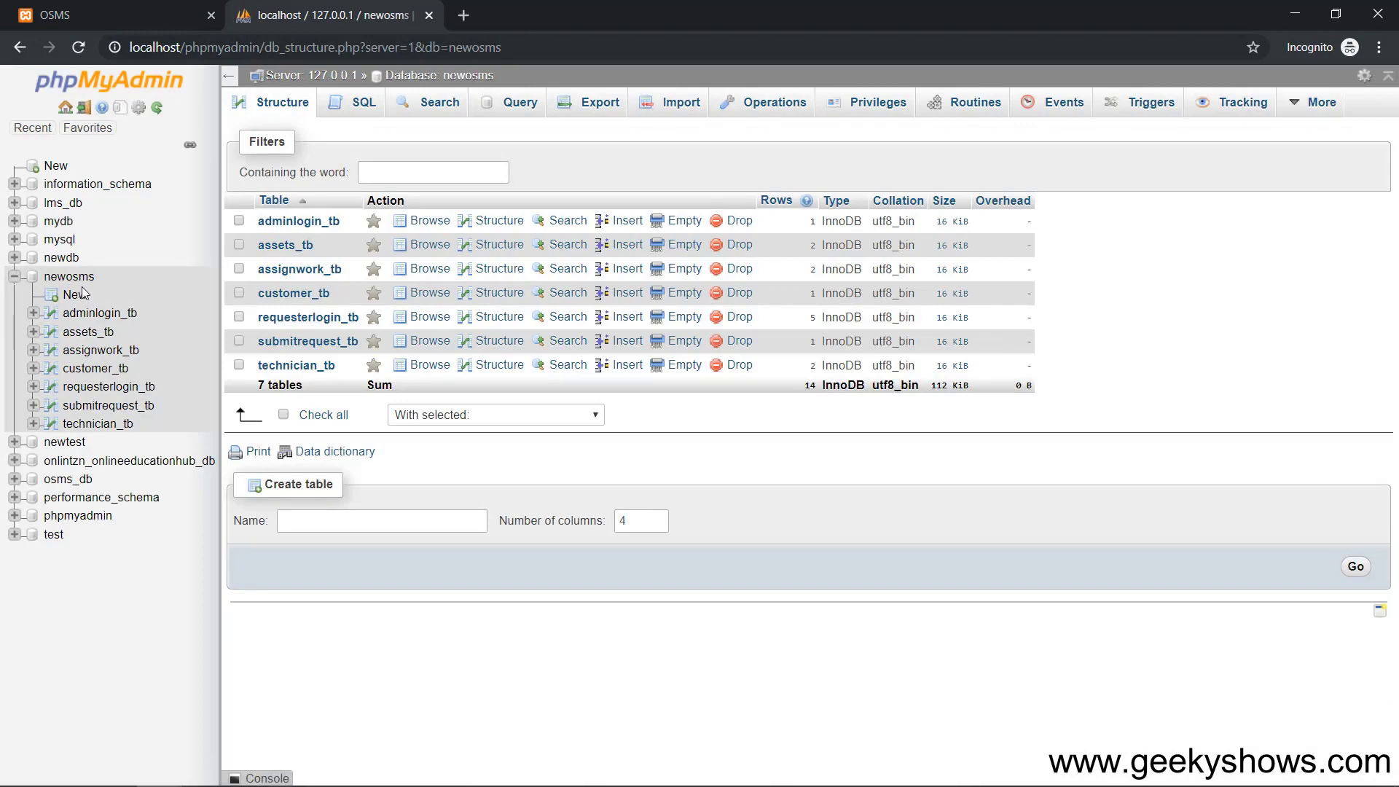
pyautogui.click(592, 104)
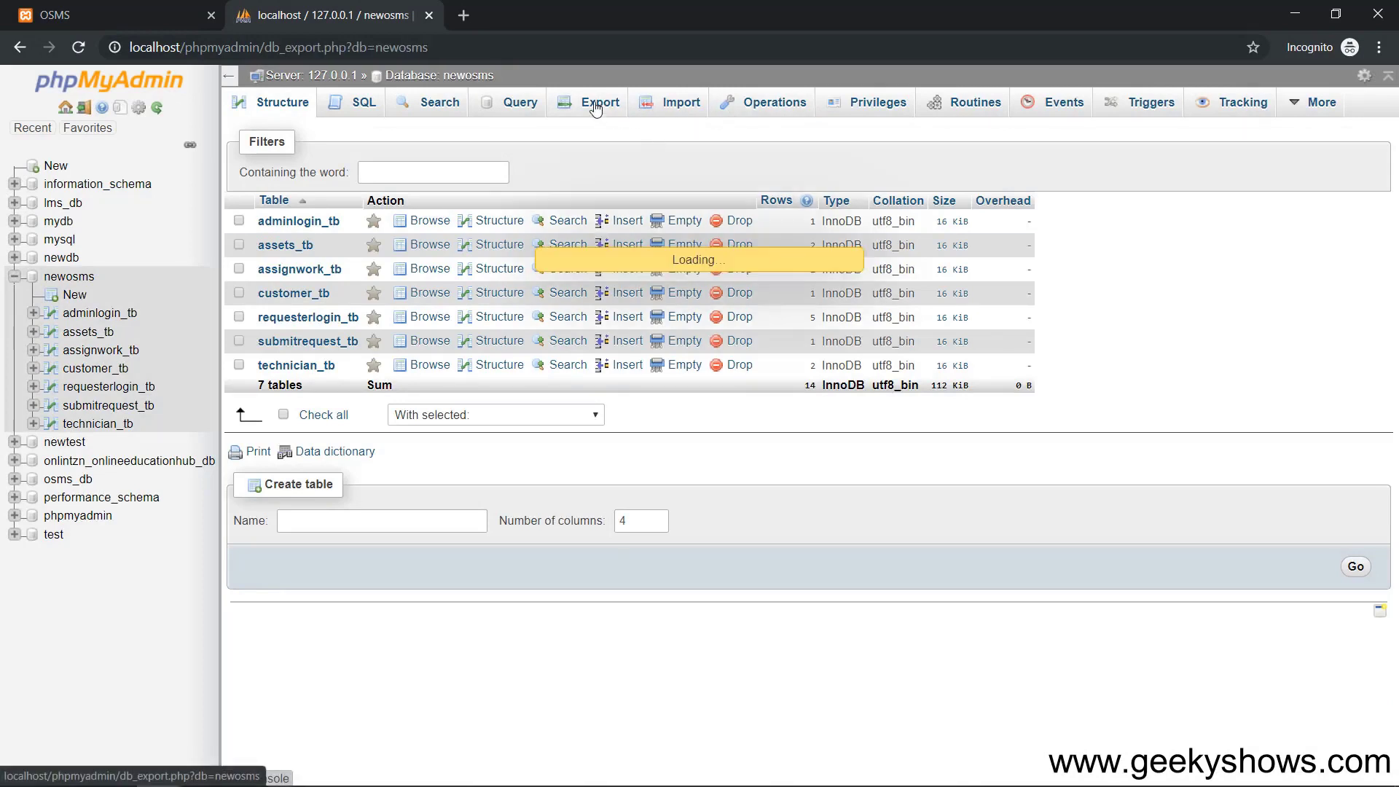
pyautogui.click(301, 301)
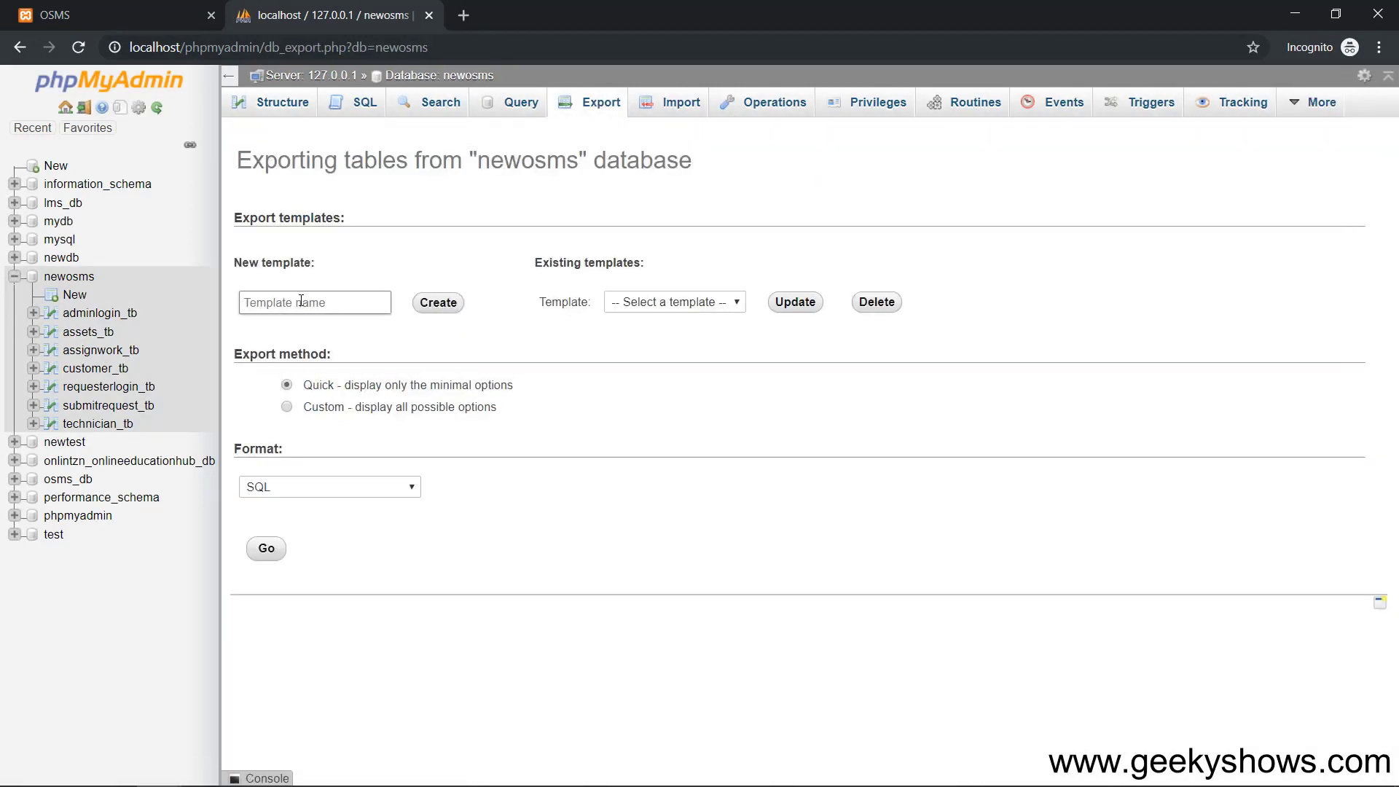
pyautogui.write('newosms')
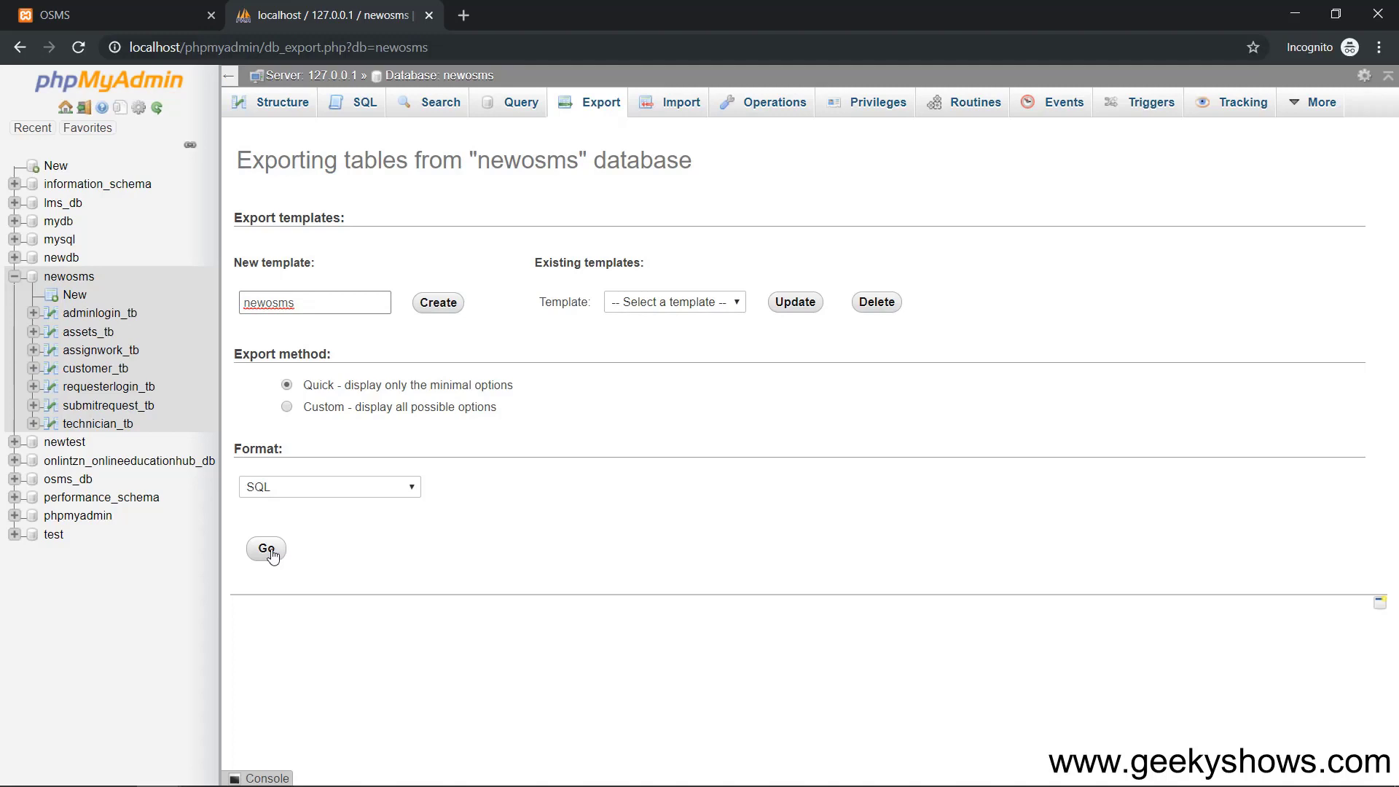
pyautogui.click(271, 554)
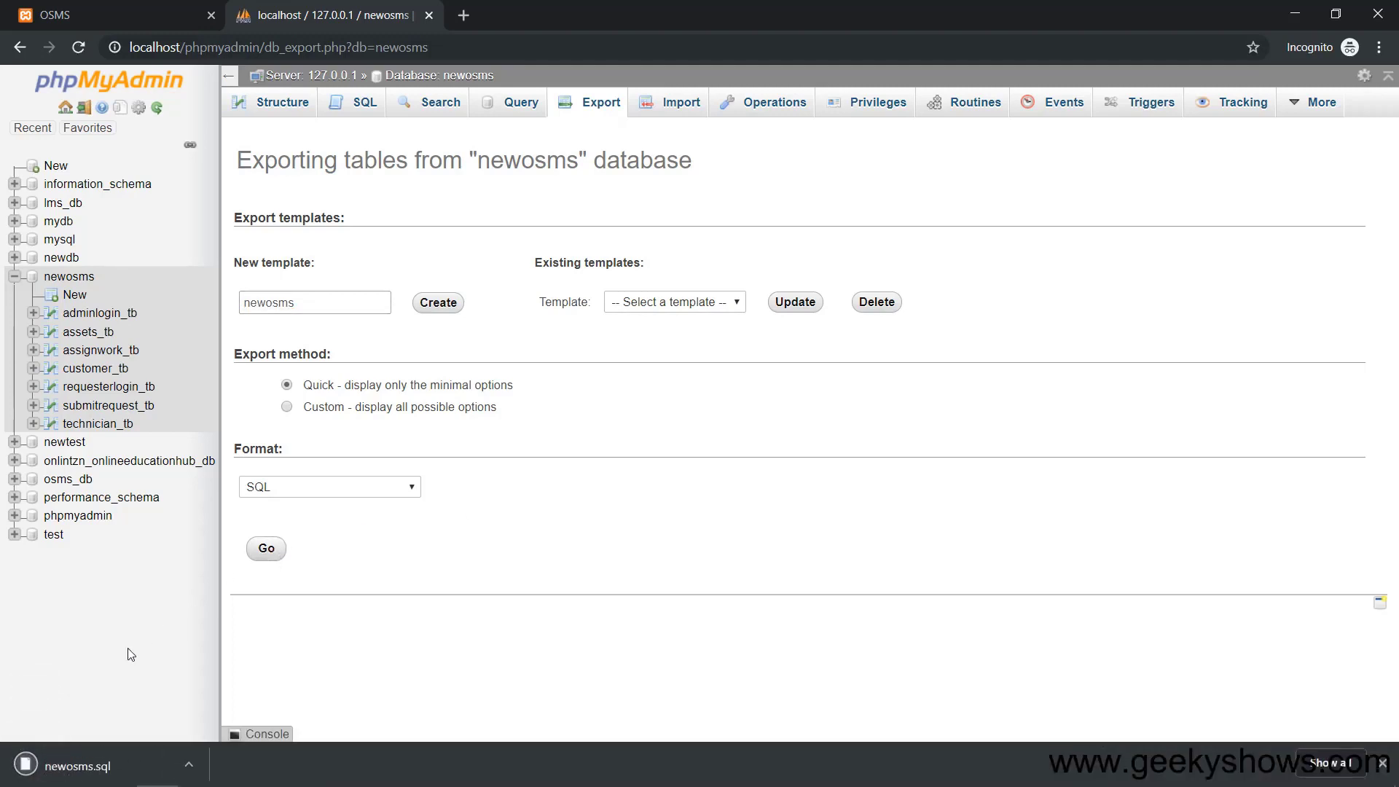
# Put the downloaded newosms.sql on the desktop beside the NewOSMS folder and zip
pyautogui.click(189, 767)
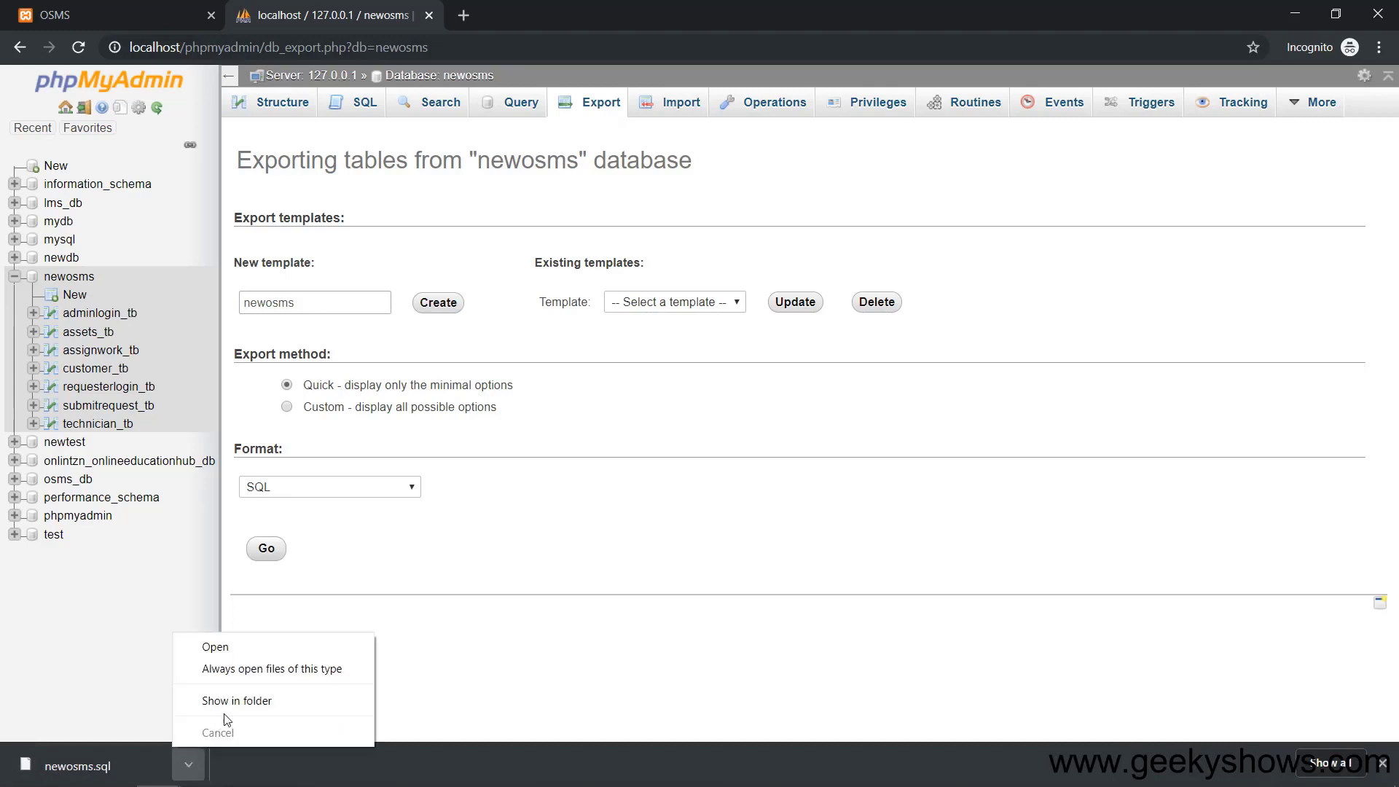
pyautogui.click(249, 704)
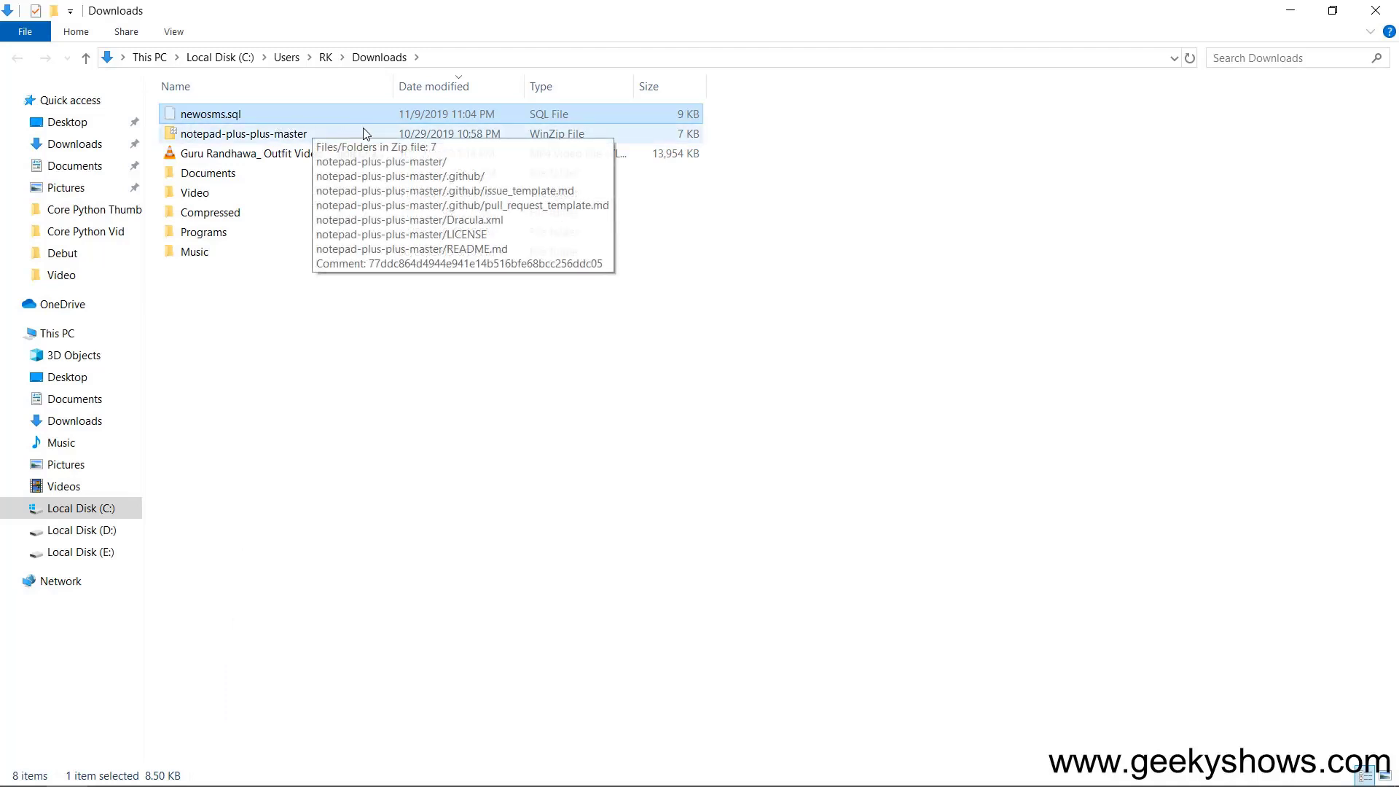
pyautogui.click(1296, 10)
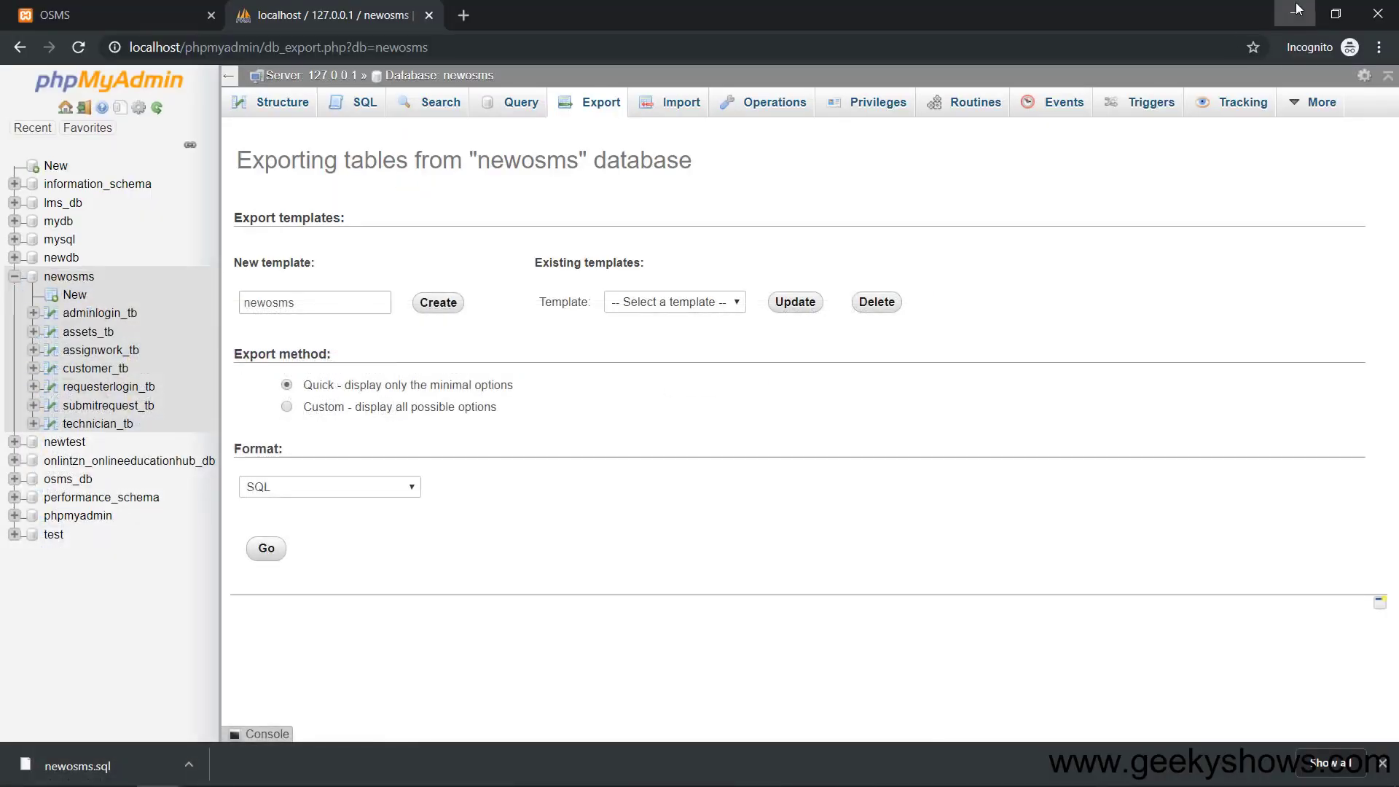
pyautogui.click(1297, 10)
pyautogui.hotkey('ctrl', 'v')
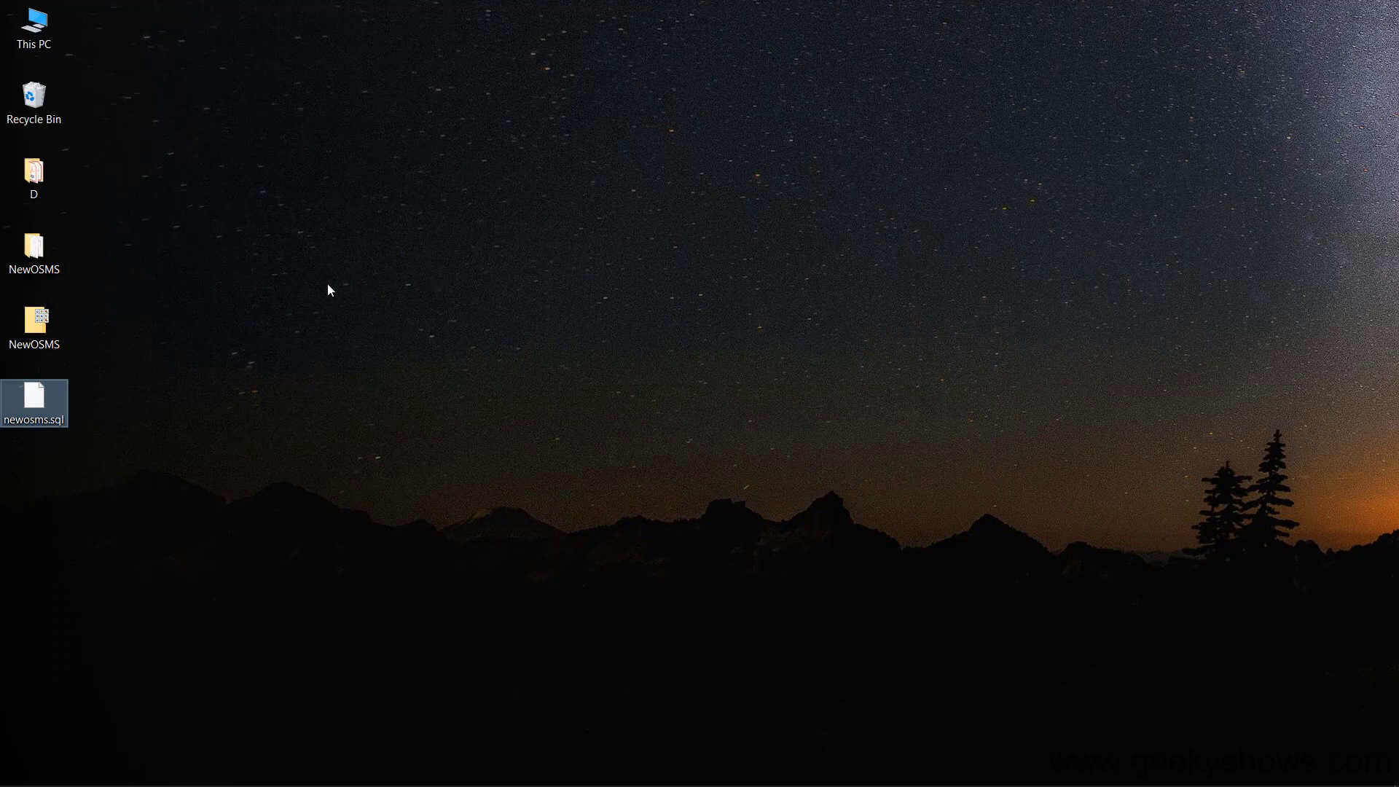
pyautogui.moveTo(133, 317); pyautogui.dragTo(24, 477)
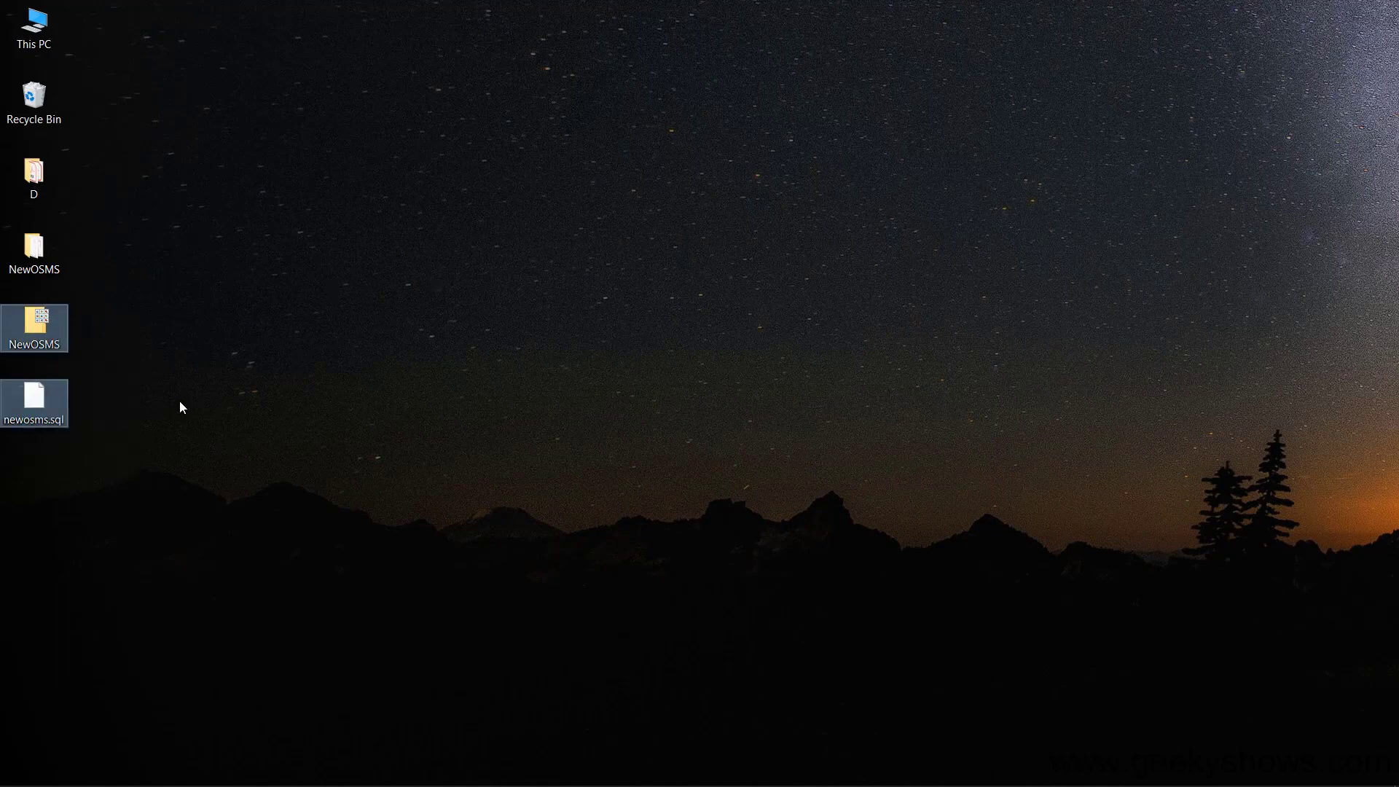
pyautogui.click(366, 309)
pyautogui.rightClick(382, 246)
pyautogui.click(425, 304)
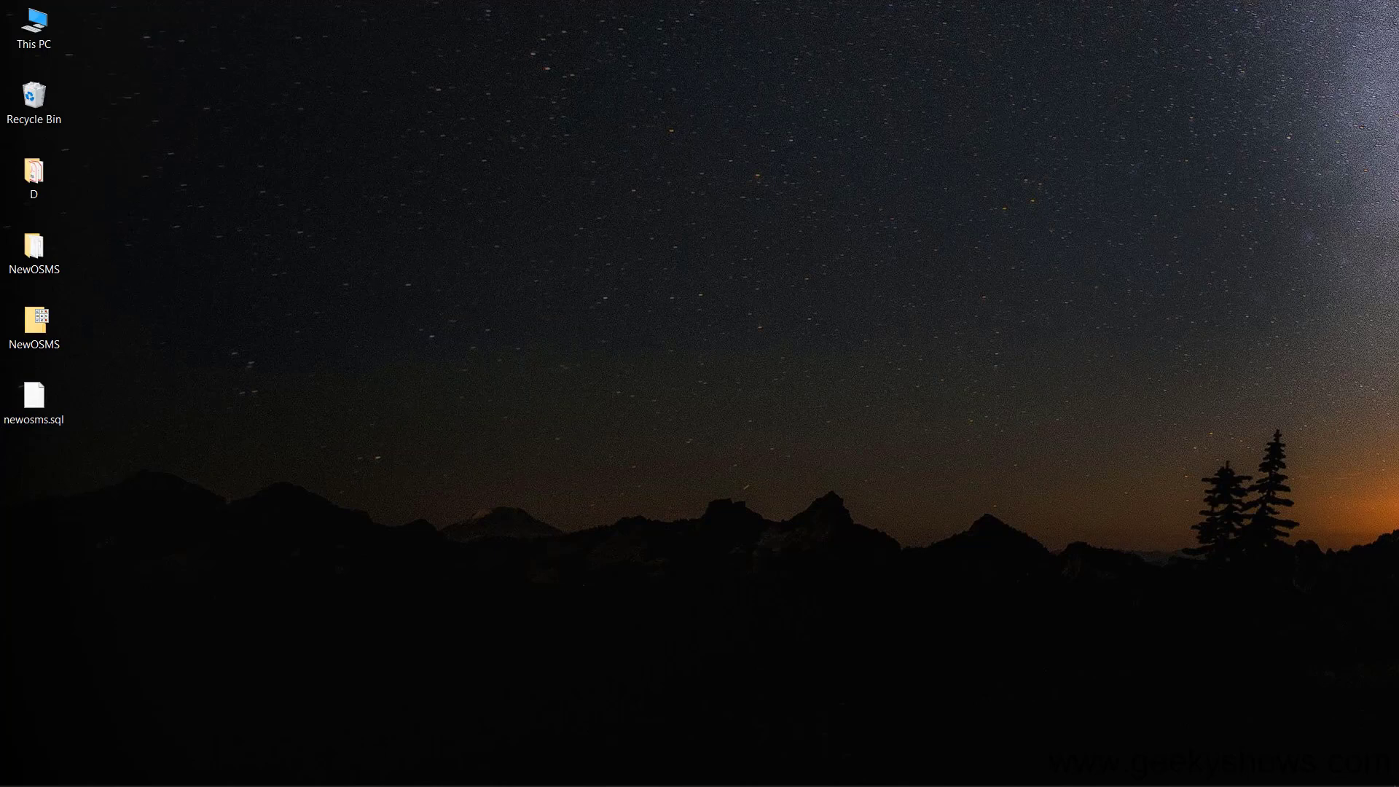
pyautogui.moveTo(36, 464); pyautogui.dragTo(125, 316)
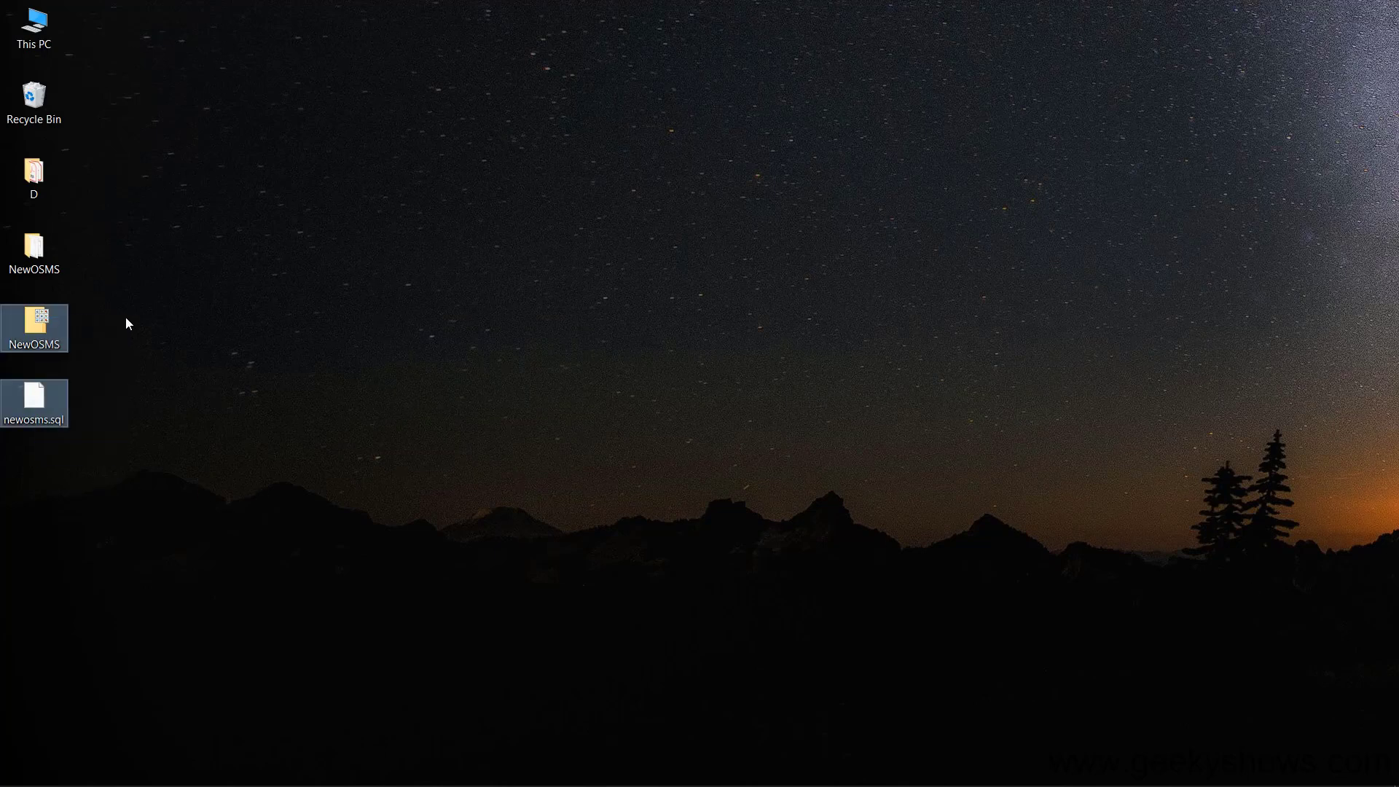
pyautogui.click(343, 364)
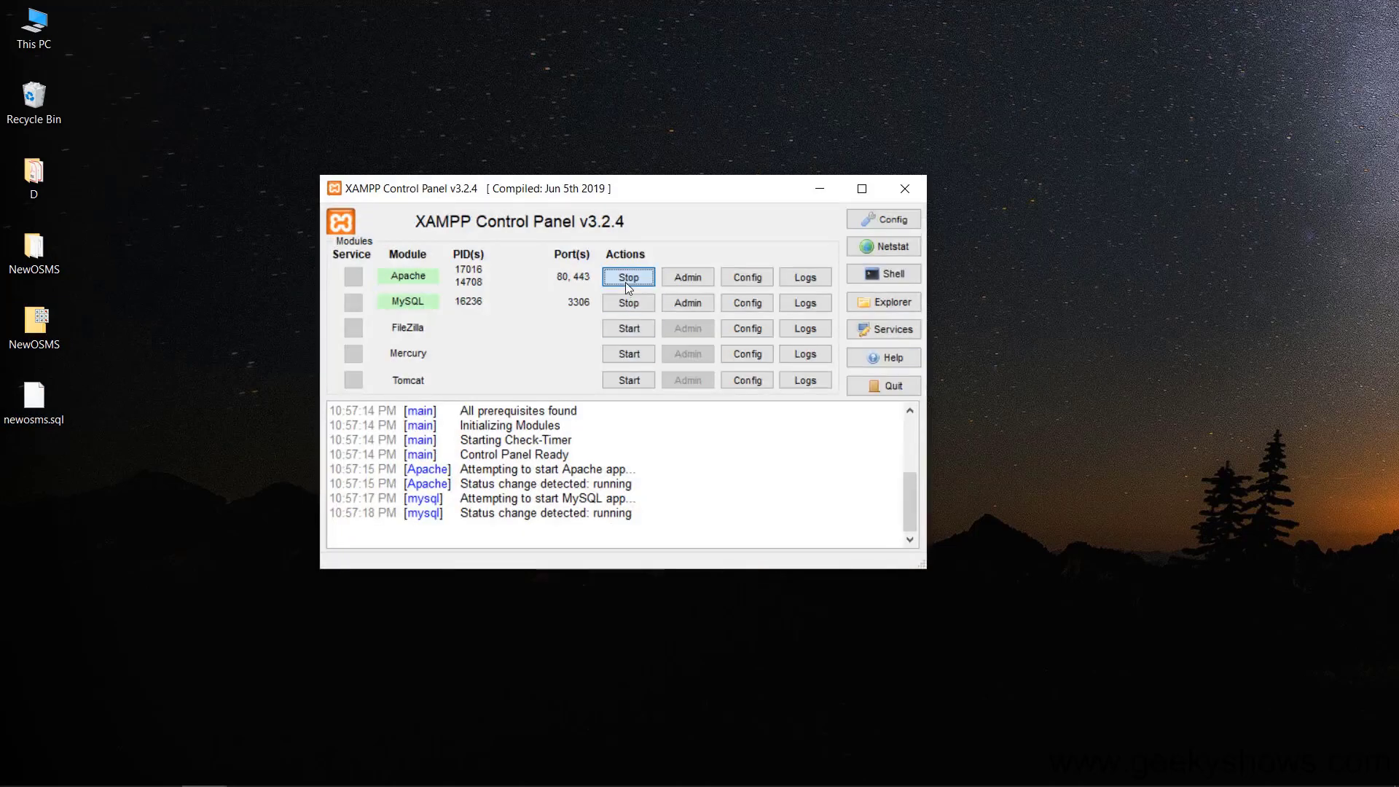
# Stop the Apache and MySQL servers and close the XAMPP Control Panel
pyautogui.click(629, 277)
pyautogui.click(629, 302)
pyautogui.click(905, 188)
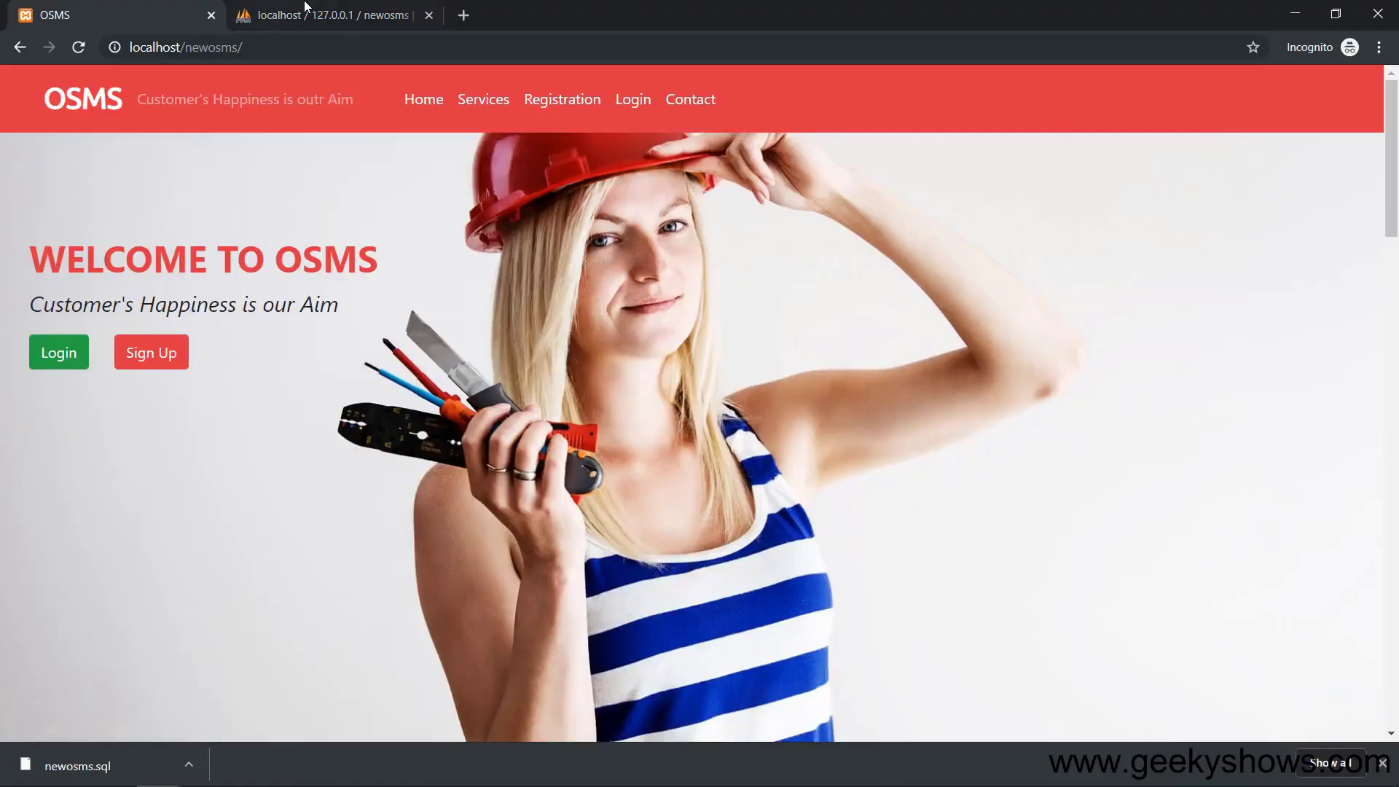
pyautogui.click(306, 8)
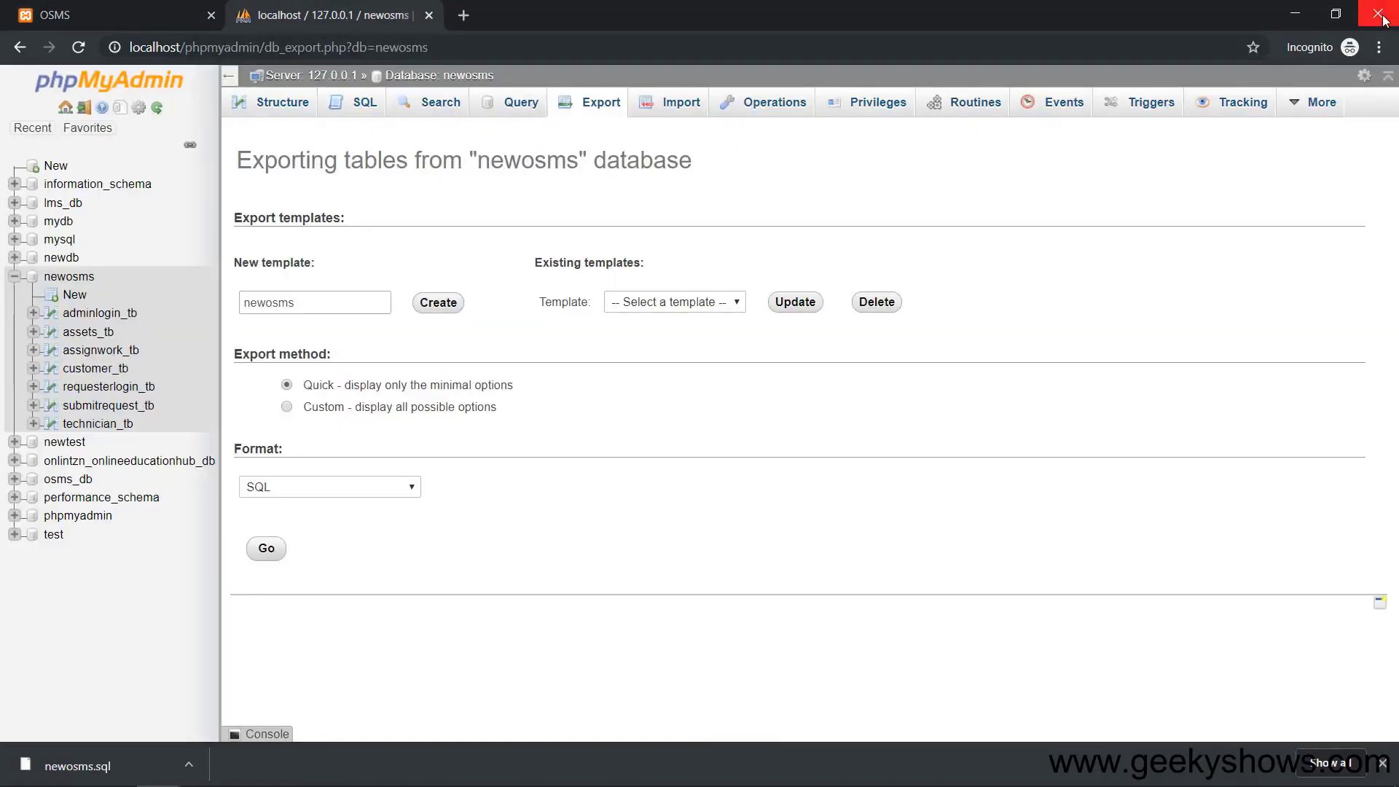
# Close Chrome, refresh the desktop, and review the hosting and domain rows in BigRock's List of Orders
pyautogui.click(1378, 14)
pyautogui.rightClick(806, 183)
pyautogui.click(849, 232)
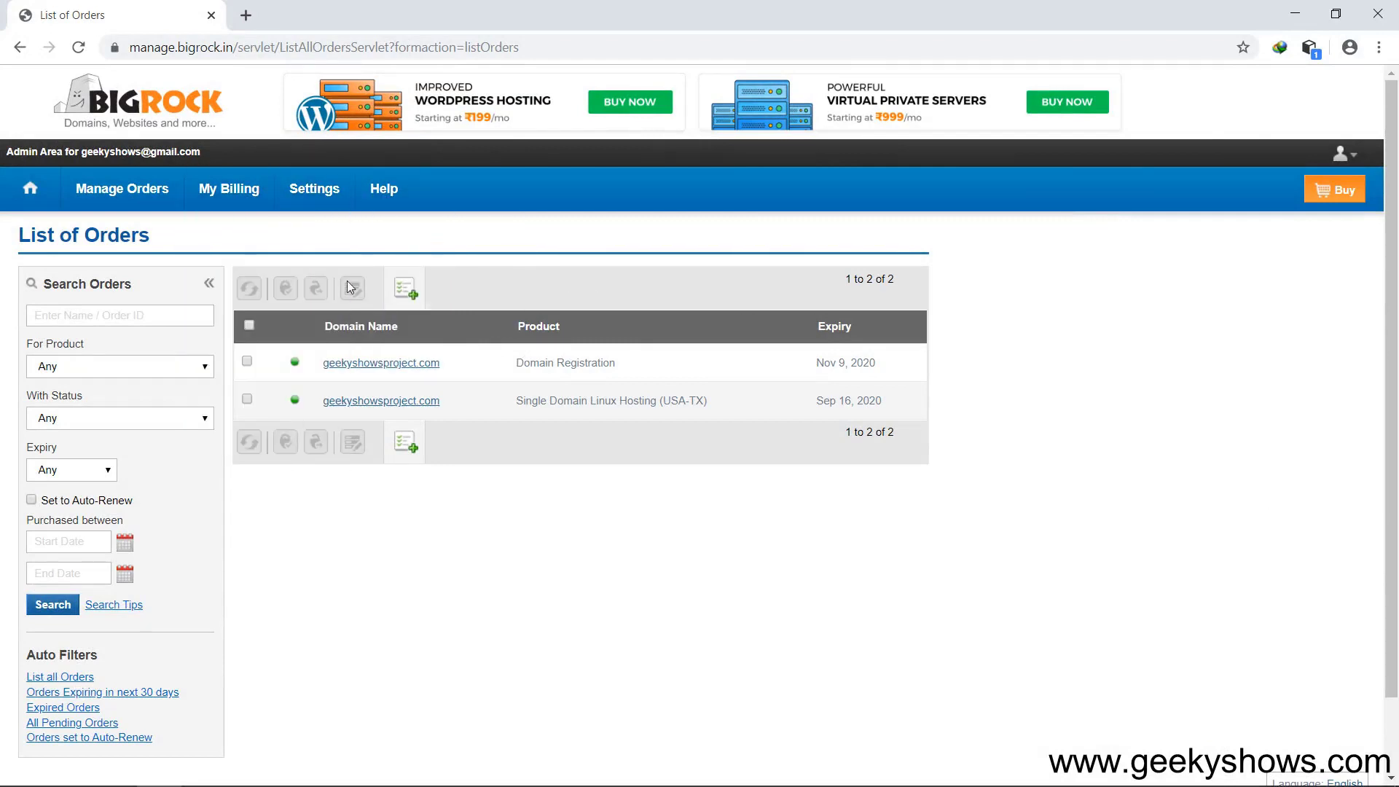
pyautogui.moveTo(538, 402); pyautogui.dragTo(707, 414)
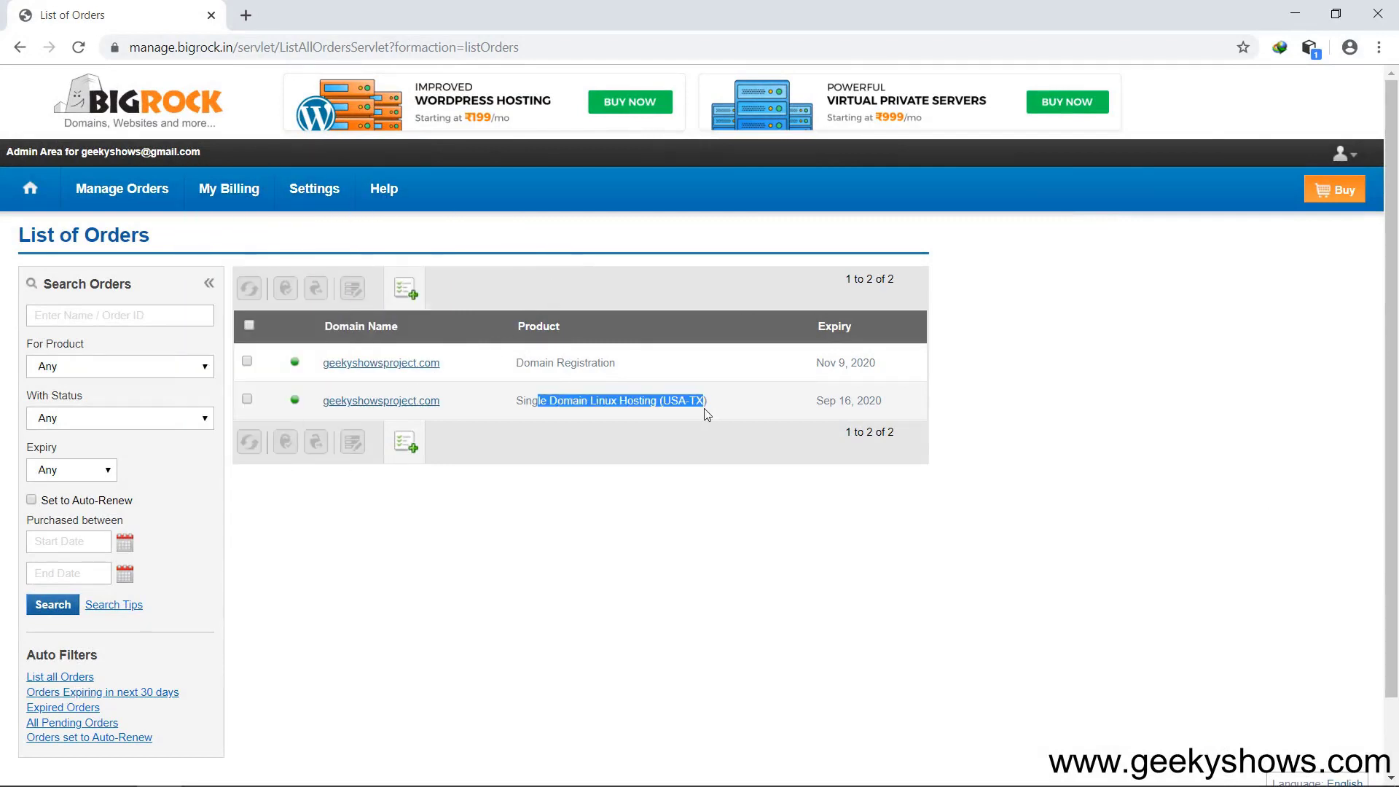
pyautogui.moveTo(456, 402); pyautogui.dragTo(340, 399)
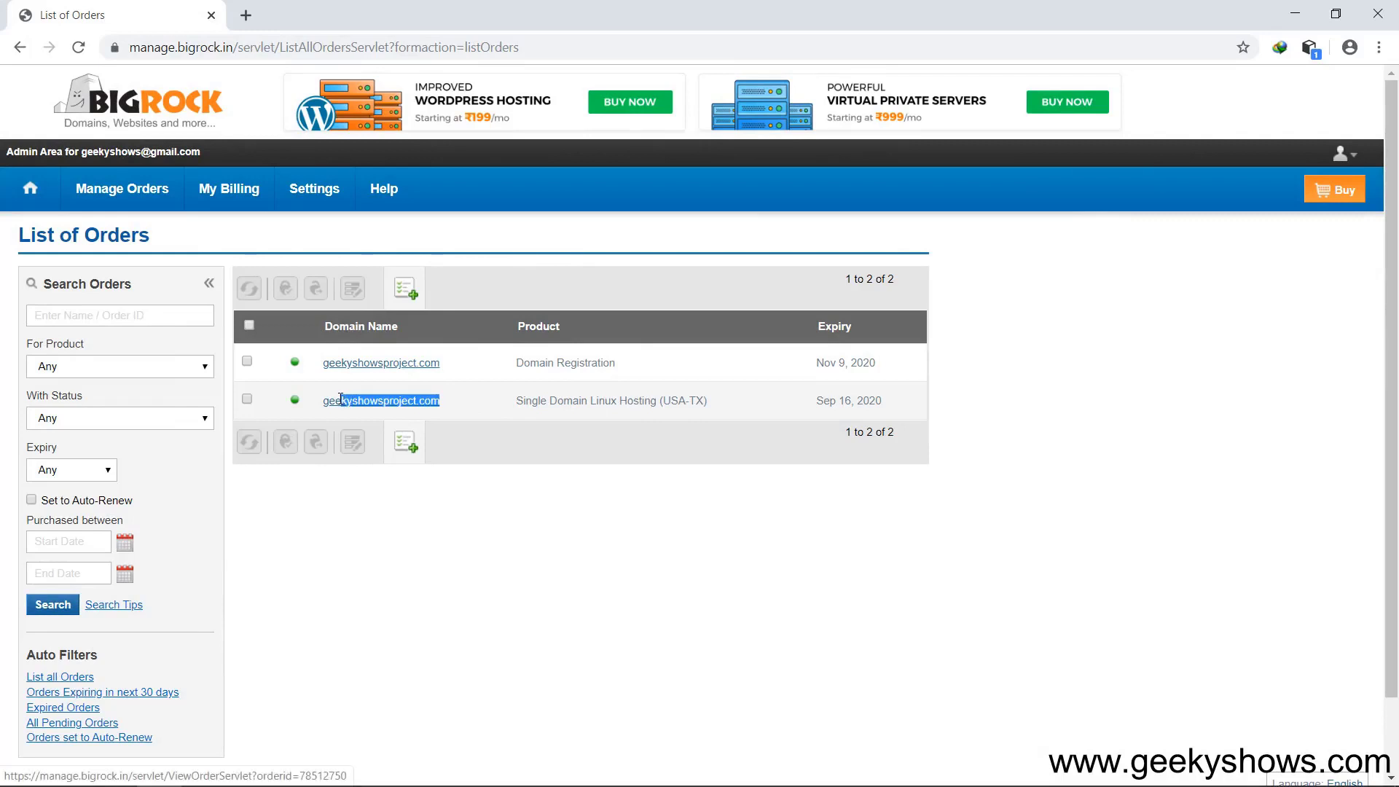
pyautogui.click(512, 526)
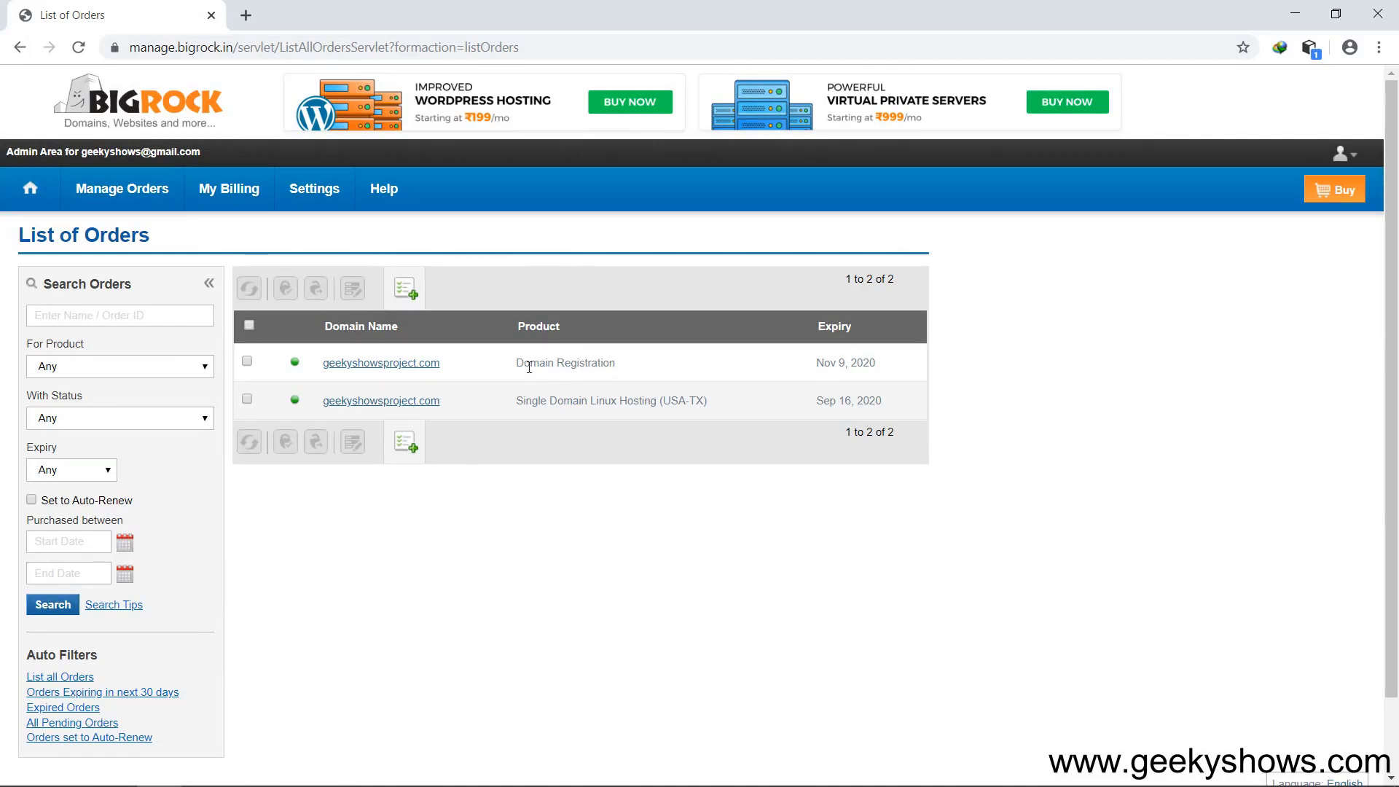
pyautogui.moveTo(529, 366); pyautogui.dragTo(615, 364)
pyautogui.click(631, 547)
# Load geekyshowsproject.com in a new tab to see its parked page, then close it
pyautogui.moveTo(437, 368); pyautogui.dragTo(325, 365)
pyautogui.hotkey('ctrl', 'c')
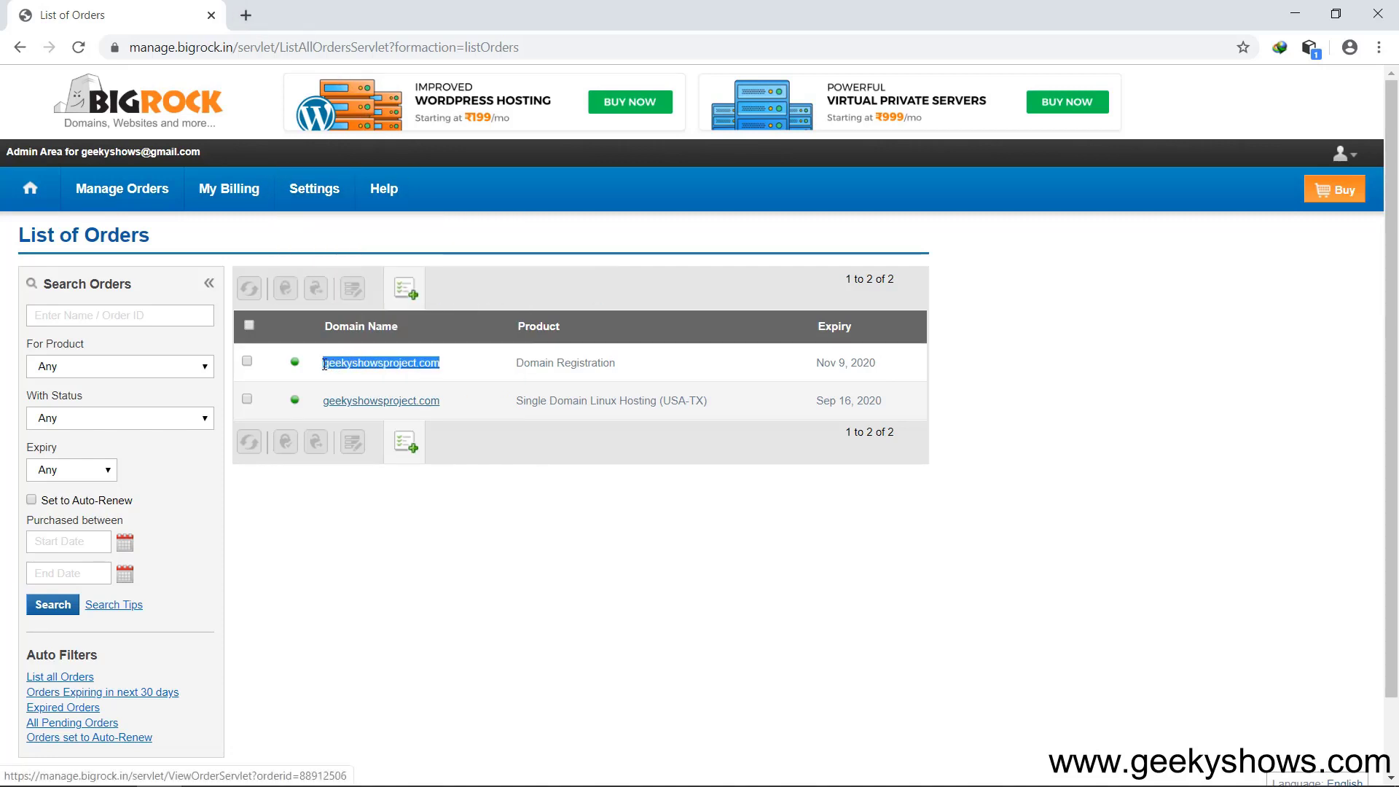
pyautogui.click(246, 15)
pyautogui.hotkey('ctrl', 'v')
pyautogui.press('Return')
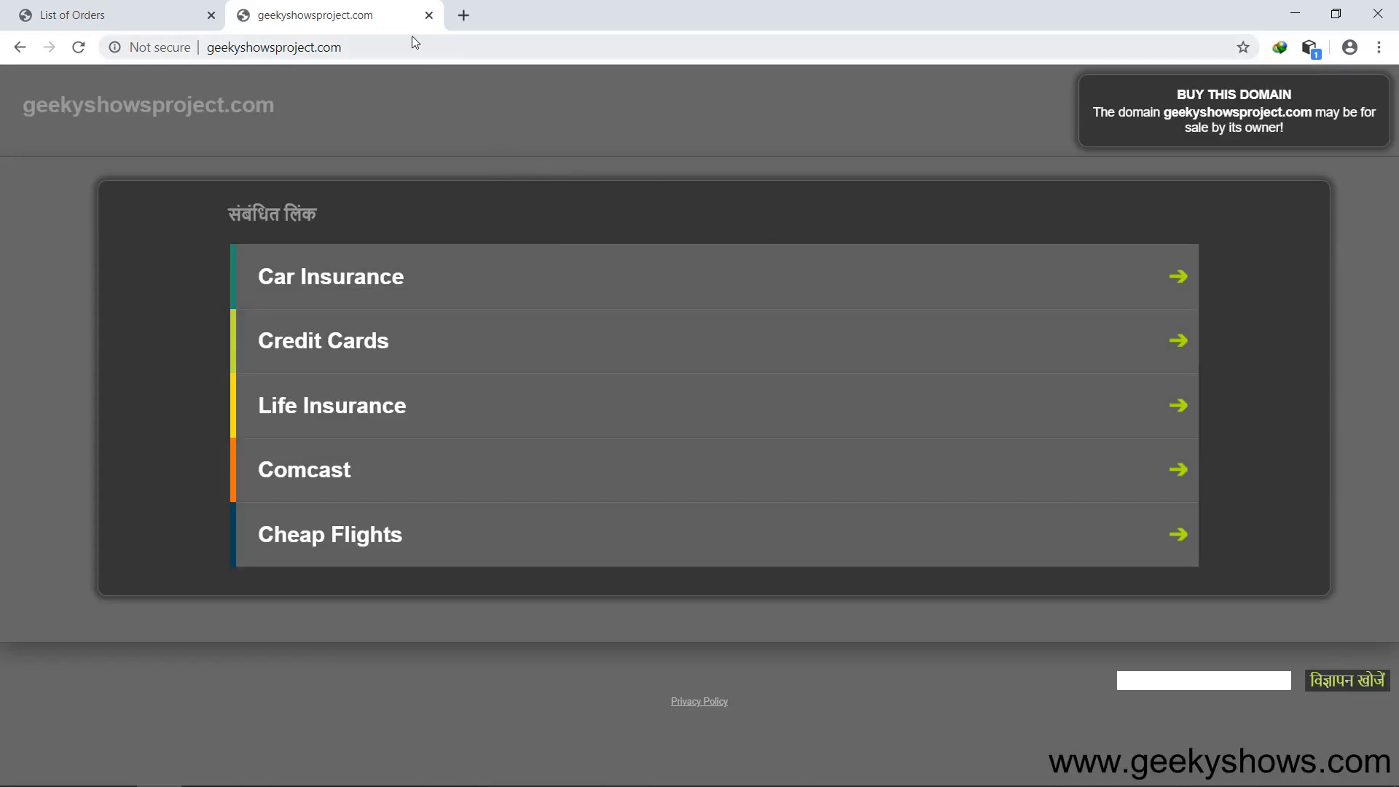
pyautogui.click(429, 15)
pyautogui.click(536, 562)
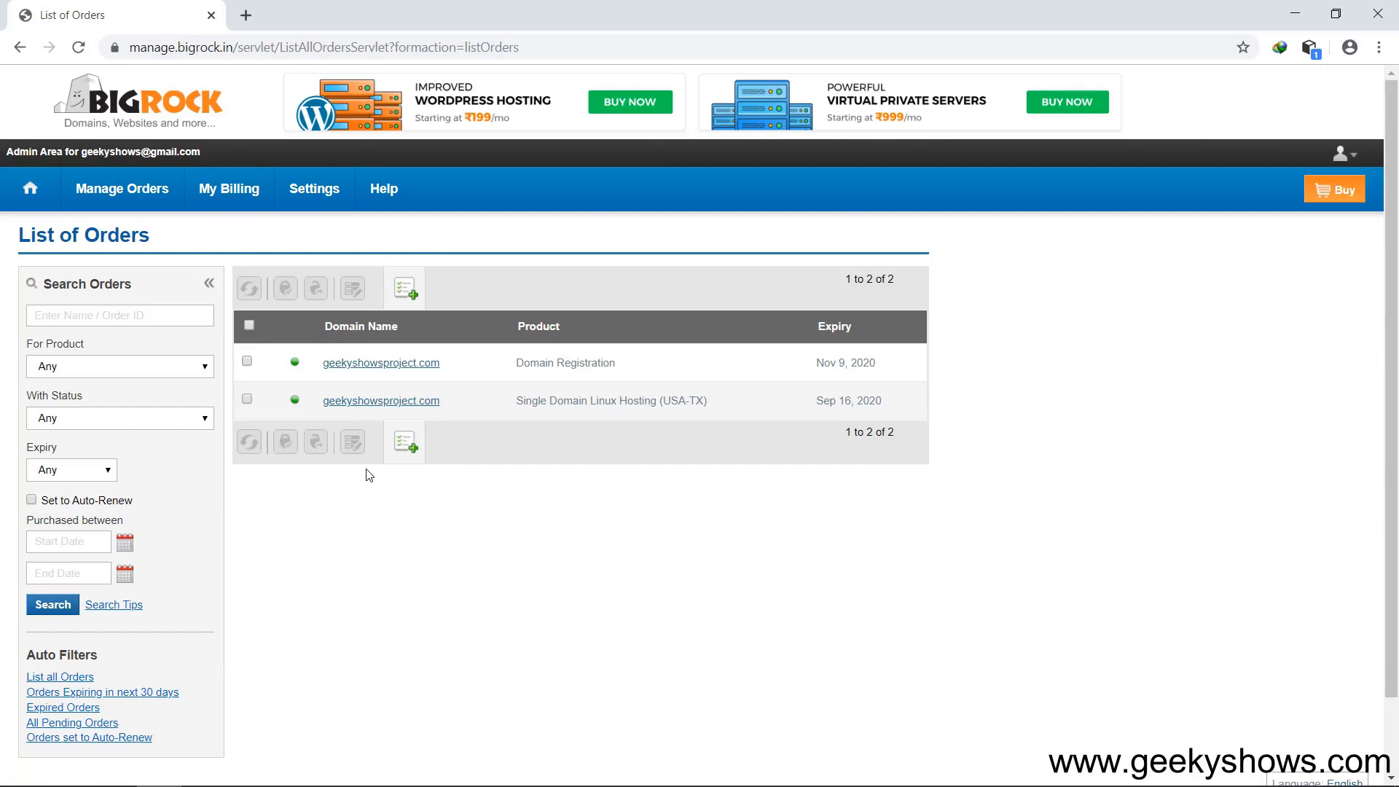
# Copy ns1.cp-20.bigrockservers.com and ns2.cp-20.bigrockservers.com from the hosting order's Name Server Details into Notepad
pyautogui.click(401, 402)
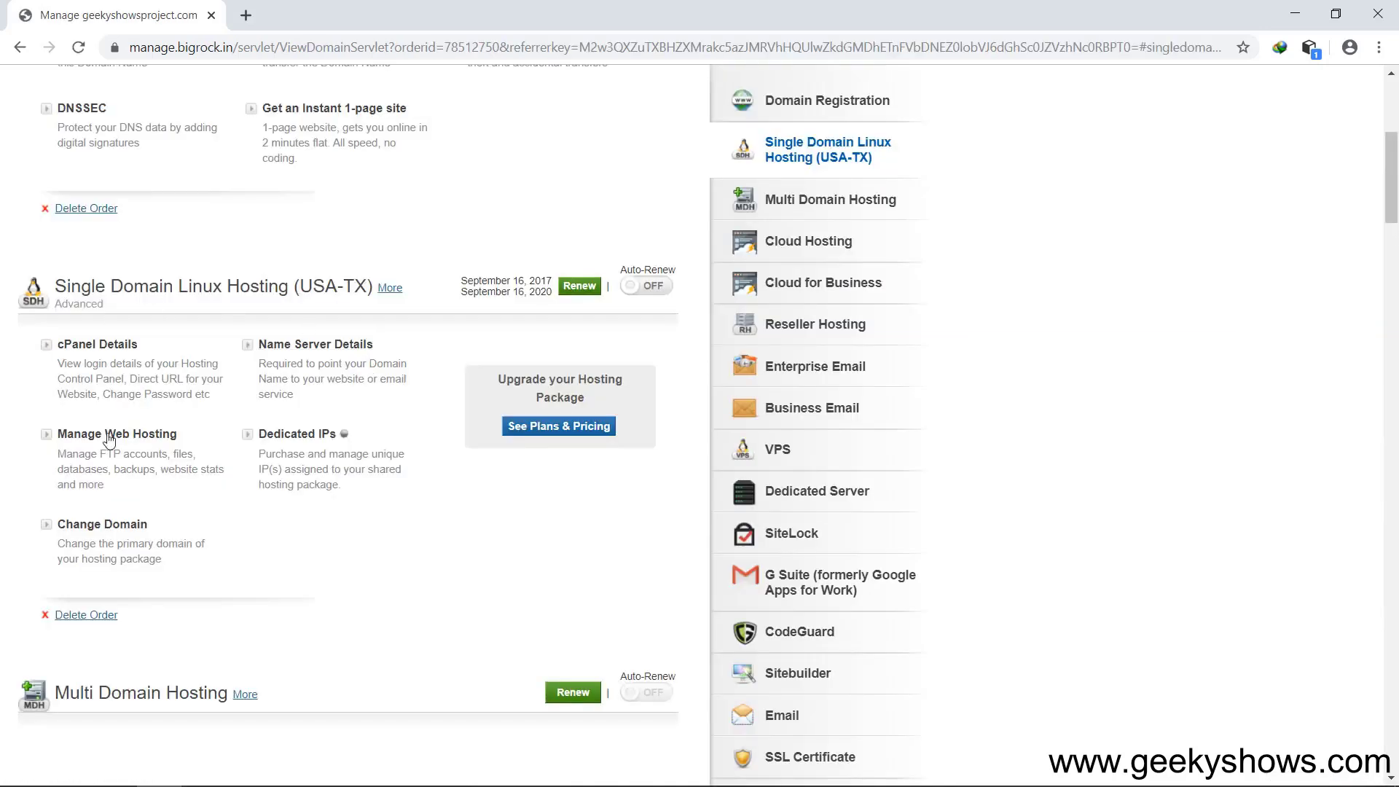
pyautogui.moveTo(71, 287); pyautogui.dragTo(295, 289)
pyautogui.click(153, 311)
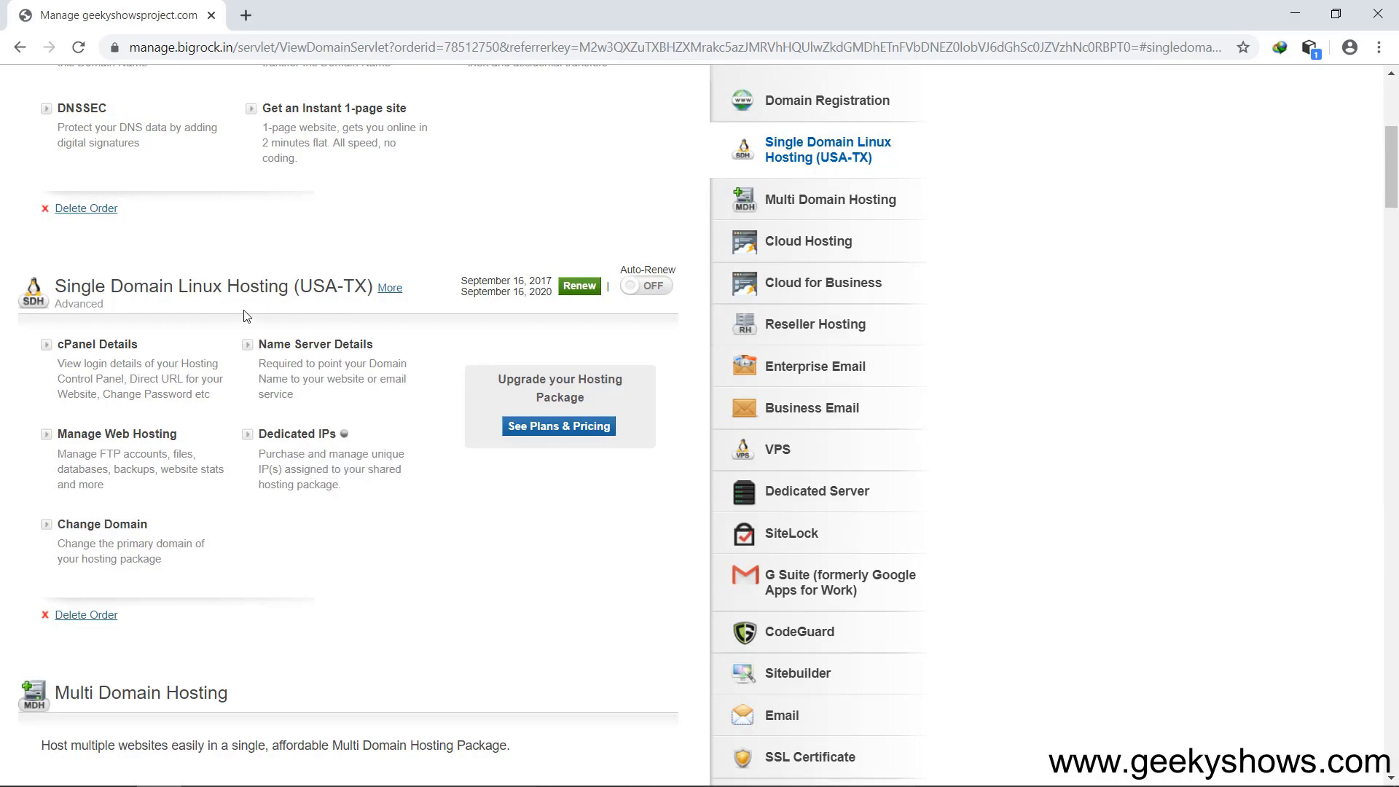
pyautogui.click(345, 352)
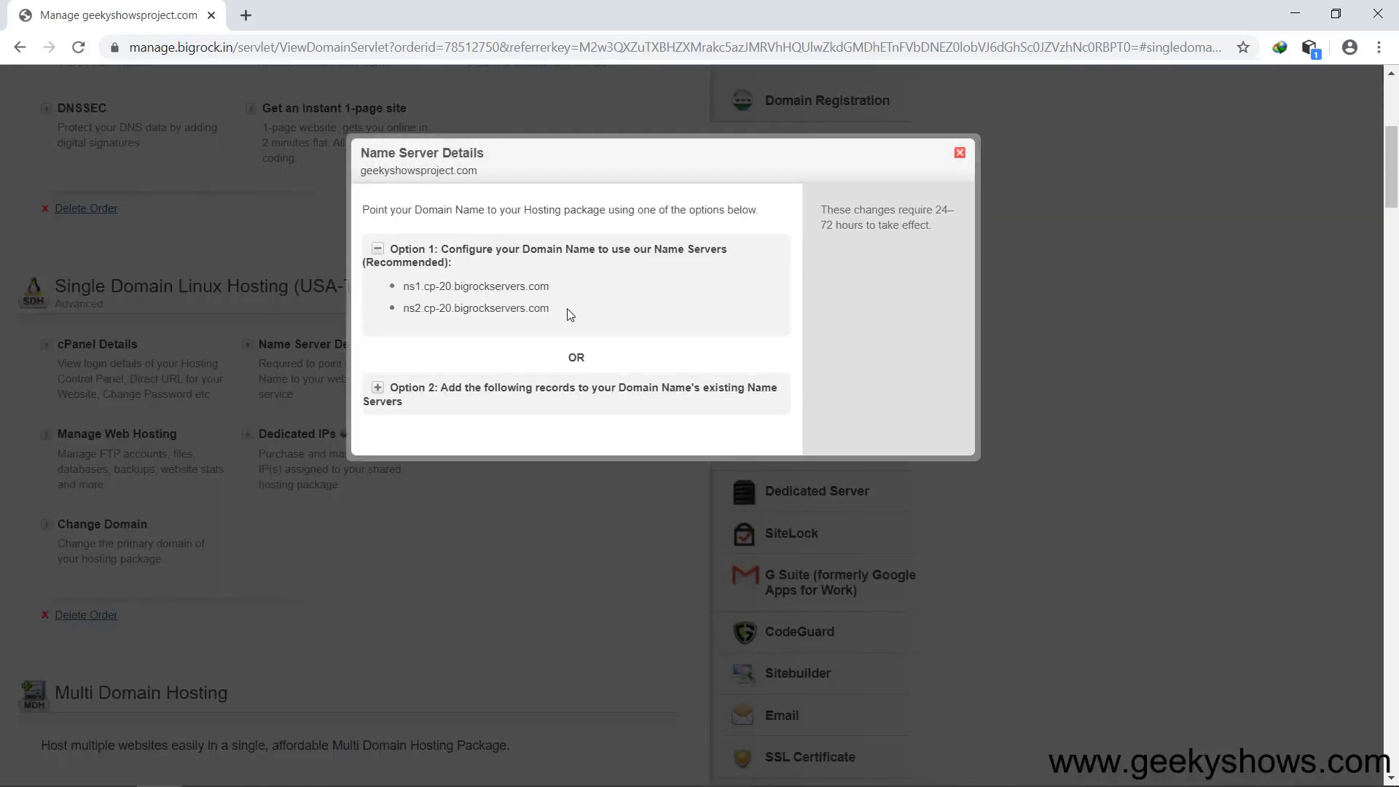
pyautogui.moveTo(550, 310); pyautogui.dragTo(401, 295)
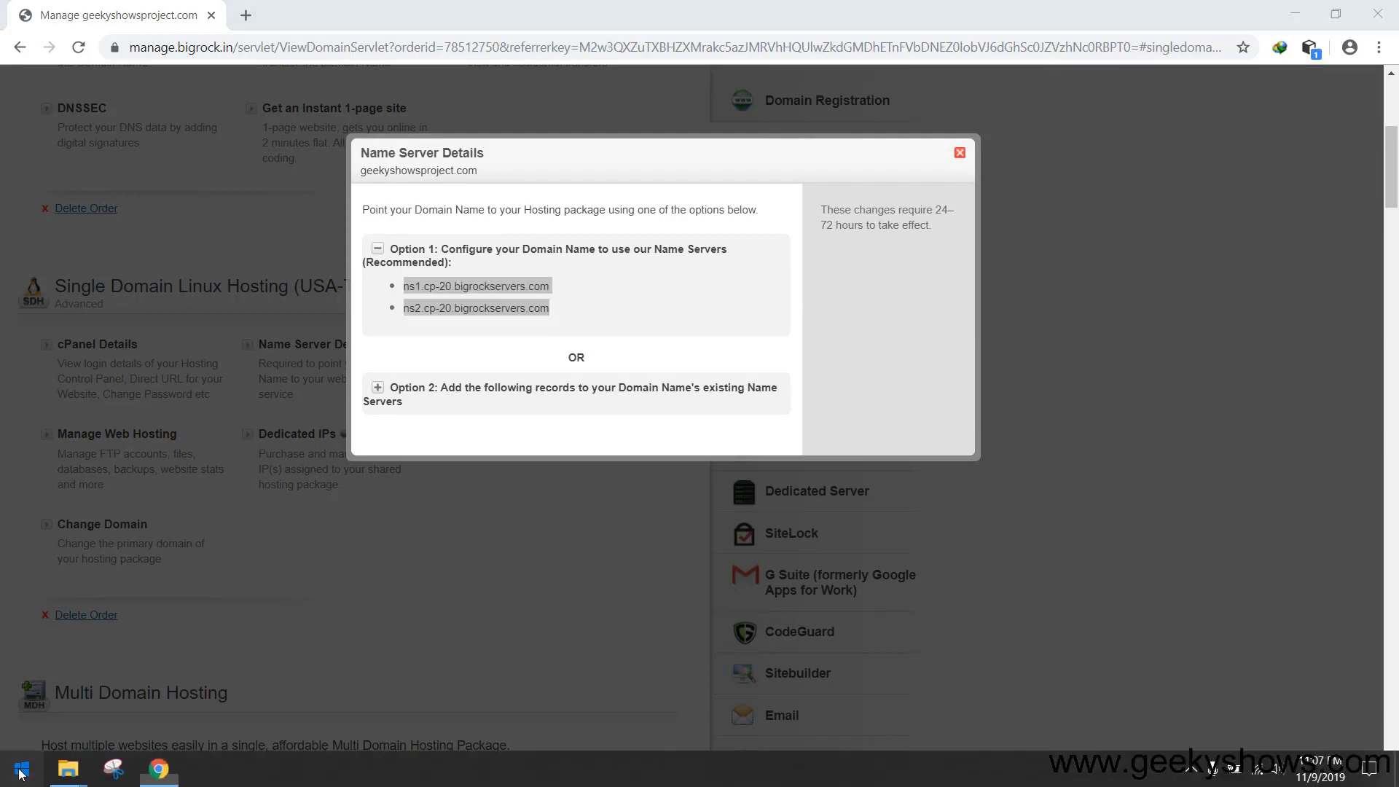
pyautogui.click(19, 774)
pyautogui.click(464, 310)
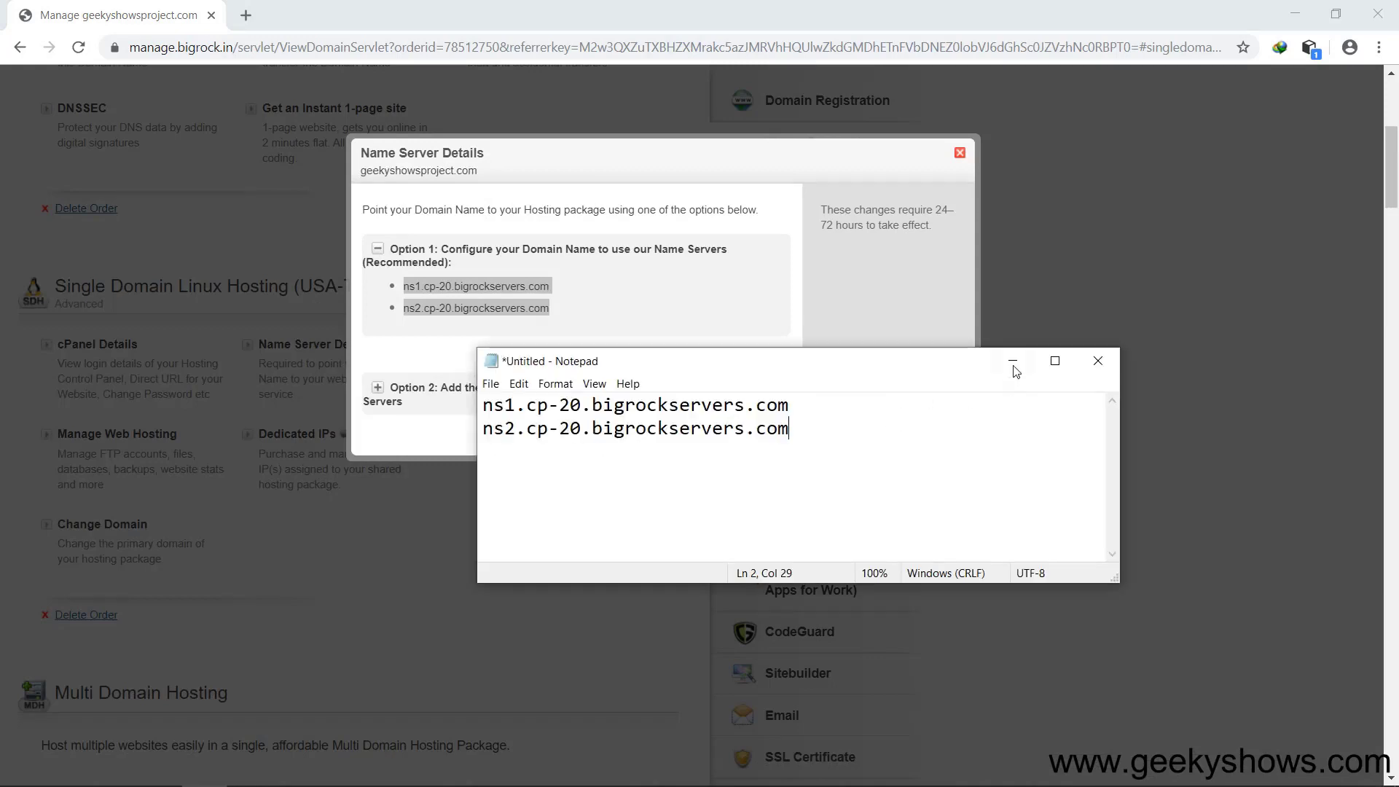
pyautogui.click(1013, 360)
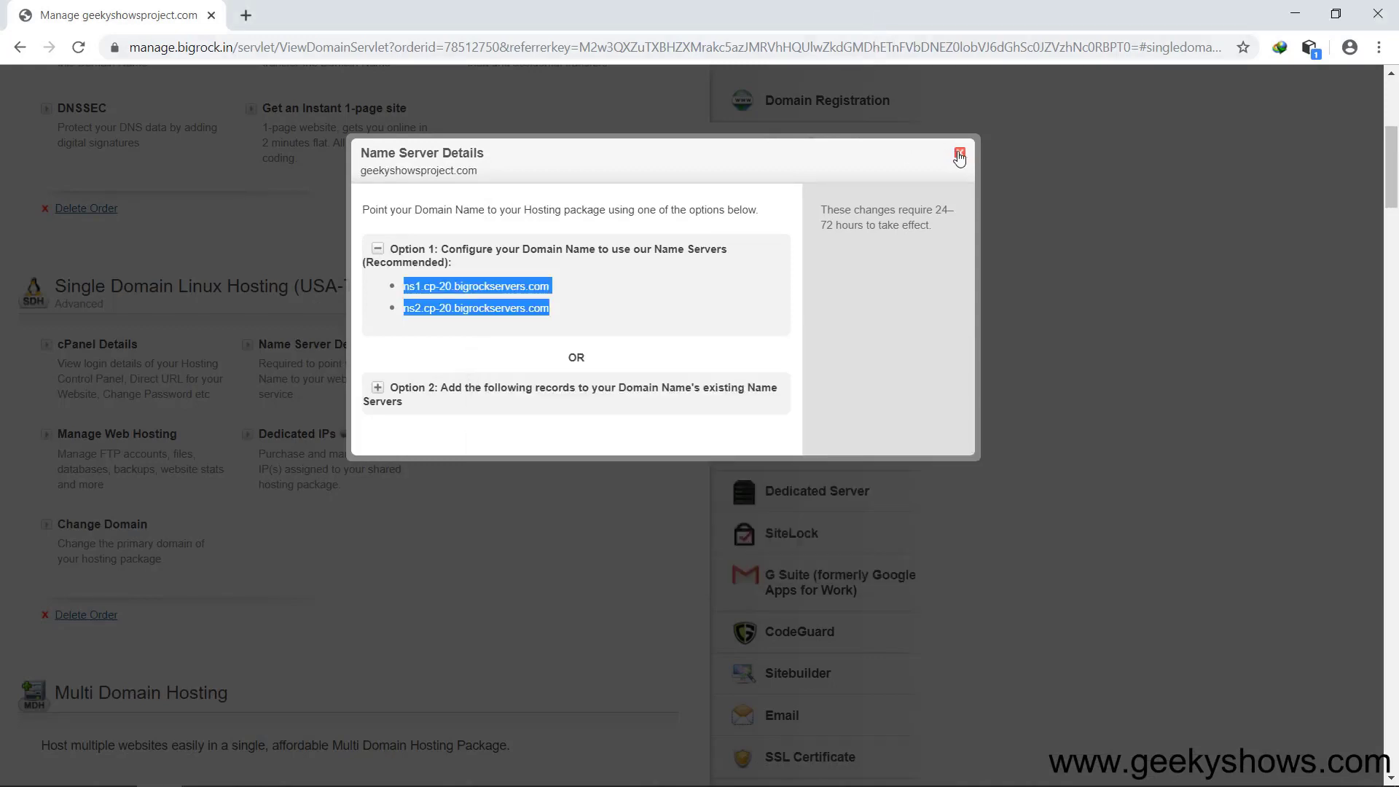
pyautogui.click(960, 152)
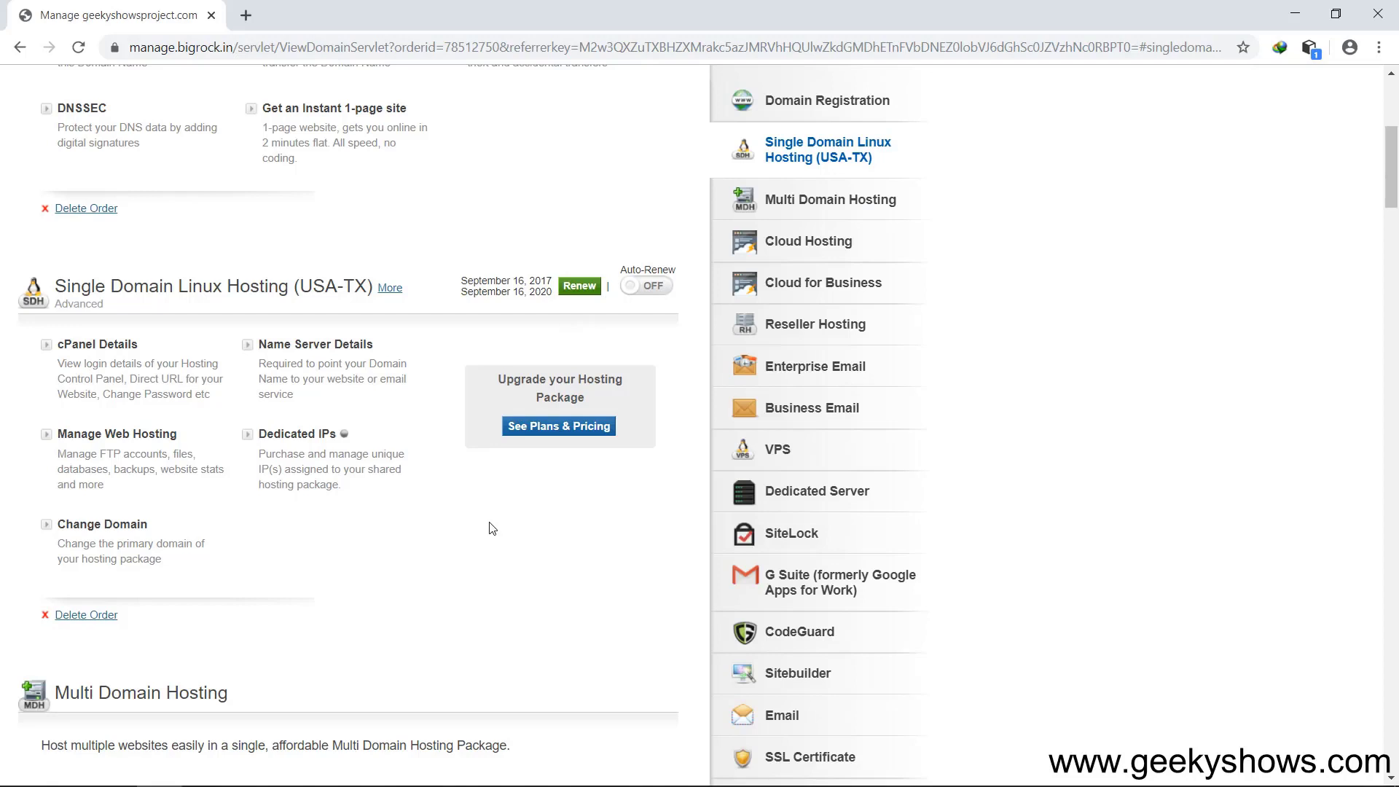
pyautogui.scroll(6, 493, 528)
# From List/Search Orders, open the geekyshowsproject.com domain registration order's name server settings
pyautogui.moveTo(146, 191)
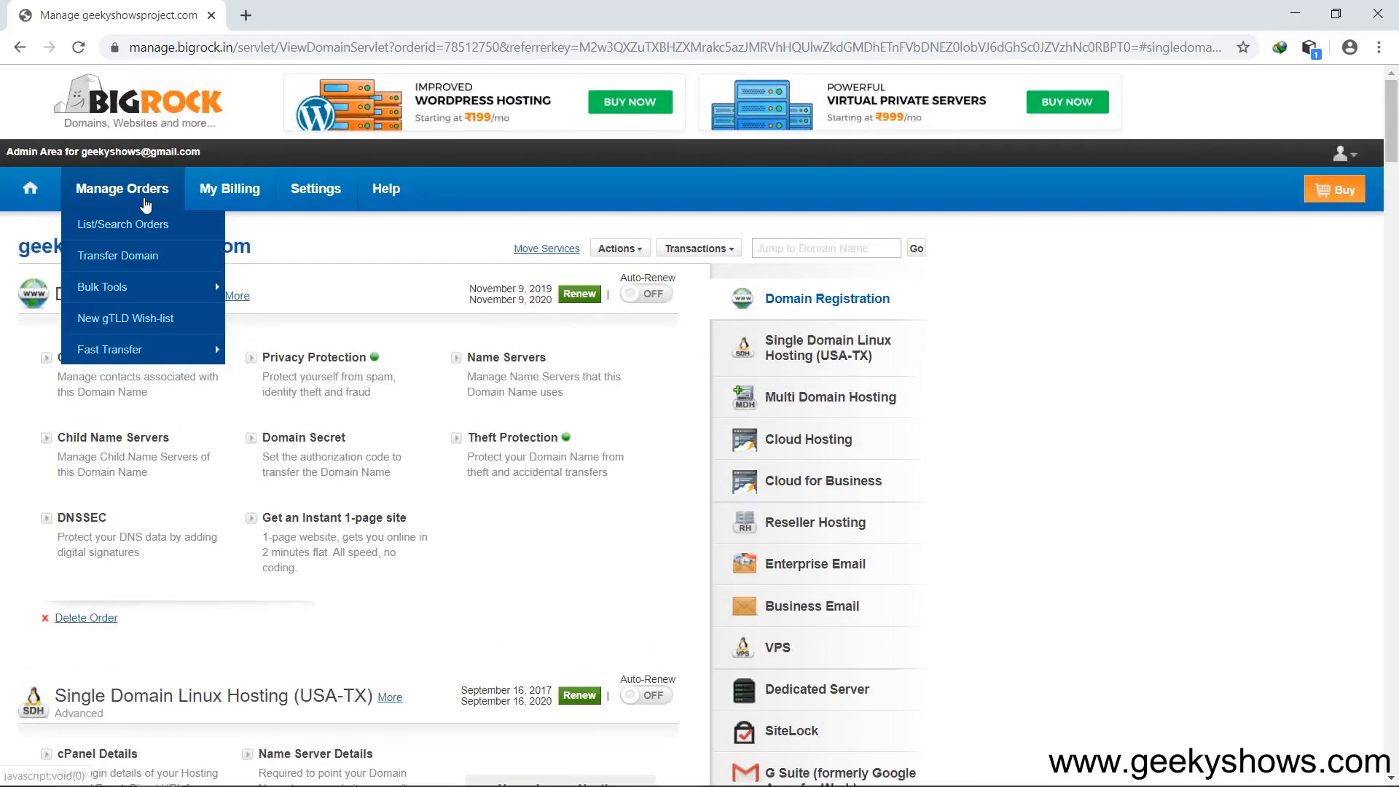
pyautogui.click(144, 227)
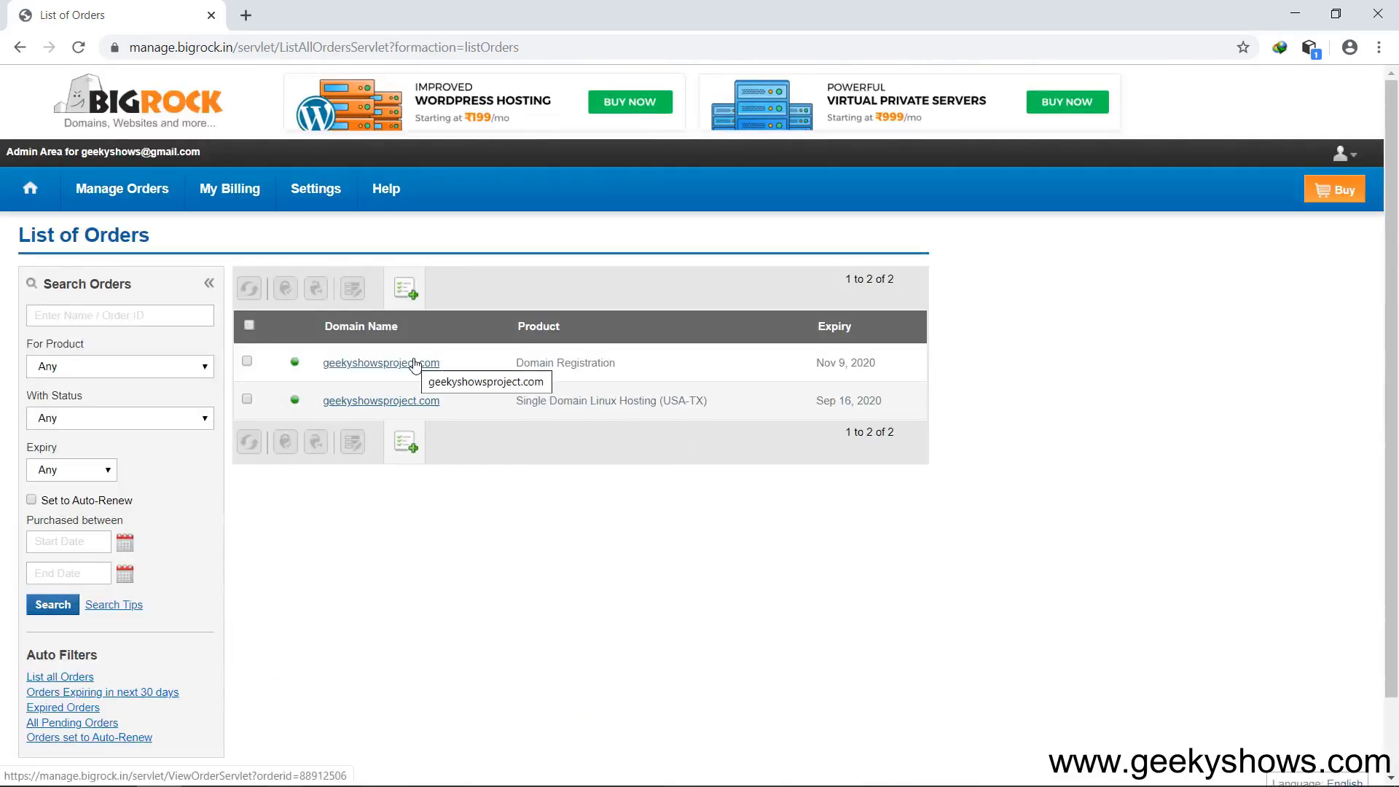
pyautogui.click(414, 363)
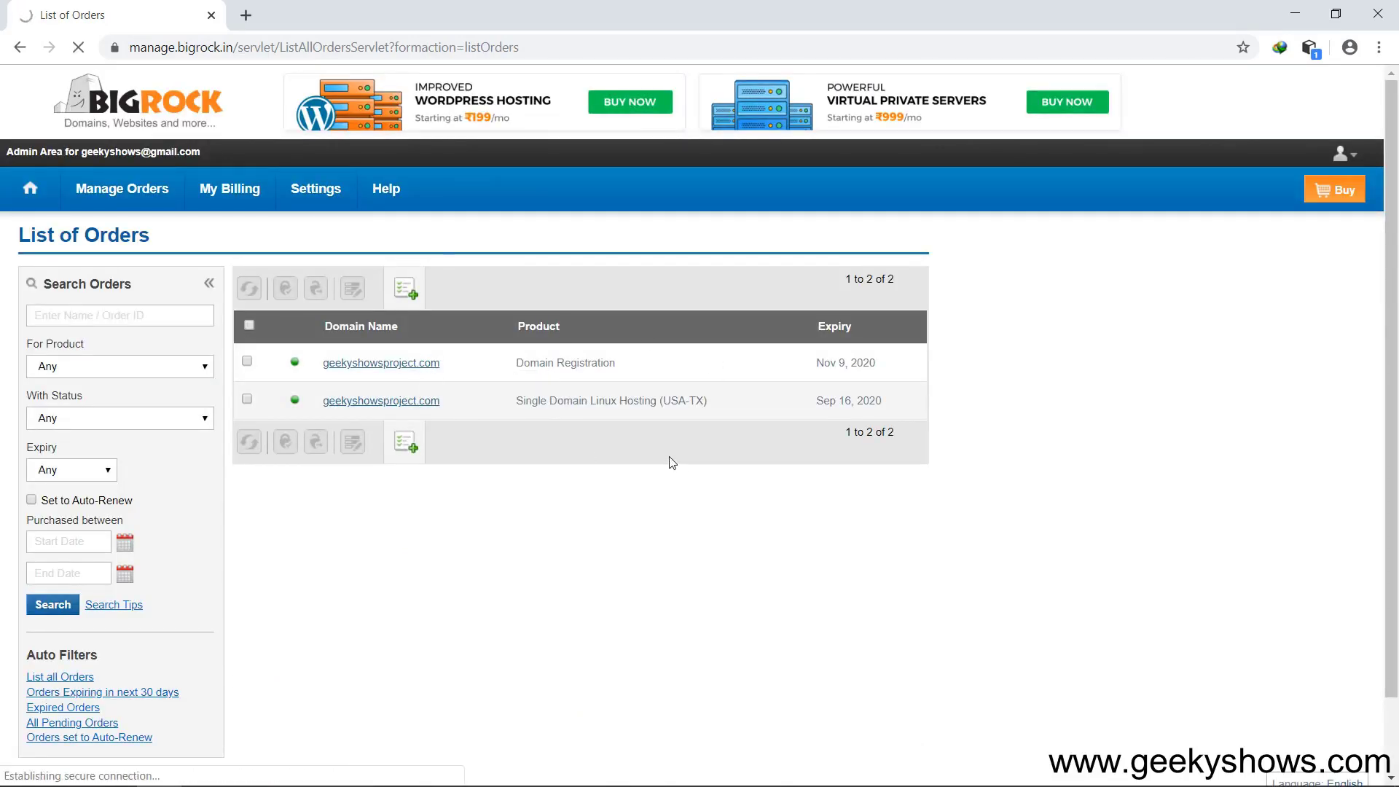
pyautogui.scroll(3, 390, 303)
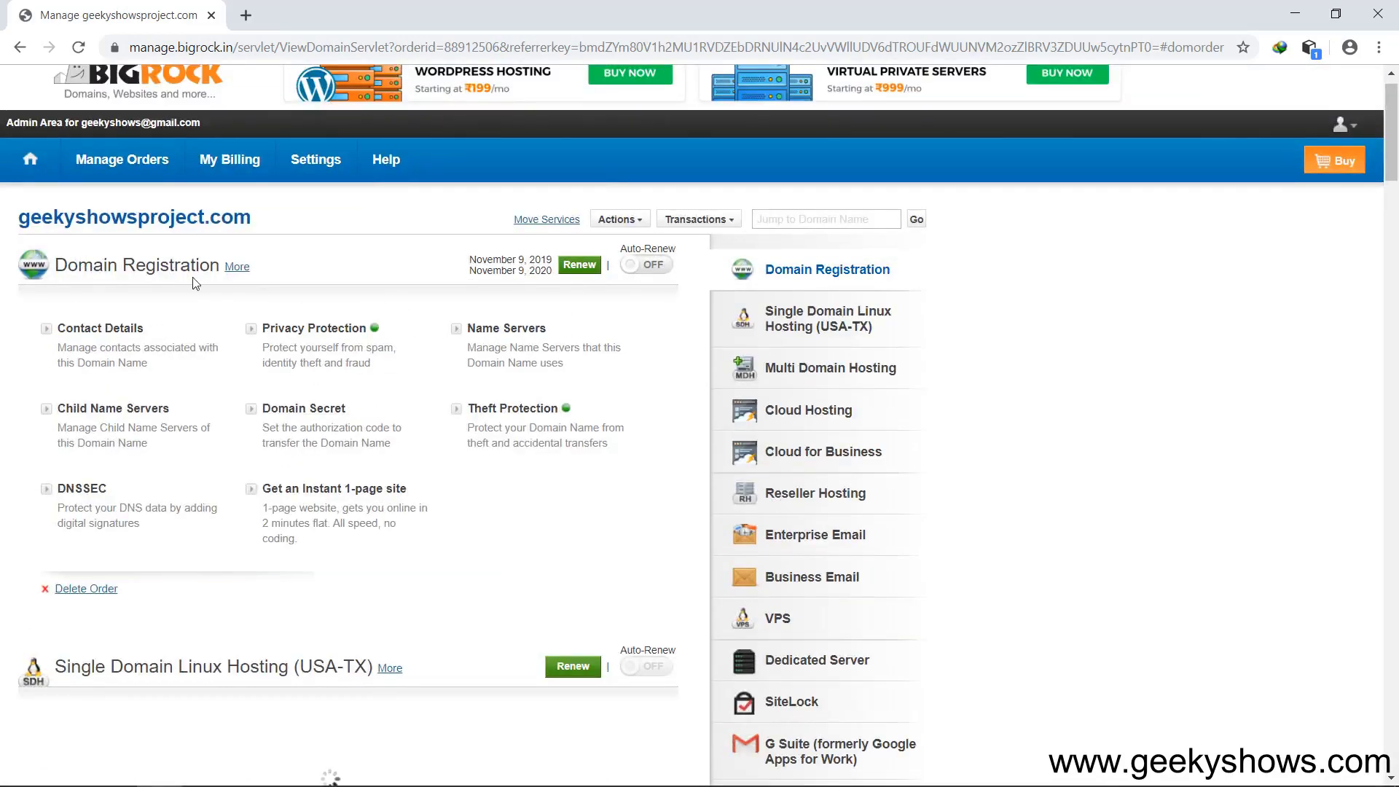
pyautogui.click(525, 330)
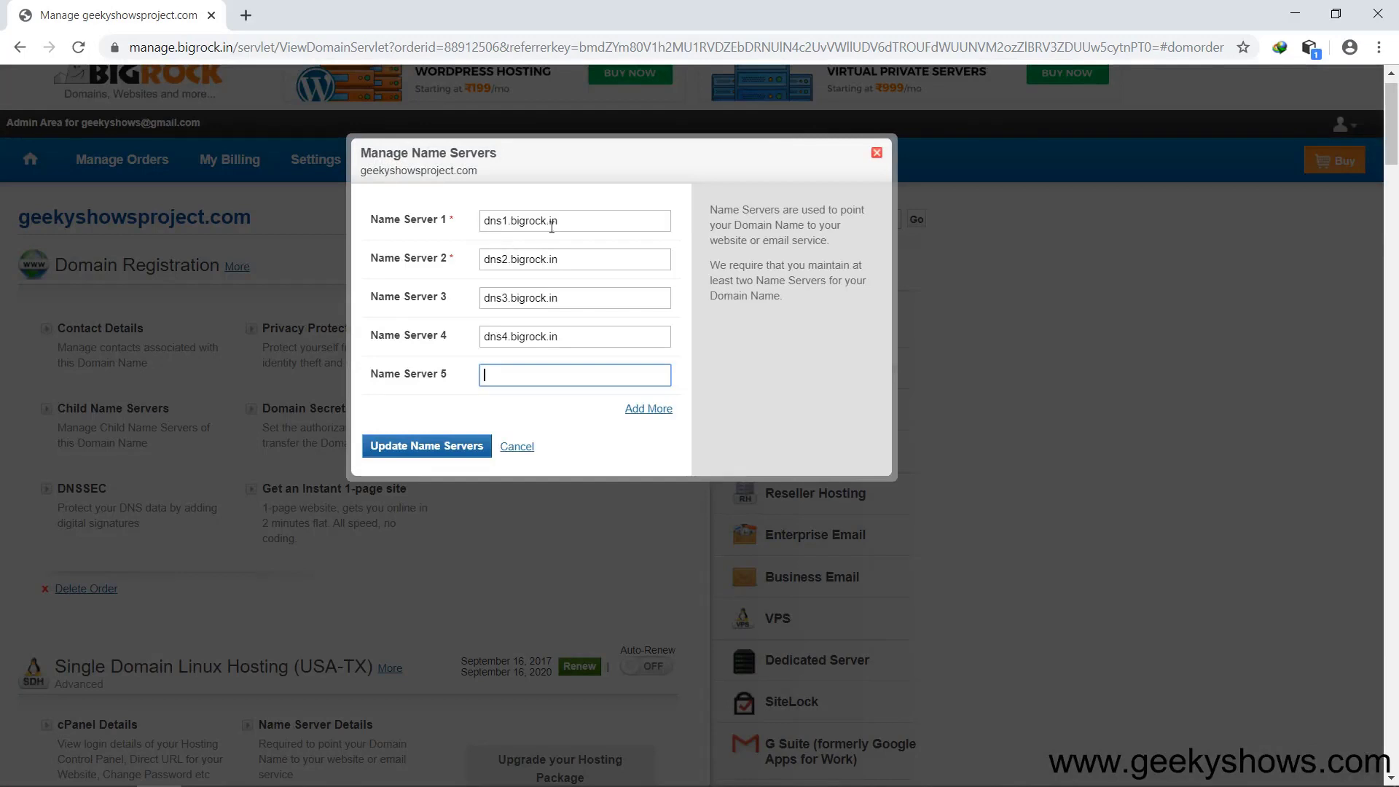
# Replace Name Server 1 with ns1.cp-20.bigrockservers.com from the Notepad note
pyautogui.click(573, 220)
pyautogui.tripleClick(572, 220)
pyautogui.tripleClick(584, 260)
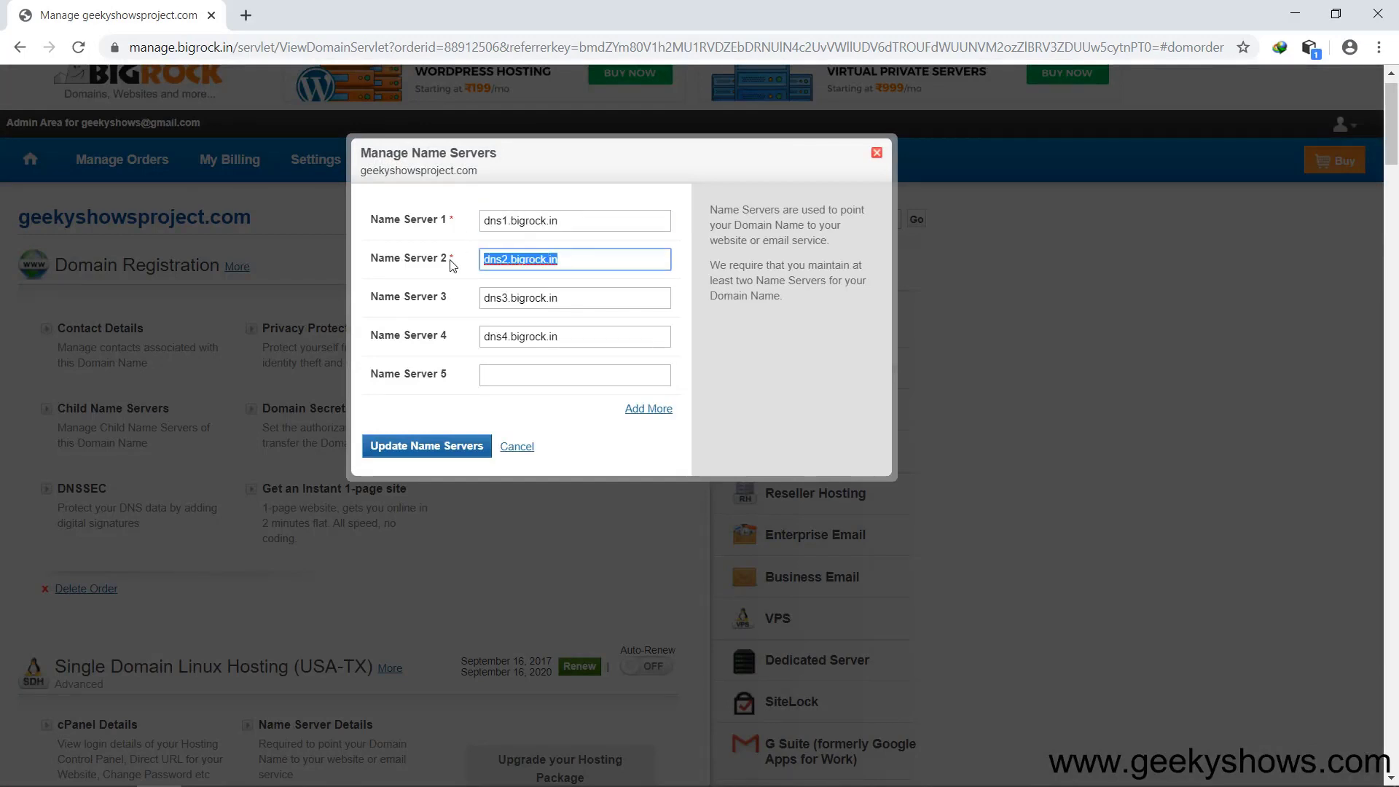
pyautogui.tripleClick(567, 296)
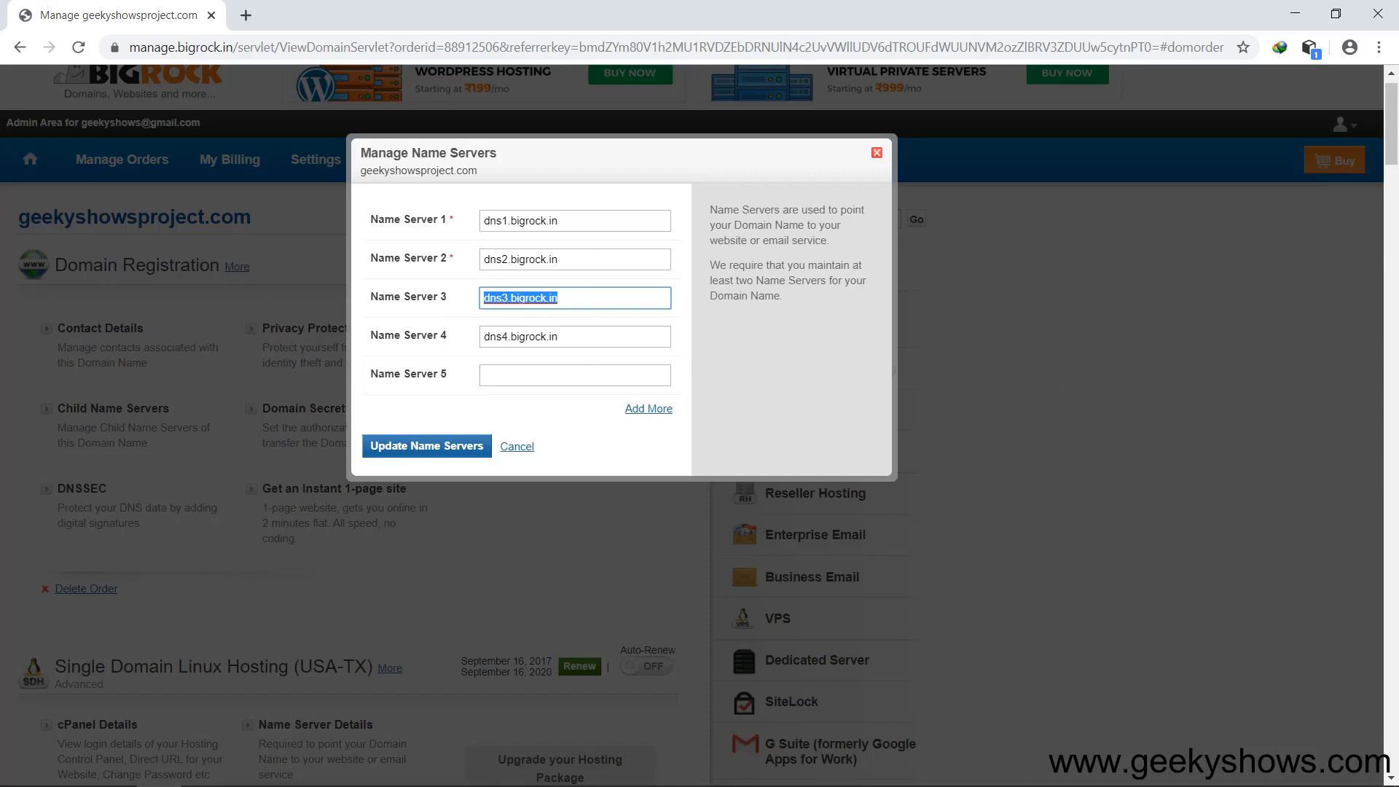
pyautogui.hotkey('alt', 'Tab')
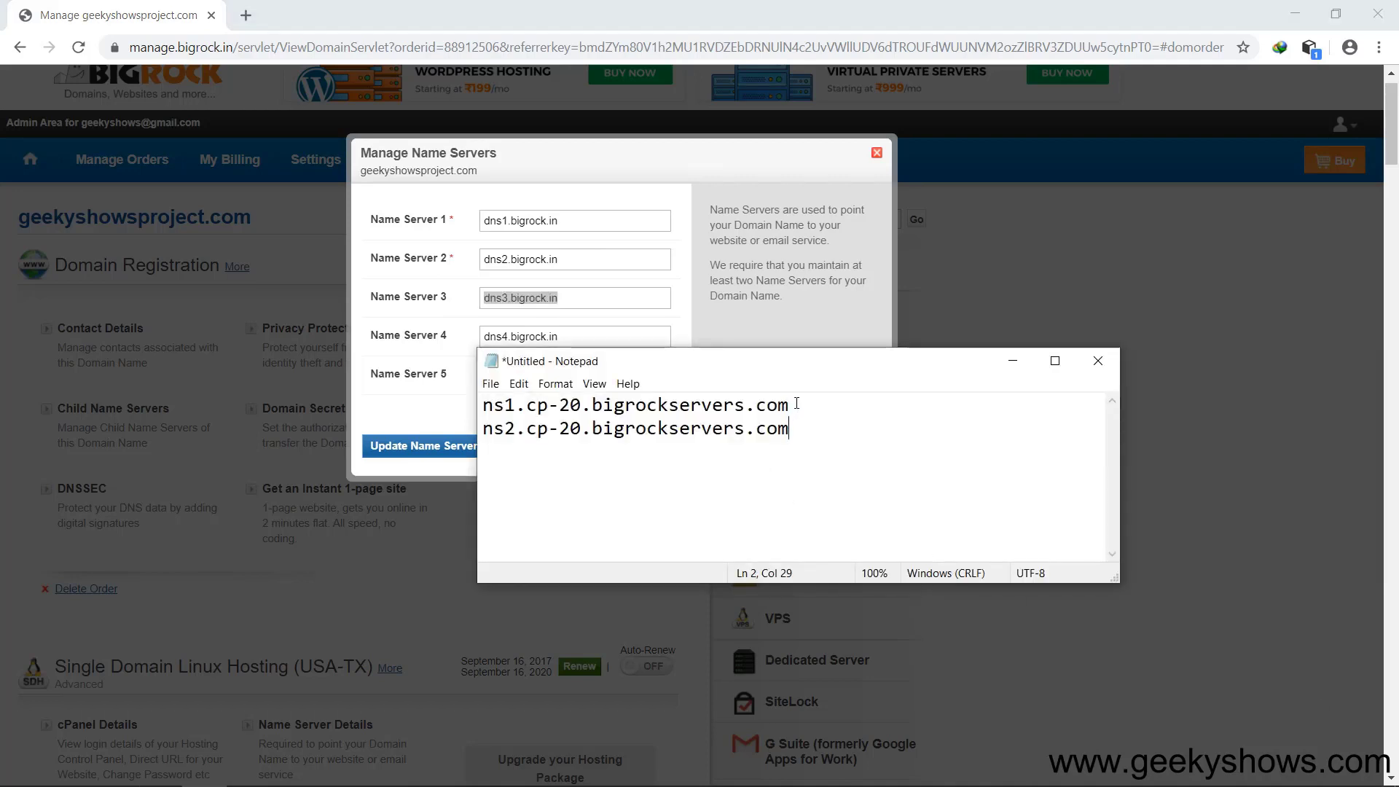
pyautogui.moveTo(796, 403); pyautogui.dragTo(476, 411)
pyautogui.hotkey('ctrl', 'c')
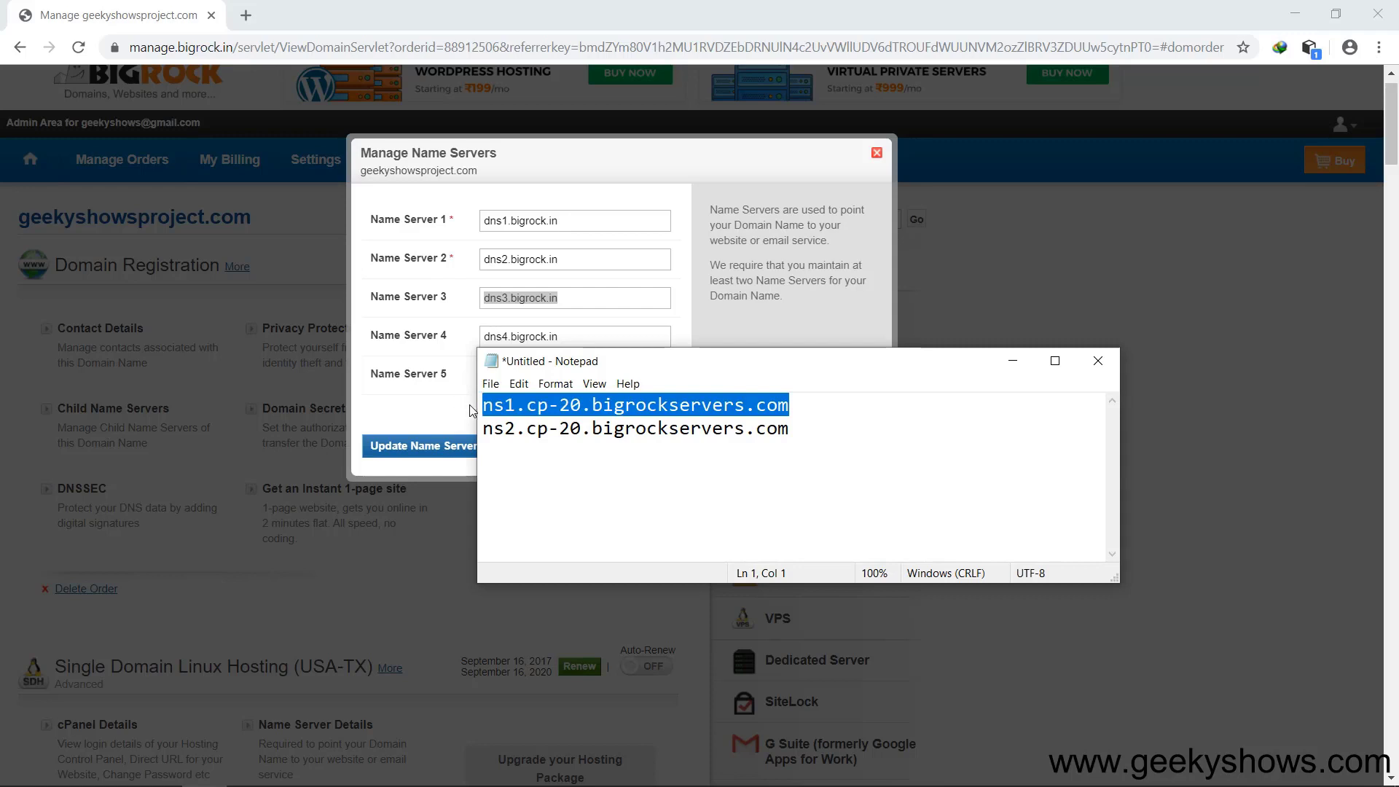
pyautogui.moveTo(600, 222); pyautogui.dragTo(435, 224)
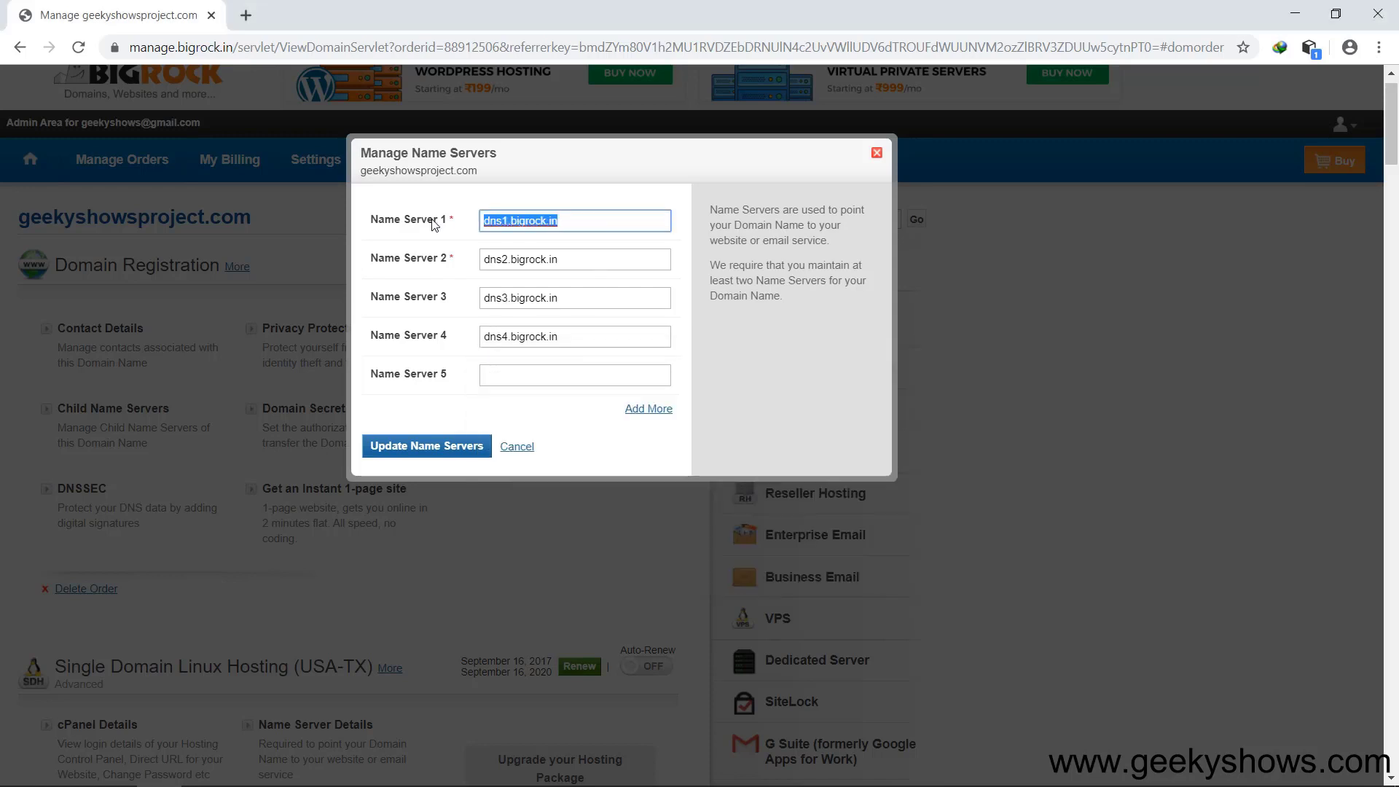
pyautogui.hotkey('ctrl', 'v')
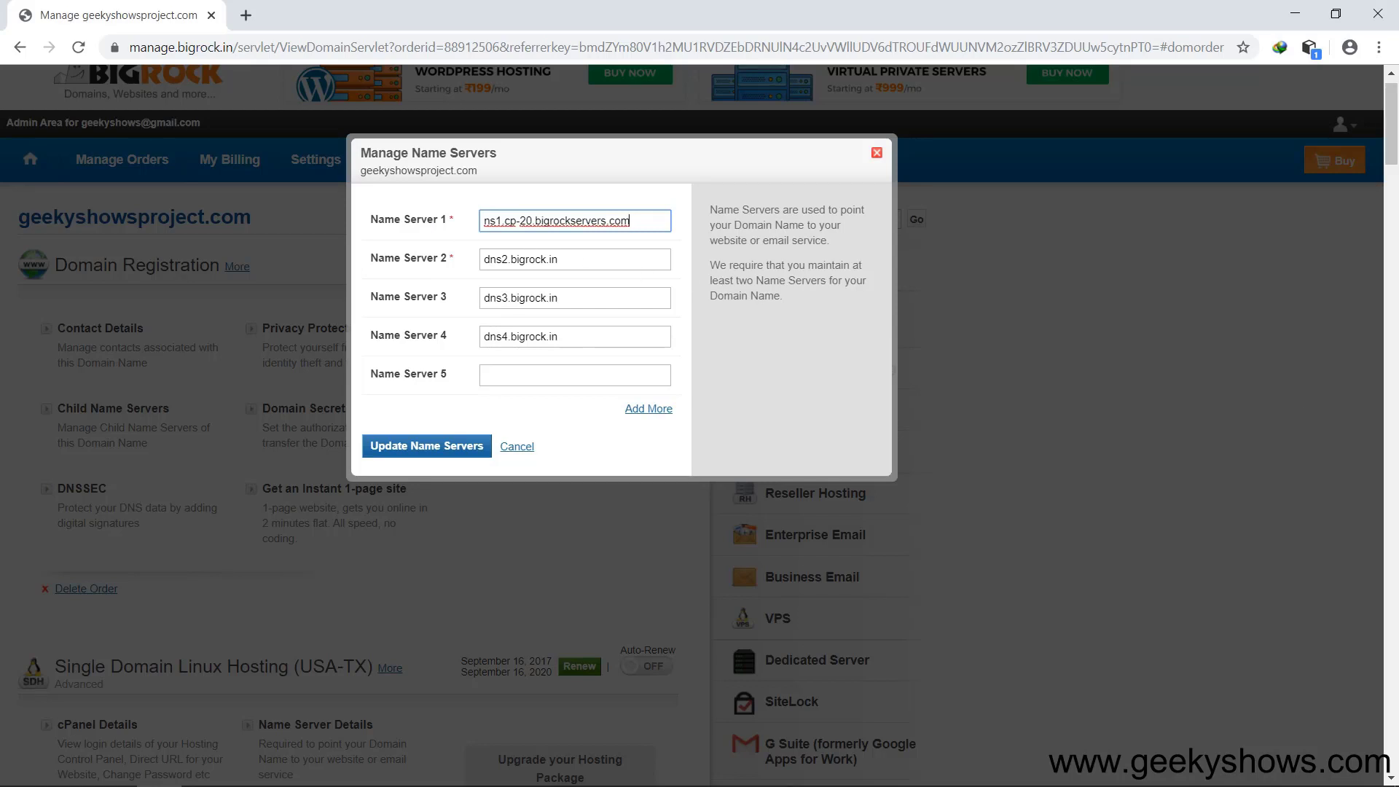
# Set Name Server 2 to ns2.cp-20.bigrockservers.com, clear Name Servers 3 and 4, and save
pyautogui.hotkey('alt', 'Tab')
pyautogui.moveTo(788, 424); pyautogui.dragTo(485, 437)
pyautogui.hotkey('ctrl', 'c')
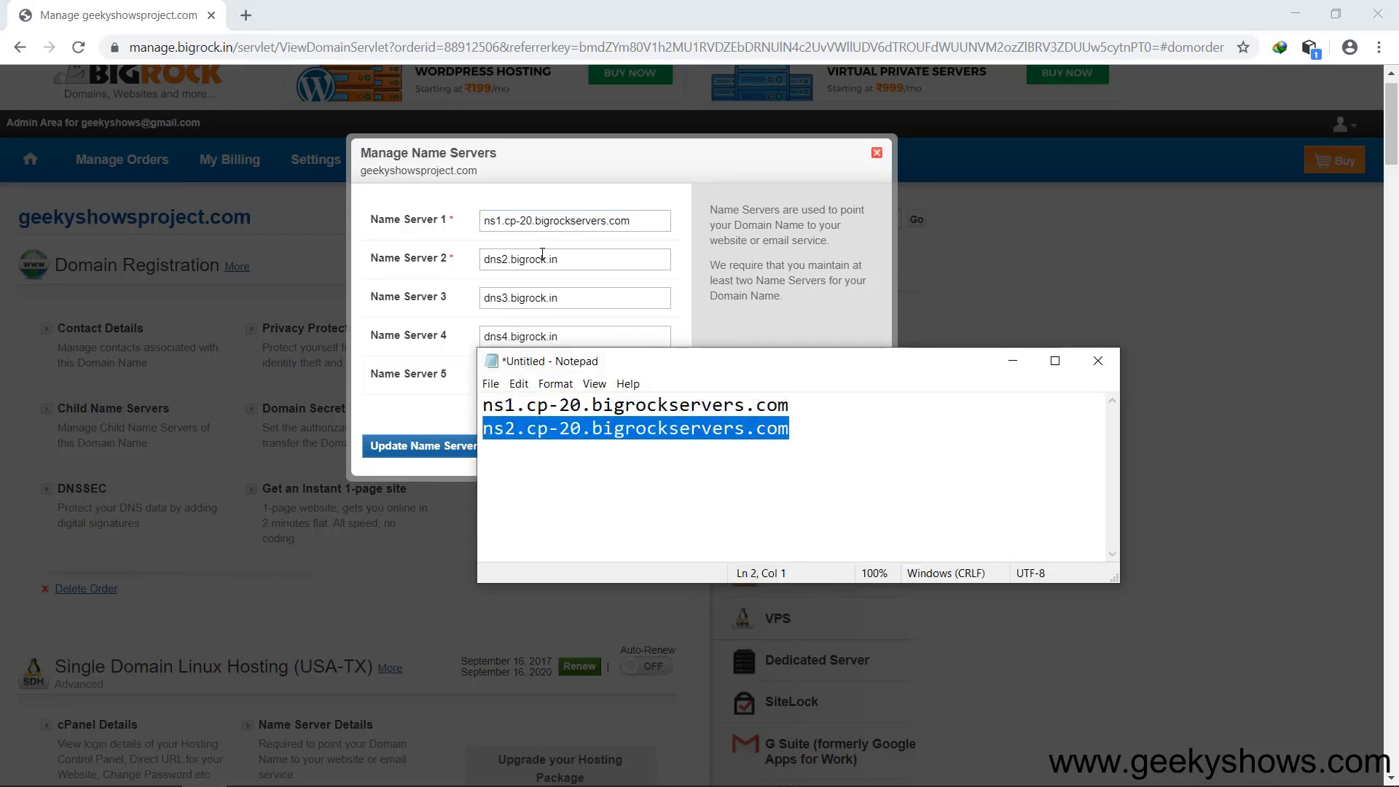
pyautogui.hotkey('alt', 'Tab')
pyautogui.press('Tab')
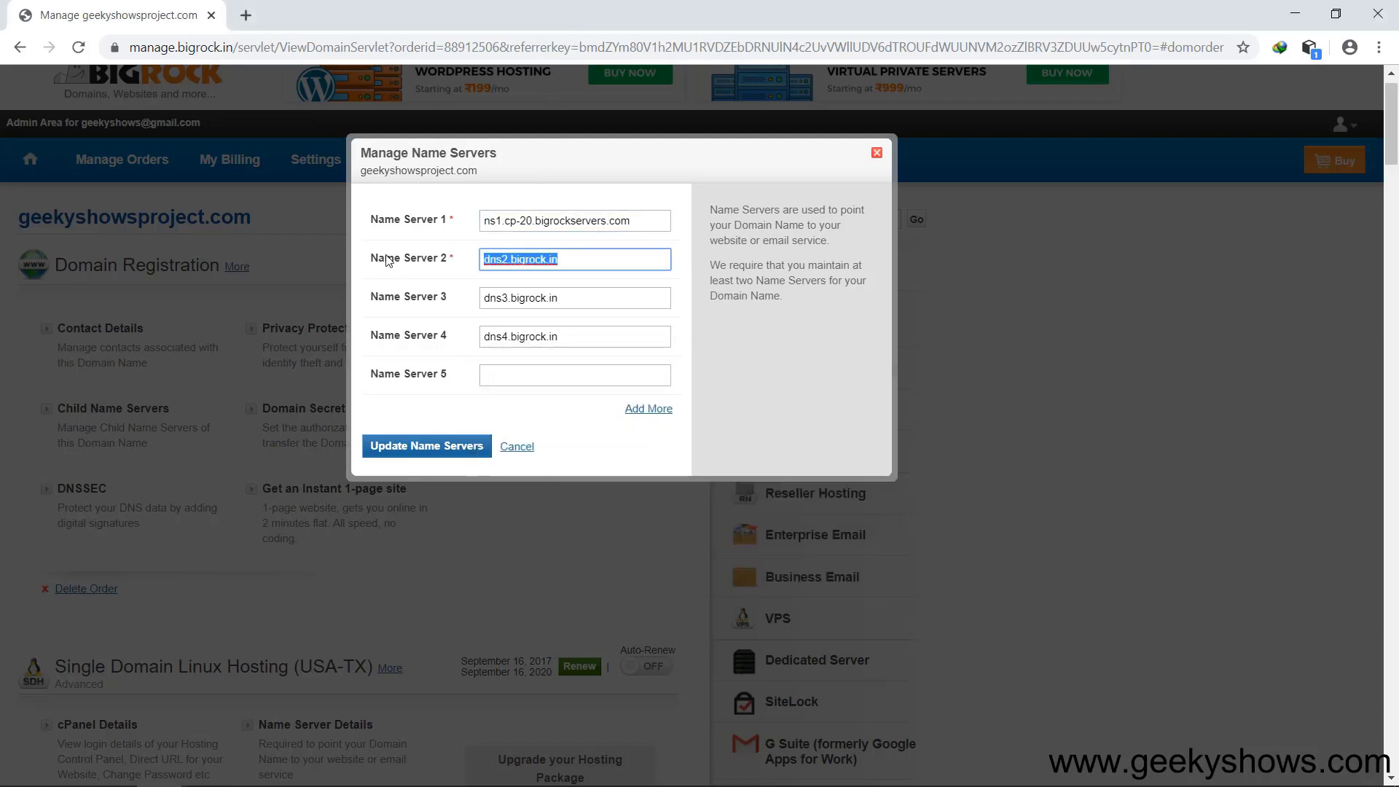
pyautogui.hotkey('ctrl', 'v')
pyautogui.press('Tab')
pyautogui.press('Delete')
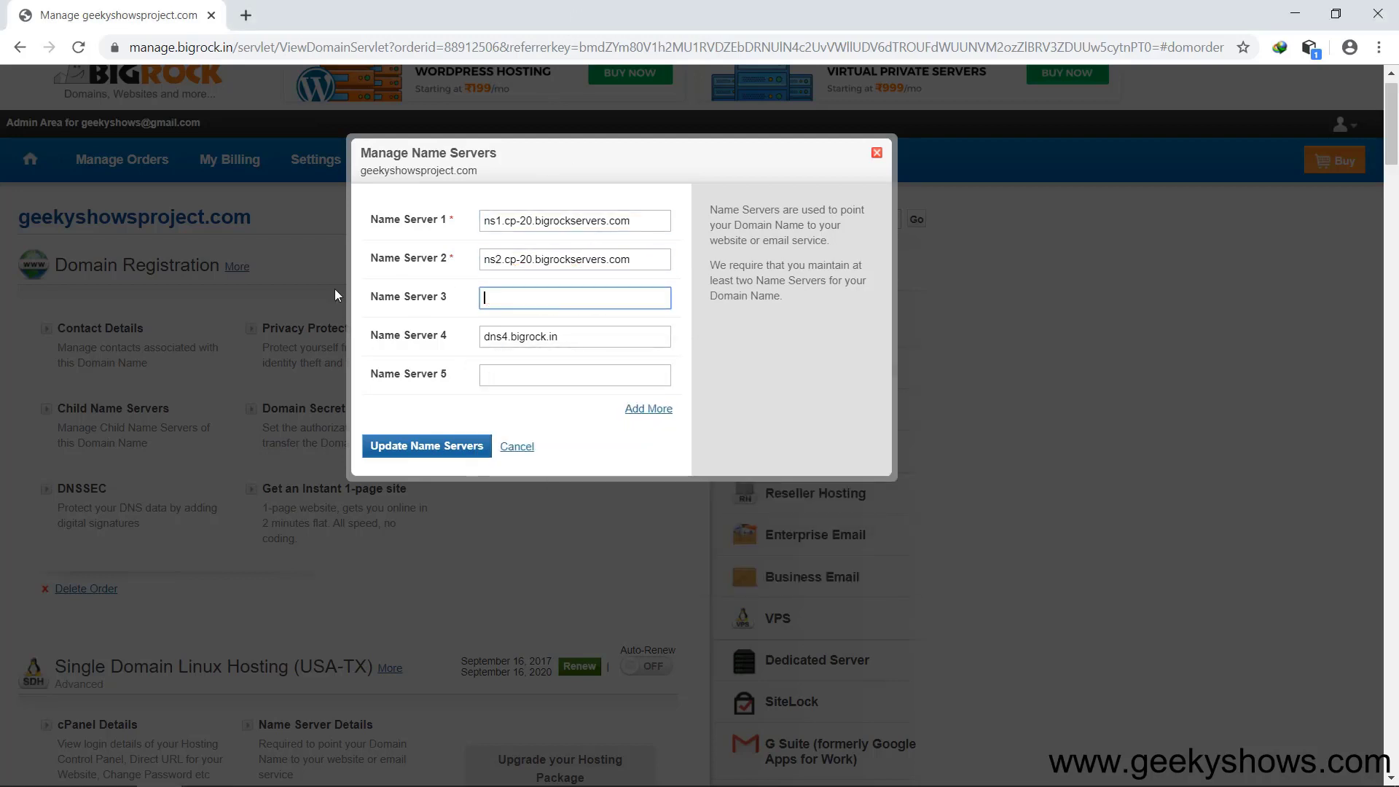
pyautogui.press('Tab')
pyautogui.press('Delete')
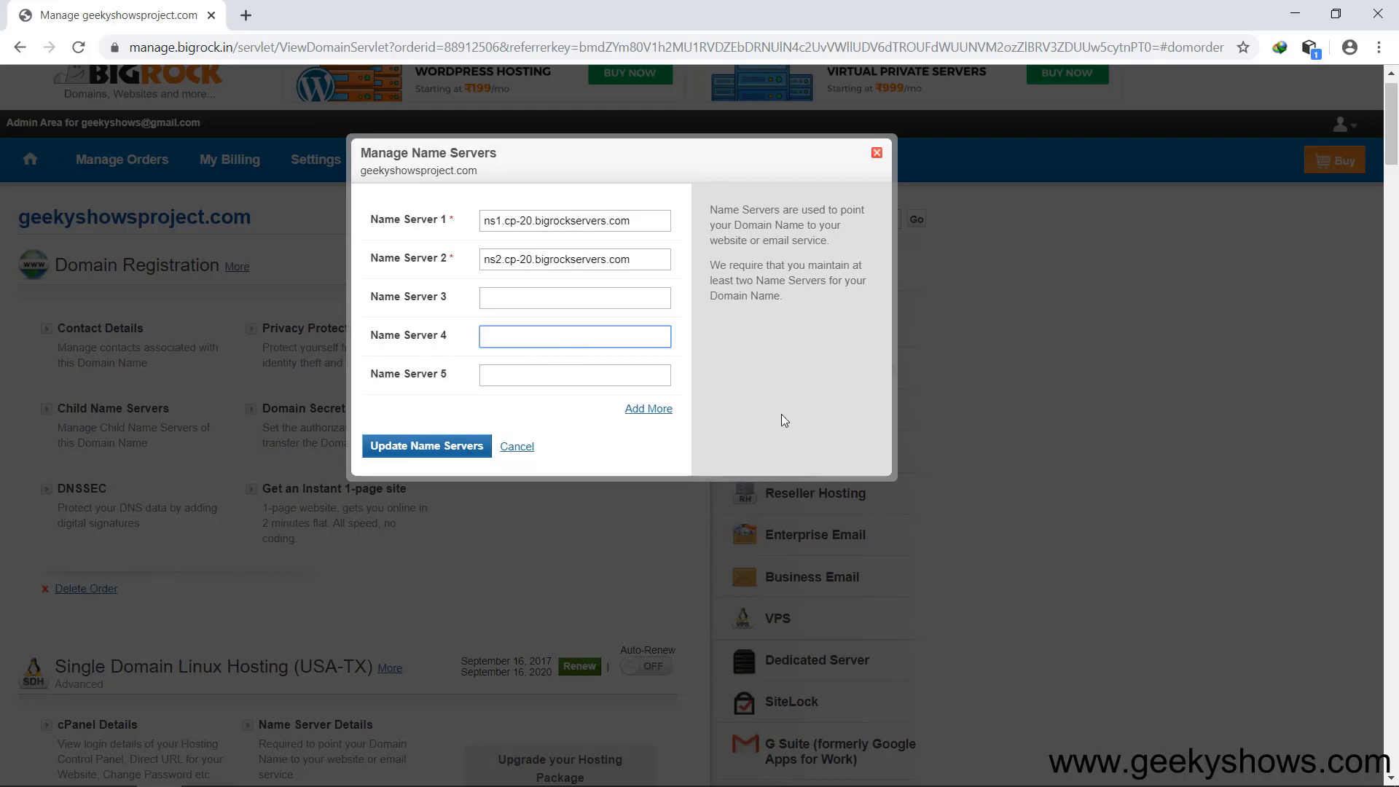
pyautogui.click(781, 416)
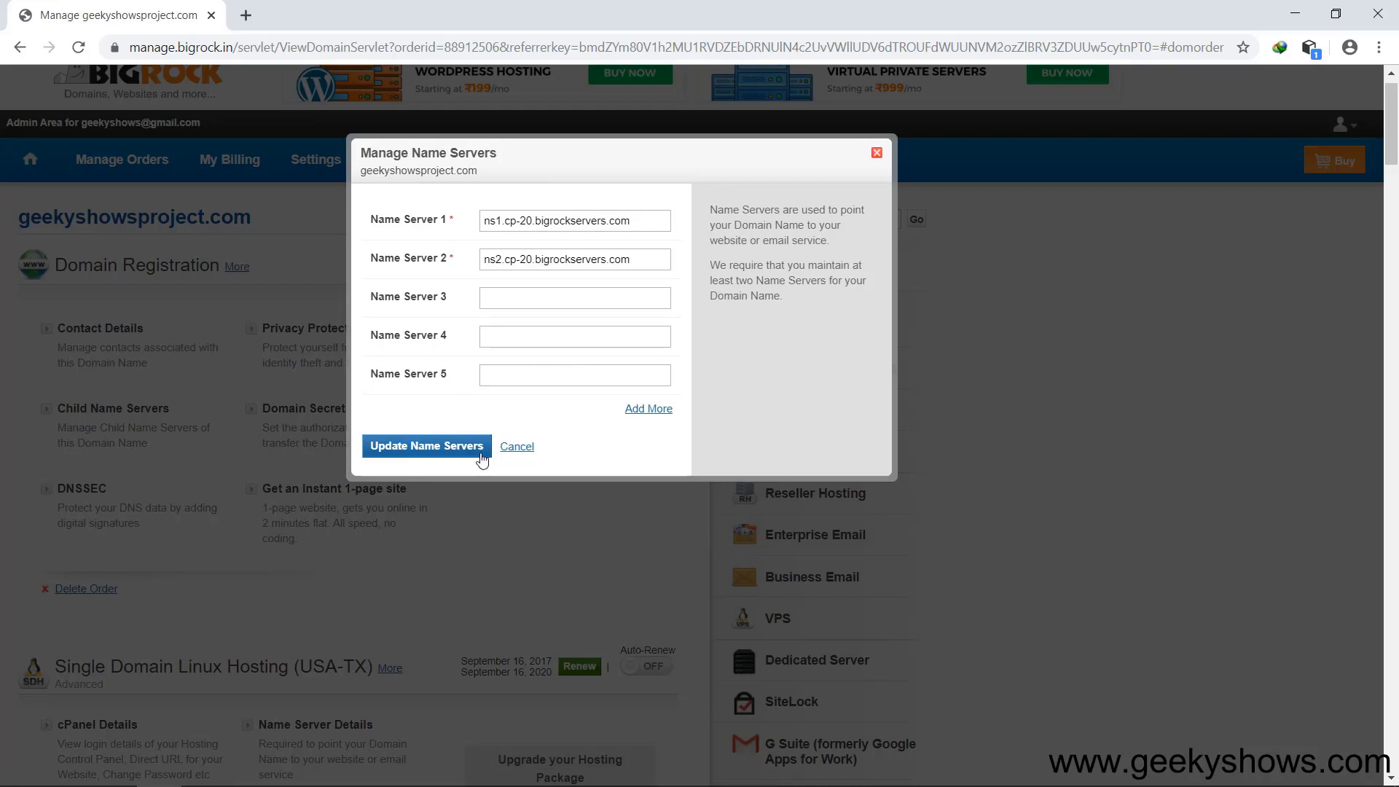
pyautogui.click(433, 448)
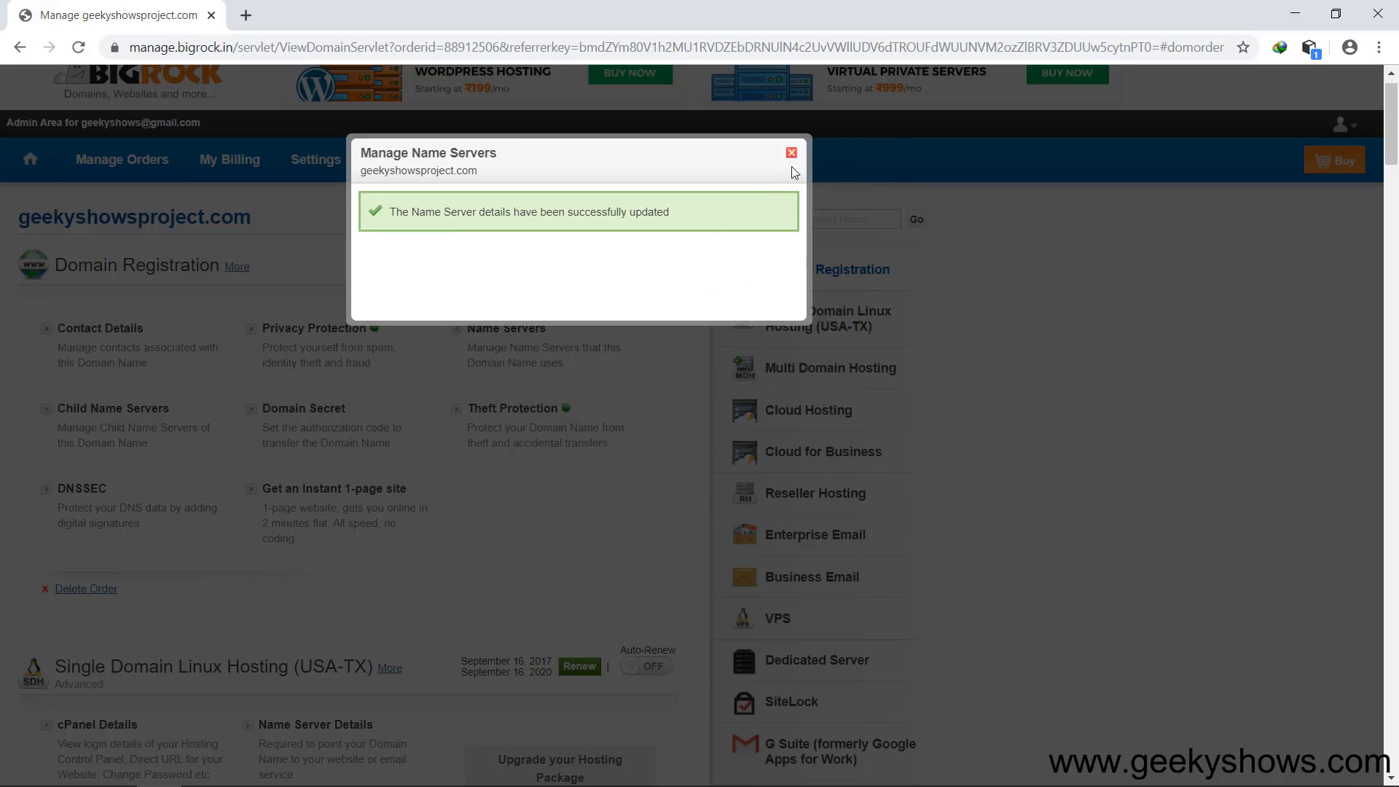
pyautogui.click(792, 154)
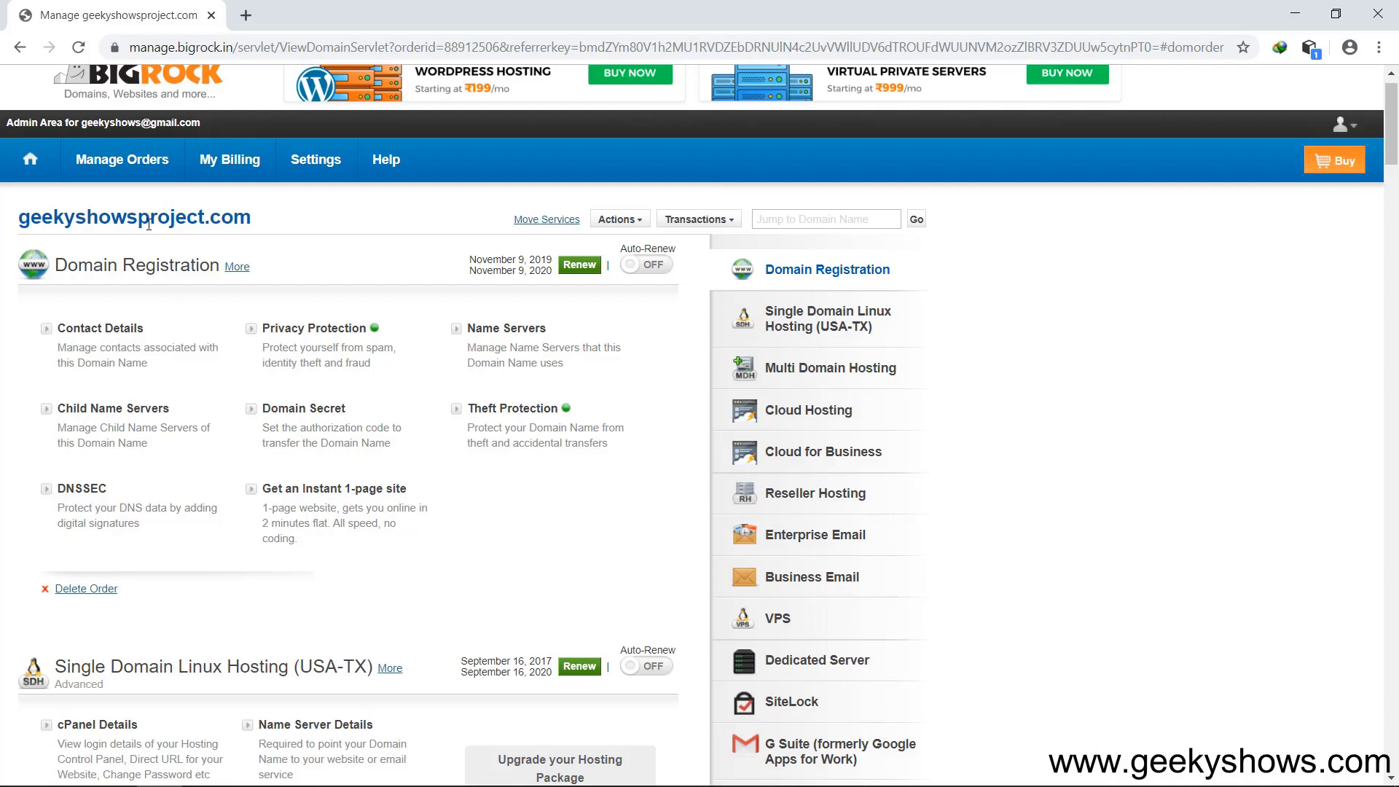
pyautogui.moveTo(142, 223); pyautogui.dragTo(269, 218)
pyautogui.click(265, 220)
pyautogui.scroll(-1, 193, 591)
pyautogui.moveTo(174, 576); pyautogui.dragTo(287, 577)
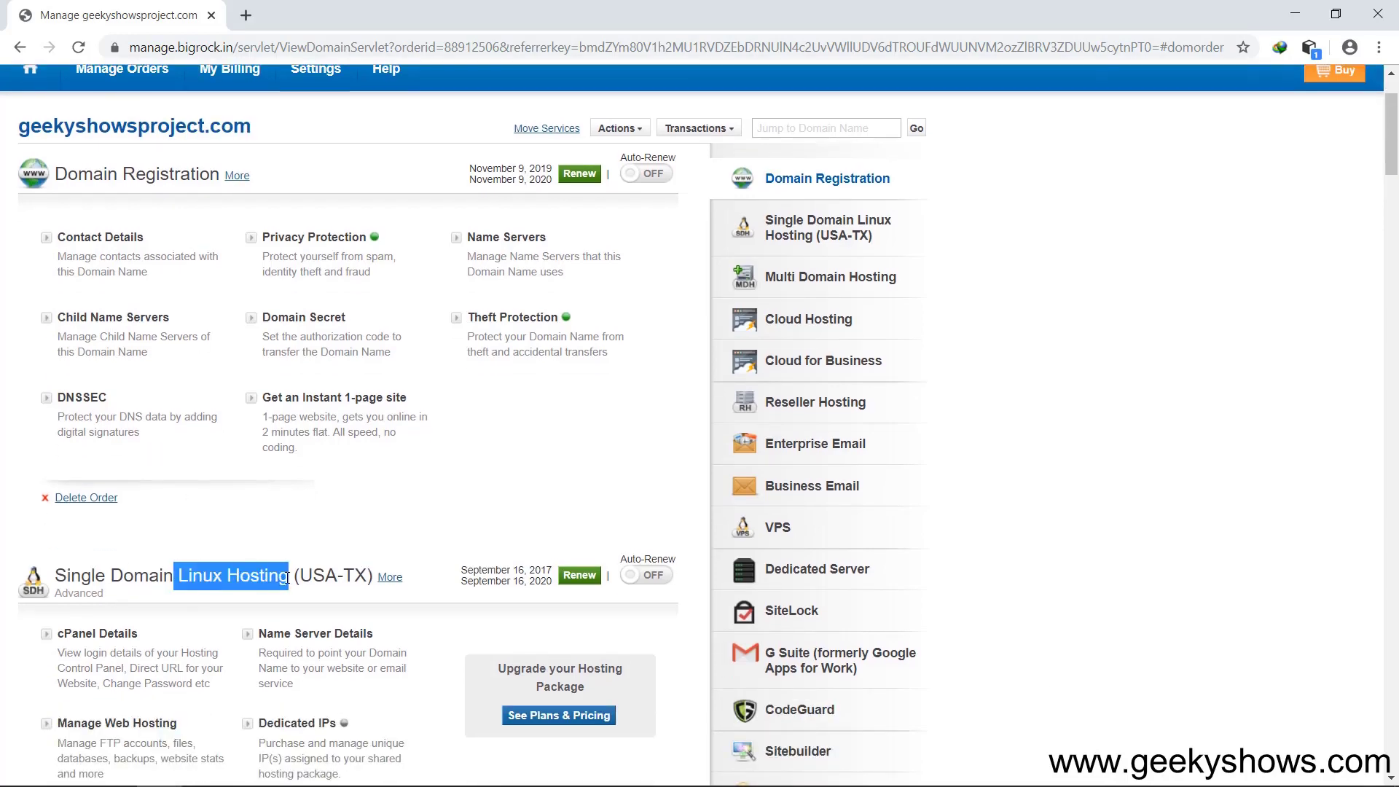
pyautogui.scroll(2, 306, 587)
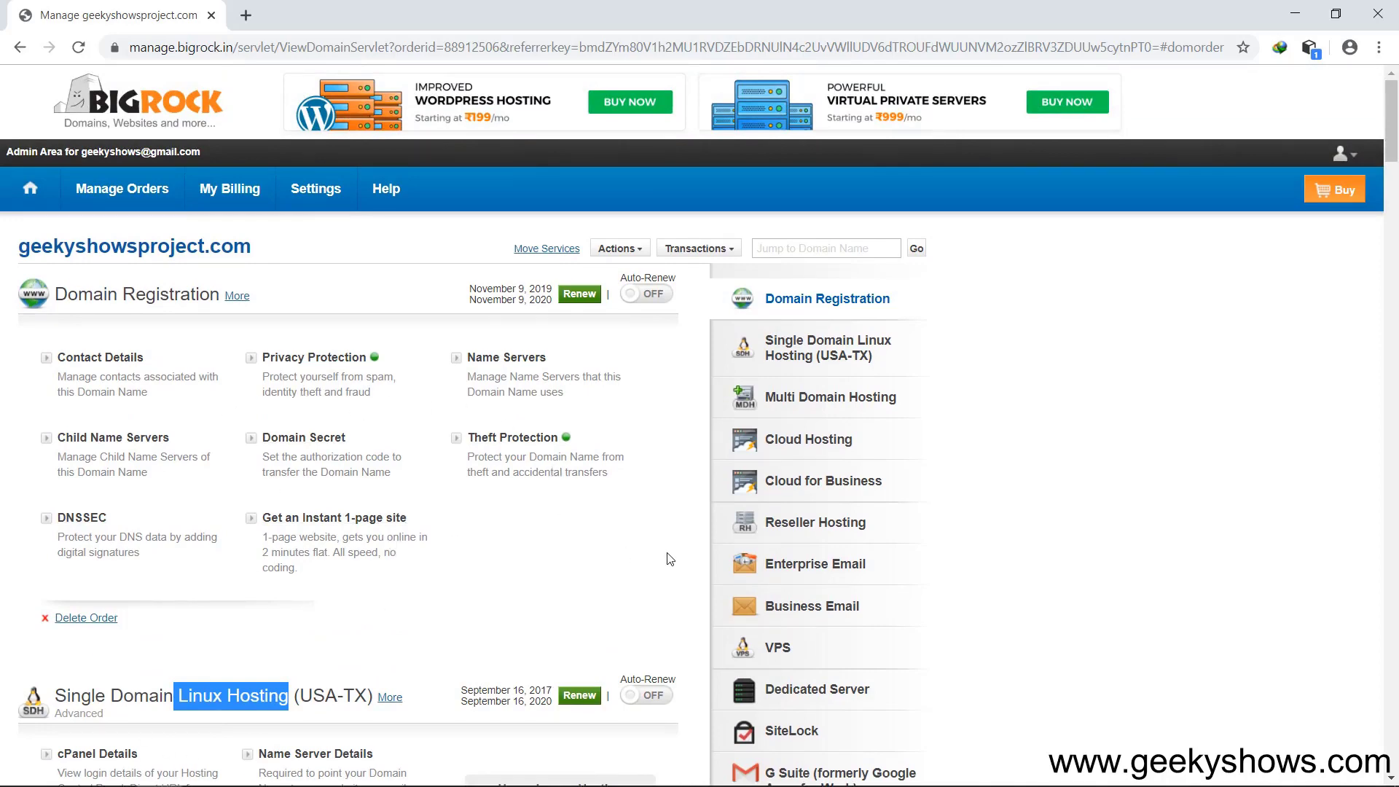
pyautogui.scroll(-1, 540, 558)
pyautogui.scroll(-3, 540, 557)
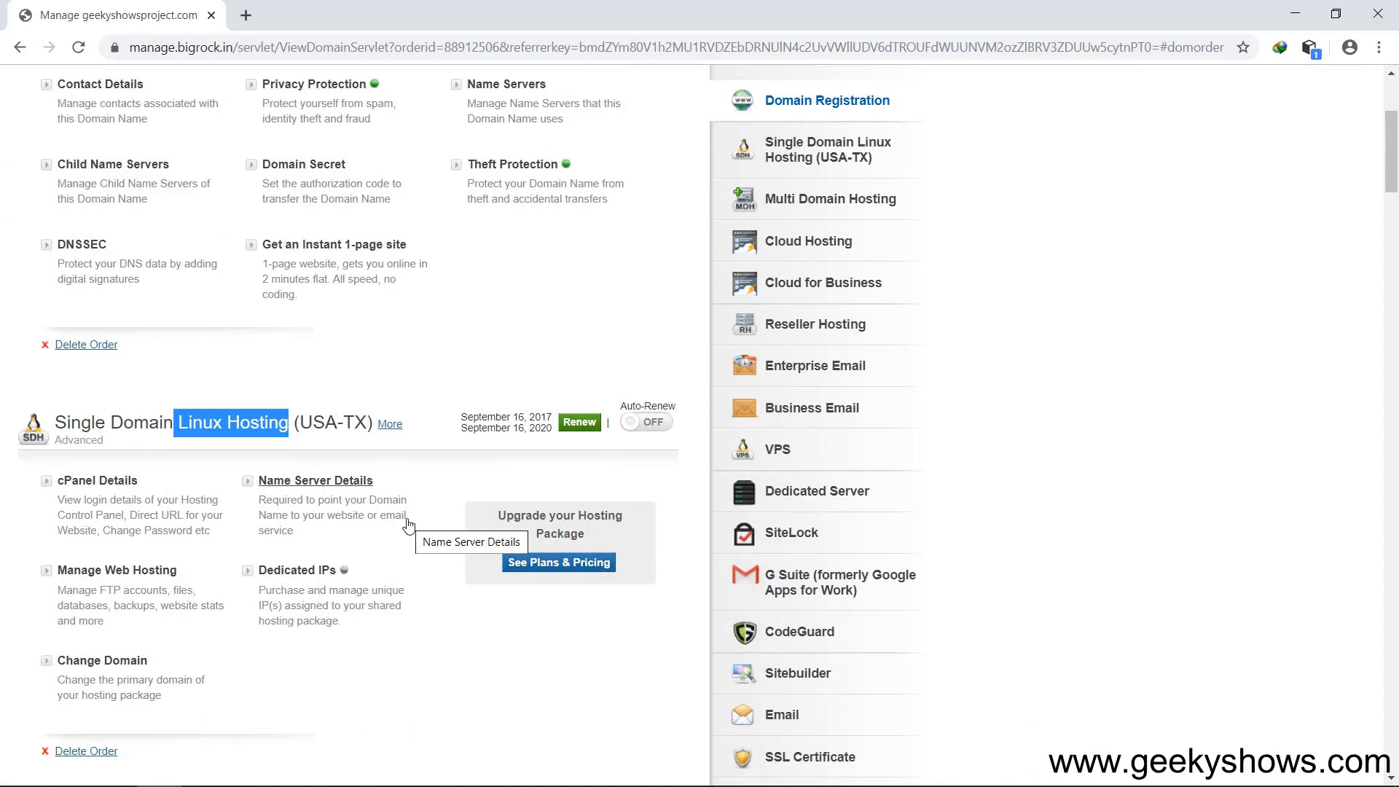
pyautogui.scroll(4, 409, 525)
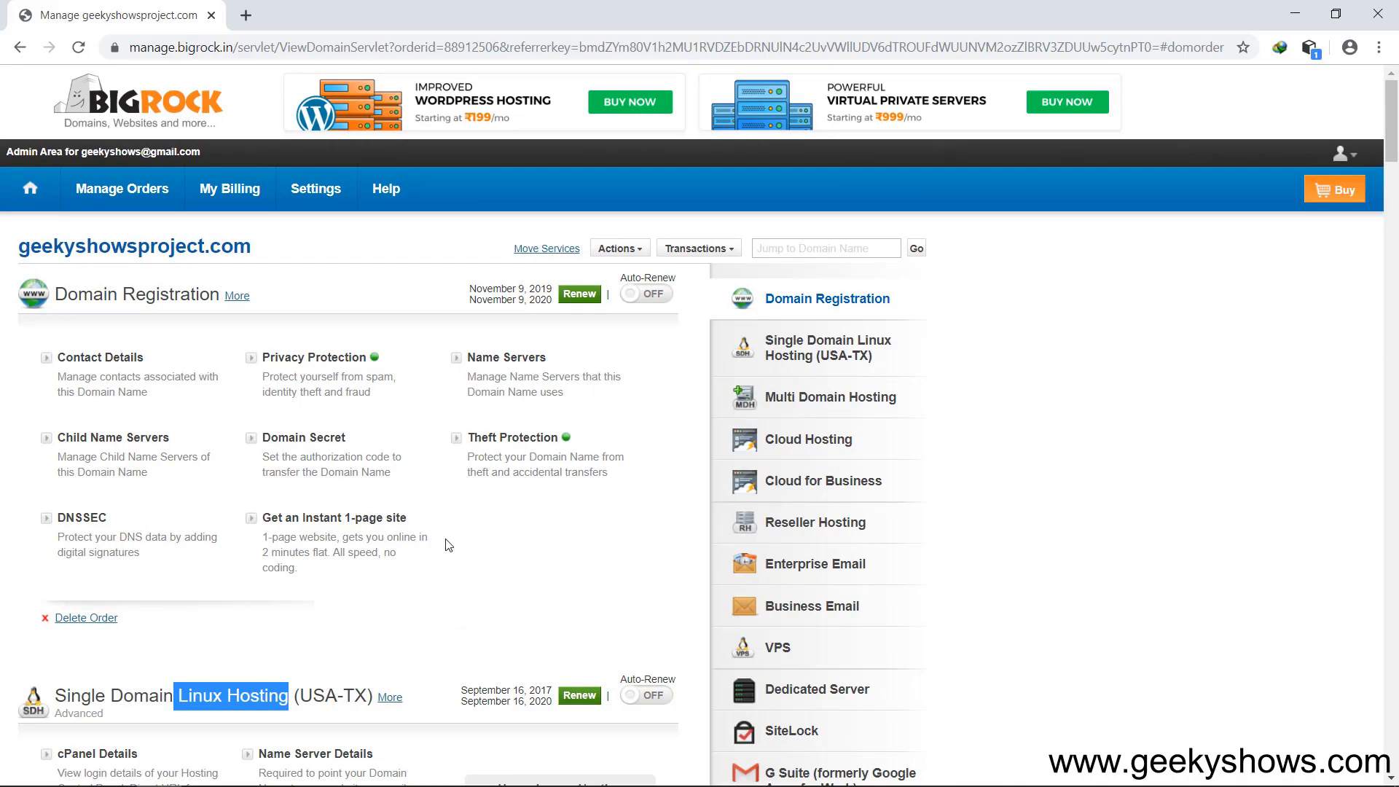
pyautogui.scroll(-3, 456, 615)
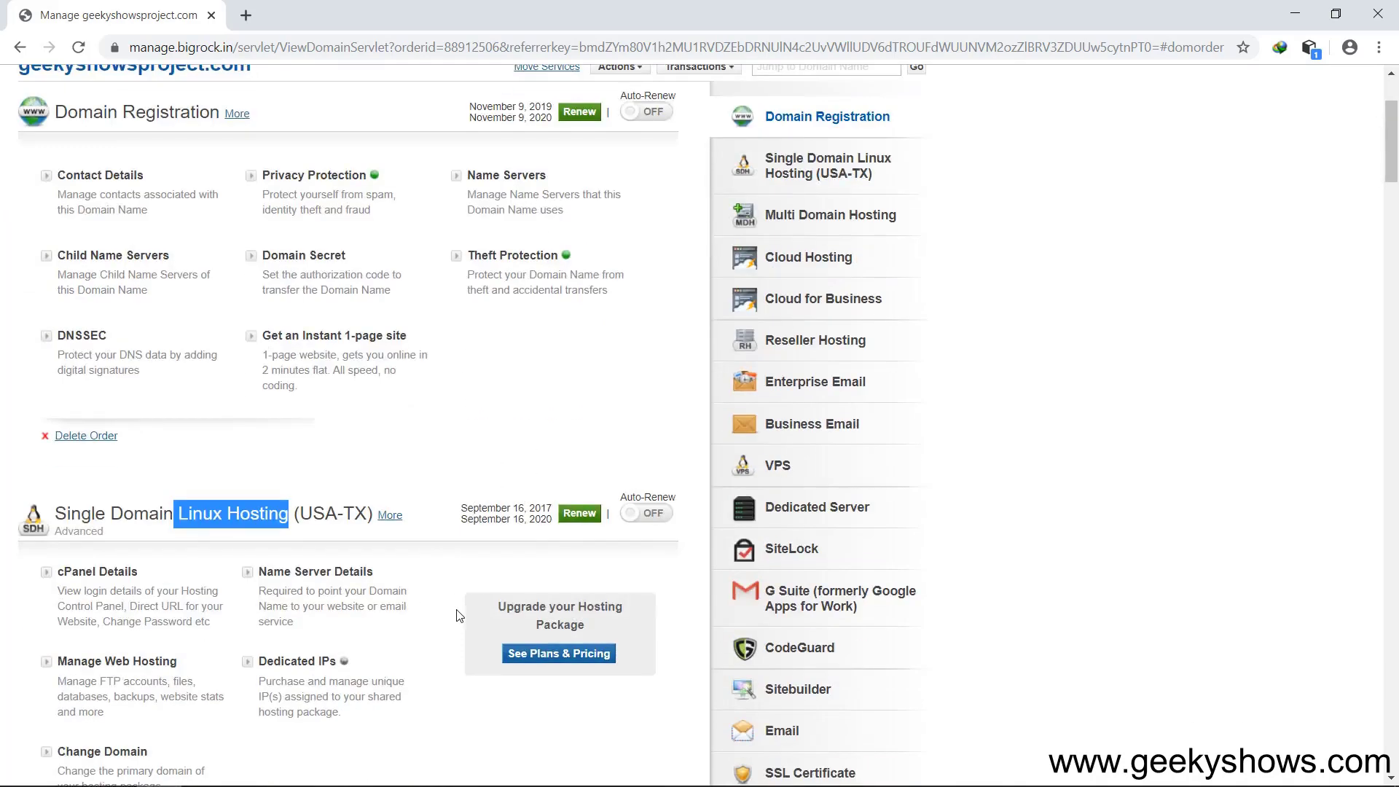
pyautogui.moveTo(111, 513); pyautogui.dragTo(315, 514)
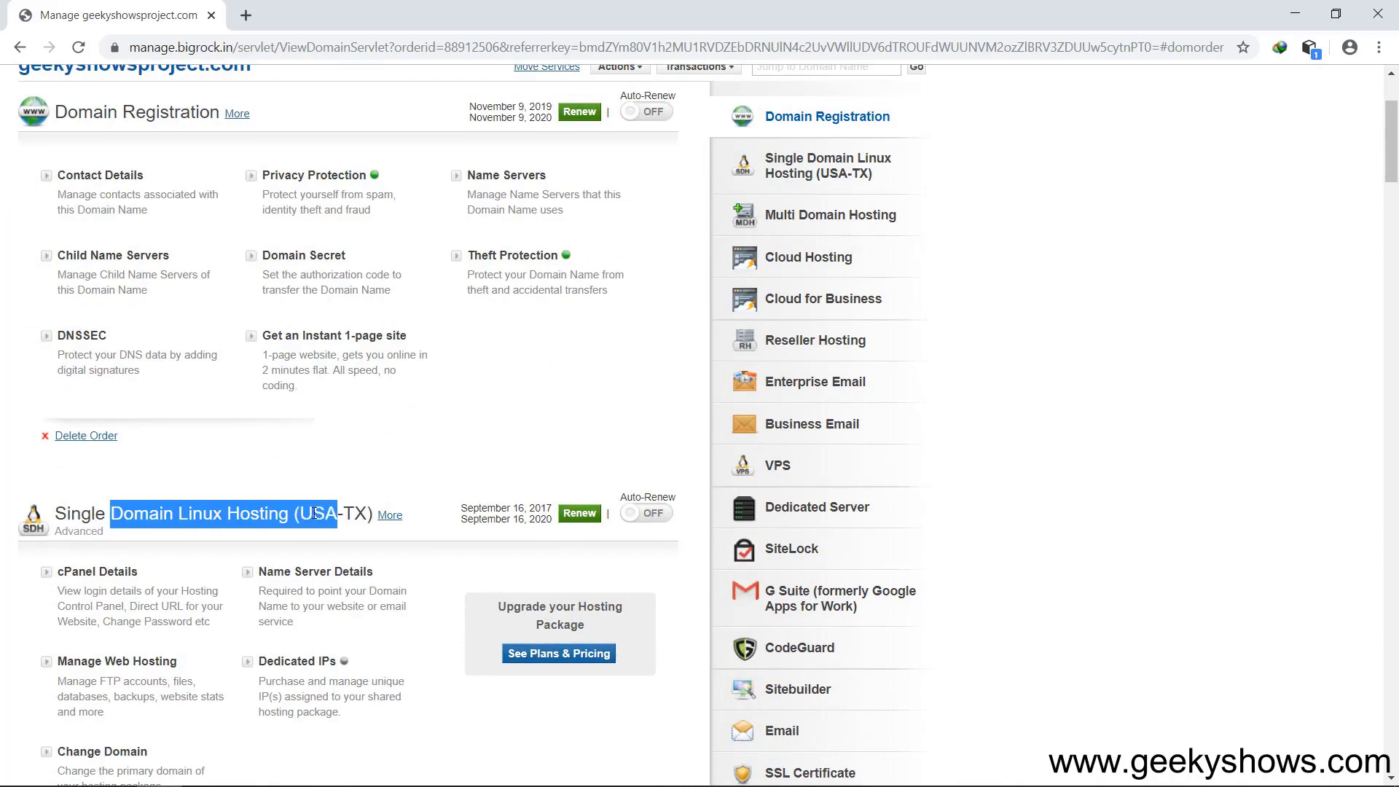
pyautogui.click(326, 579)
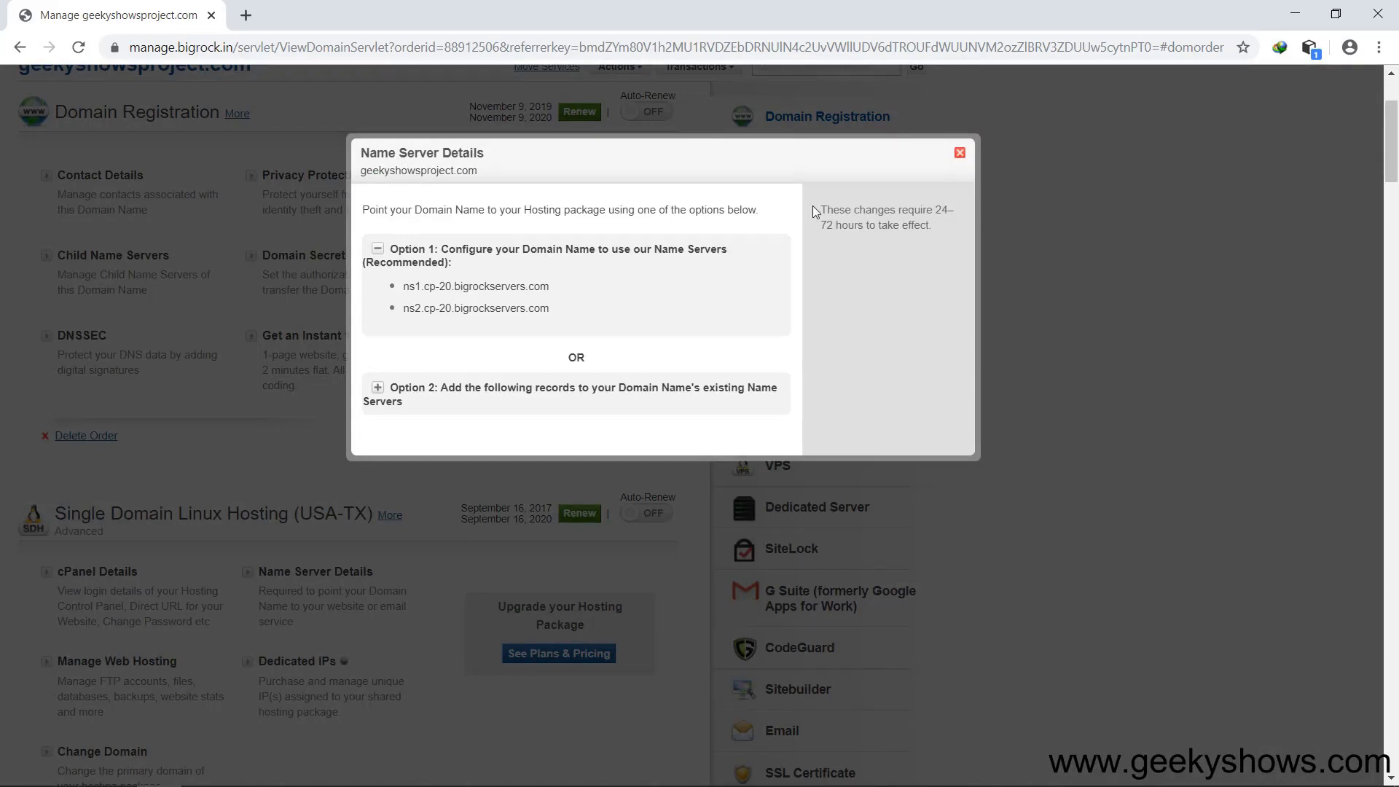
pyautogui.click(960, 153)
pyautogui.scroll(3, 518, 364)
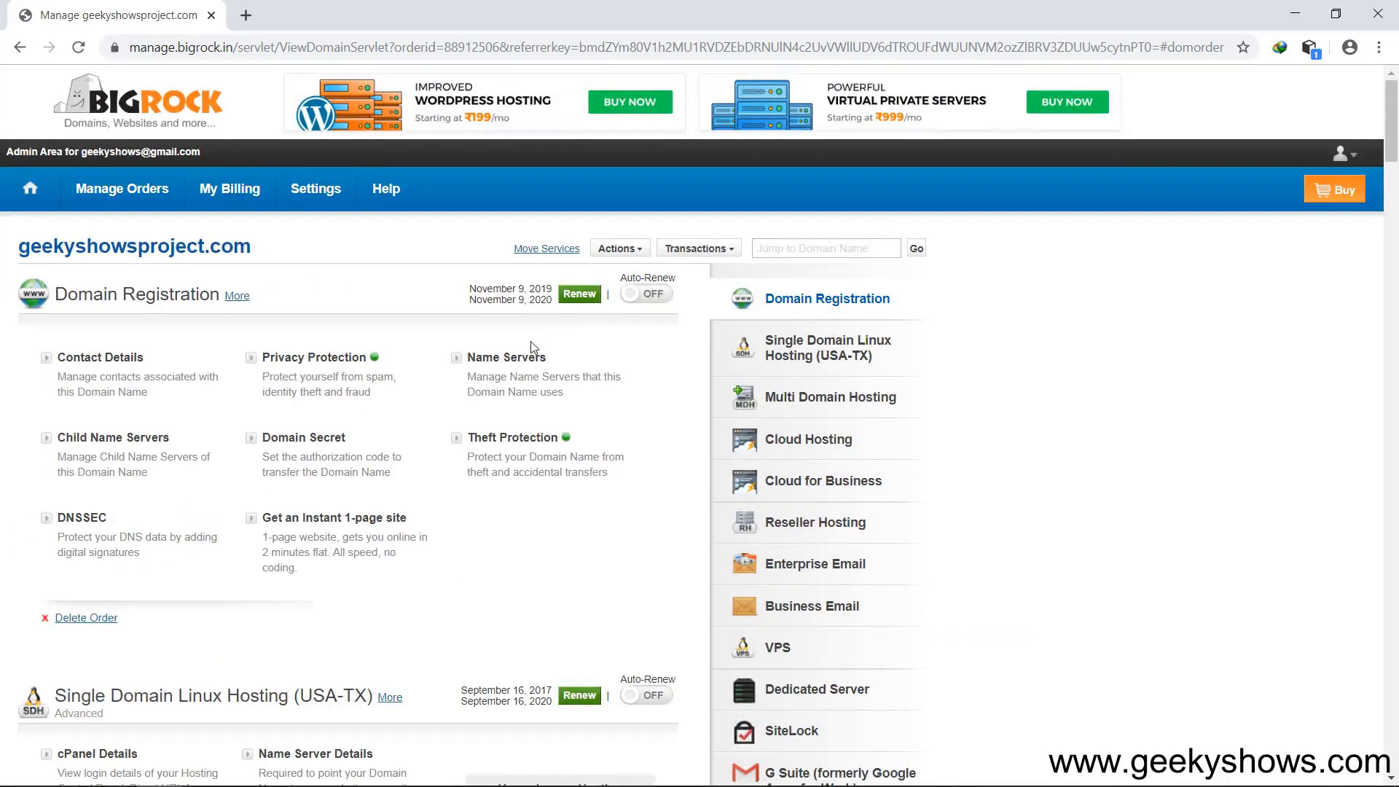
# Recheck the updated name servers, then open Manage Web Hosting for Single Domain Linux Hosting
pyautogui.click(518, 363)
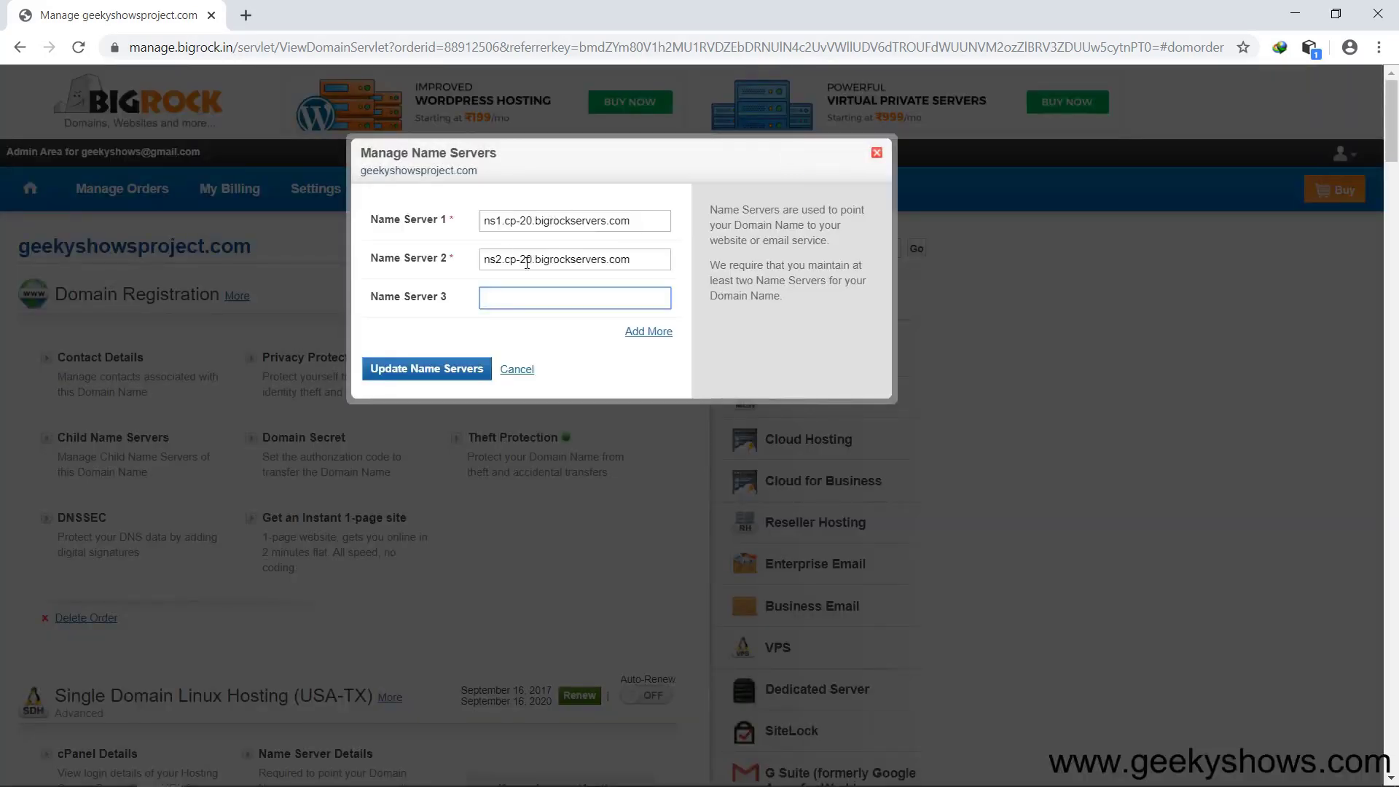
pyautogui.click(877, 152)
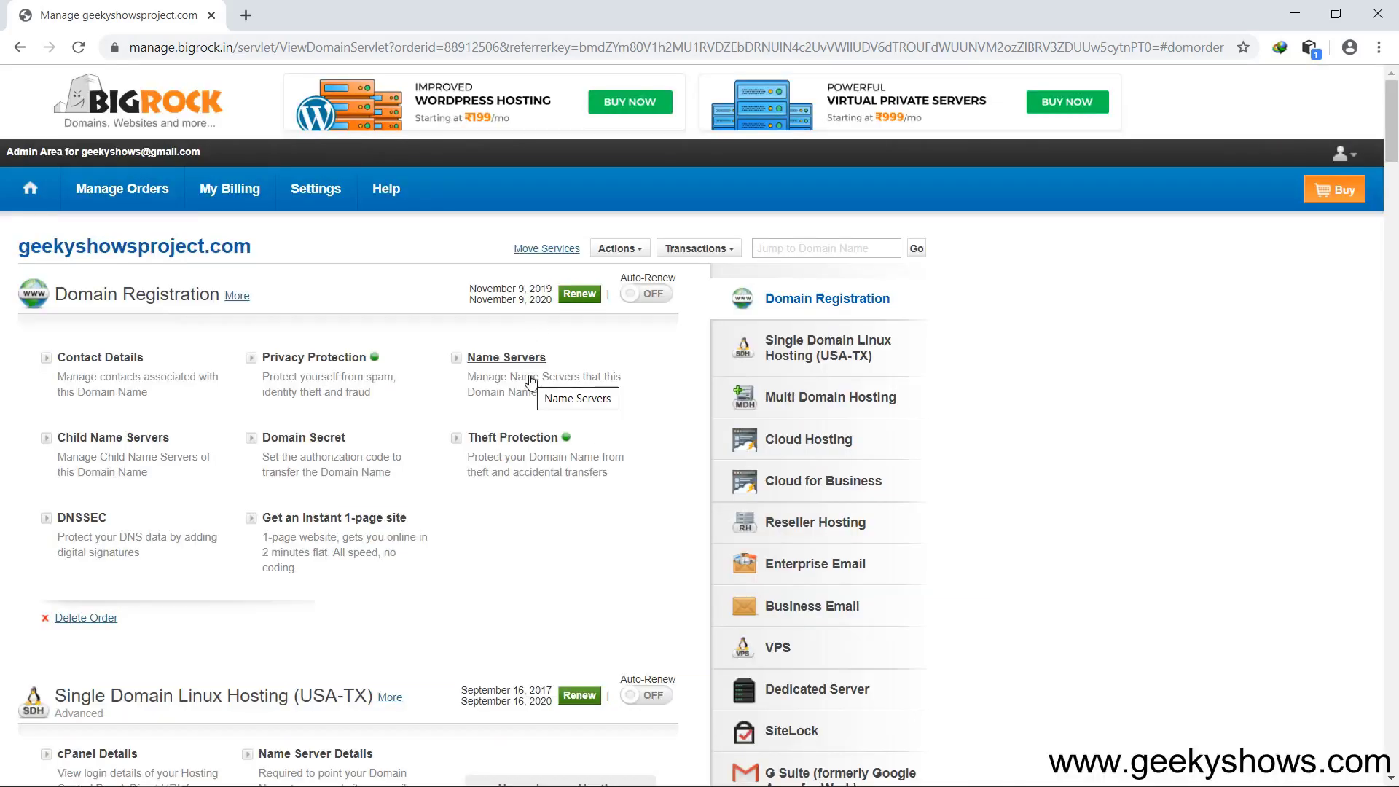
pyautogui.scroll(-4, 466, 408)
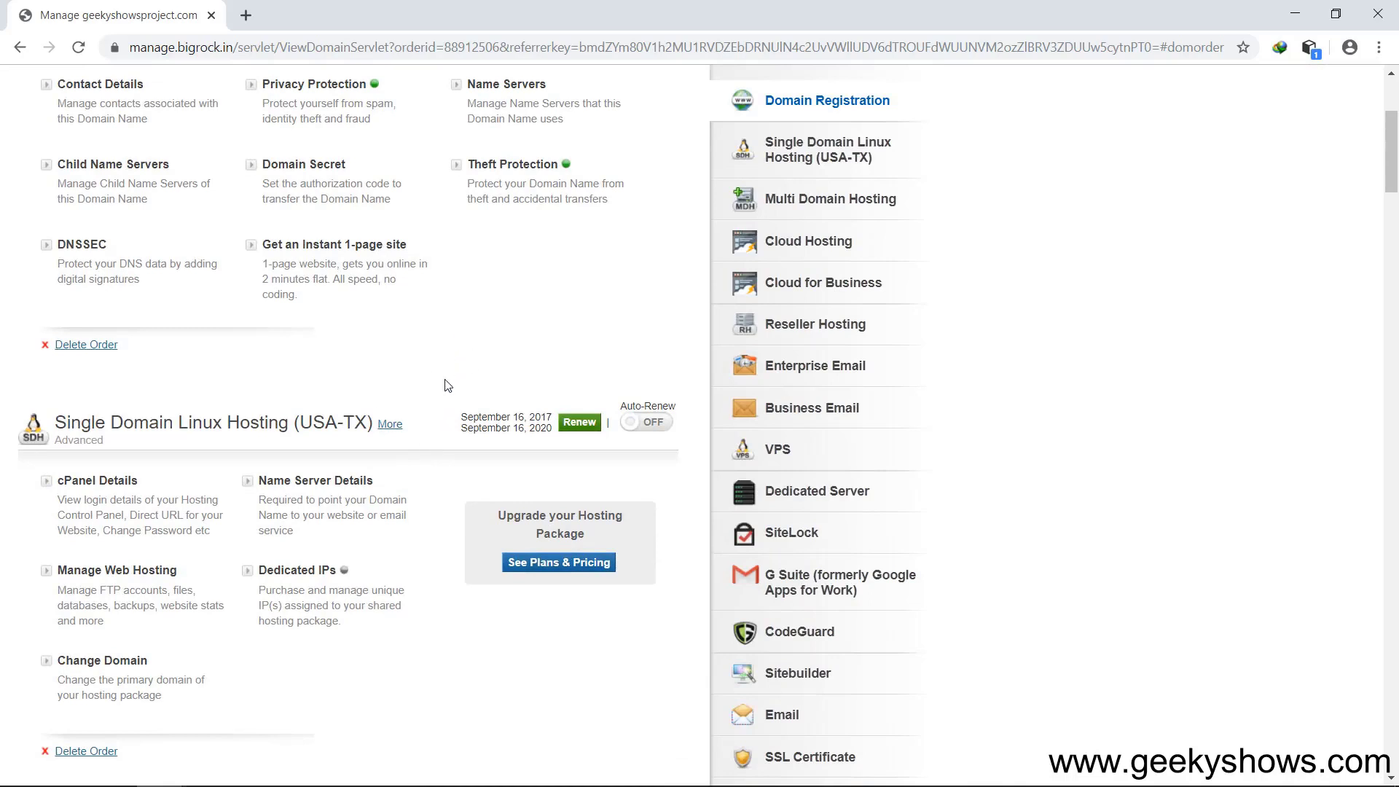
pyautogui.scroll(-1, 447, 385)
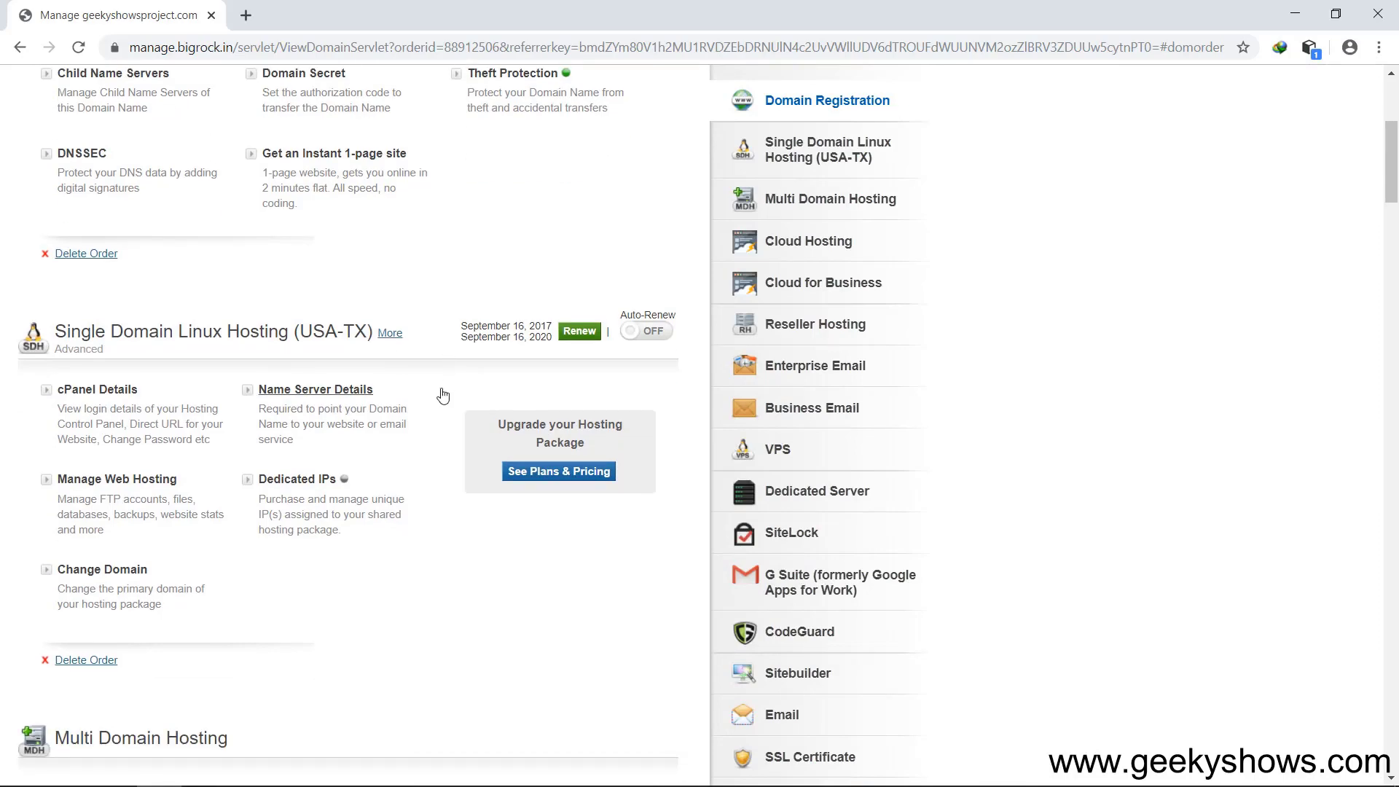
pyautogui.scroll(3, 438, 398)
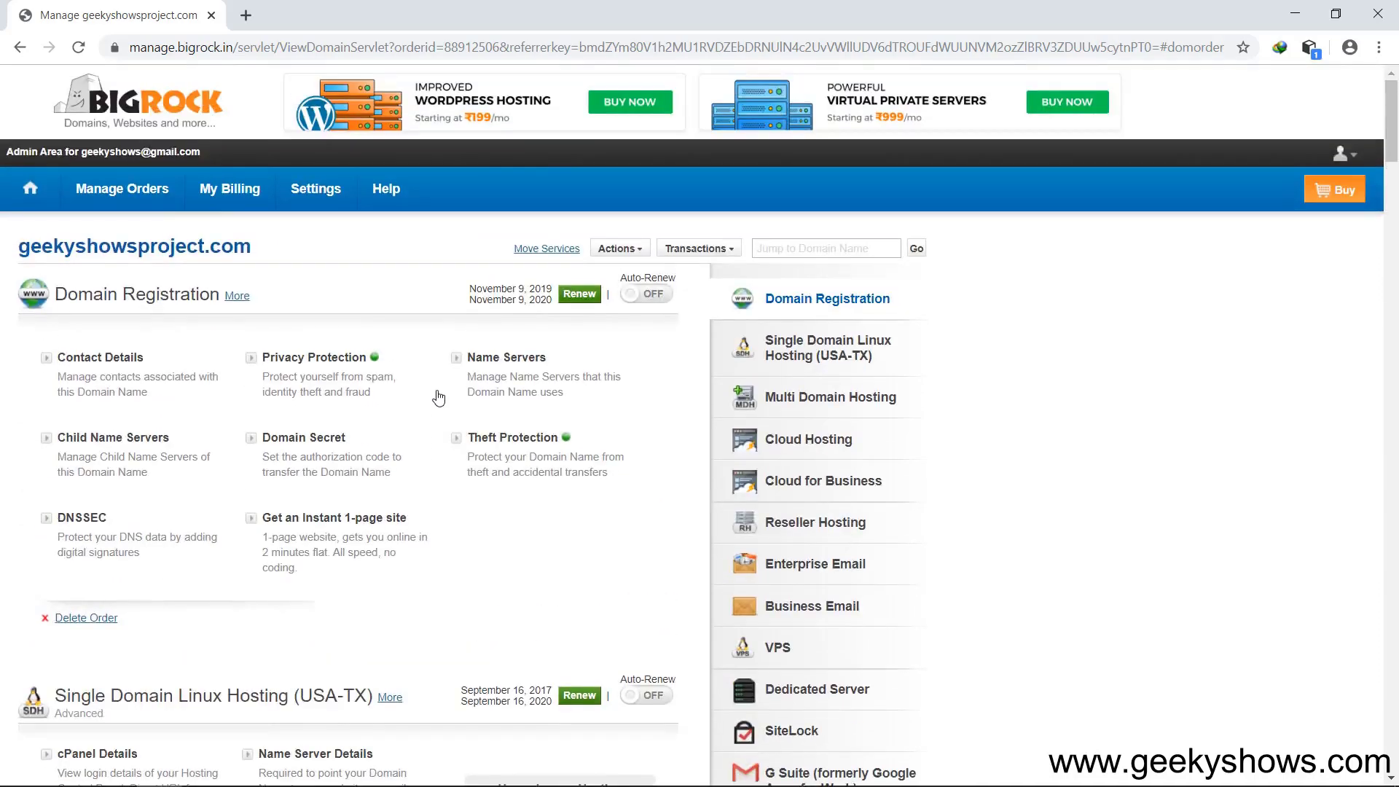
pyautogui.scroll(-3, 438, 397)
pyautogui.scroll(3, 420, 397)
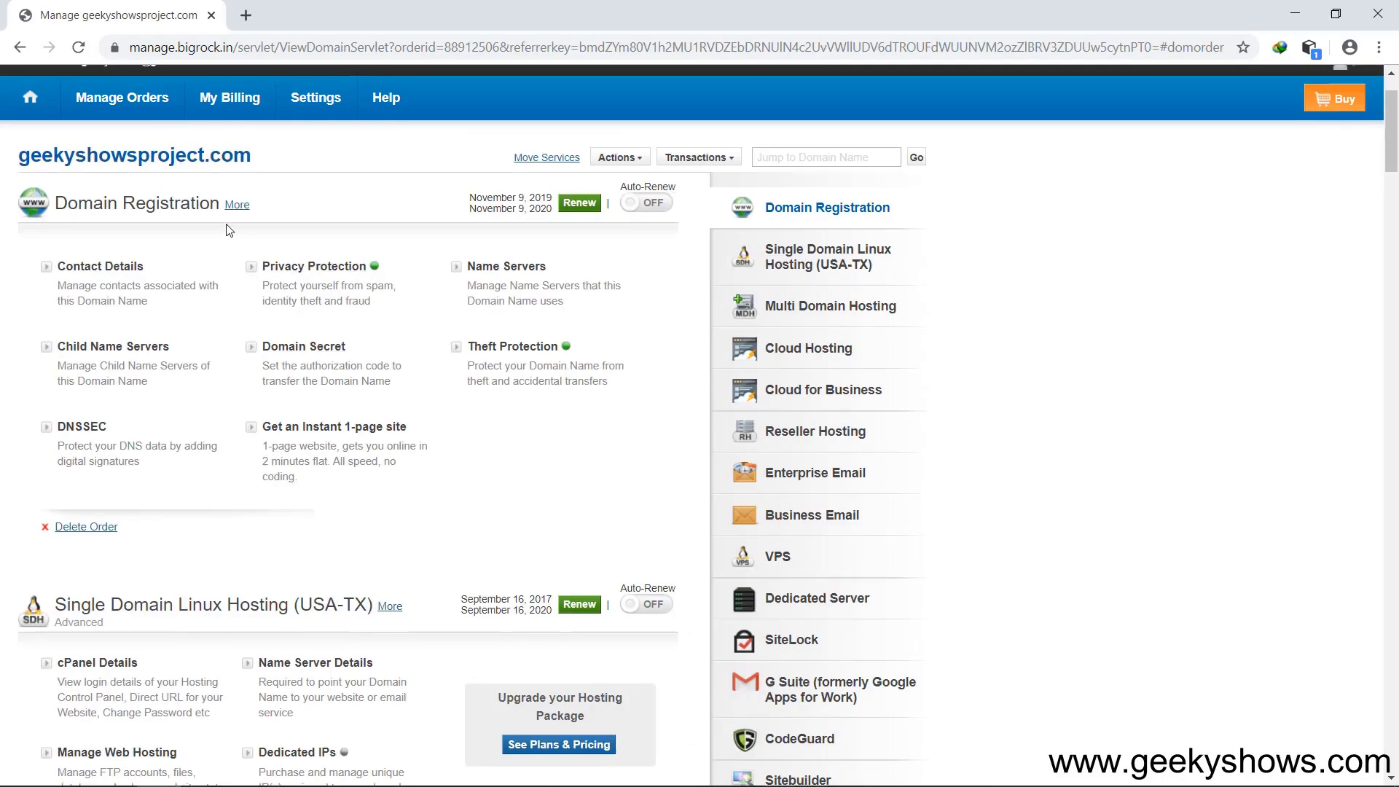
pyautogui.scroll(-3, 319, 375)
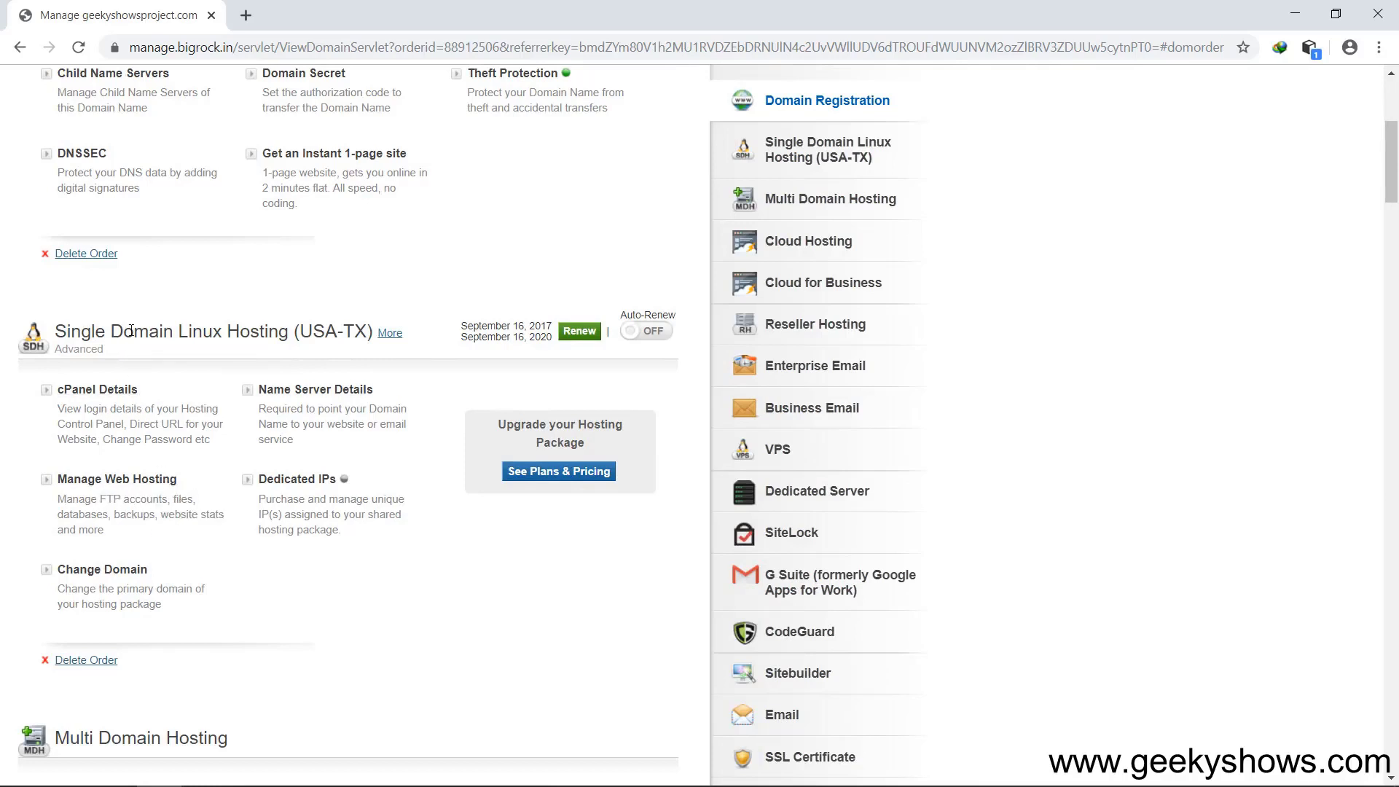
pyautogui.moveTo(133, 331); pyautogui.dragTo(292, 326)
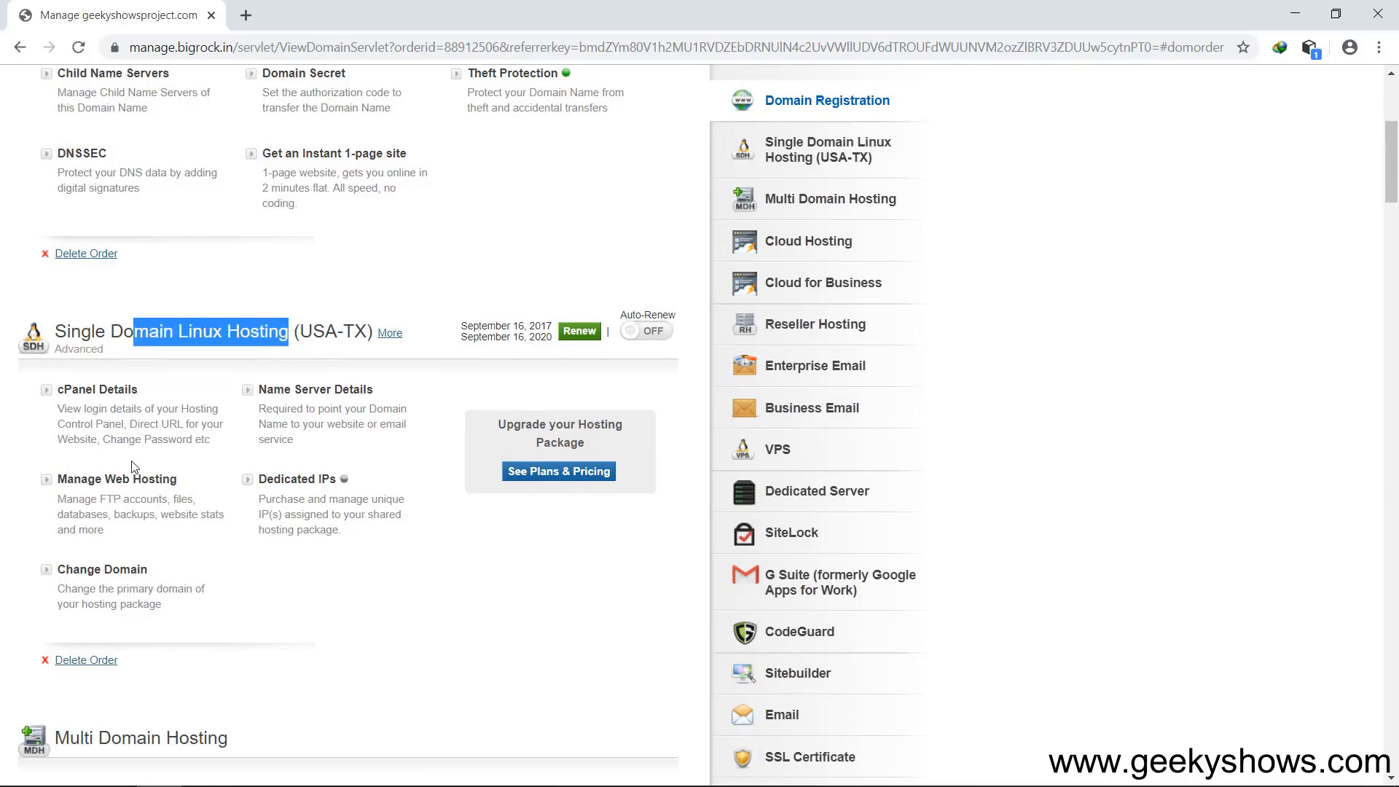
pyautogui.click(155, 481)
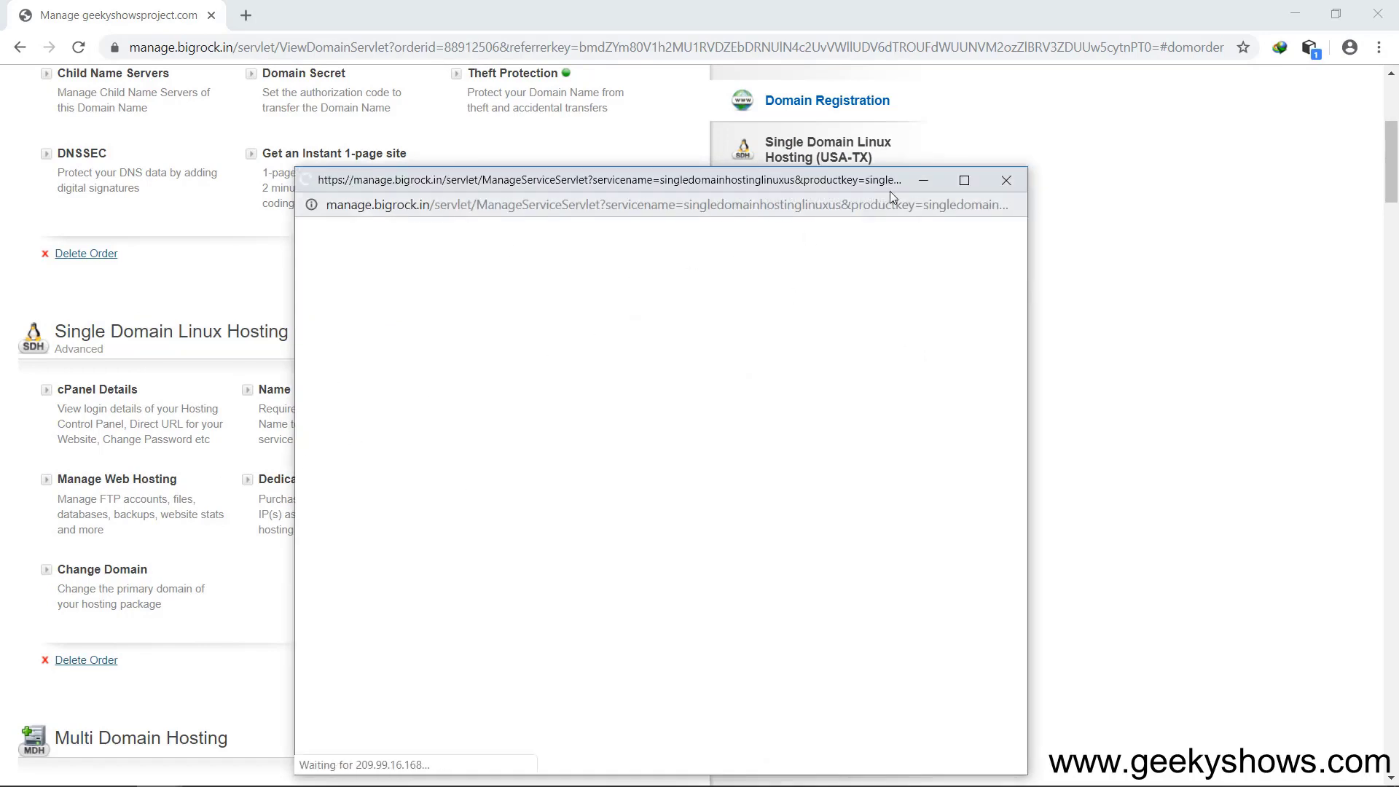
# Maximize cPanel and view Server Information, highlighting the shared IP address 209.99.16.168
pyautogui.click(964, 180)
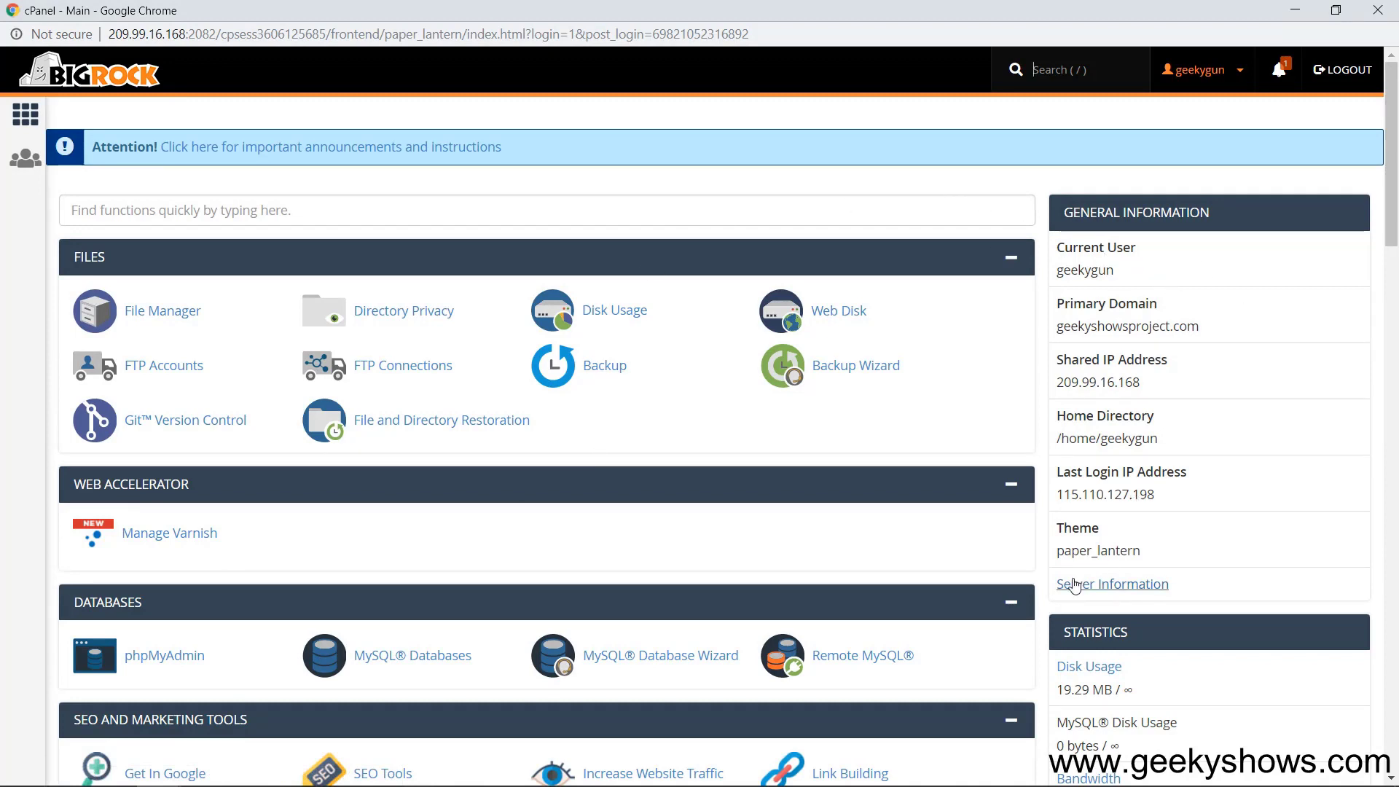
pyautogui.click(1129, 584)
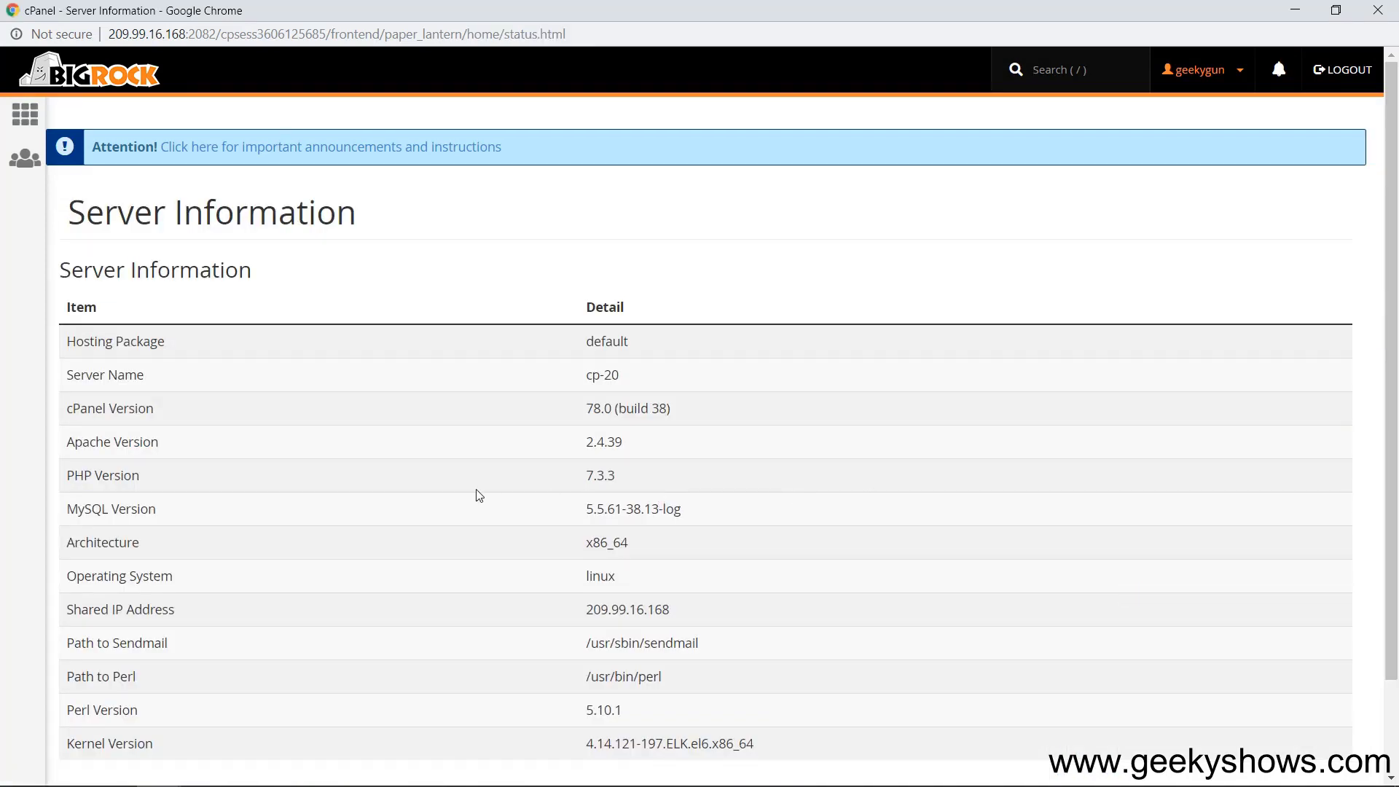
pyautogui.moveTo(97, 616)
pyautogui.mouseDown()
pyautogui.moveTo(707, 621)
pyautogui.moveTo(104, 609)
pyautogui.mouseUp()
pyautogui.click(210, 606)
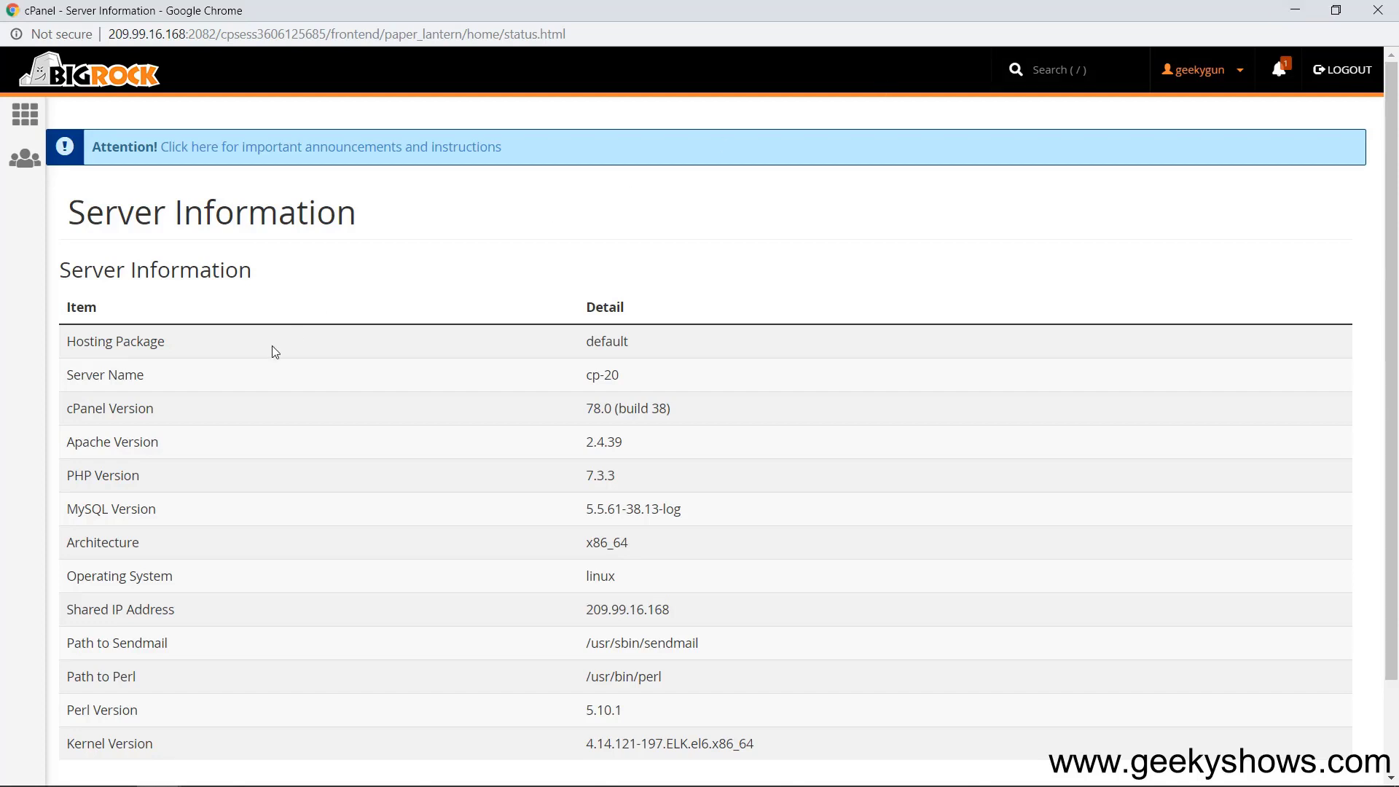
# Launch Command Prompt via Run and ping geekyshowsproject.com
pyautogui.press('super+r')
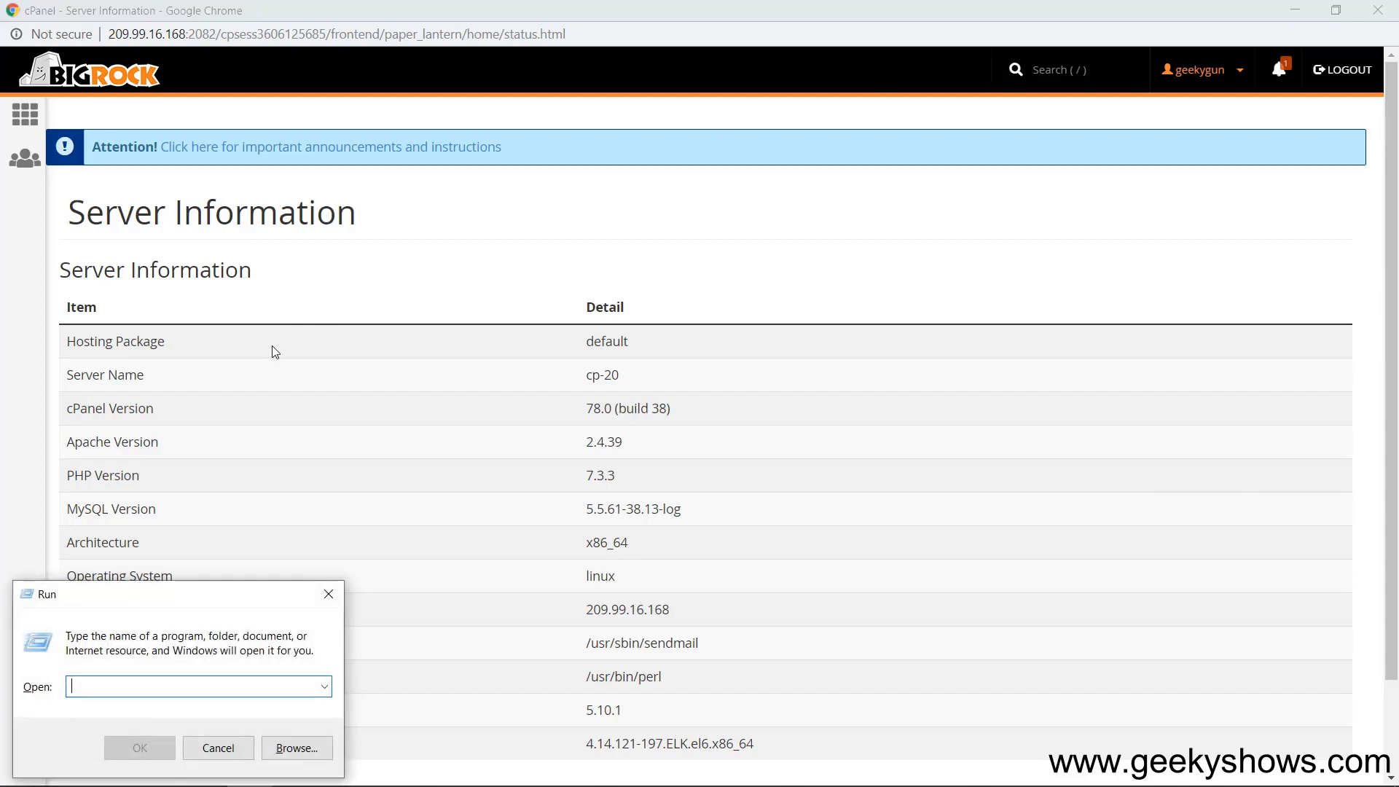
pyautogui.write('cmd')
pyautogui.press('Return')
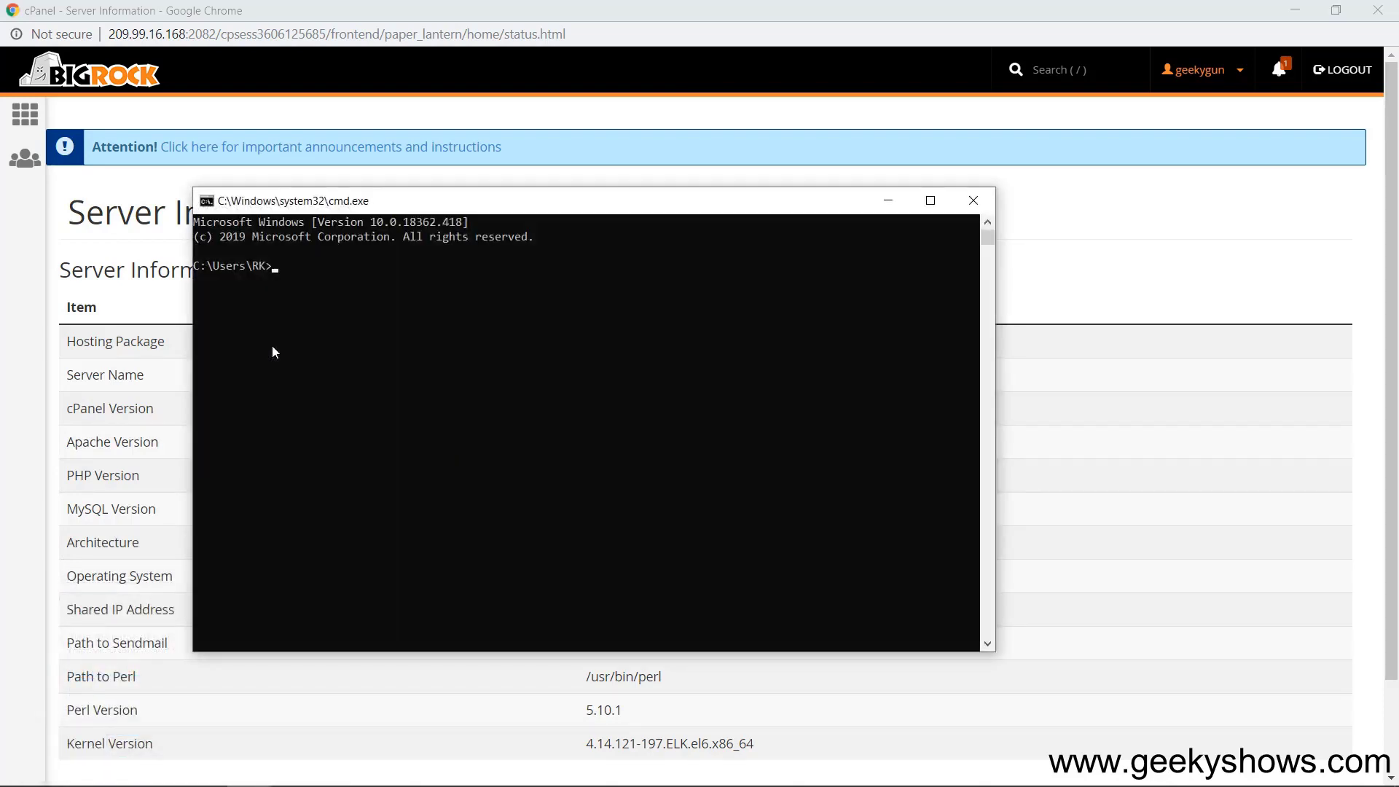
pyautogui.write('ping')
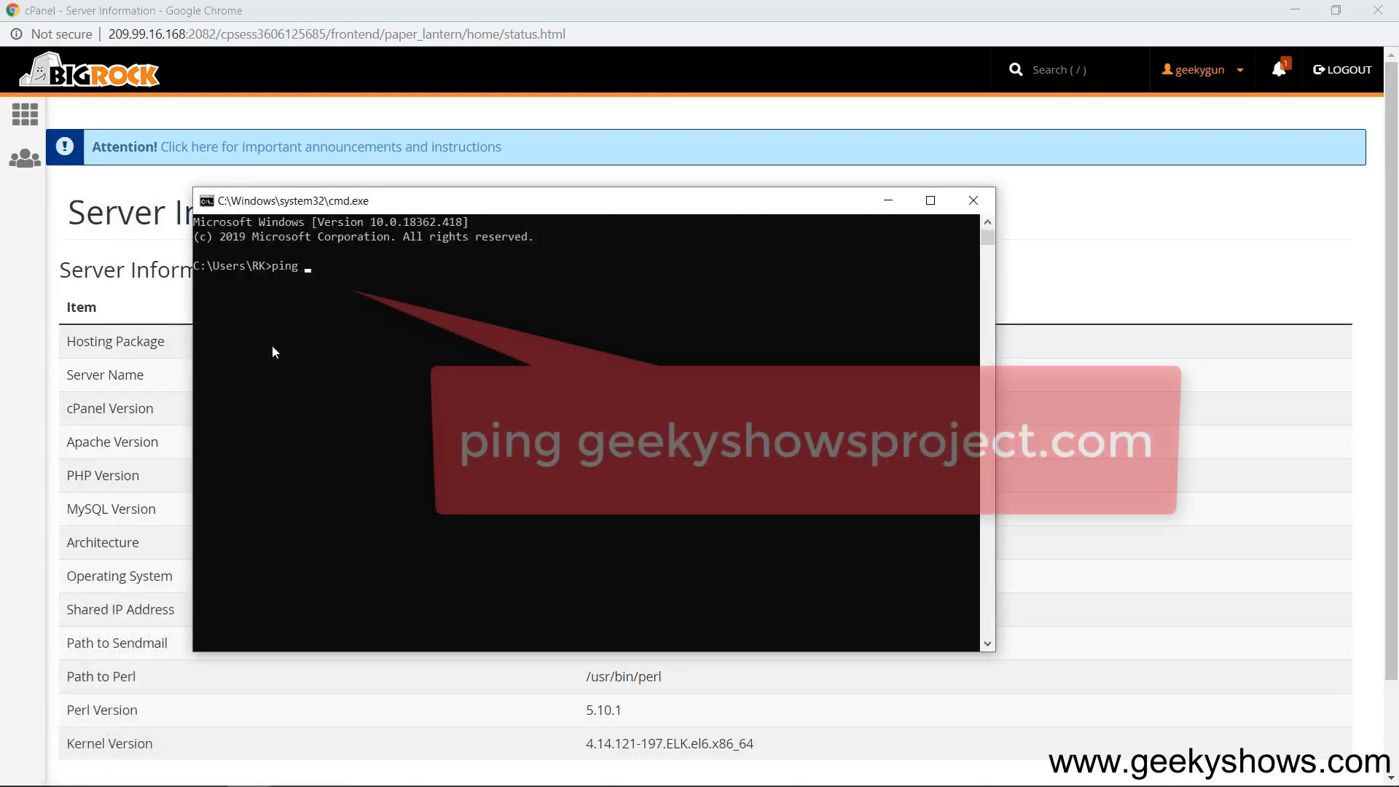
pyautogui.write(' g')
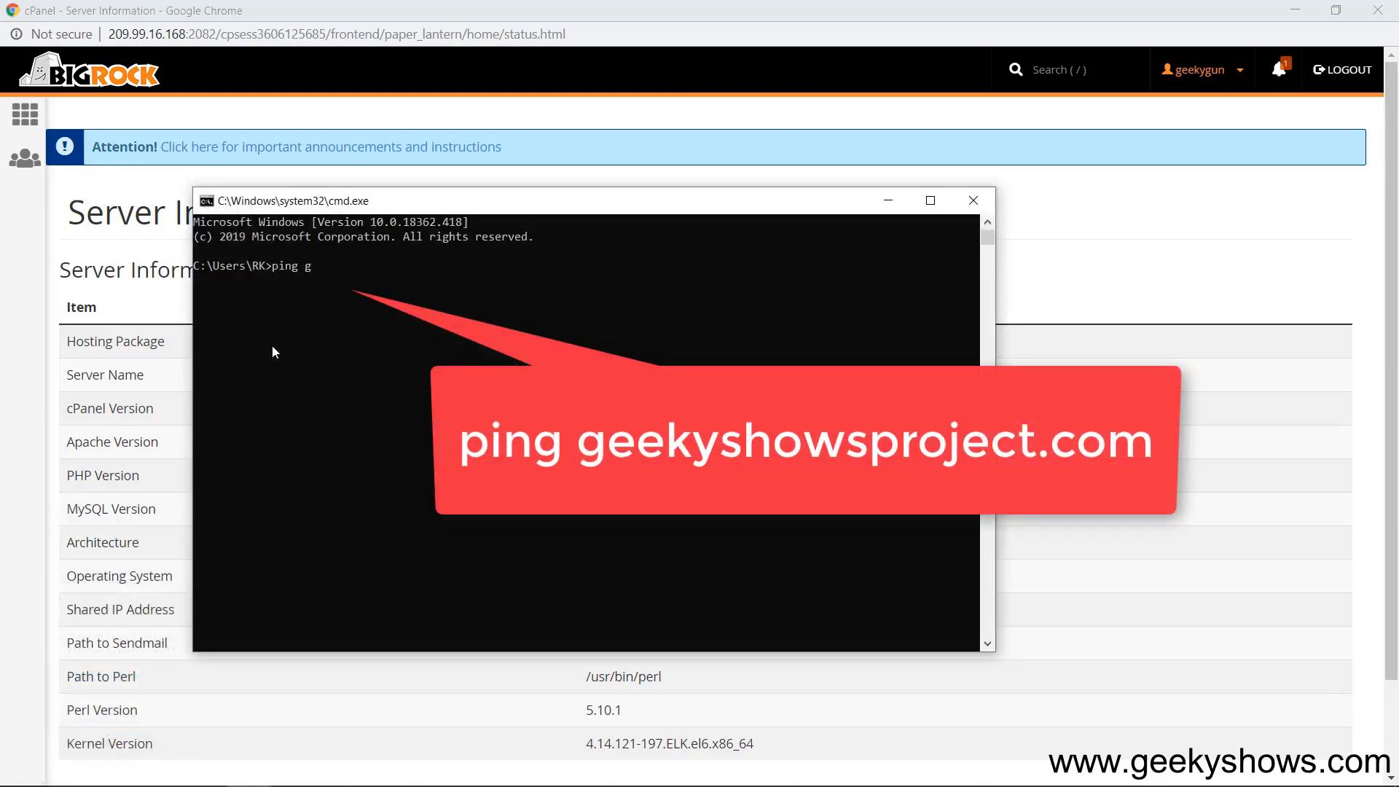
pyautogui.write('eekyshowsproject.com')
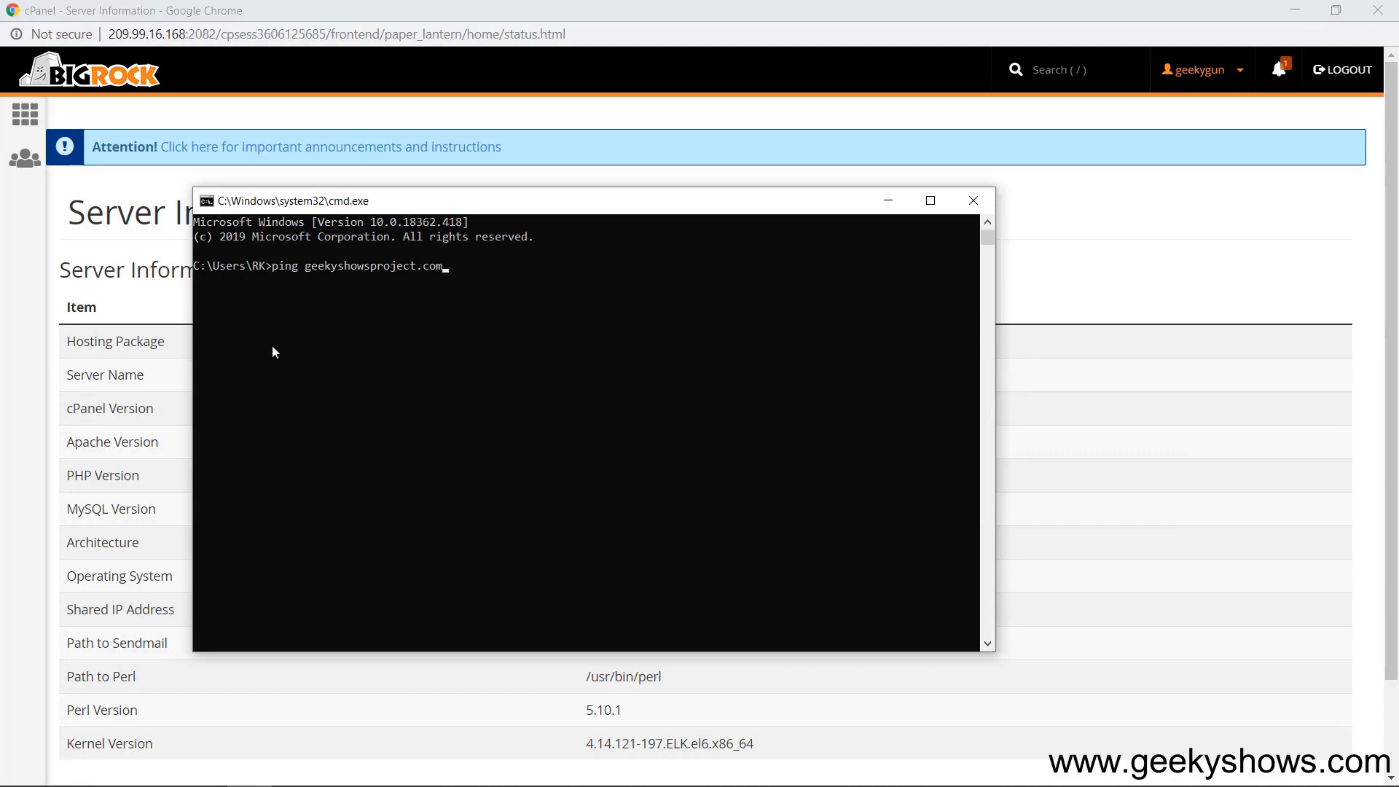
pyautogui.press('Return')
# Highlight the resolved IP 208.91.197.91 in the ping output
pyautogui.moveTo(408, 200); pyautogui.dragTo(438, 138)
pyautogui.click(442, 233)
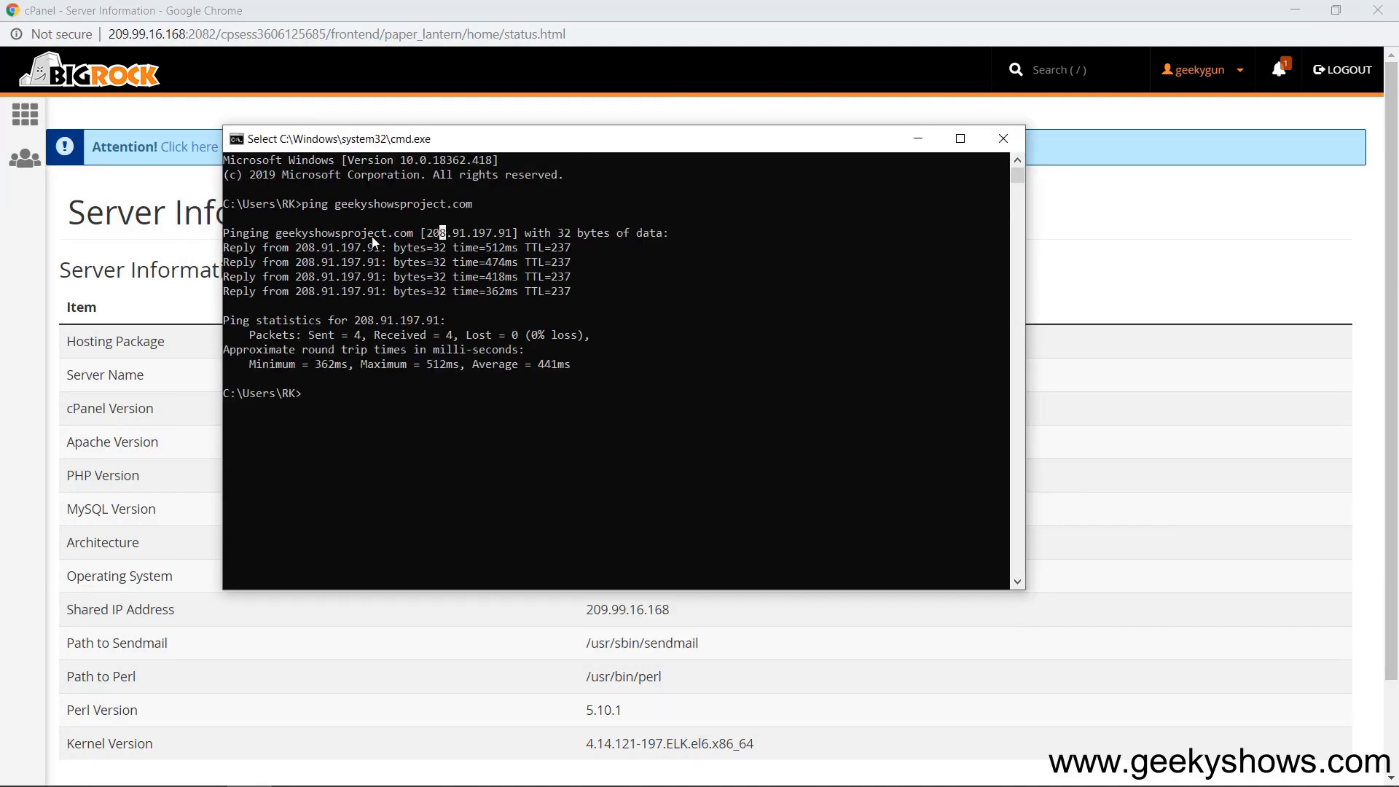
pyautogui.moveTo(325, 232); pyautogui.dragTo(508, 239)
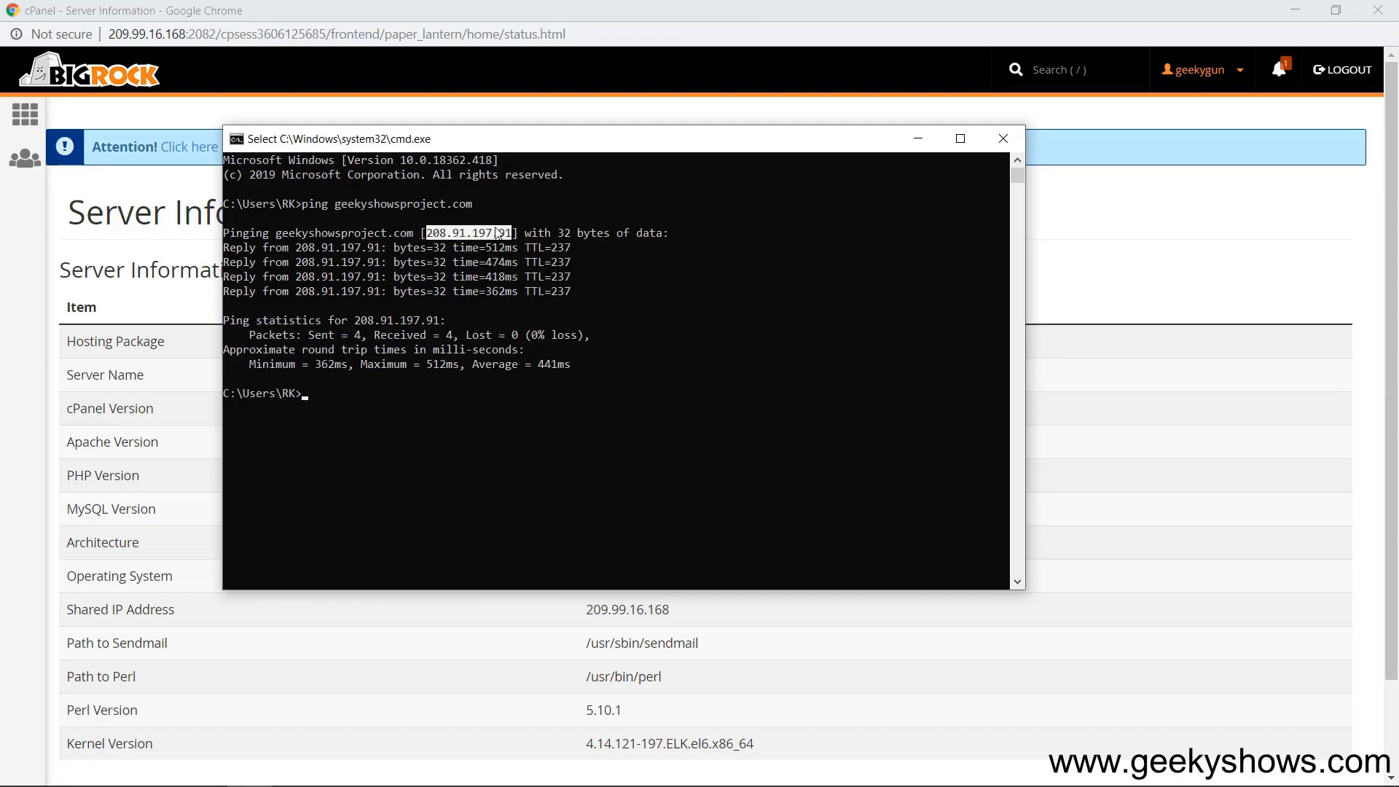
# Review the cPanel Server Information page's shared IP 209.99.16.168, then close that window
pyautogui.click(569, 17)
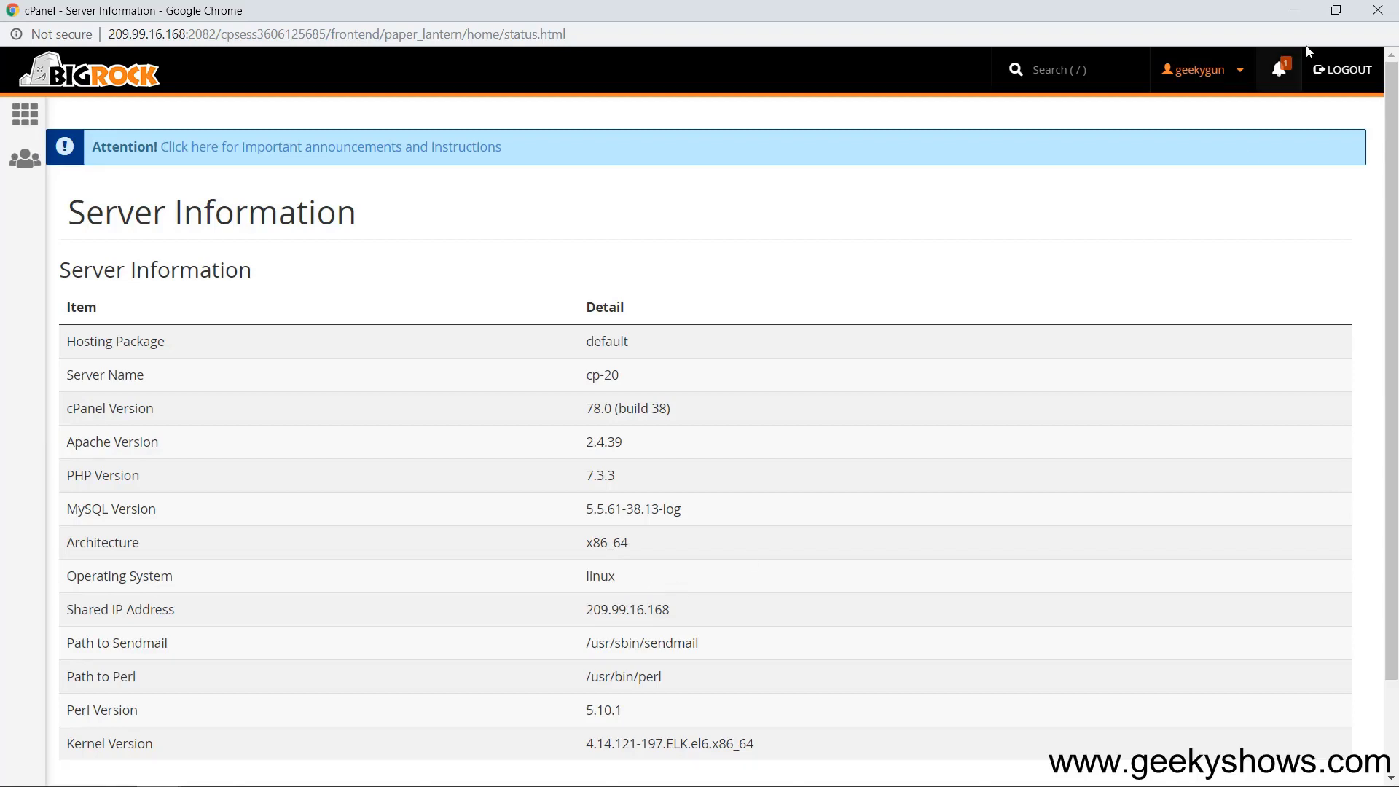
pyautogui.click(1370, 15)
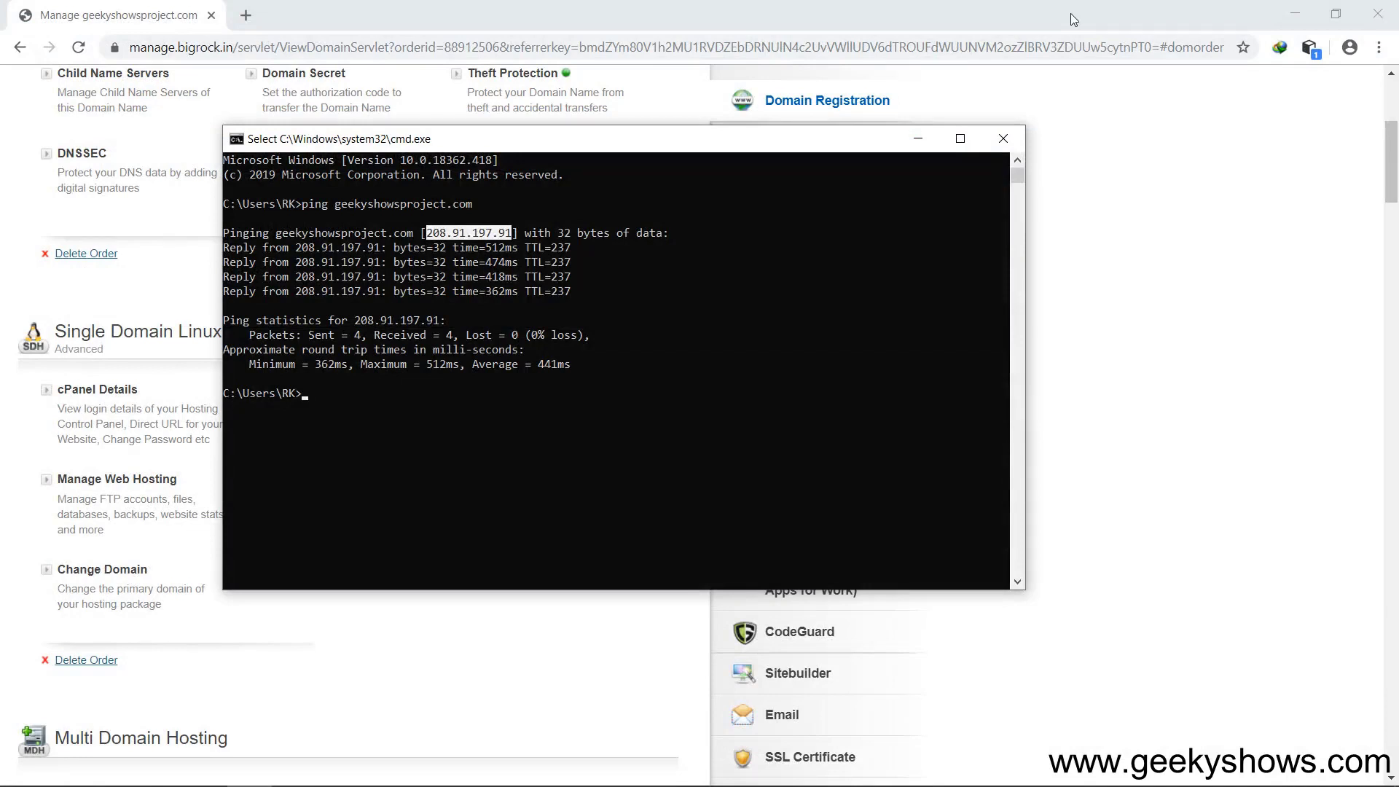
# Re-run 'ping geekyshowsproject.com' and highlight the new address 209.99.16.168 in the output
pyautogui.click(1070, 14)
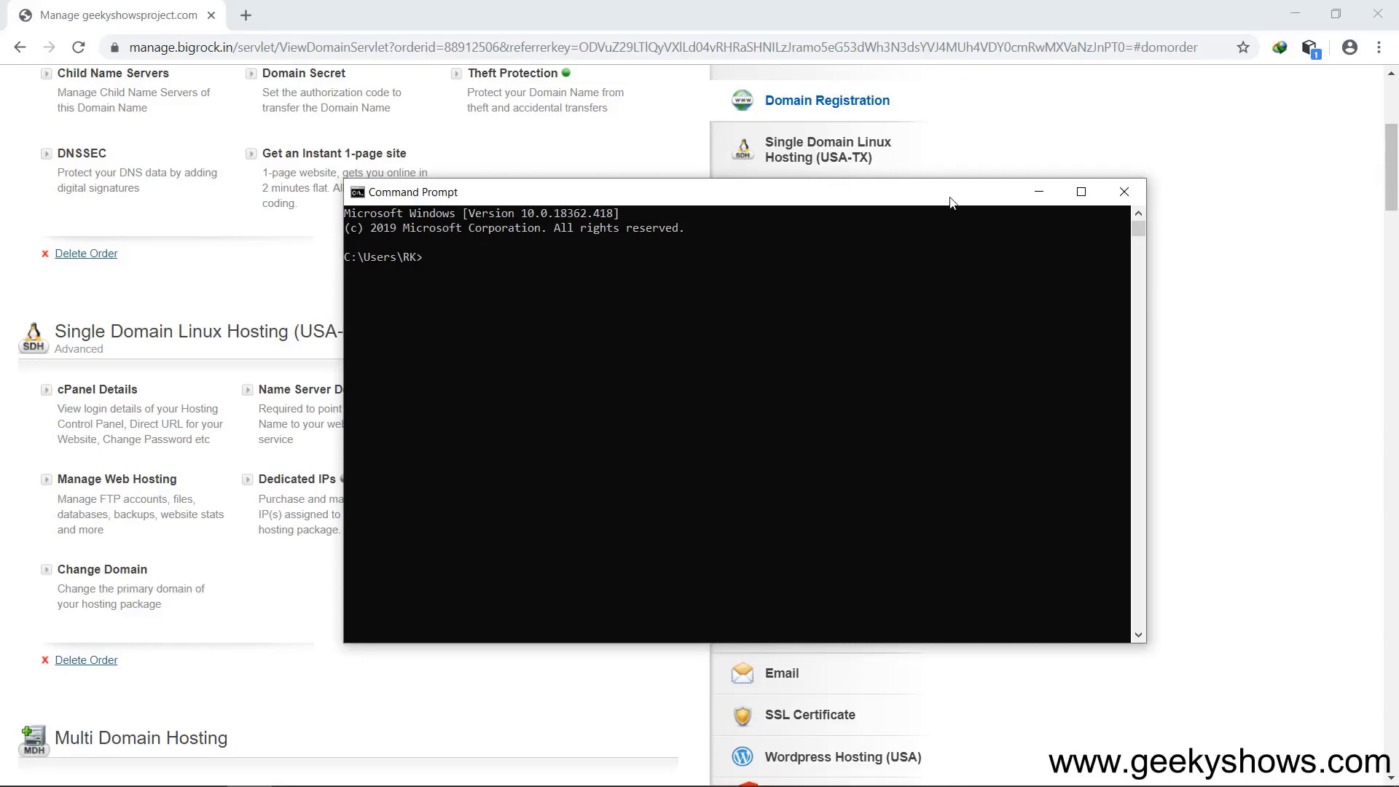
pyautogui.write('ping geekyshowsproject')
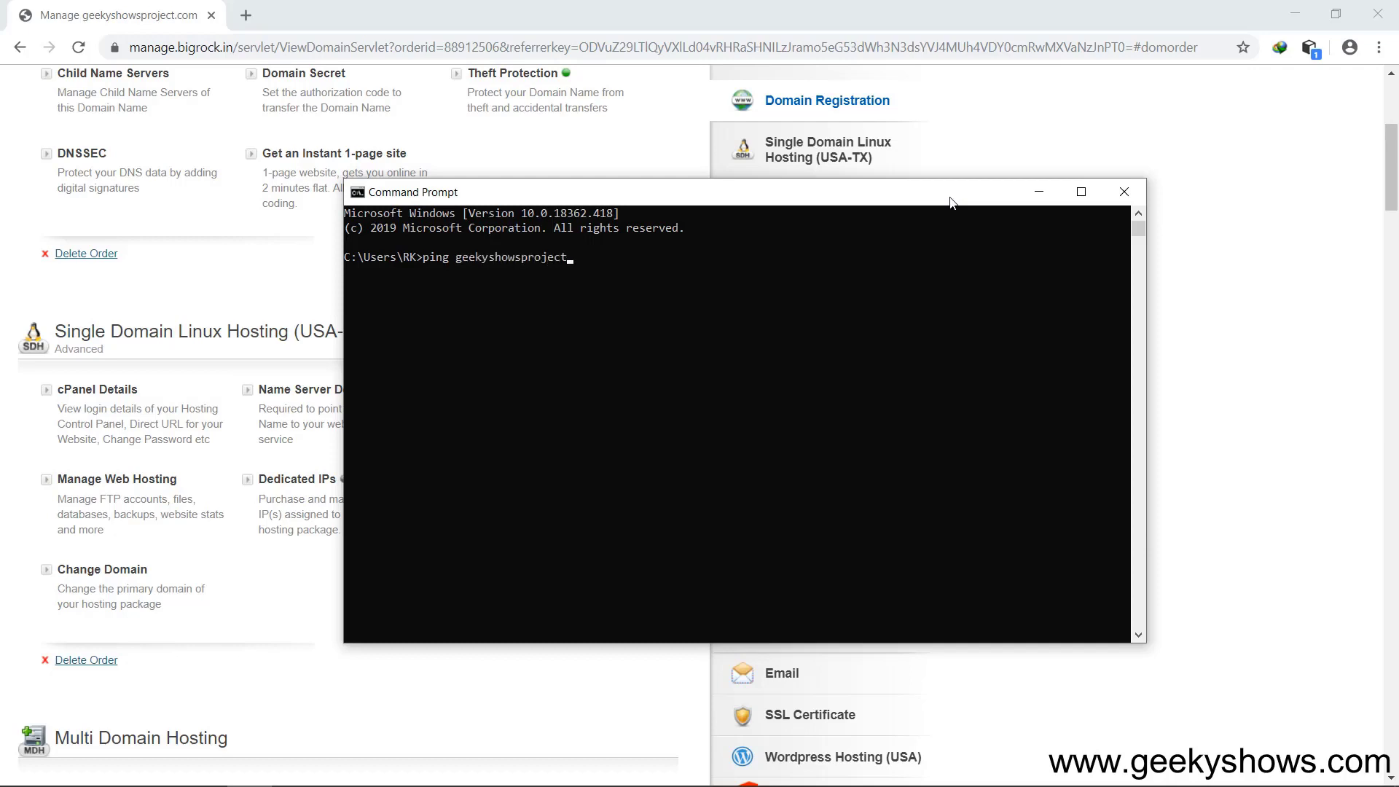
pyautogui.write('.com')
pyautogui.press('Return')
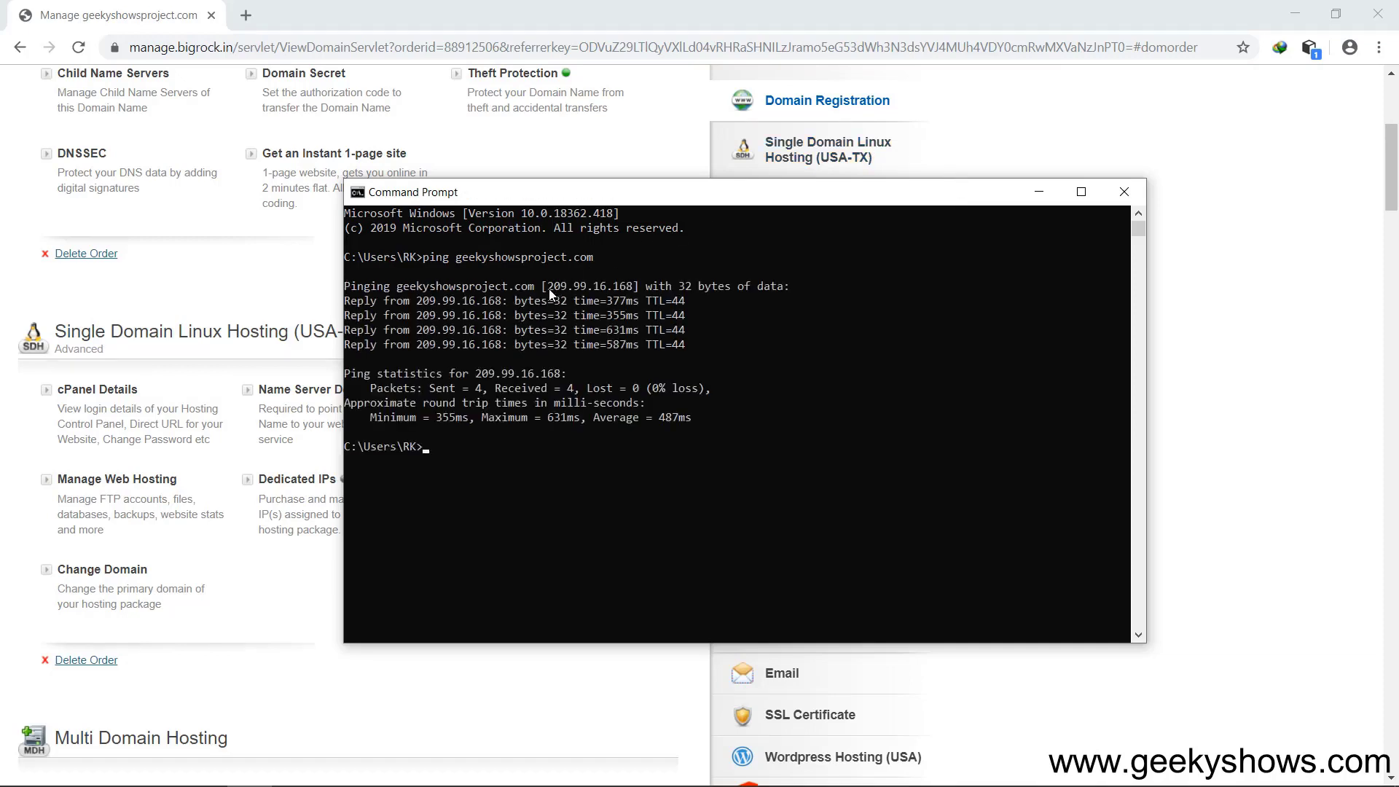
pyautogui.moveTo(548, 288); pyautogui.dragTo(573, 294)
pyautogui.click(571, 287)
pyautogui.click(595, 7)
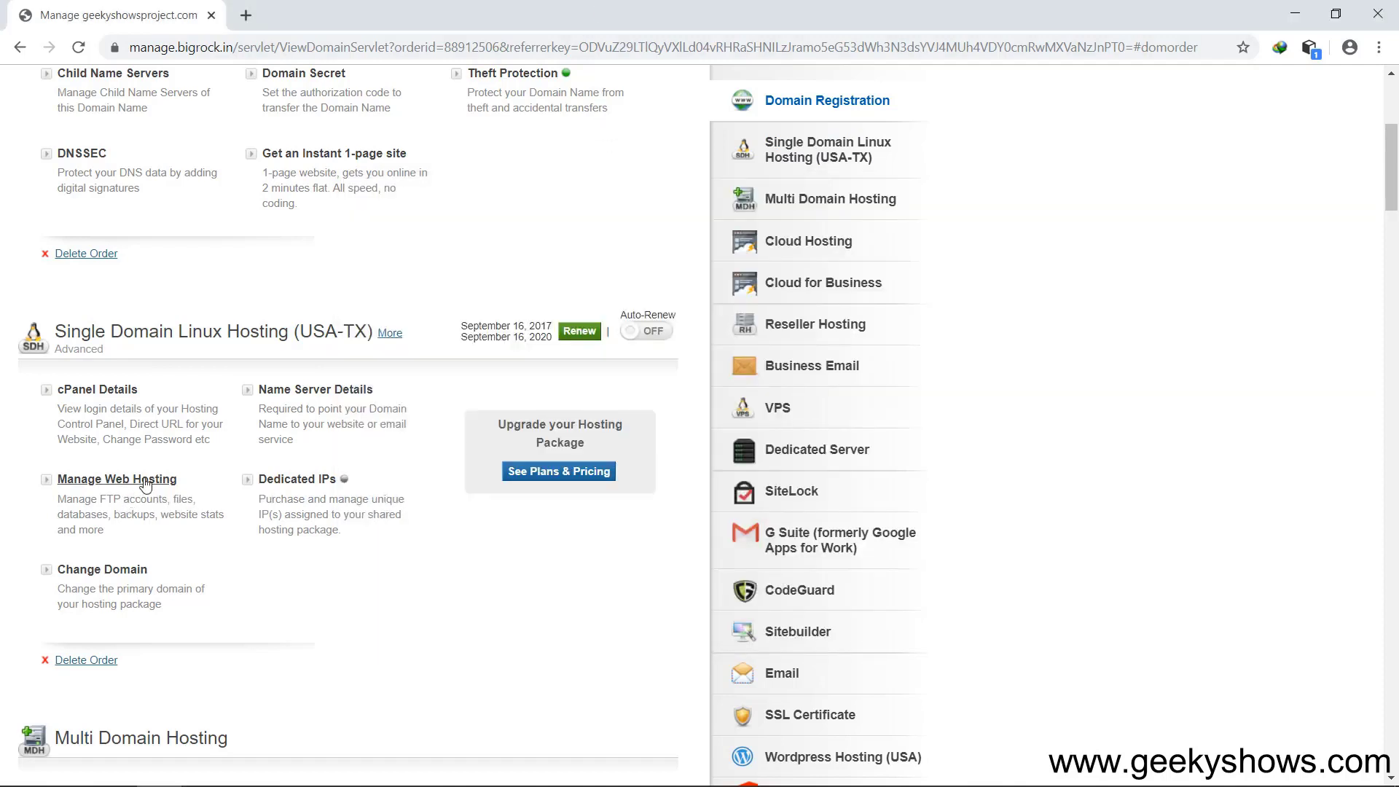
# Open Manage Web Hosting maximized and highlight the Shared IP Address 209.99.16.168
pyautogui.click(145, 481)
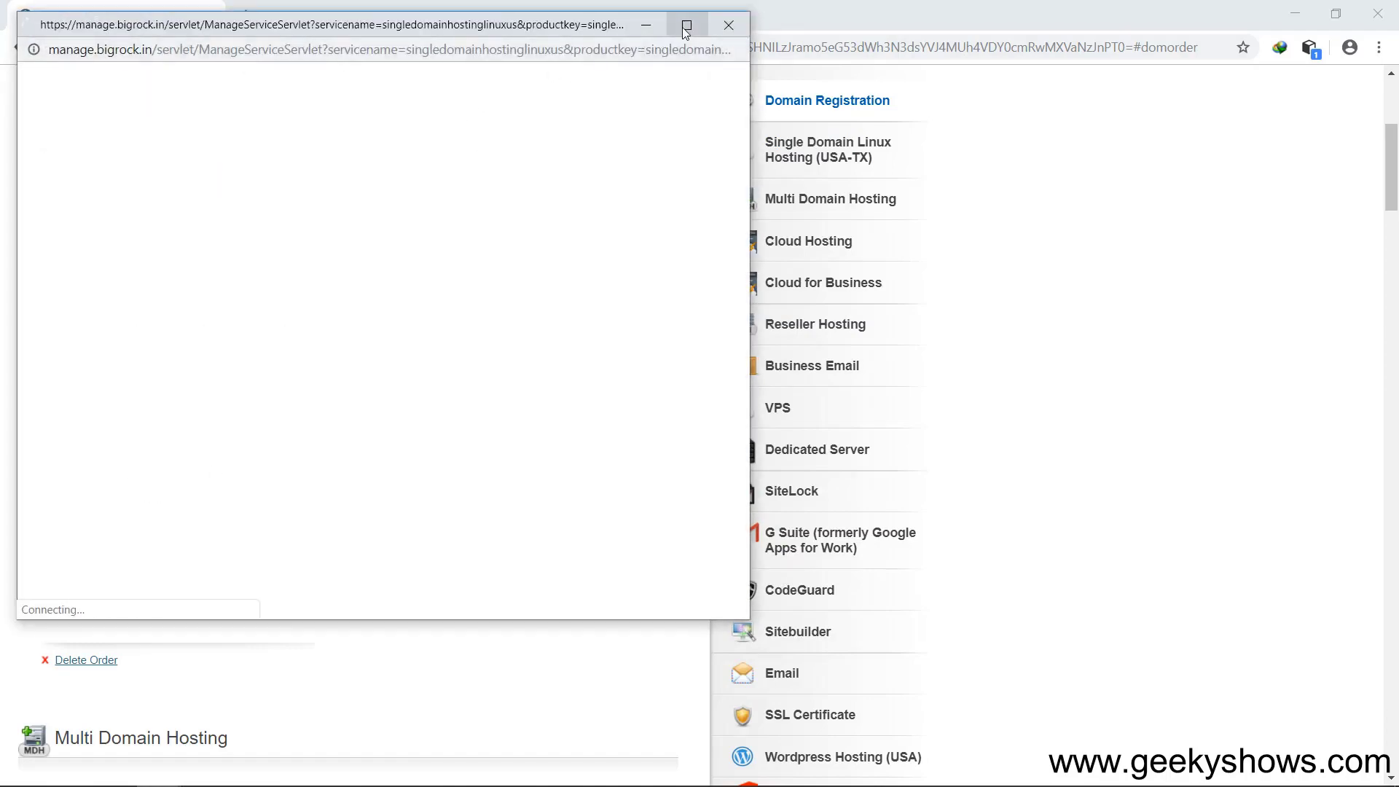
pyautogui.click(685, 27)
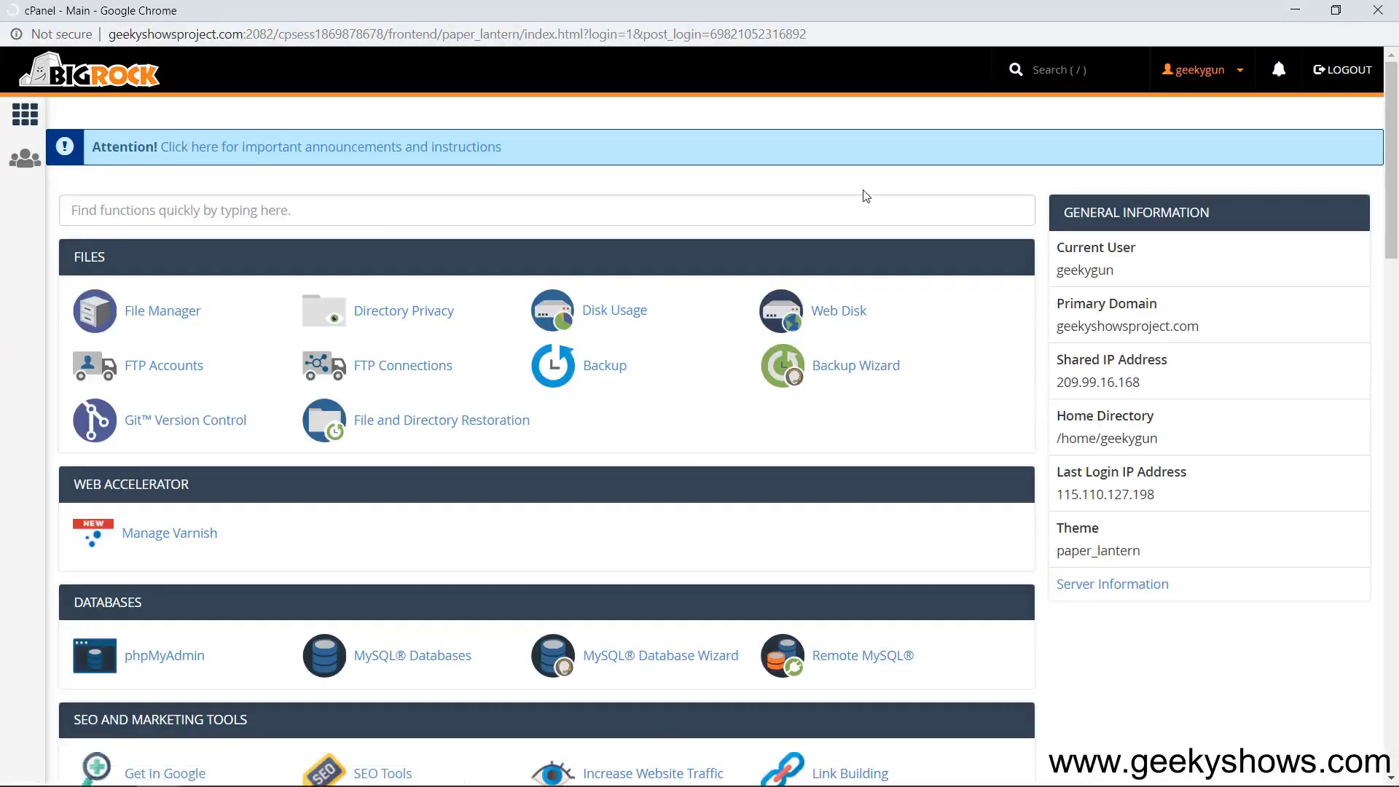
pyautogui.moveTo(1066, 360); pyautogui.dragTo(1156, 385)
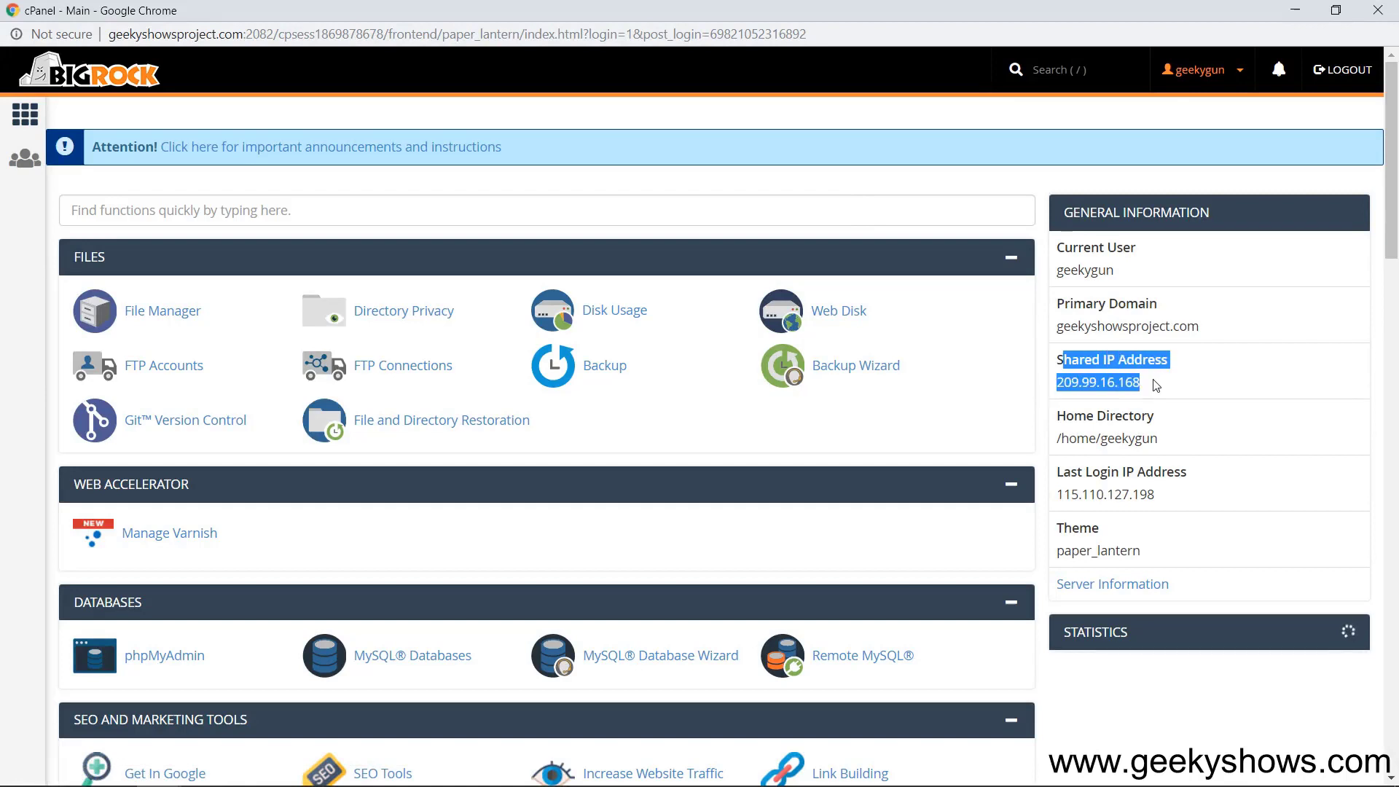
pyautogui.click(1117, 374)
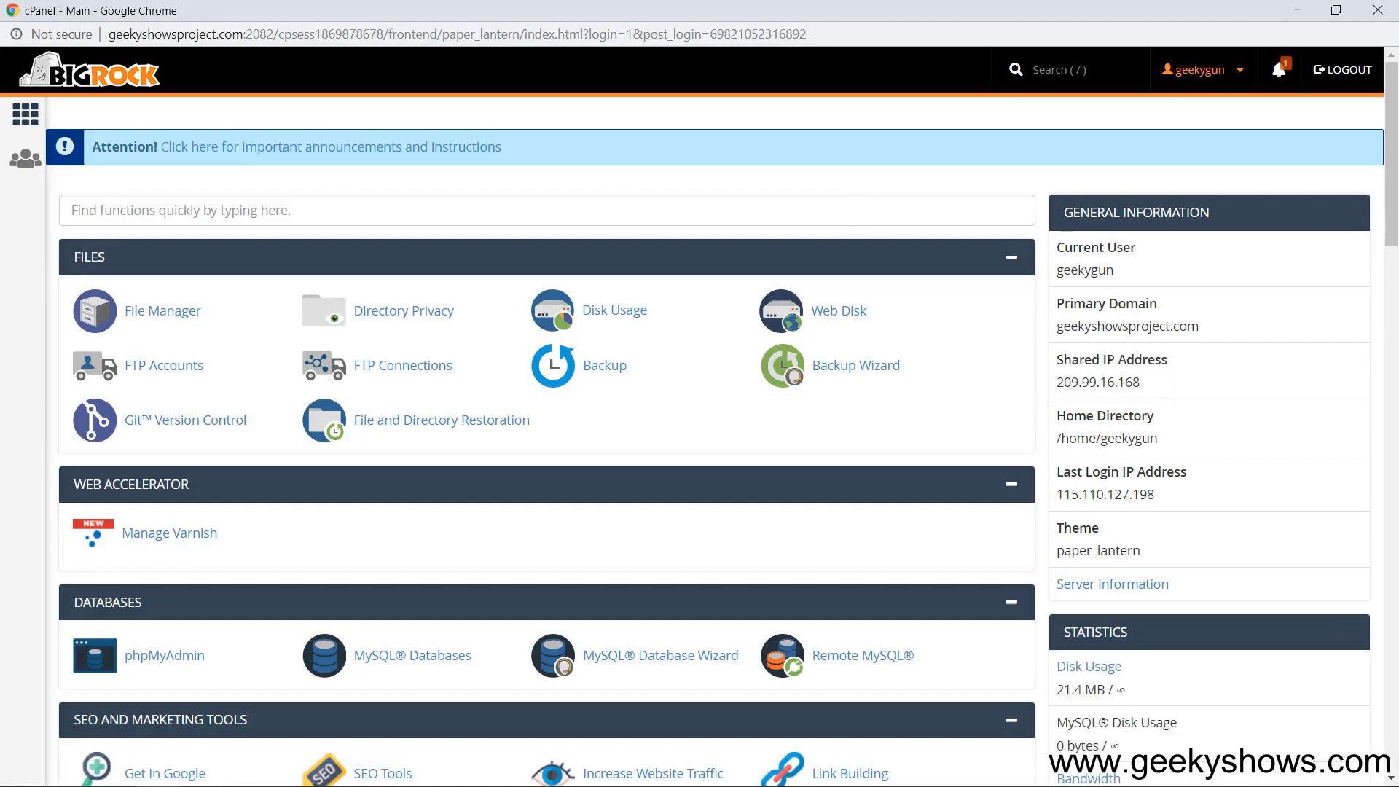
# Match it against 209.99.16.168 in the ping output, then close Command Prompt
pyautogui.hotkey('alt', 'Tab')
pyautogui.moveTo(706, 194); pyautogui.dragTo(481, 179)
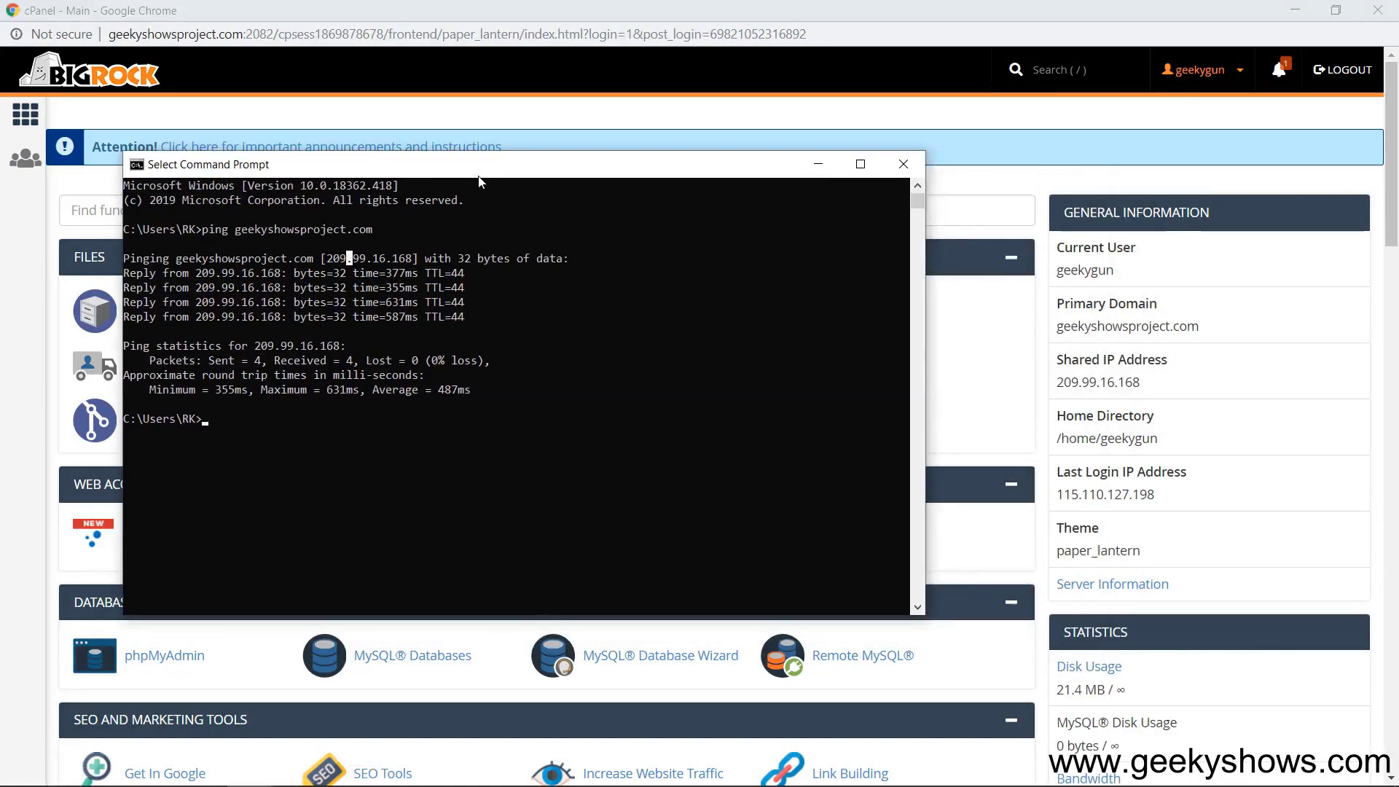
pyautogui.moveTo(321, 259); pyautogui.dragTo(414, 259)
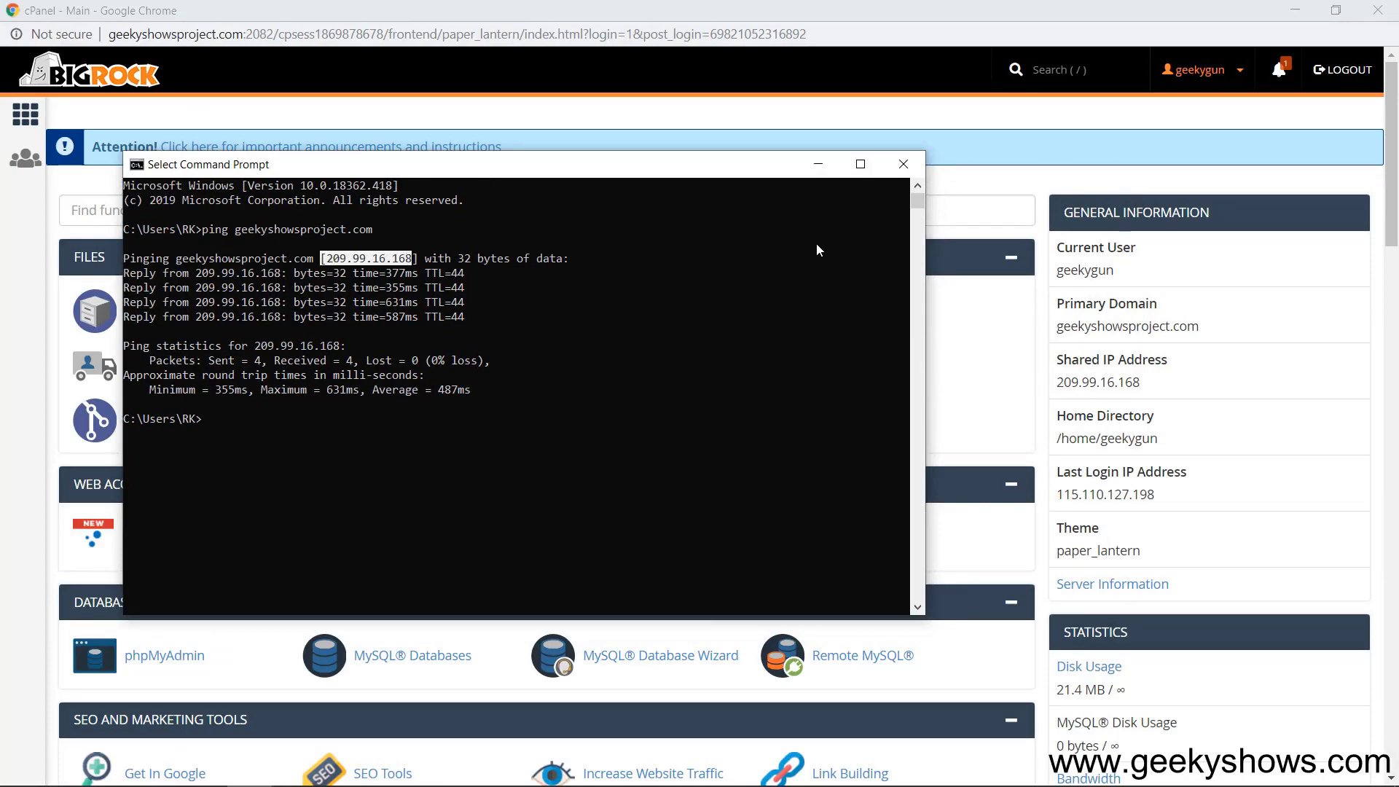
pyautogui.click(903, 164)
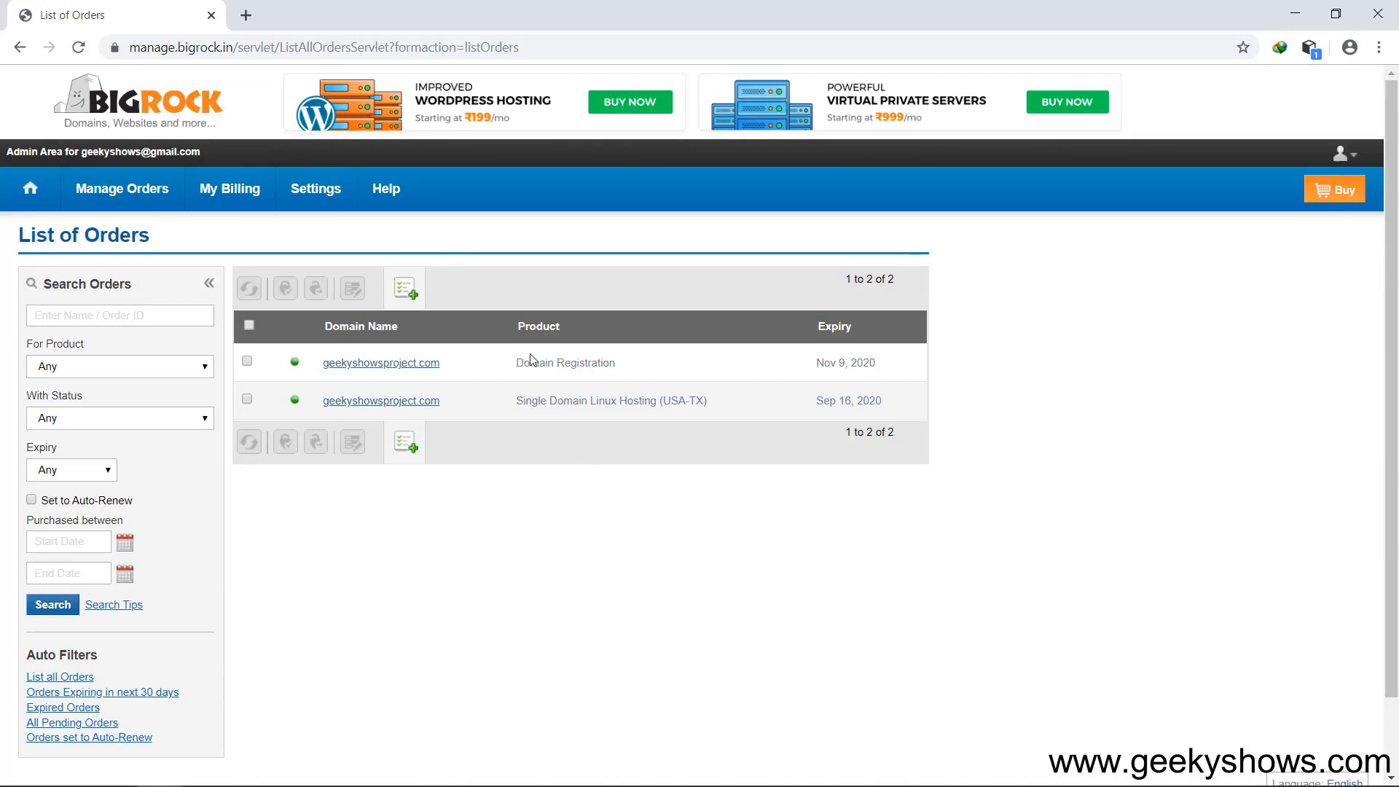
# Open cPanel for the geekyshowsproject.com Linux hosting order, maximized, and scroll its dashboard
pyautogui.click(413, 402)
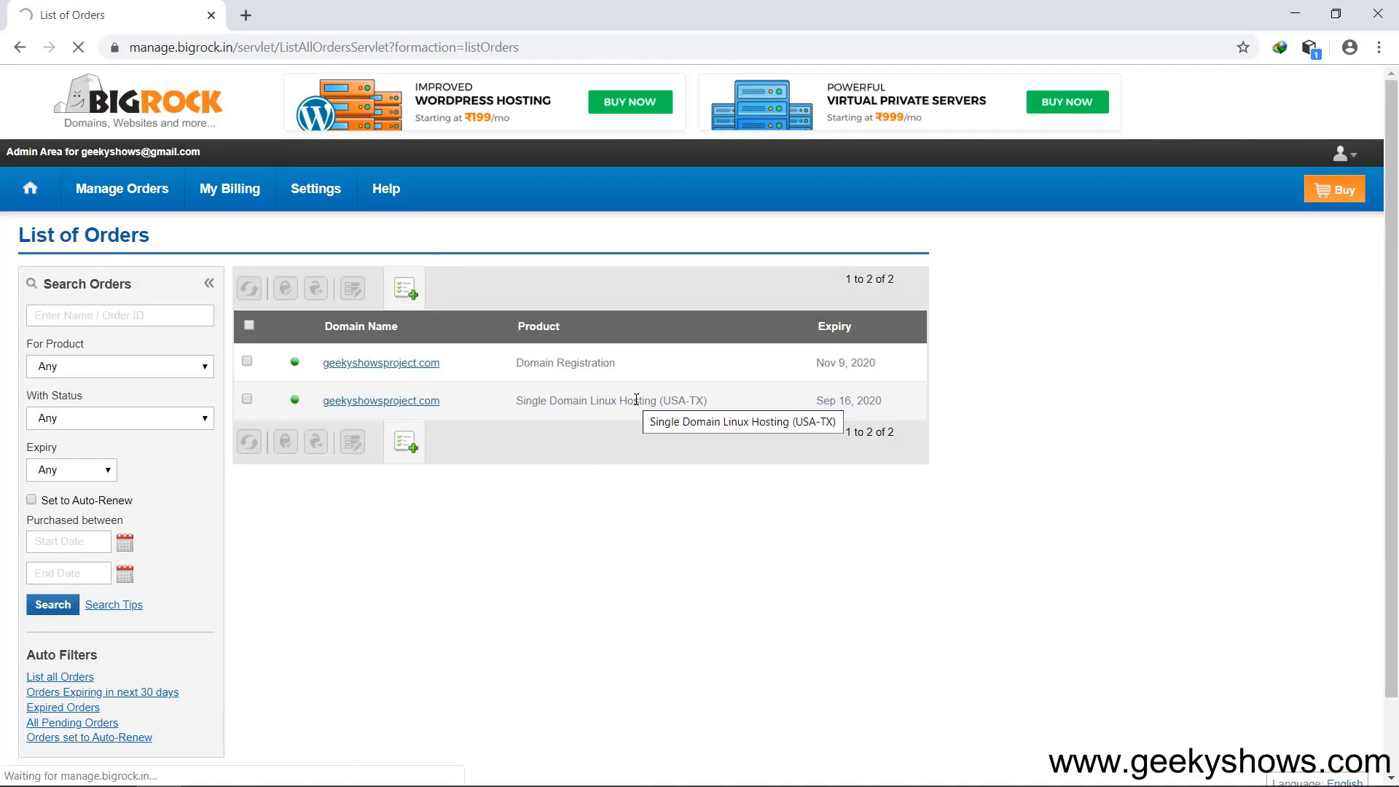
pyautogui.scroll(3, 437, 372)
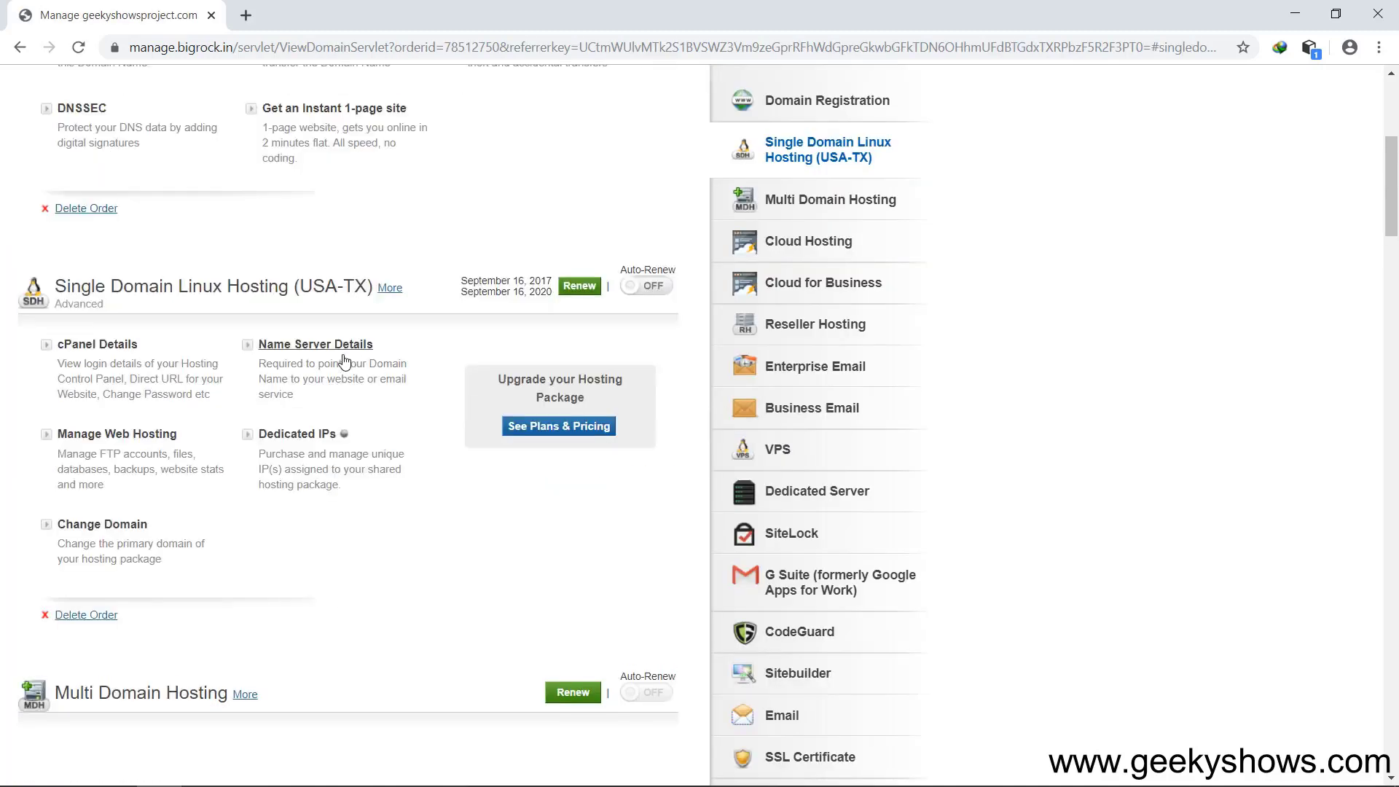
pyautogui.click(142, 440)
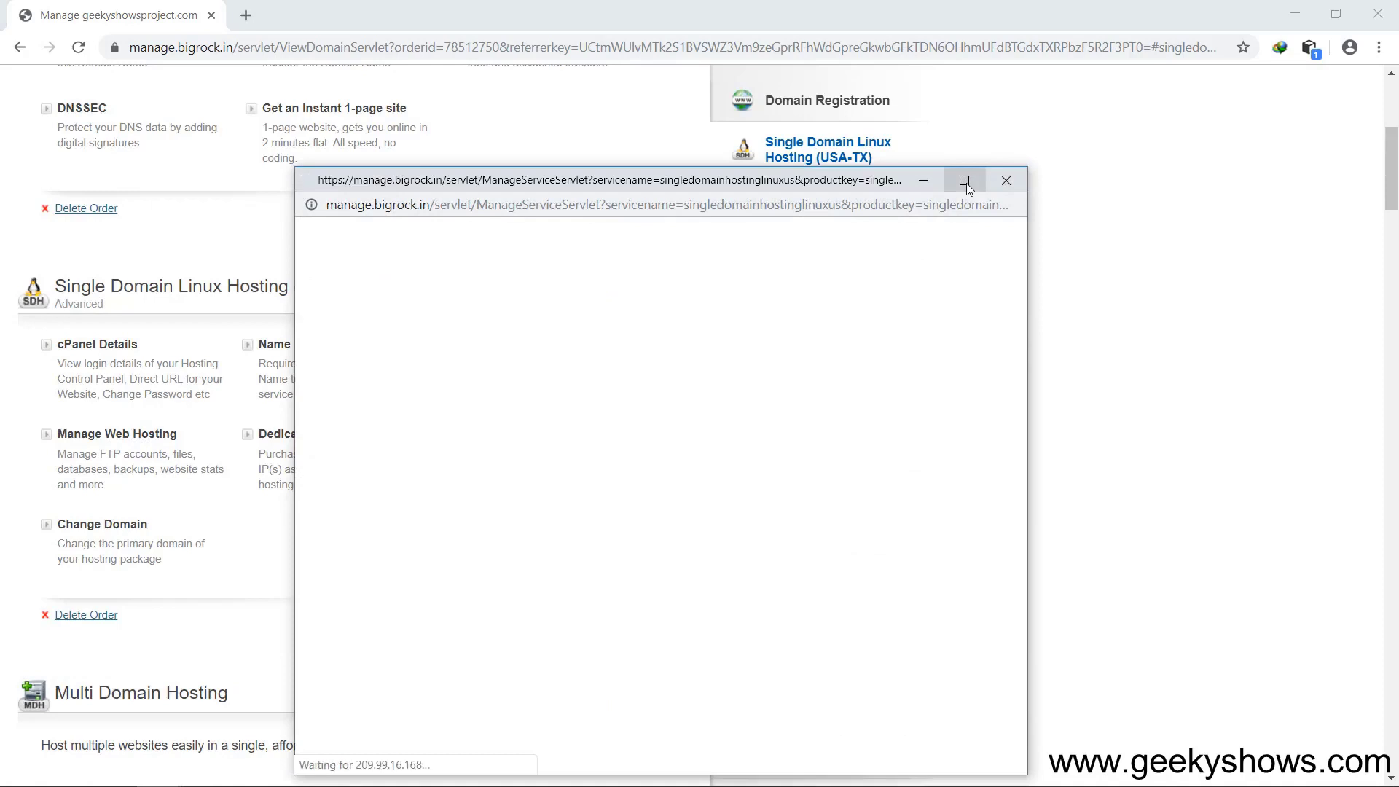
pyautogui.click(964, 180)
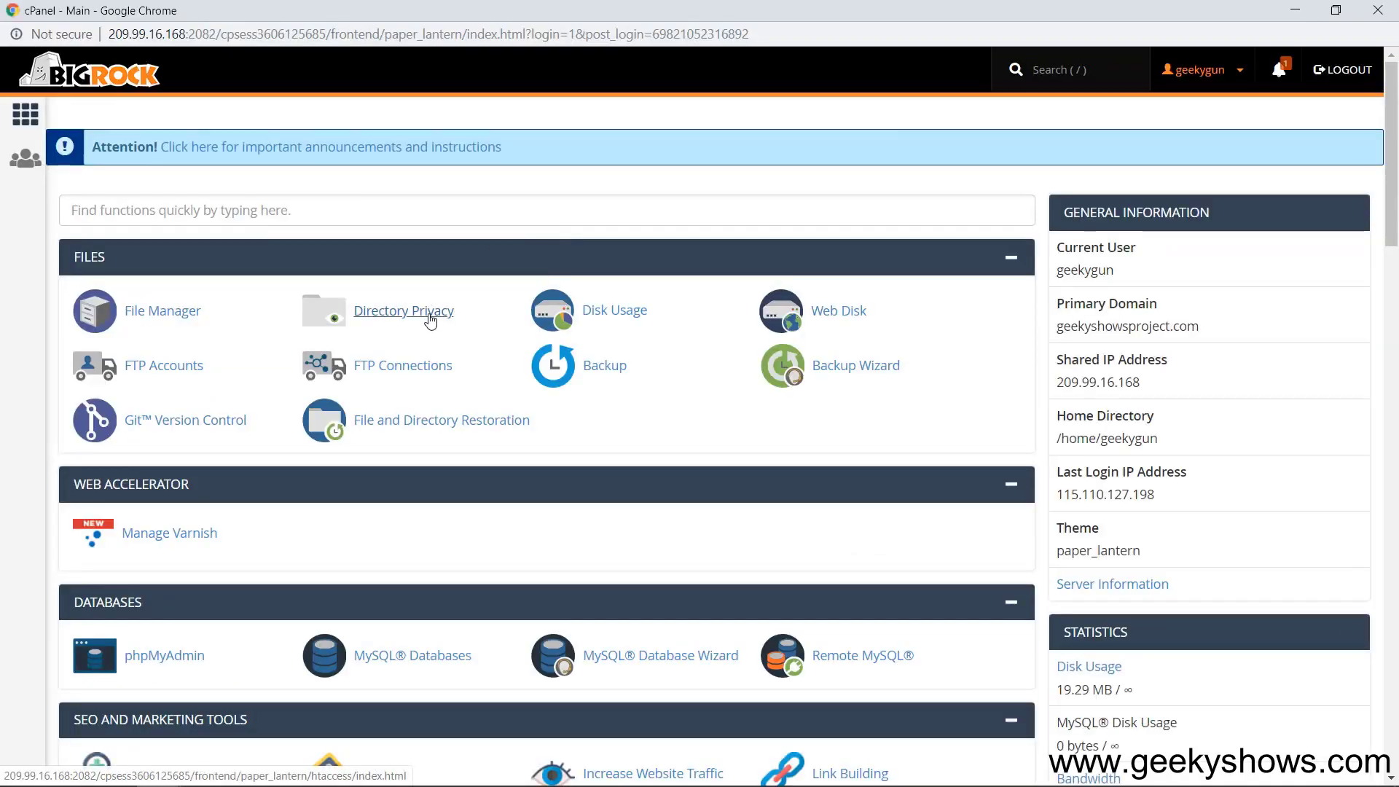
pyautogui.scroll(-3, 423, 349)
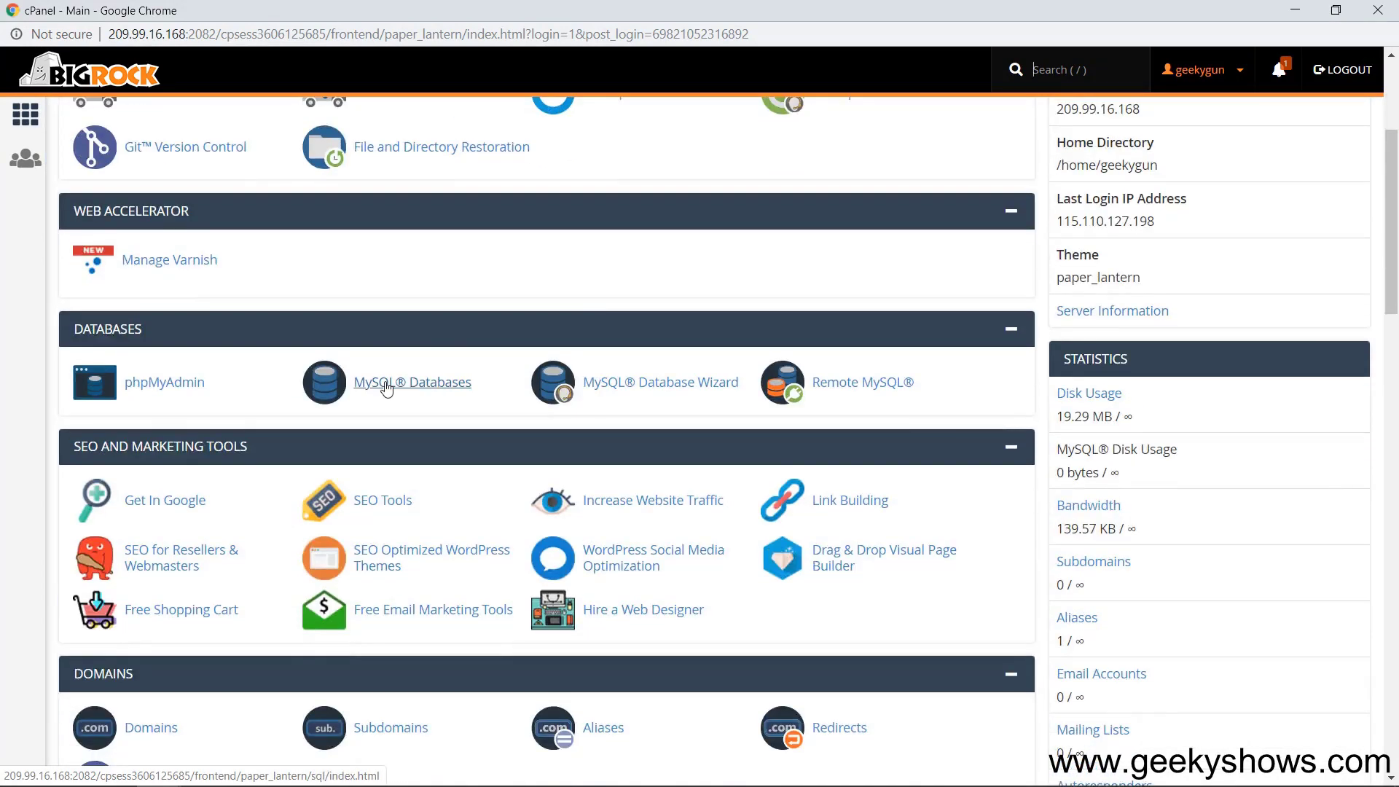
pyautogui.scroll(3, 417, 389)
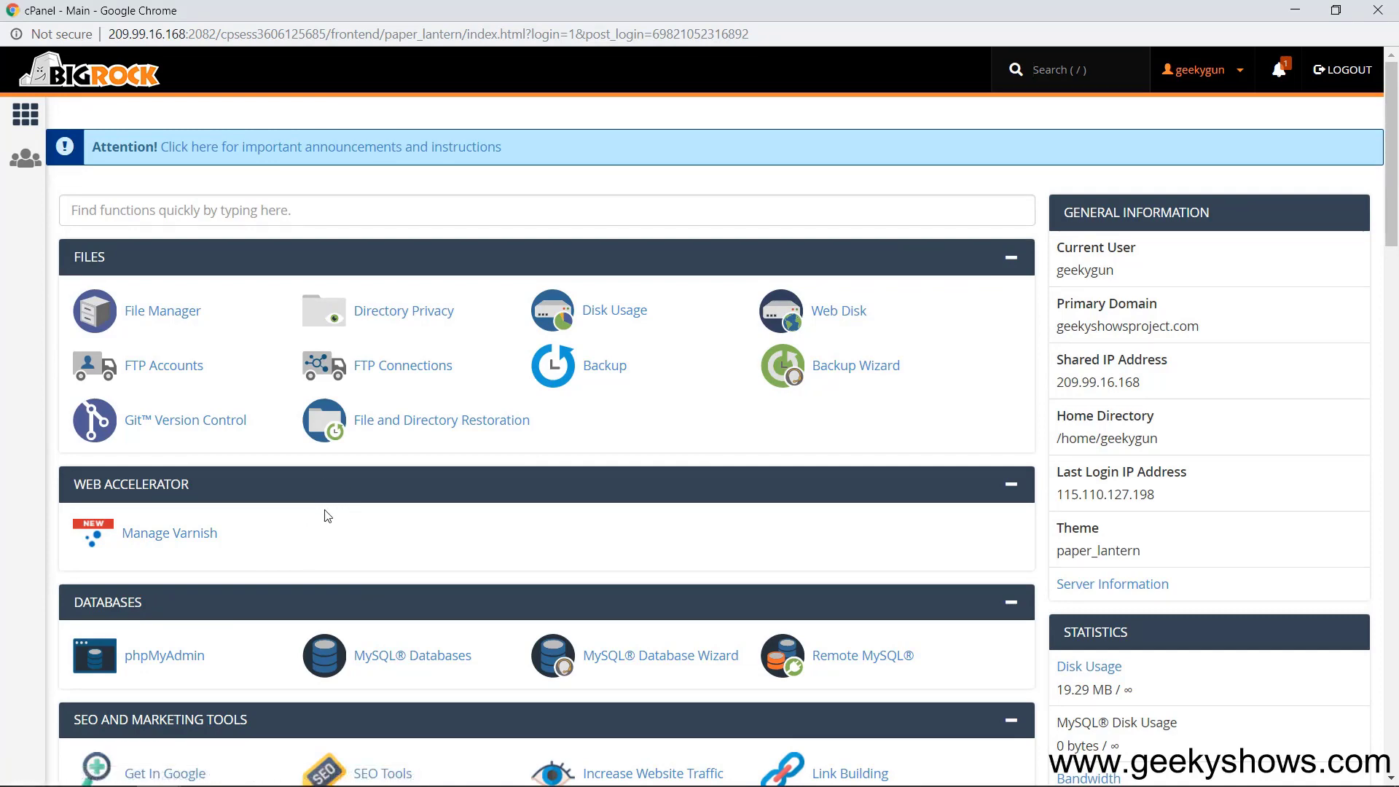
pyautogui.scroll(-5, 349, 500)
pyautogui.scroll(4, 337, 510)
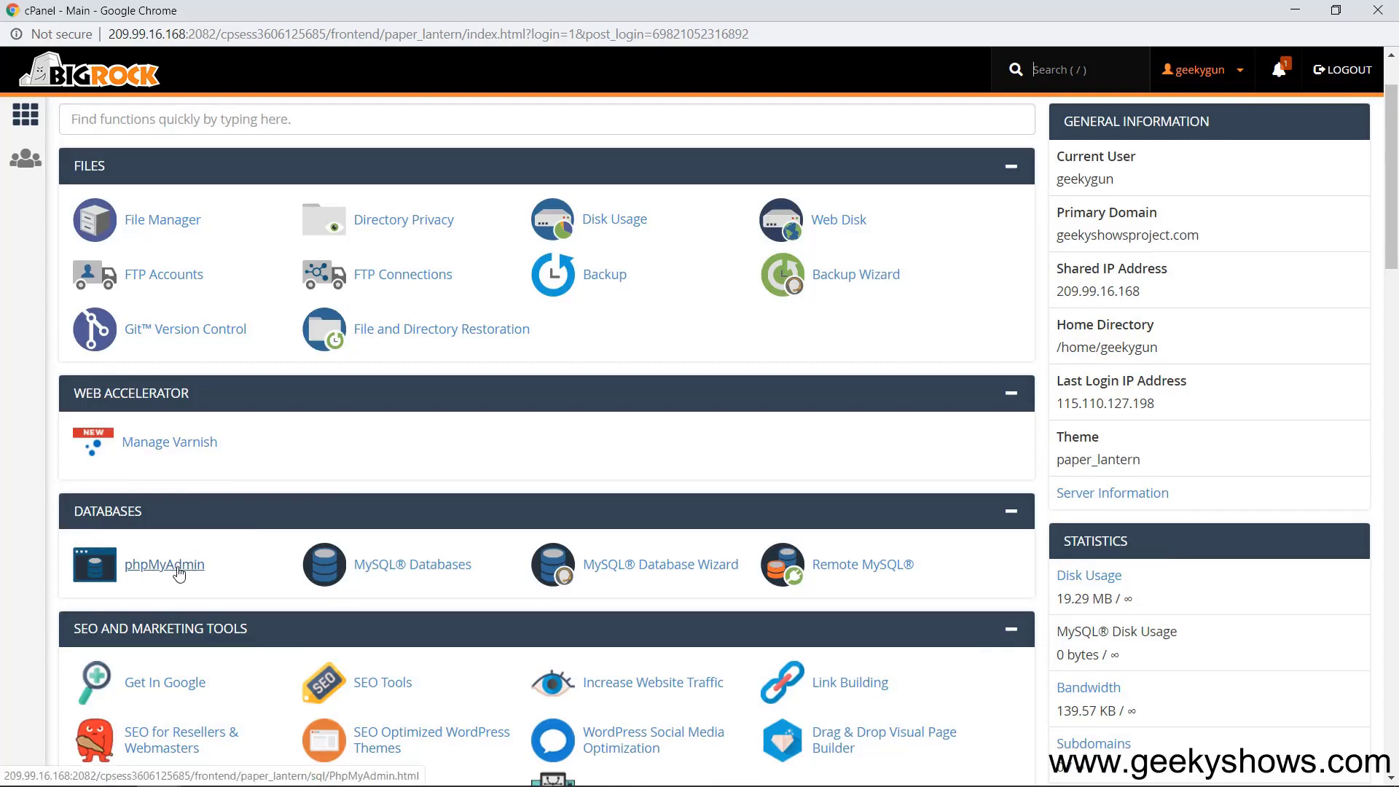
# Check phpMyAdmin lists only information_schema, then switch back to the cPanel dashboard
pyautogui.click(179, 570)
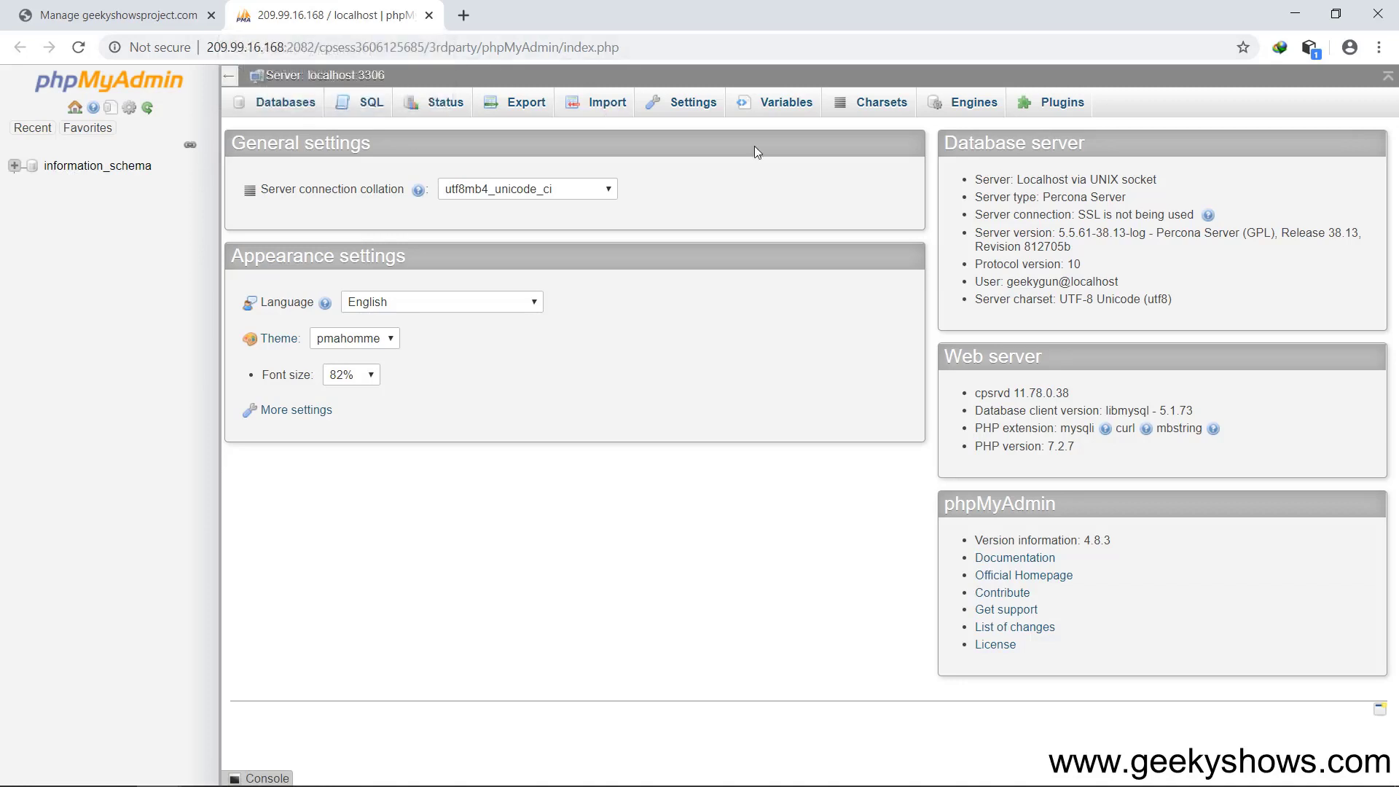
pyautogui.hotkey('alt', 'Tab')
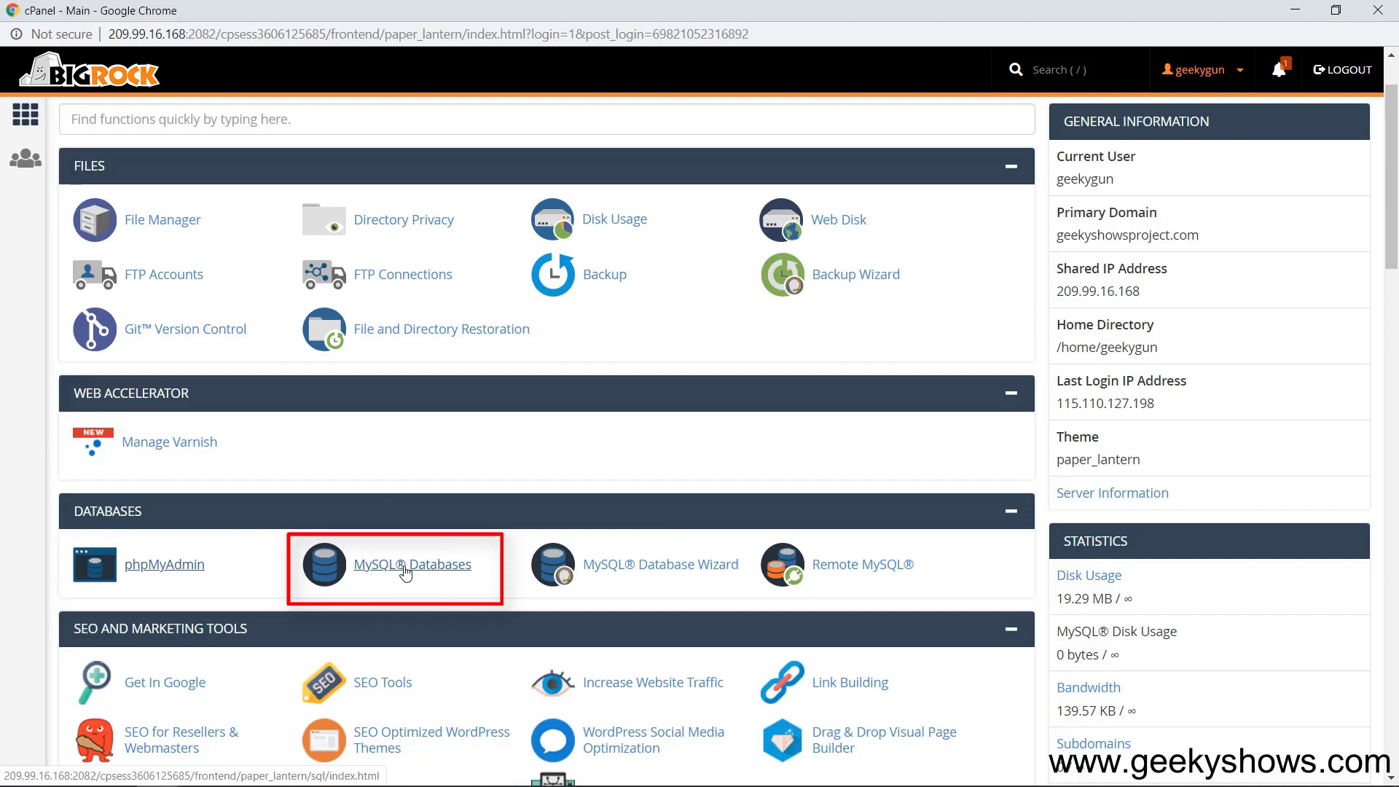
# In MySQL Databases, enter osmsus as the new user's name
pyautogui.click(414, 571)
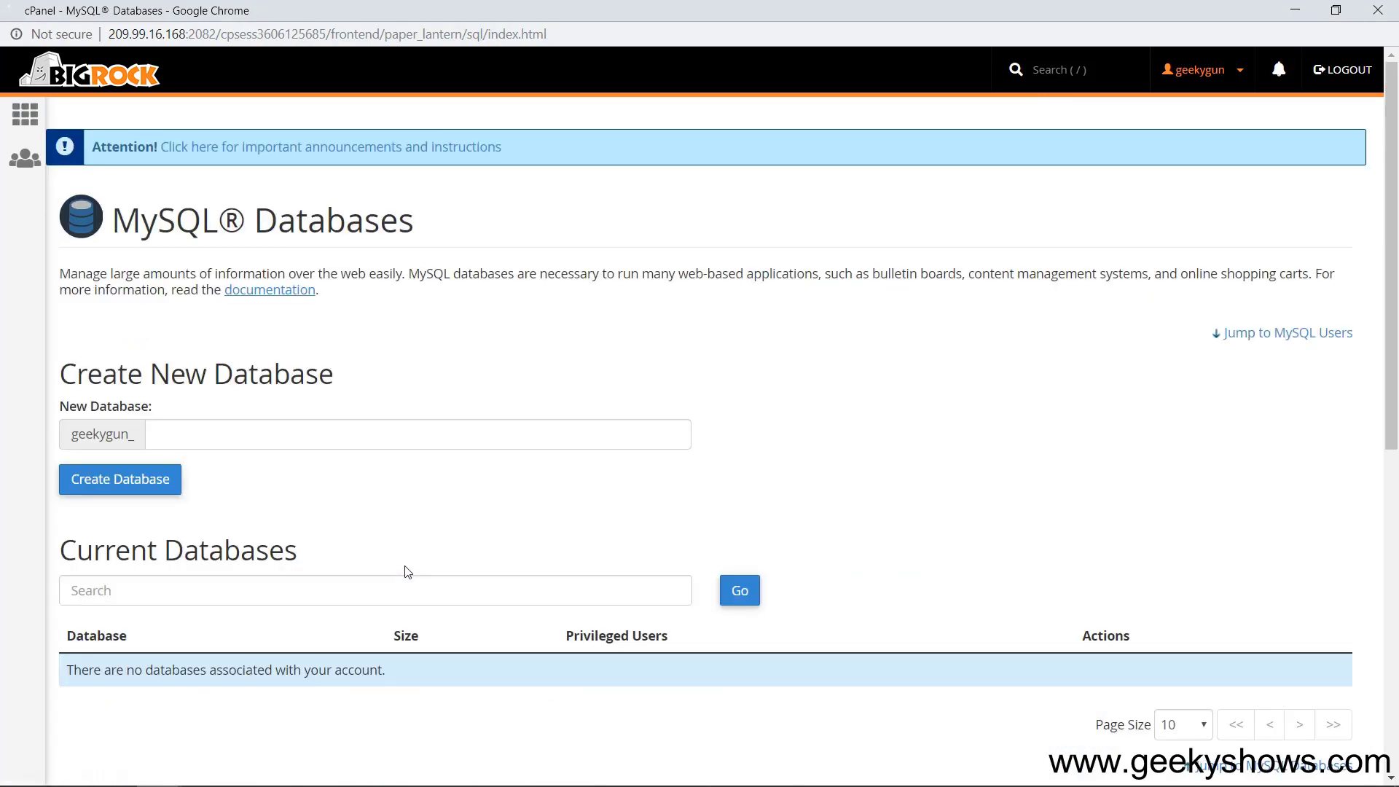
pyautogui.scroll(-8, 464, 548)
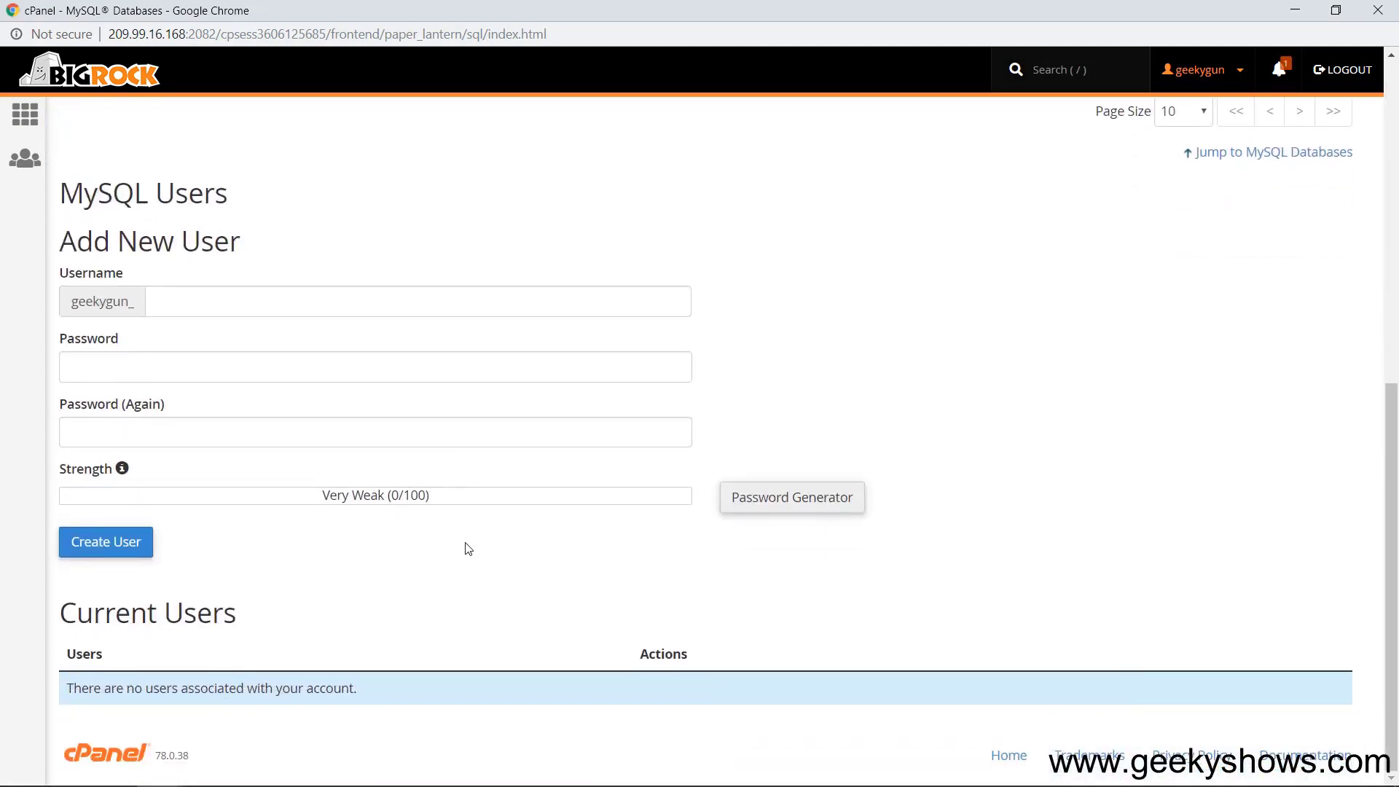
pyautogui.click(300, 306)
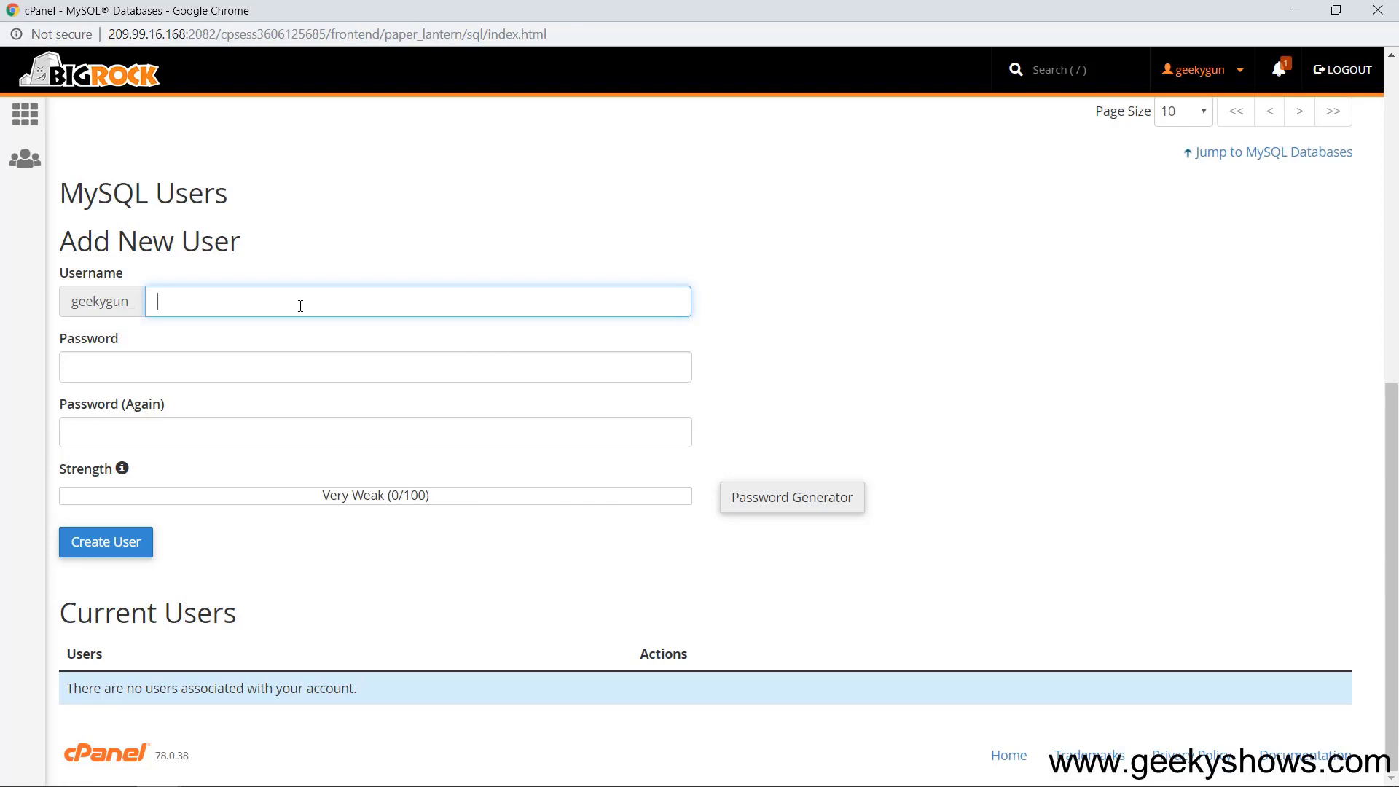
pyautogui.write('osmsuse')
pyautogui.press('BackSpace')
pyautogui.press('BackSpace')
pyautogui.press('BackSpace')
pyautogui.write('us')
# Enter the account password in both password fields and create the user
pyautogui.click(238, 366)
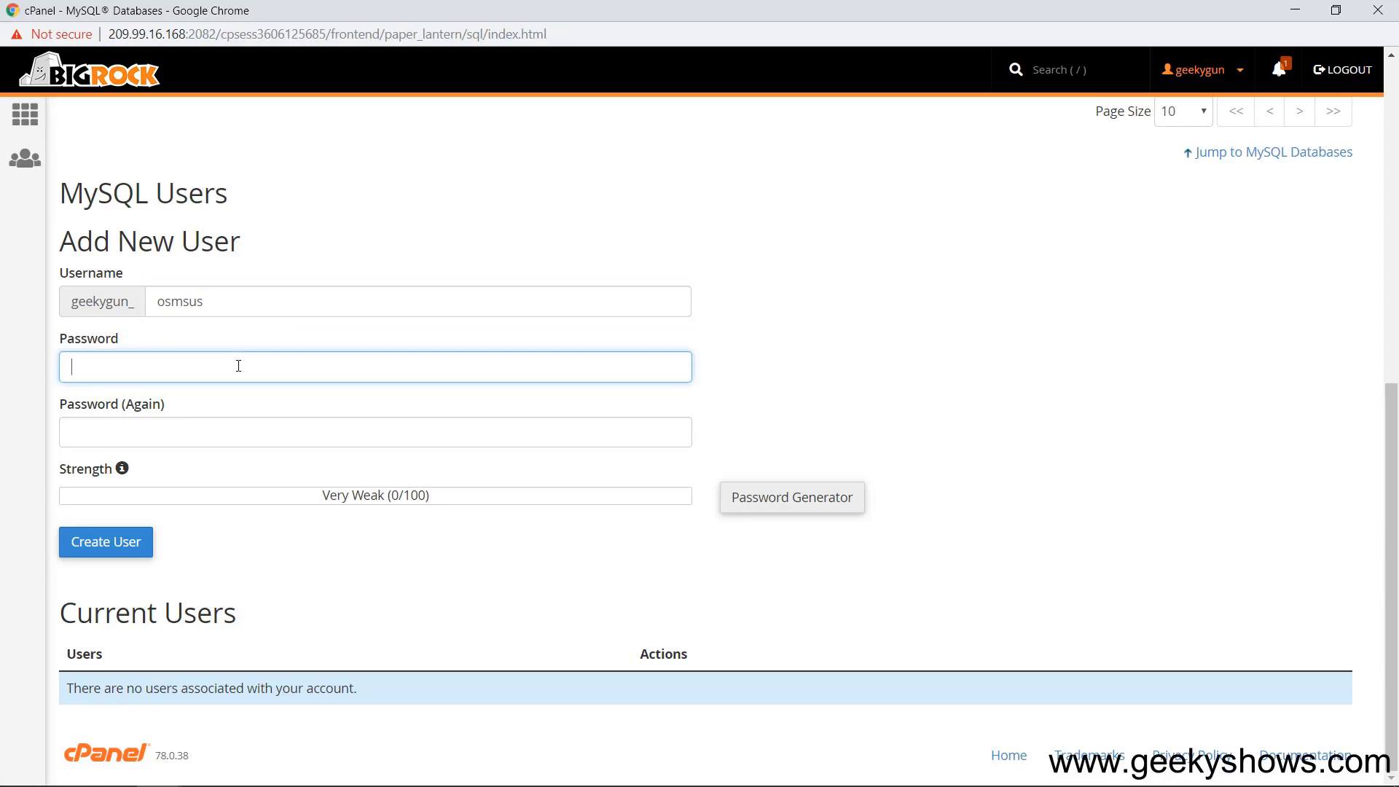
pyautogui.hotkey('ctrl', 'v')
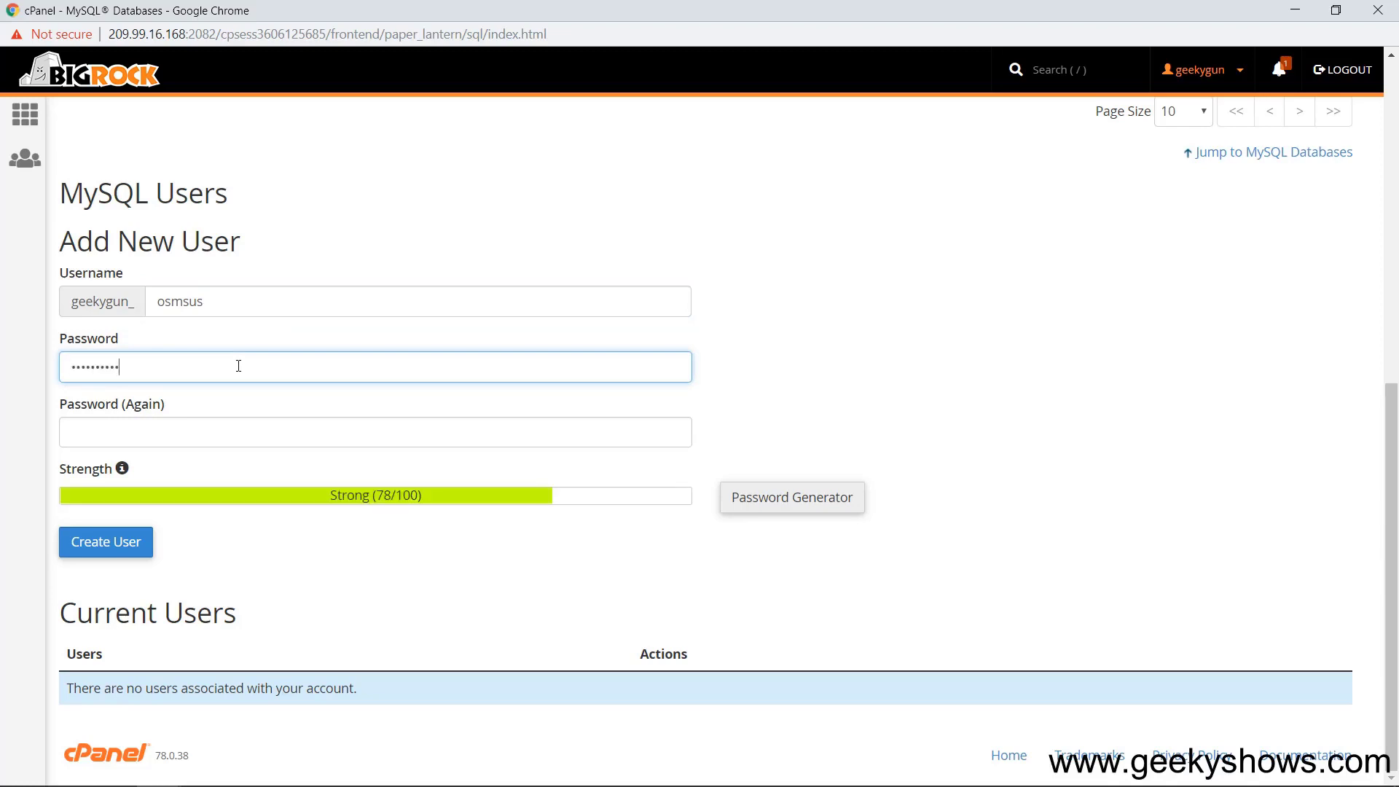
pyautogui.click(222, 427)
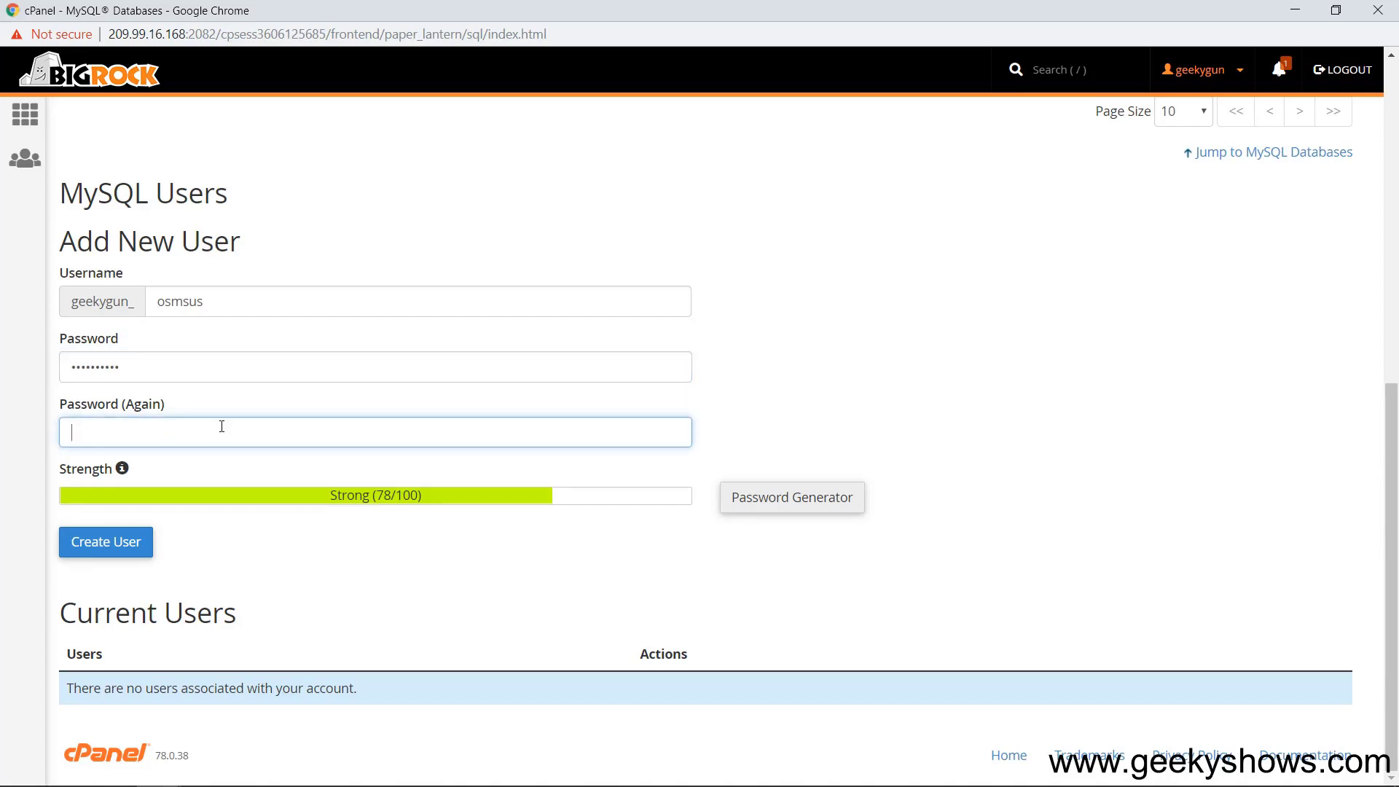
pyautogui.moveTo(163, 364); pyautogui.dragTo(33, 372)
pyautogui.doubleClick(234, 304)
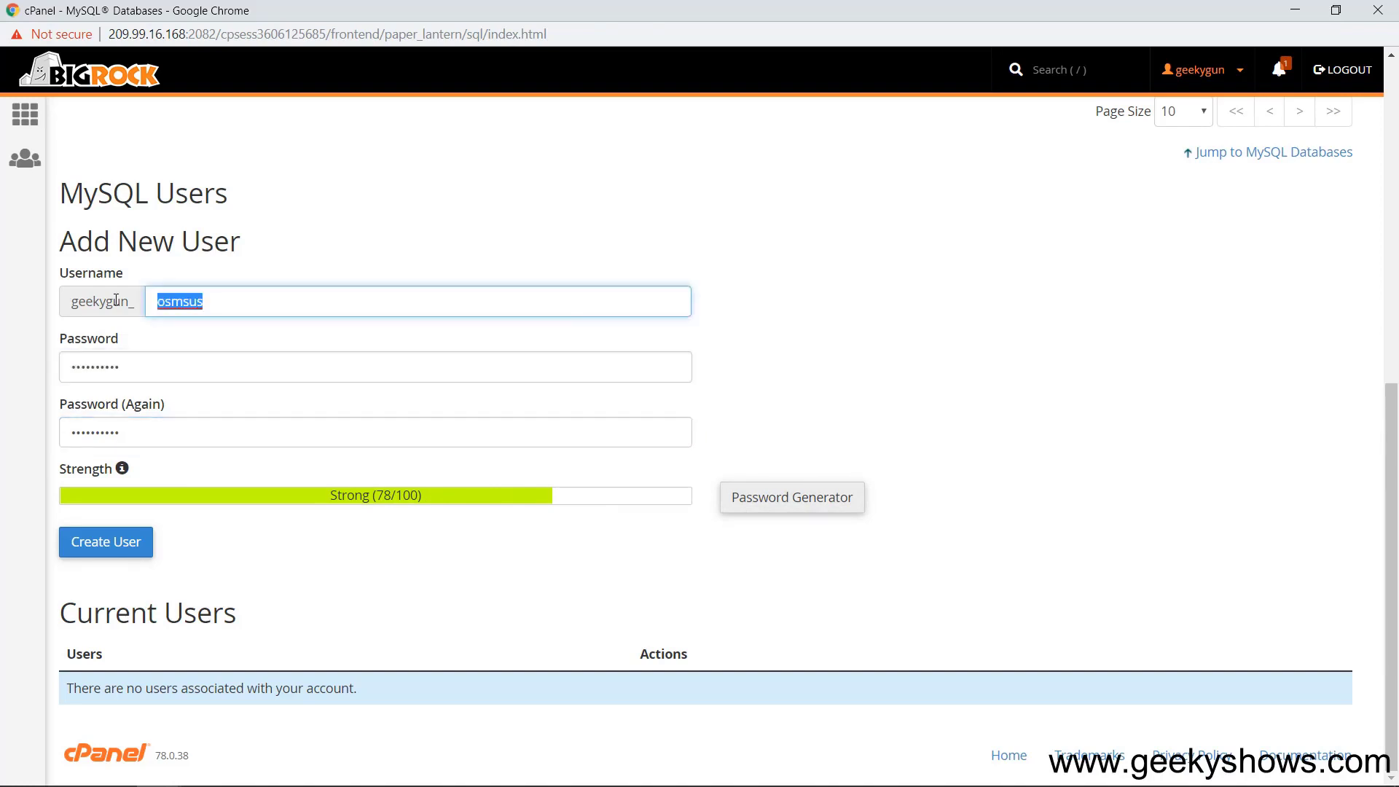
pyautogui.click(833, 328)
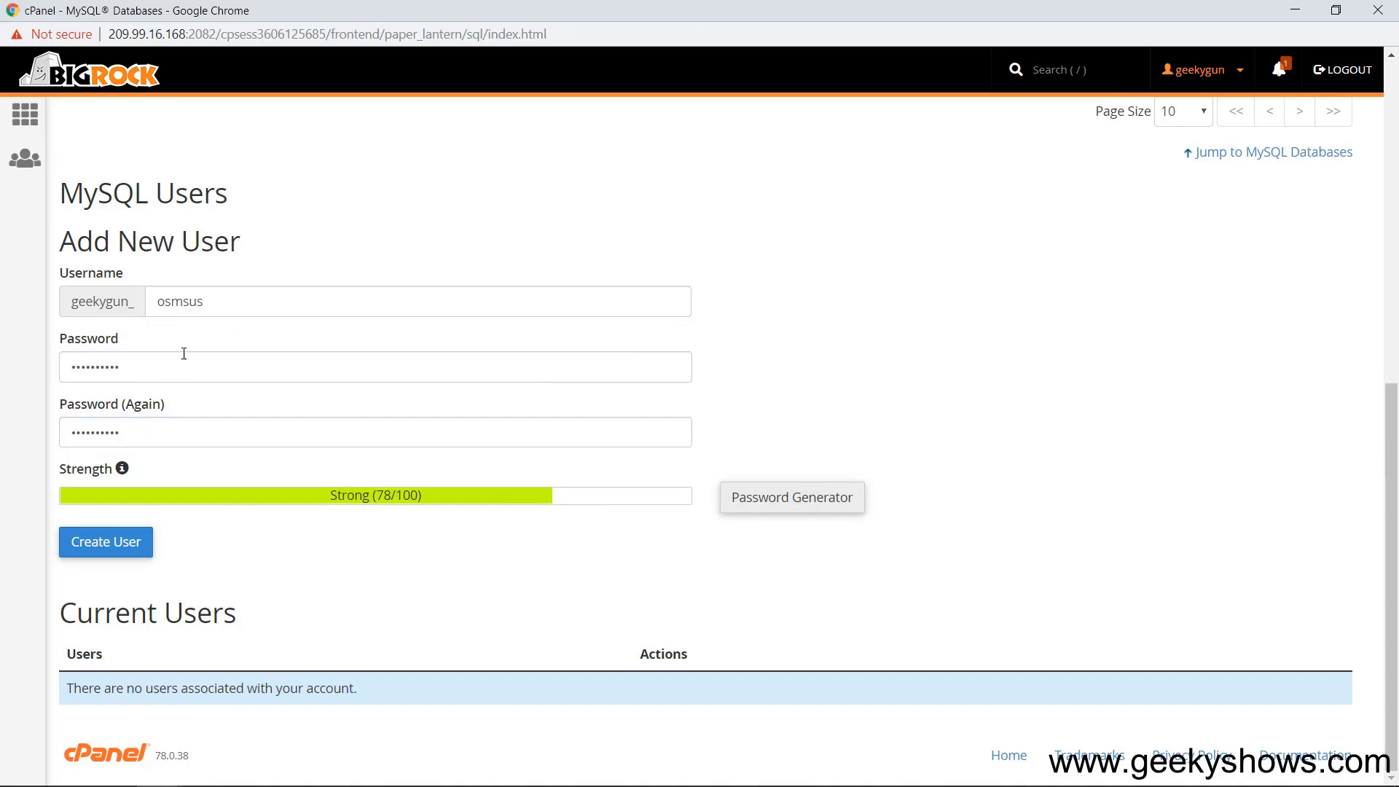
pyautogui.click(112, 548)
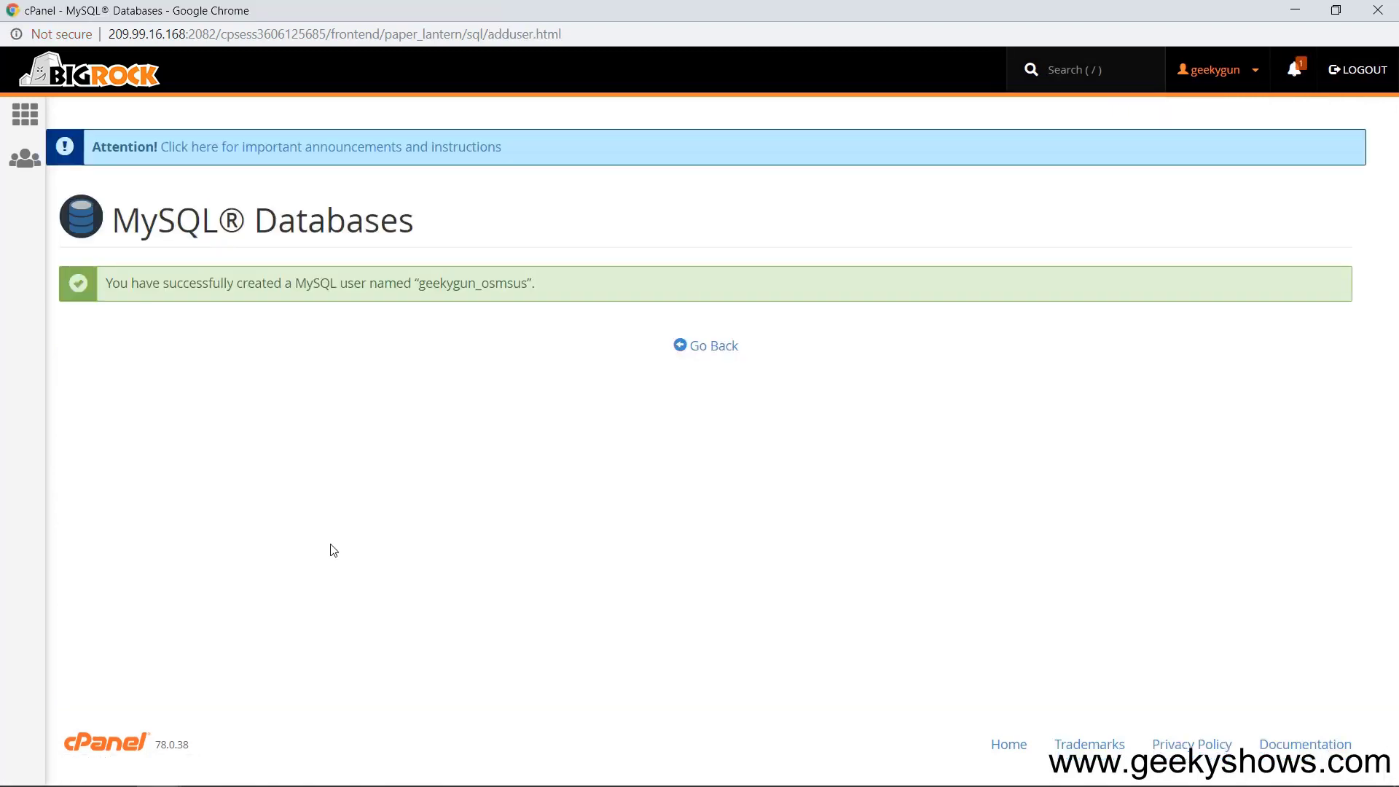
pyautogui.click(422, 285)
pyautogui.moveTo(422, 286); pyautogui.dragTo(527, 285)
pyautogui.hotkey('ctrl', 'c')
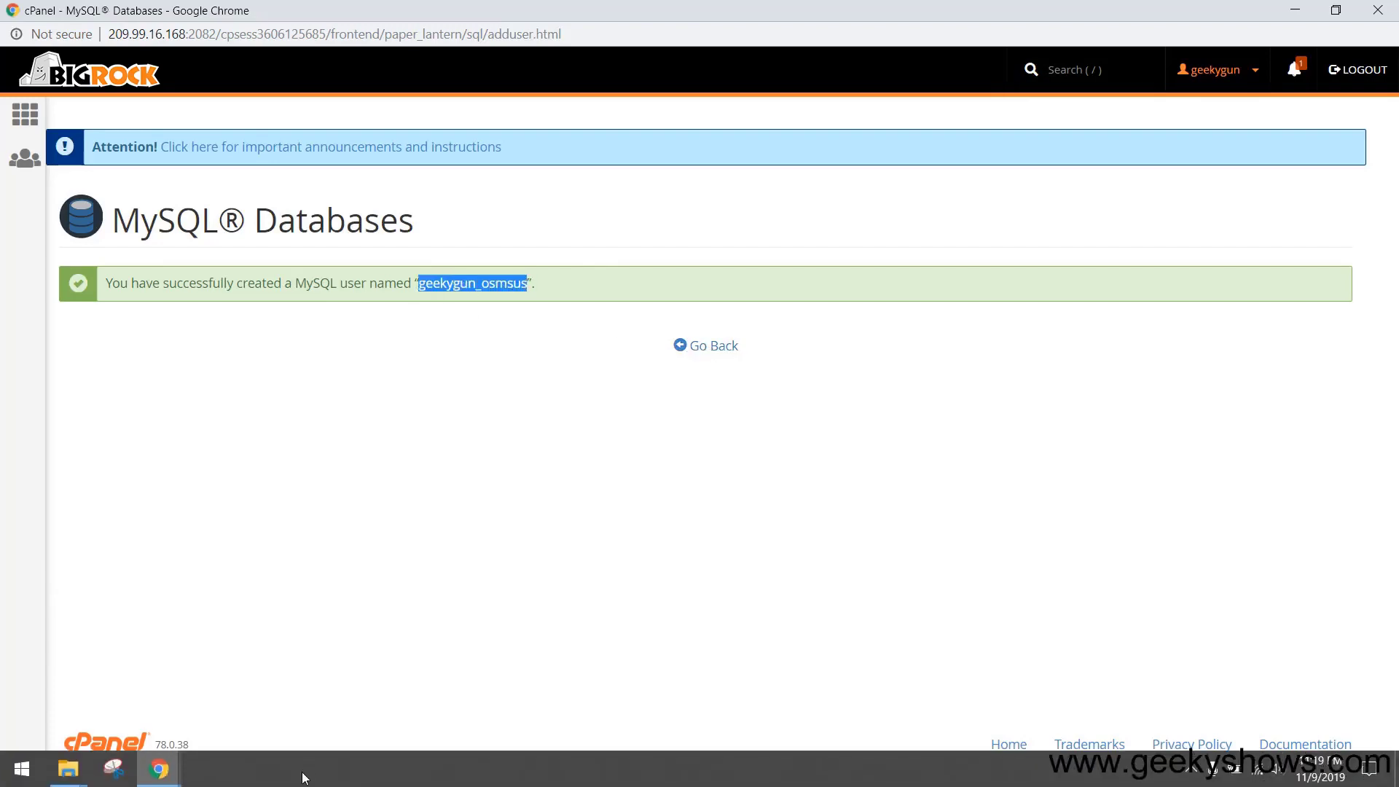
pyautogui.click(21, 769)
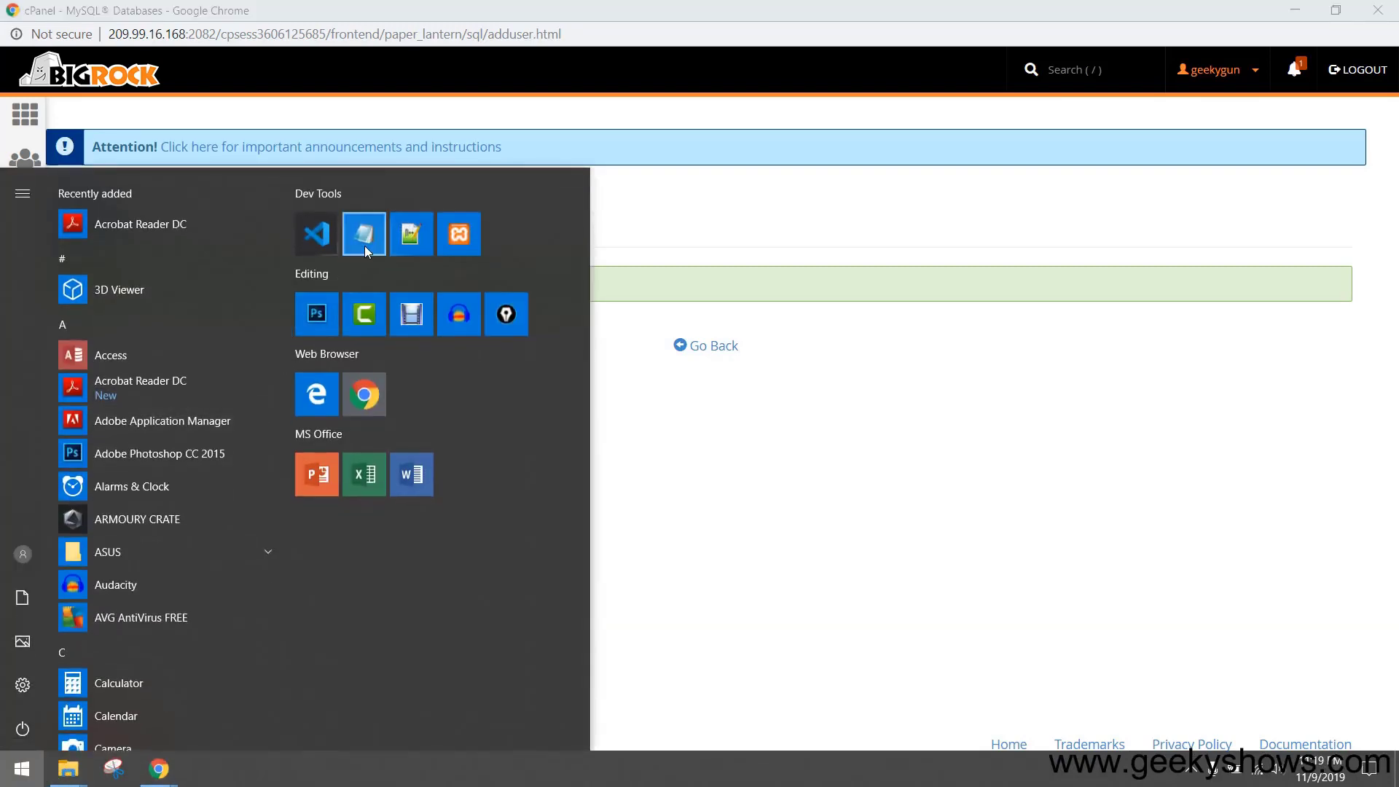
pyautogui.click(365, 242)
pyautogui.hotkey('ctrl', 'v')
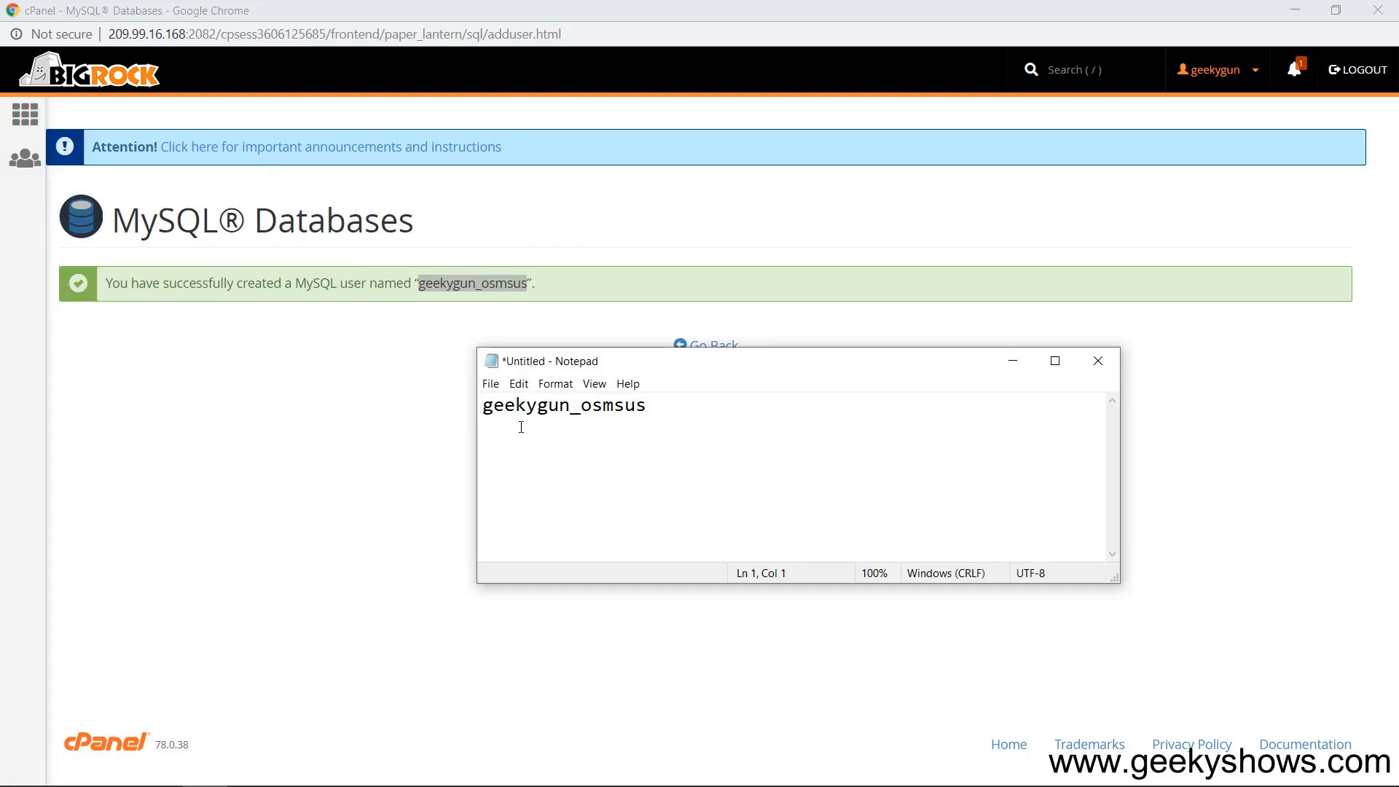
pyautogui.click(668, 408)
# Return to MySQL Databases and find geekygun_osmsus in the Current Users list
pyautogui.click(737, 9)
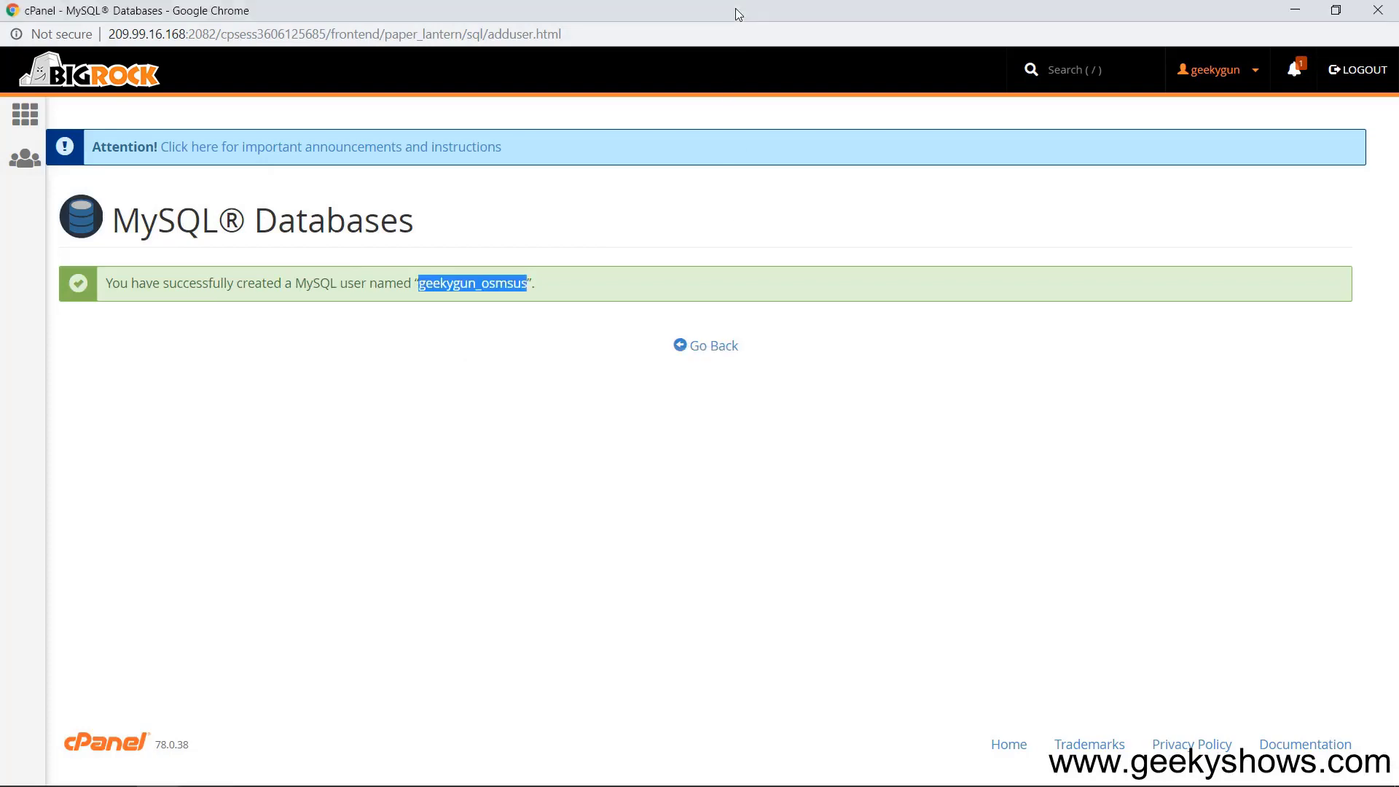
pyautogui.click(715, 347)
pyautogui.scroll(-9, 529, 478)
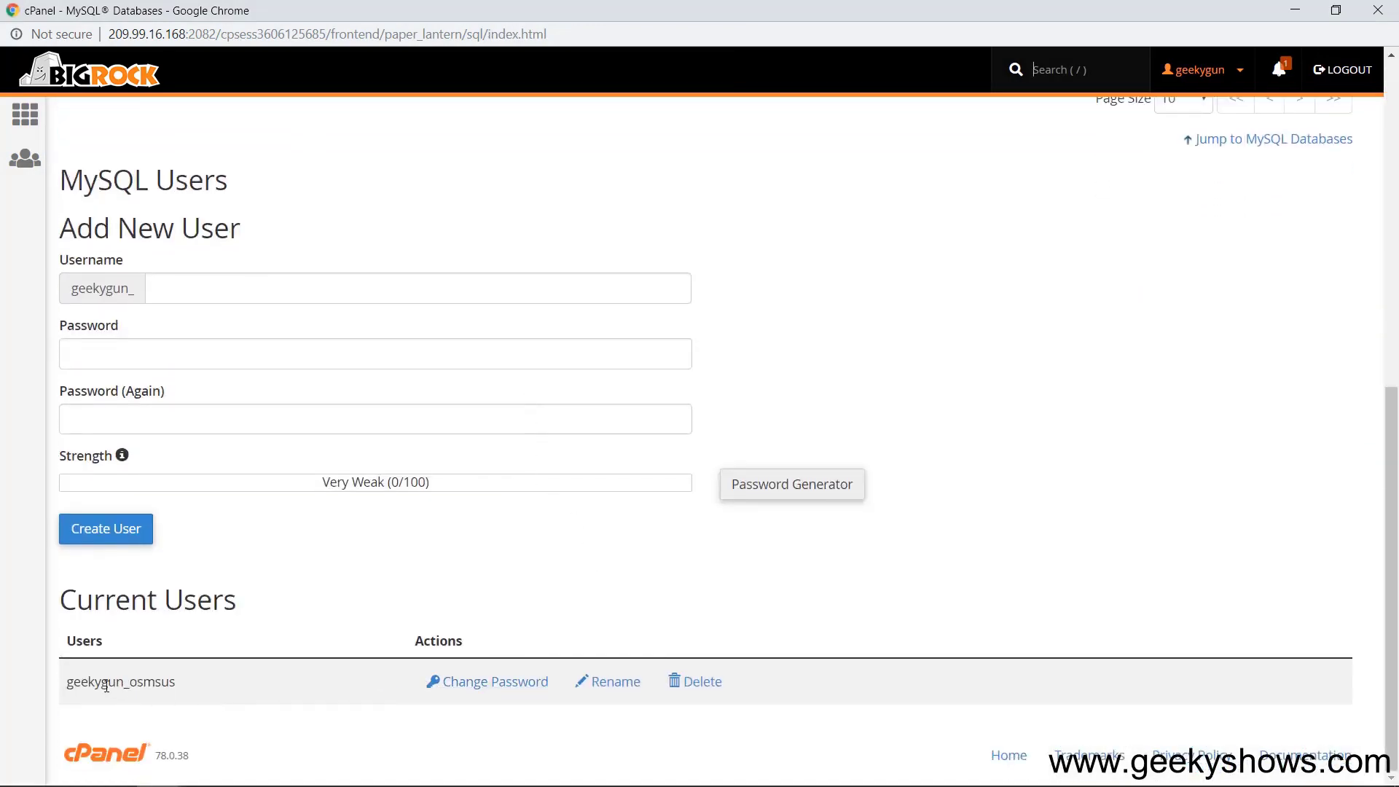
pyautogui.moveTo(86, 683); pyautogui.dragTo(193, 691)
pyautogui.click(230, 694)
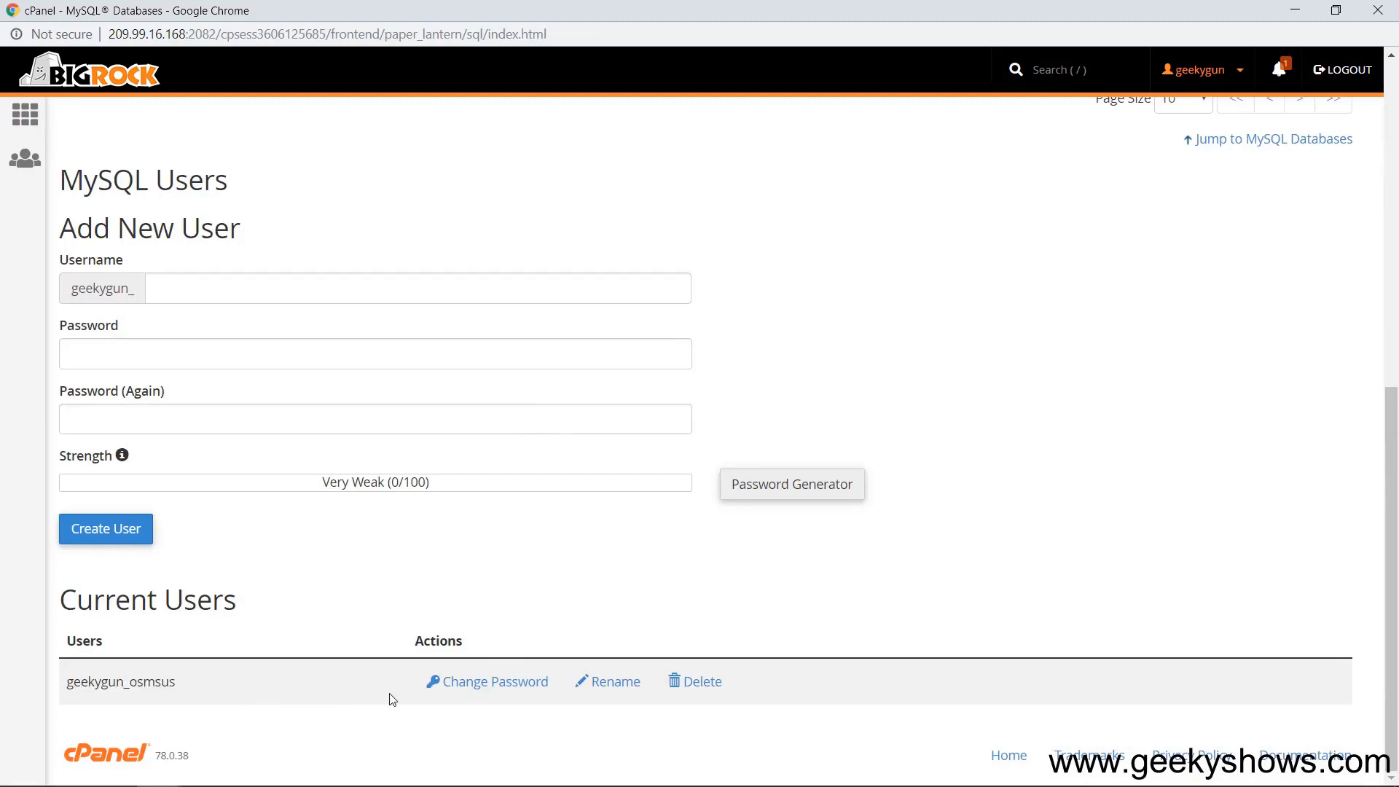
pyautogui.scroll(10, 474, 656)
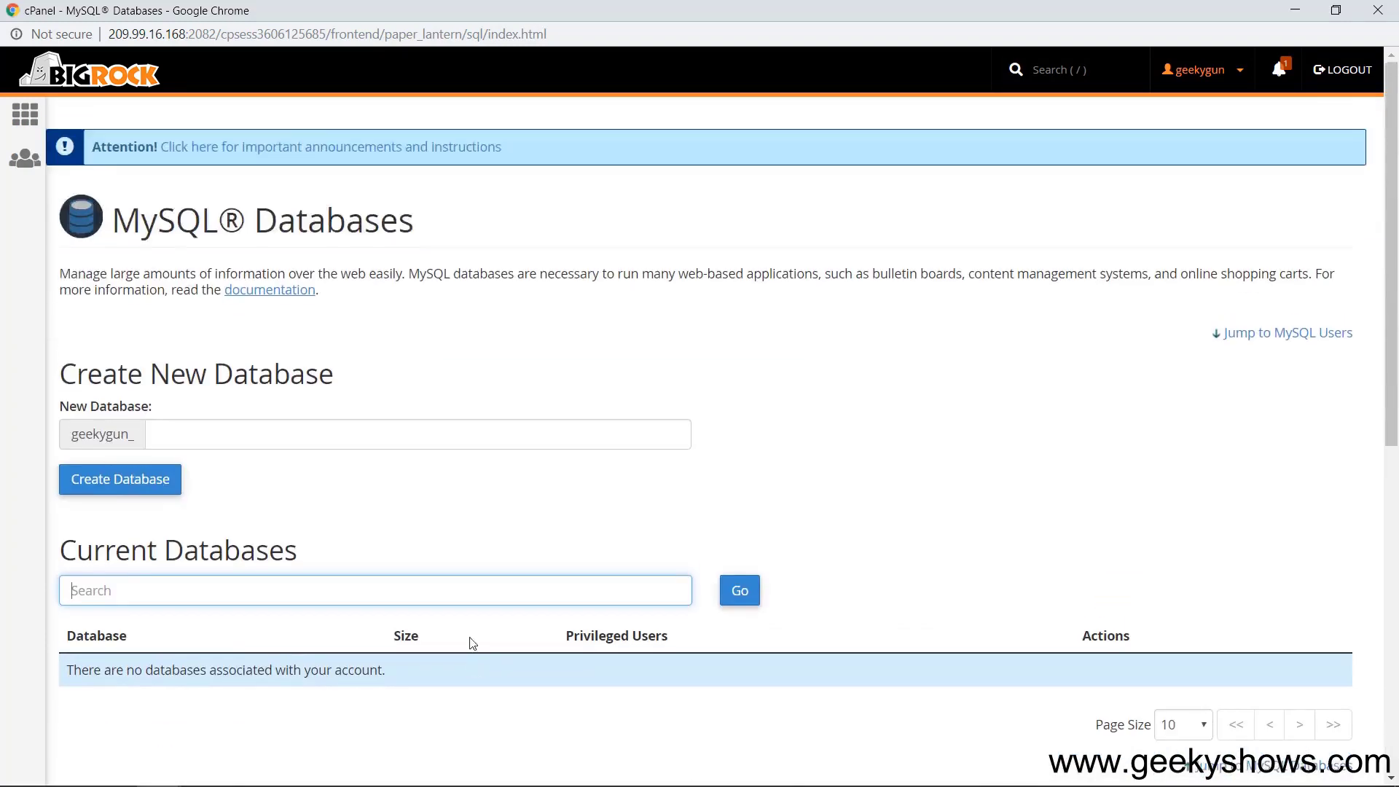
# Create the database newosms, producing geekygun_newosms
pyautogui.click(308, 434)
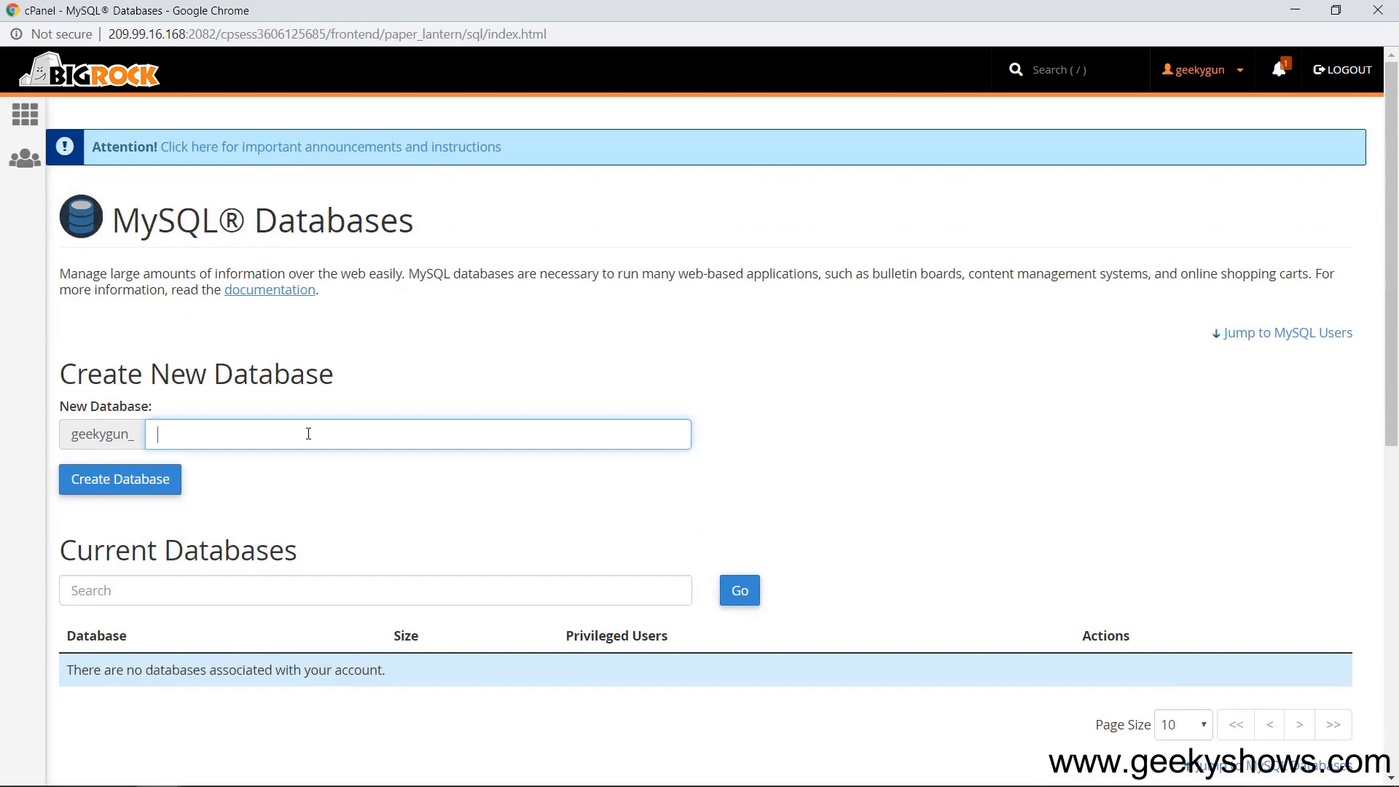
pyautogui.write('newosms')
pyautogui.moveTo(235, 439); pyautogui.dragTo(147, 442)
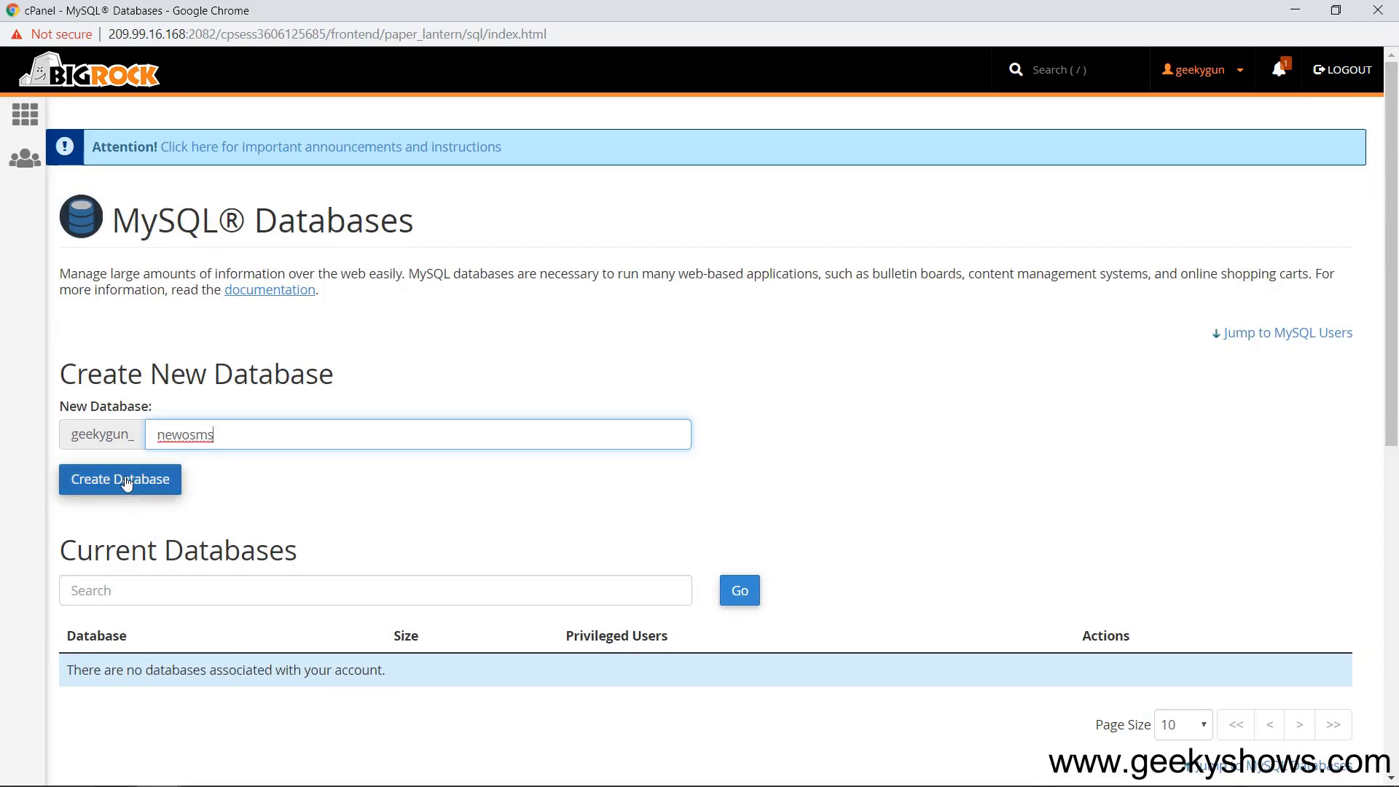
pyautogui.click(162, 479)
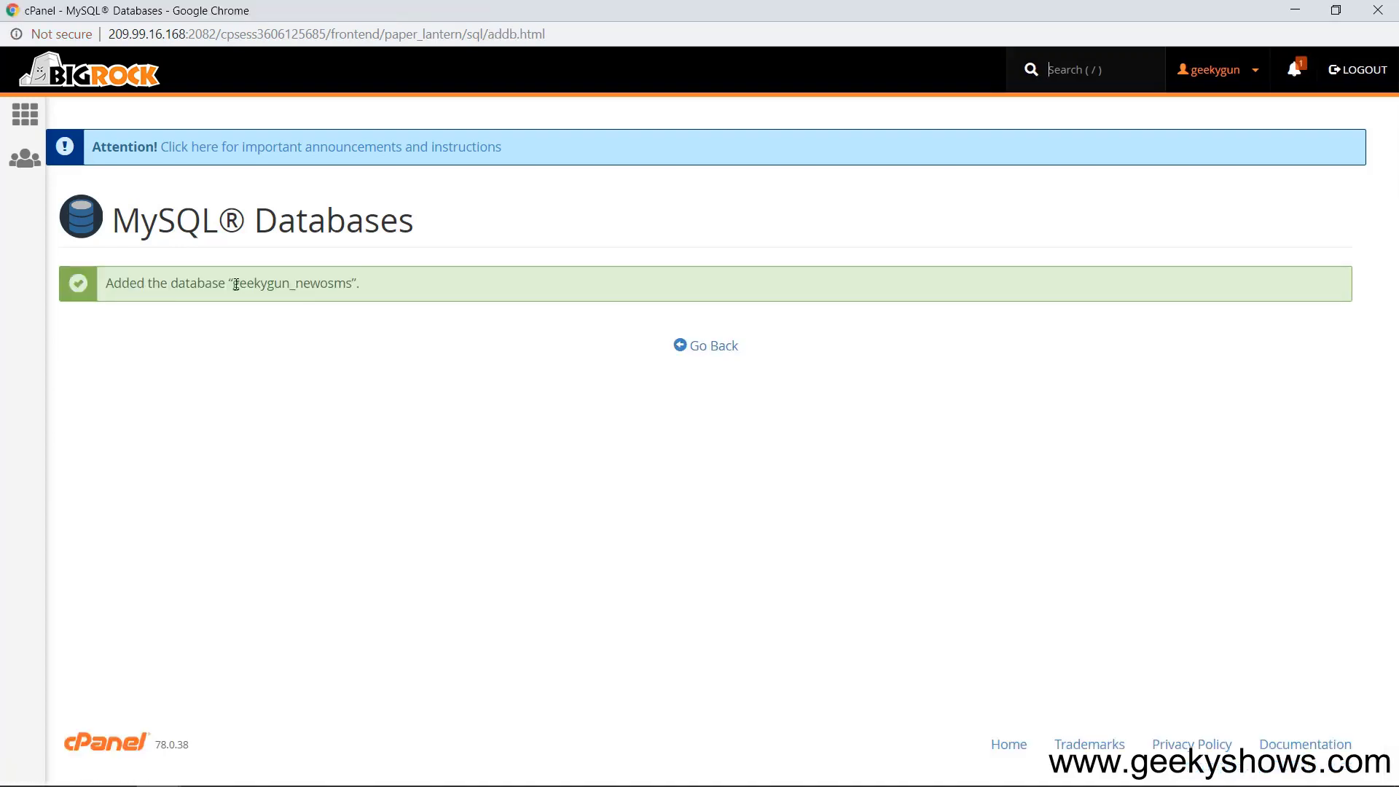
# Record 'username - geekygun_osmsus database - geekygun_newosms' in Notepad, then return to MySQL Databases
pyautogui.moveTo(235, 284); pyautogui.dragTo(354, 282)
pyautogui.hotkey('ctrl', 'c')
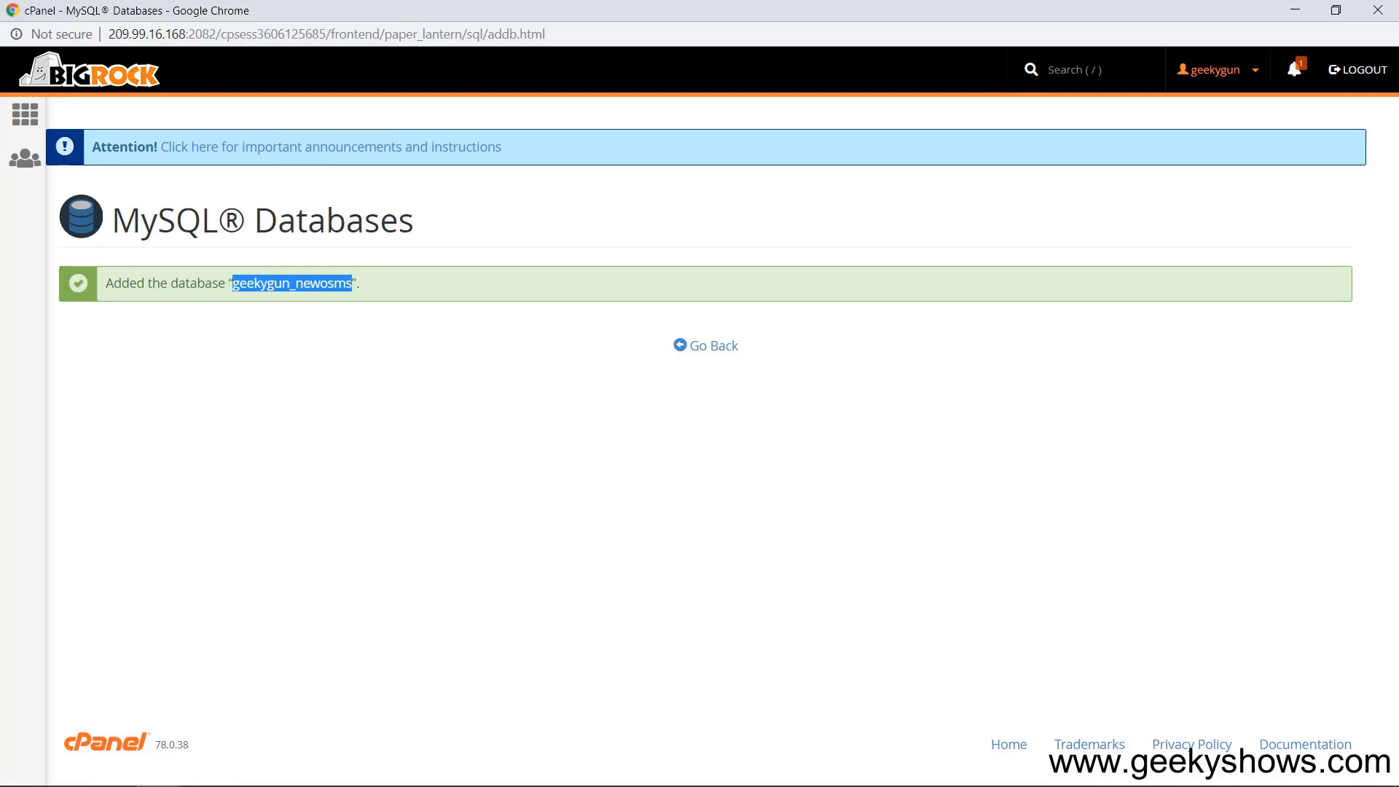
pyautogui.hotkey('alt', 'Tab')
pyautogui.click(485, 406)
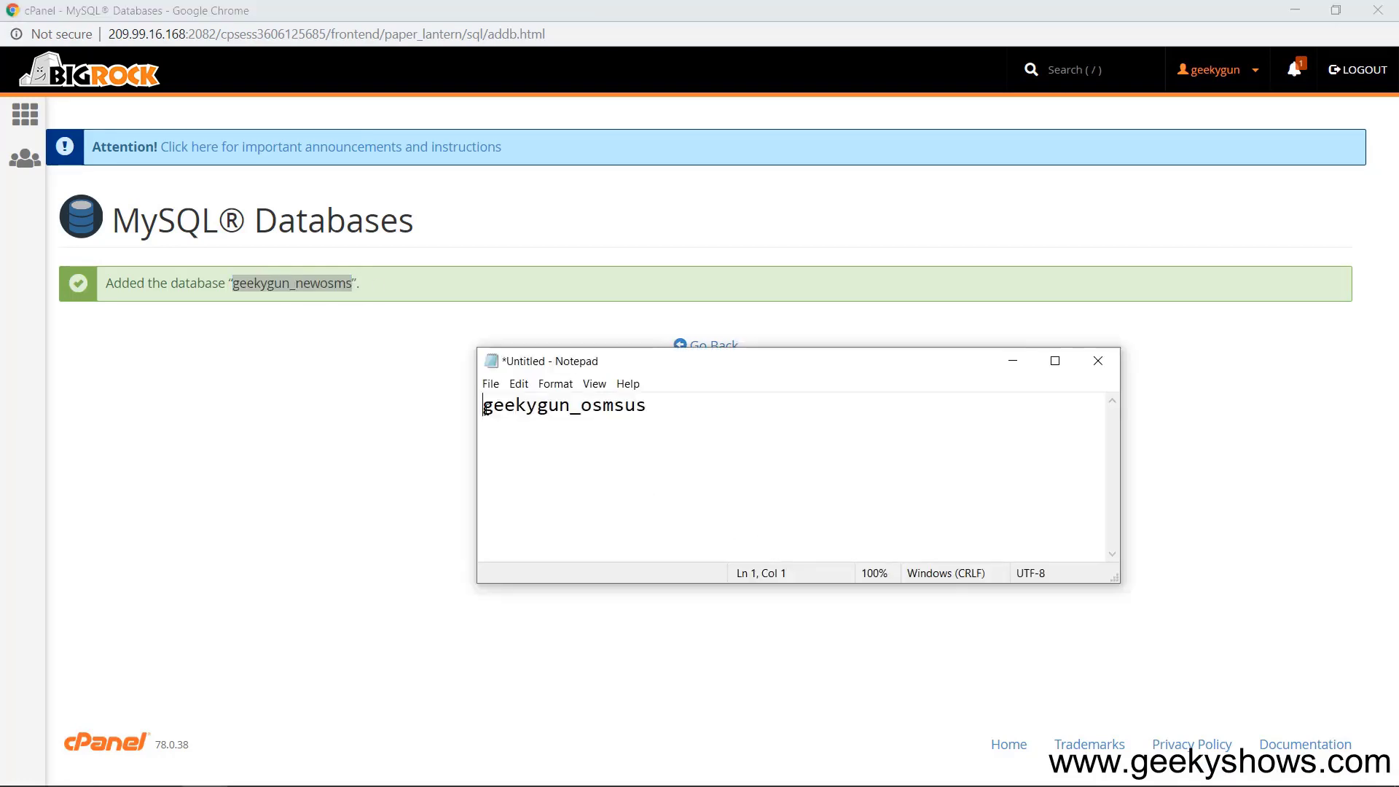
pyautogui.write('username ')
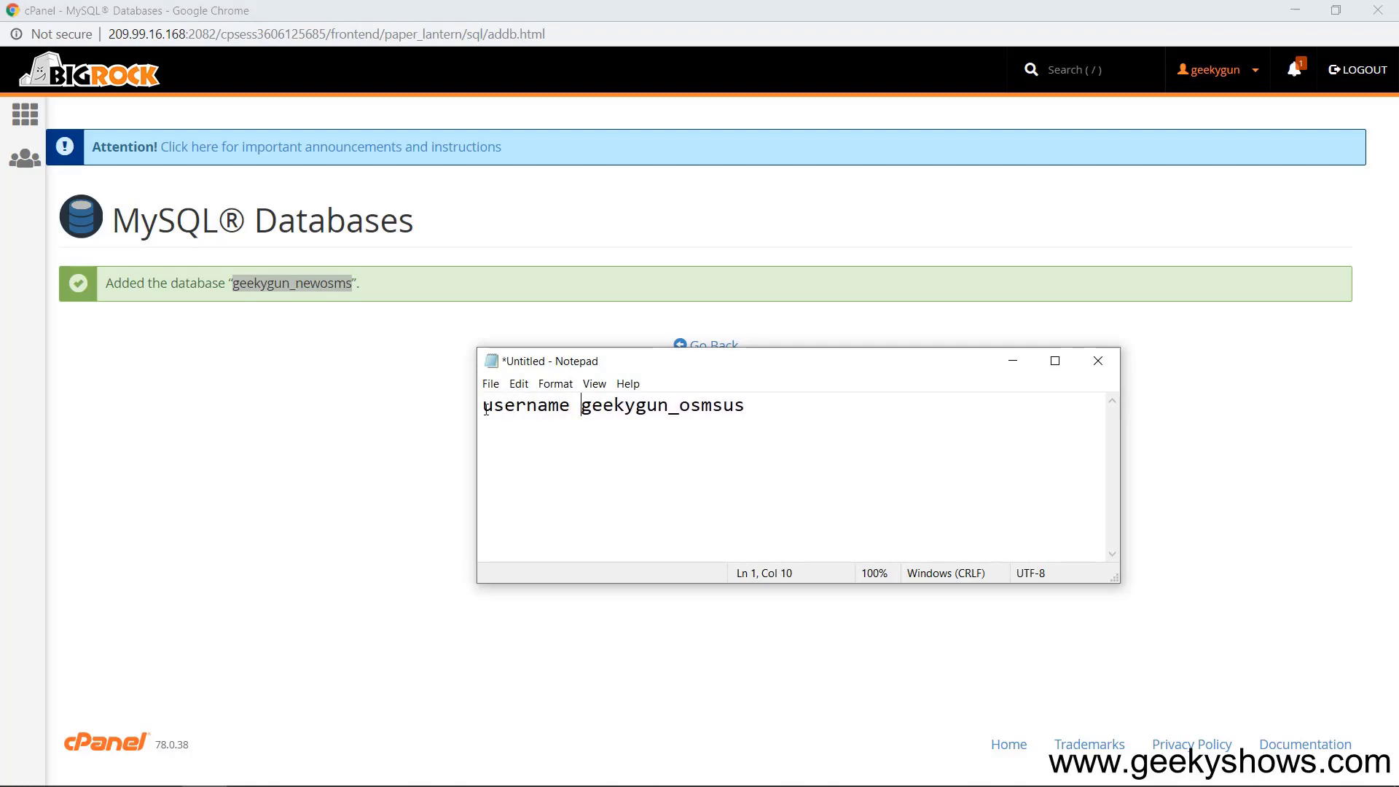
pyautogui.write('- geekygun_osmsus ')
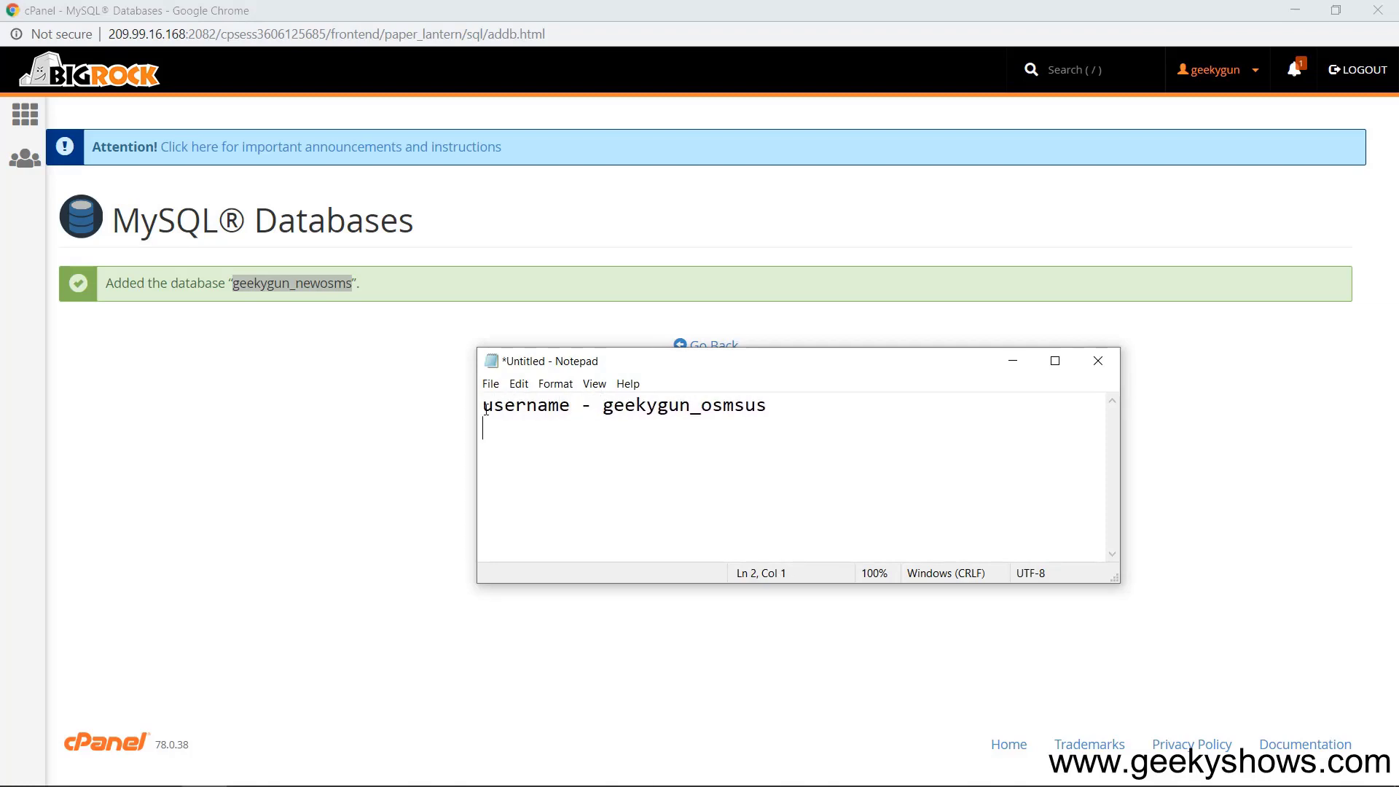
pyautogui.write('database -')
pyautogui.hotkey('ctrl', 'v')
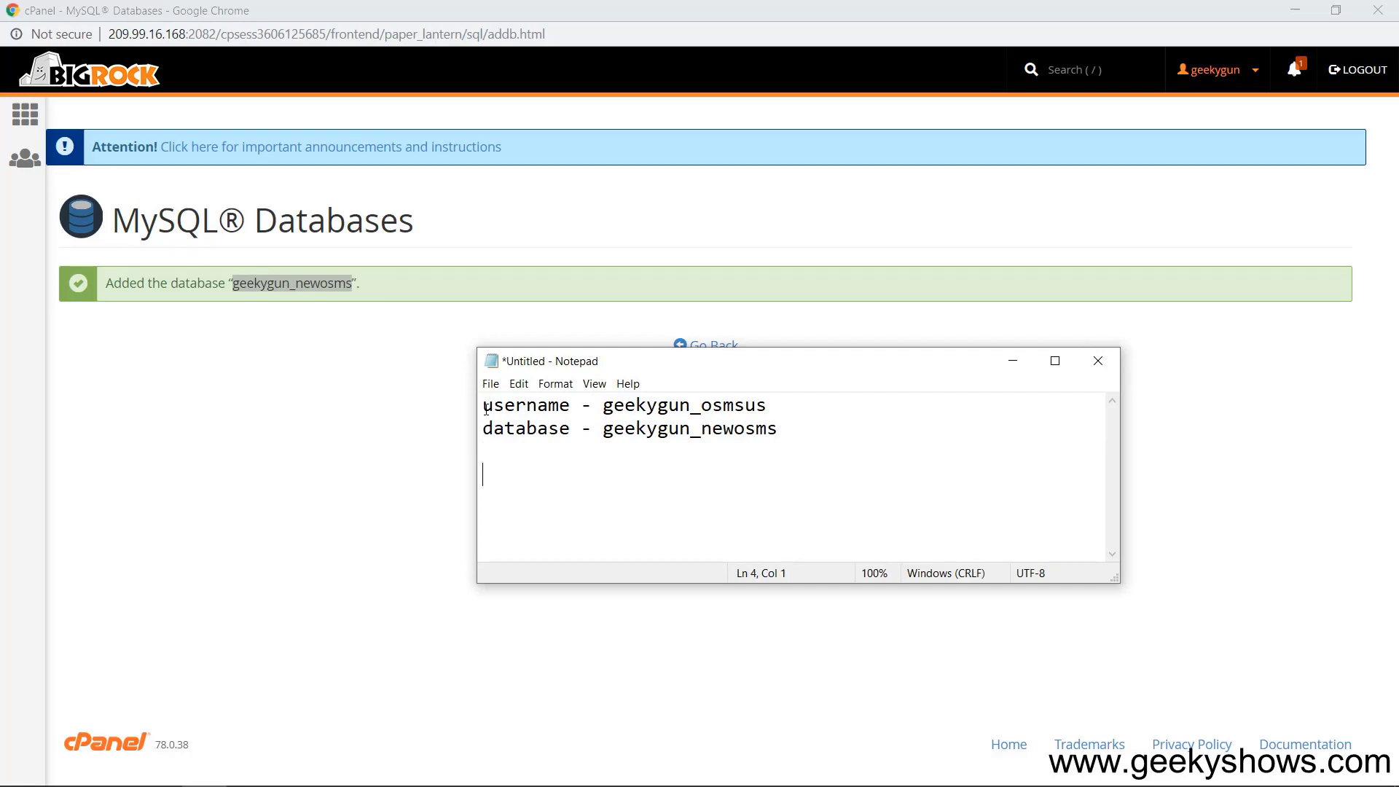
pyautogui.click(646, 17)
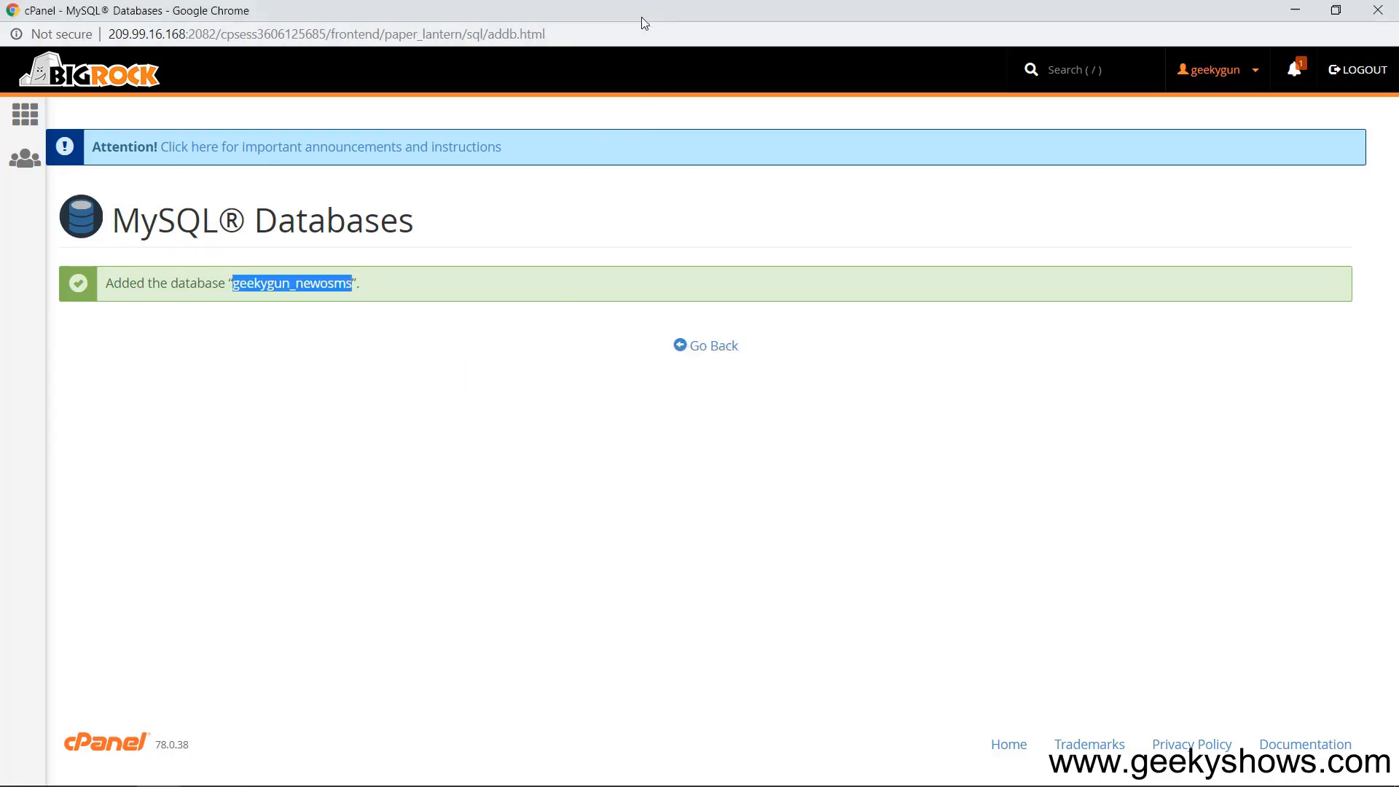
pyautogui.click(705, 351)
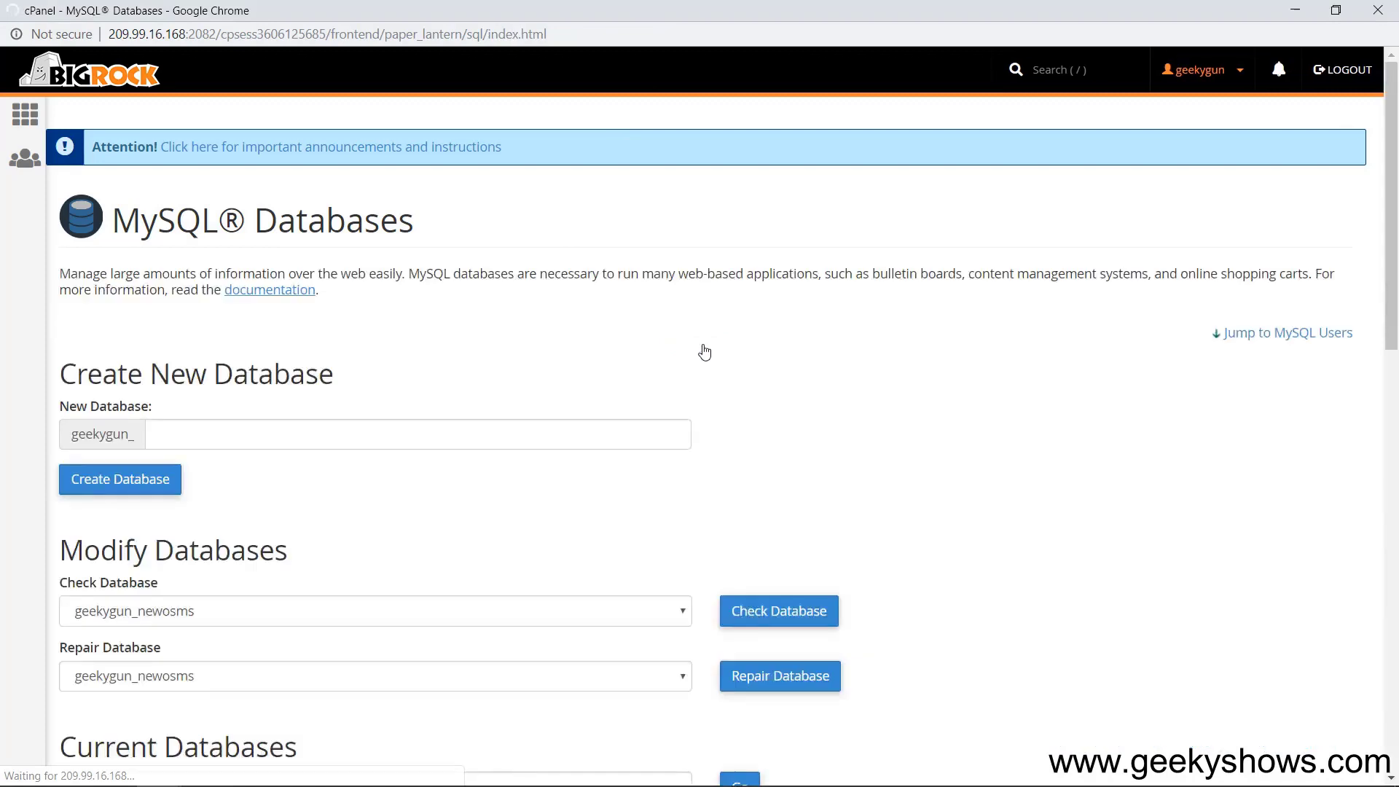
pyautogui.scroll(-5, 794, 353)
pyautogui.scroll(5, 603, 406)
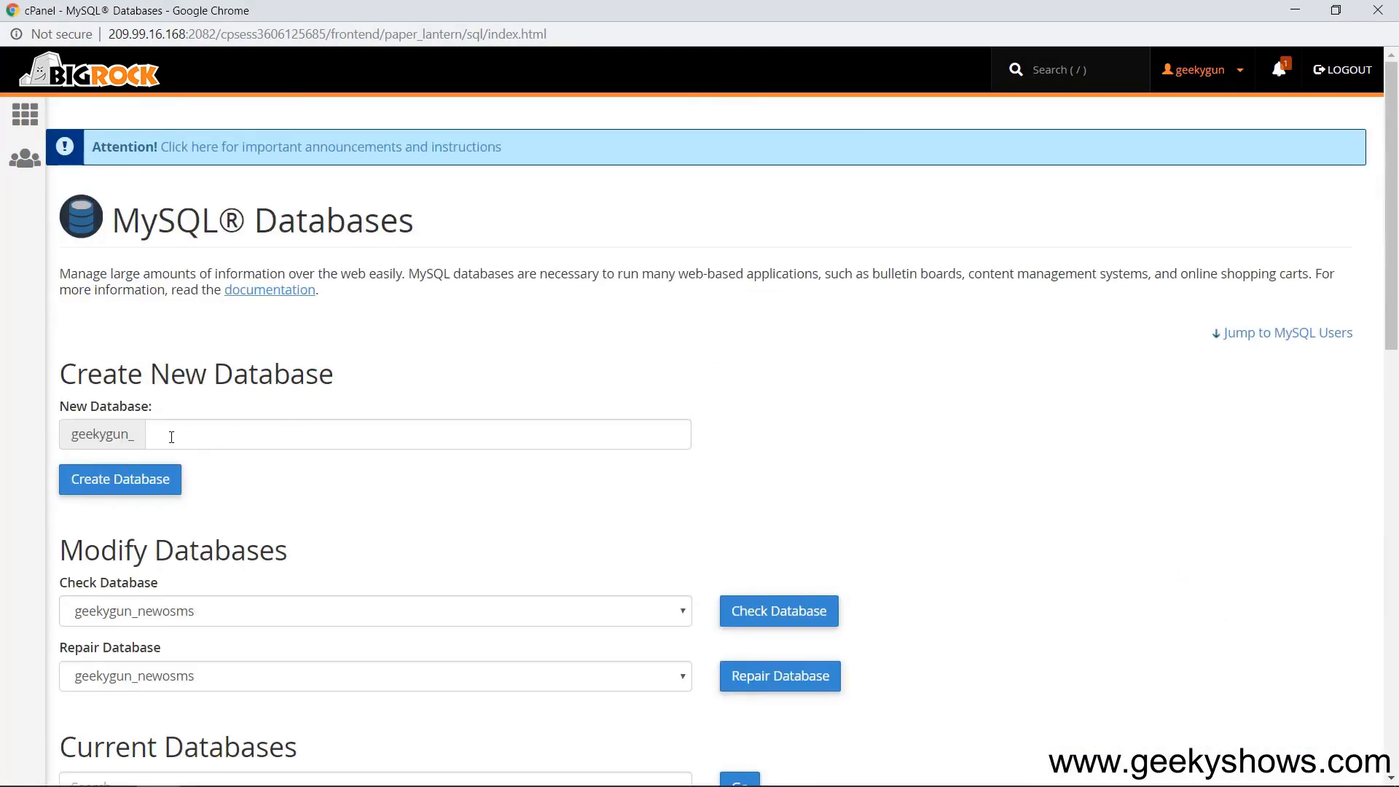
pyautogui.scroll(-2, 310, 501)
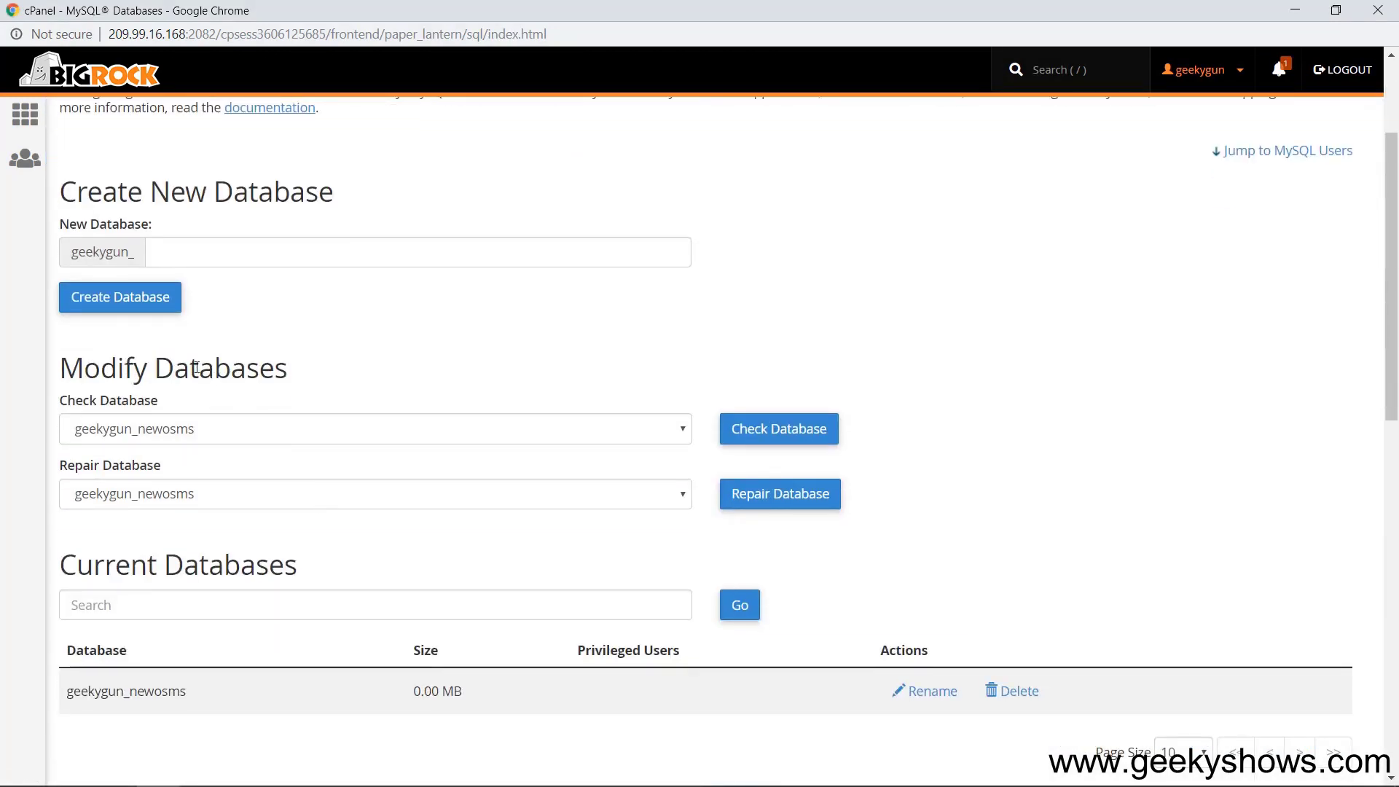
pyautogui.moveTo(190, 368); pyautogui.dragTo(297, 383)
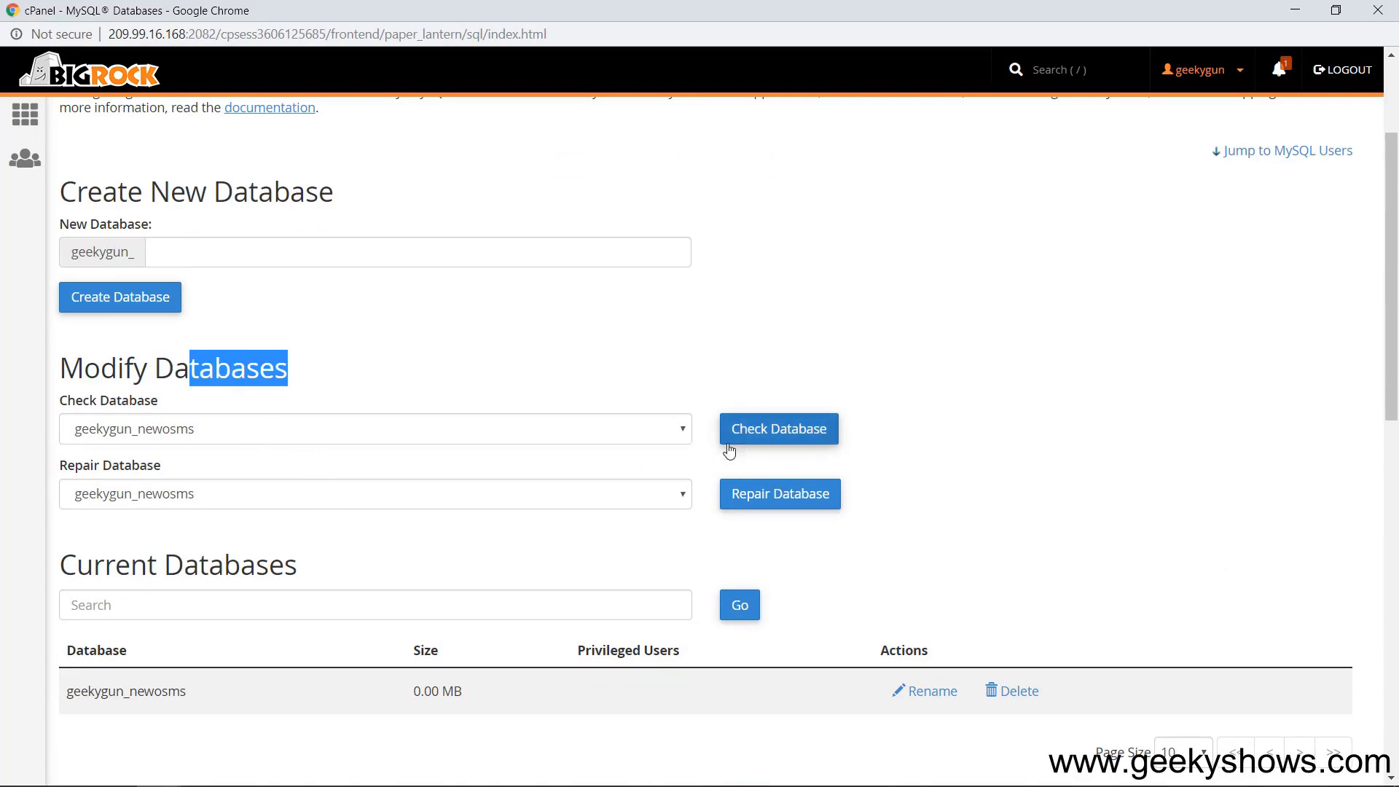
pyautogui.scroll(-3, 740, 521)
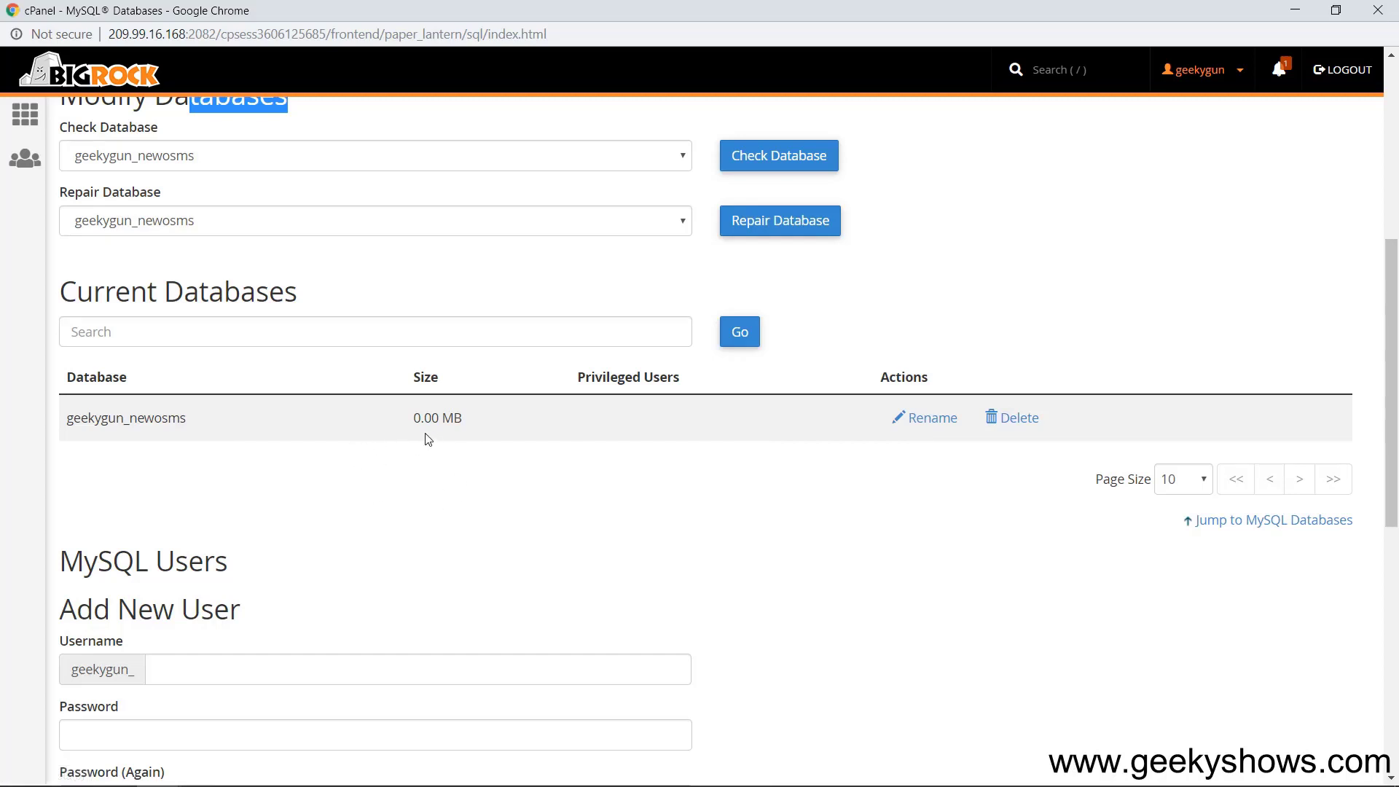
pyautogui.scroll(-3, 484, 509)
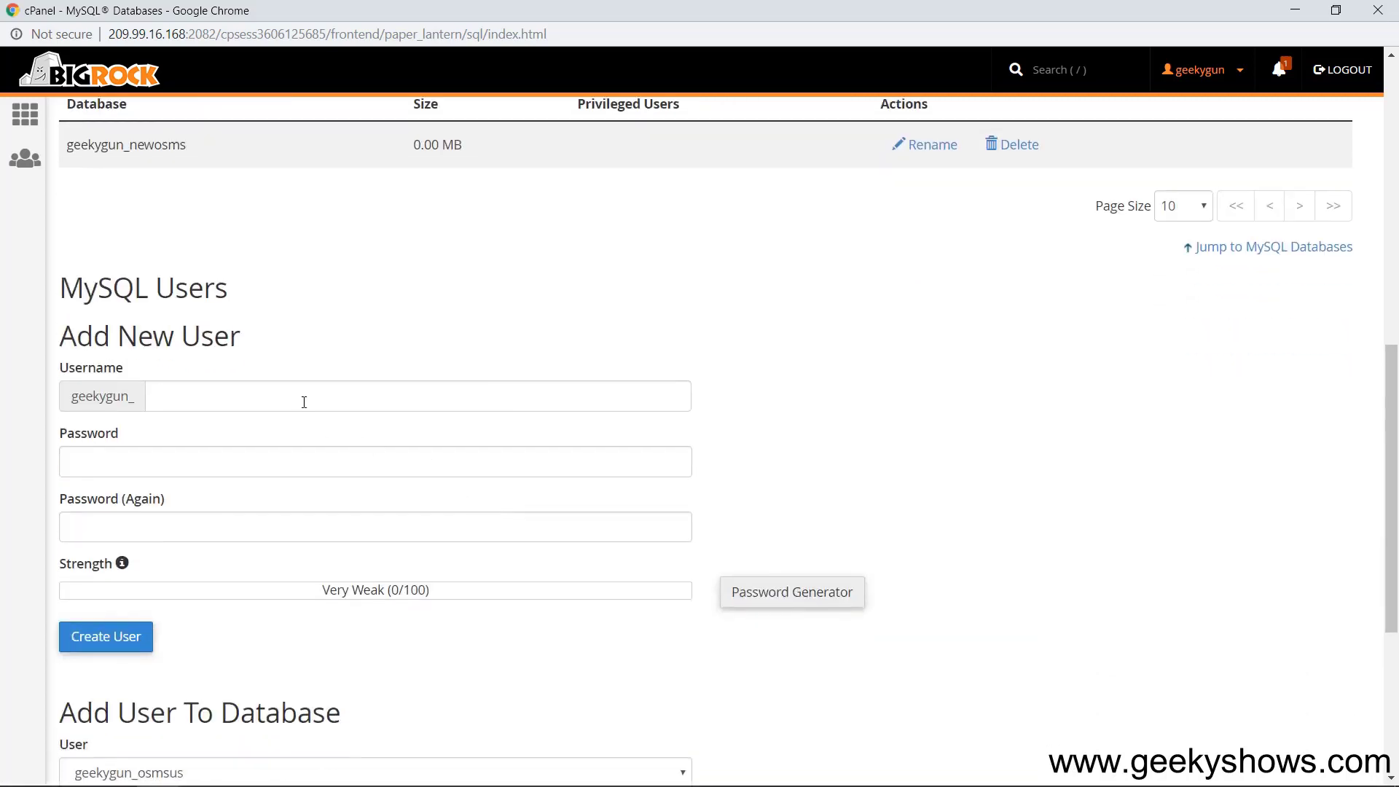
pyautogui.scroll(-4, 376, 608)
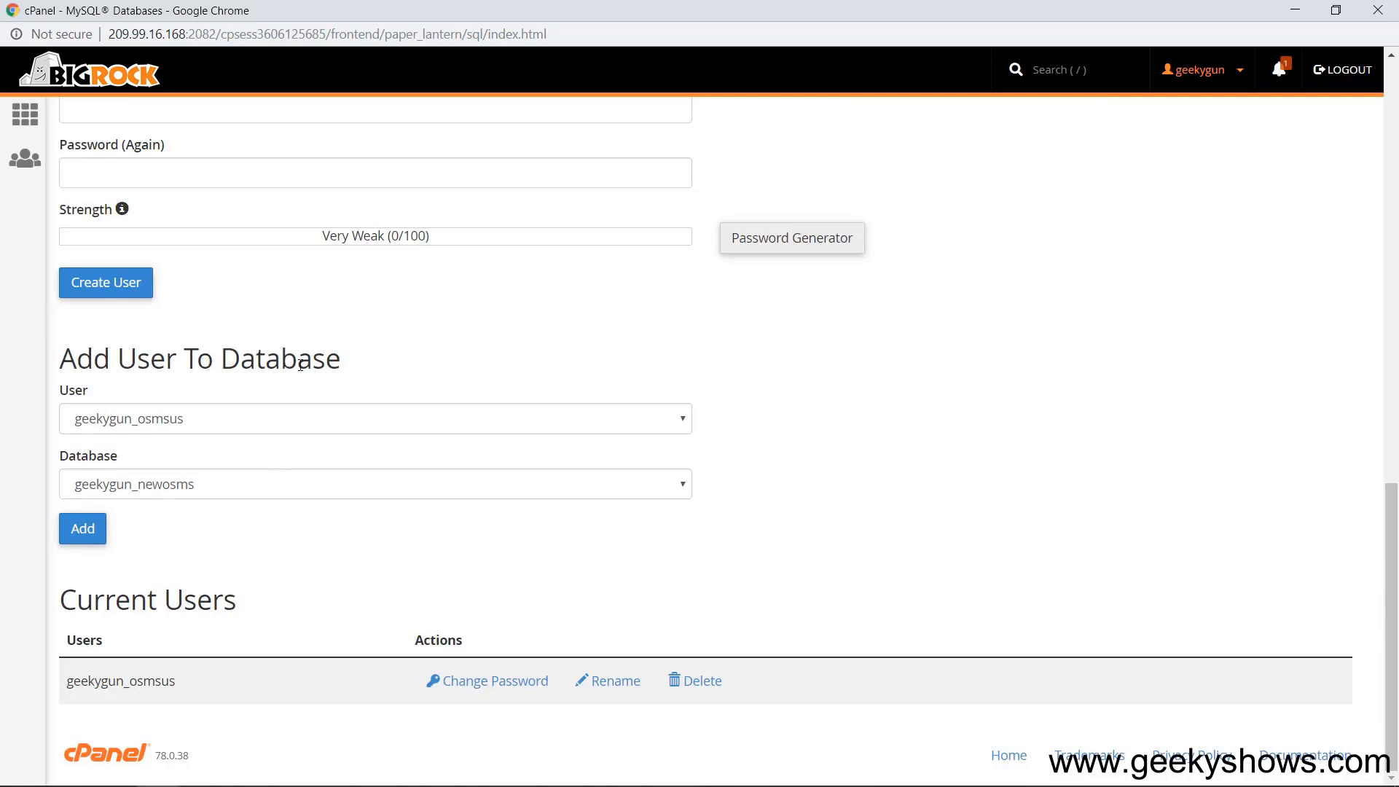
pyautogui.moveTo(127, 358); pyautogui.dragTo(167, 360)
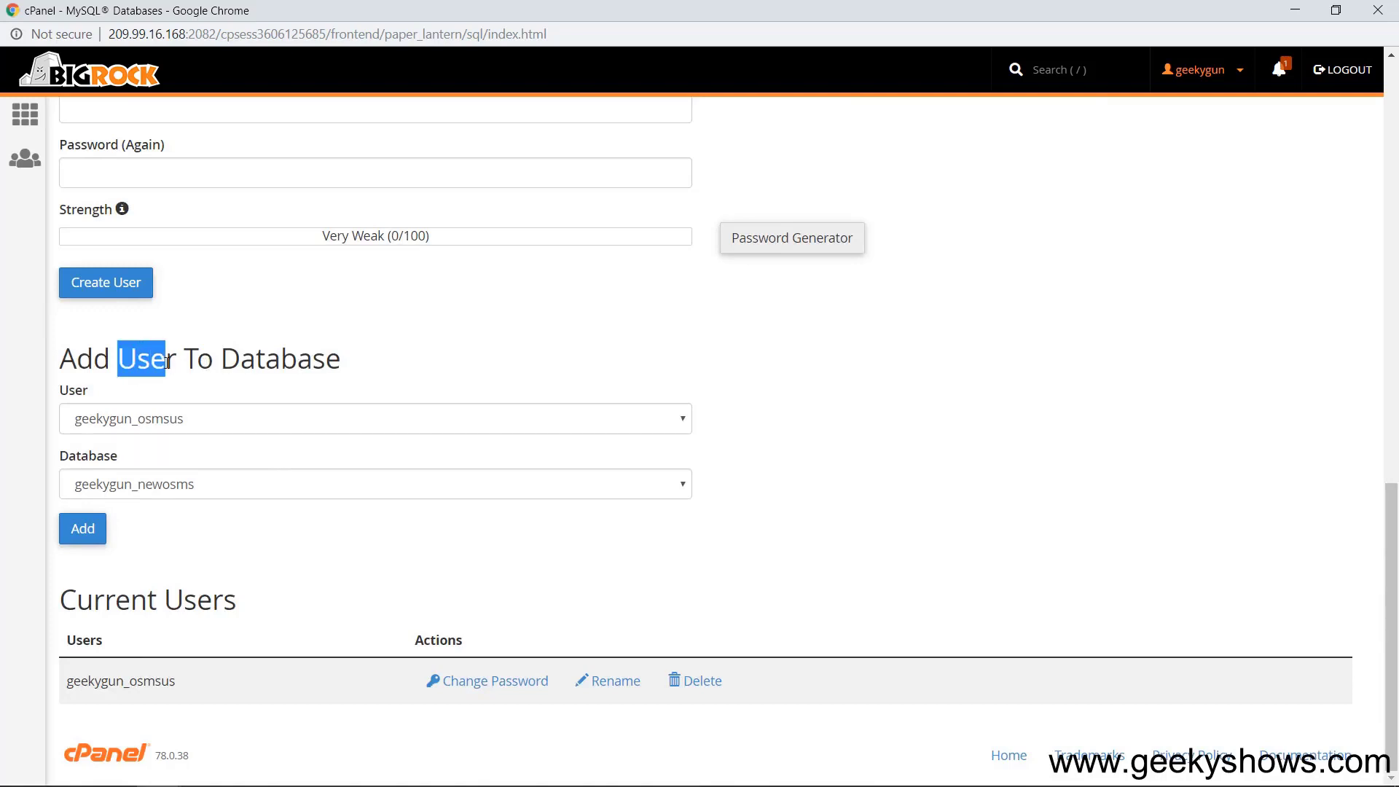
pyautogui.doubleClick(232, 365)
pyautogui.click(486, 364)
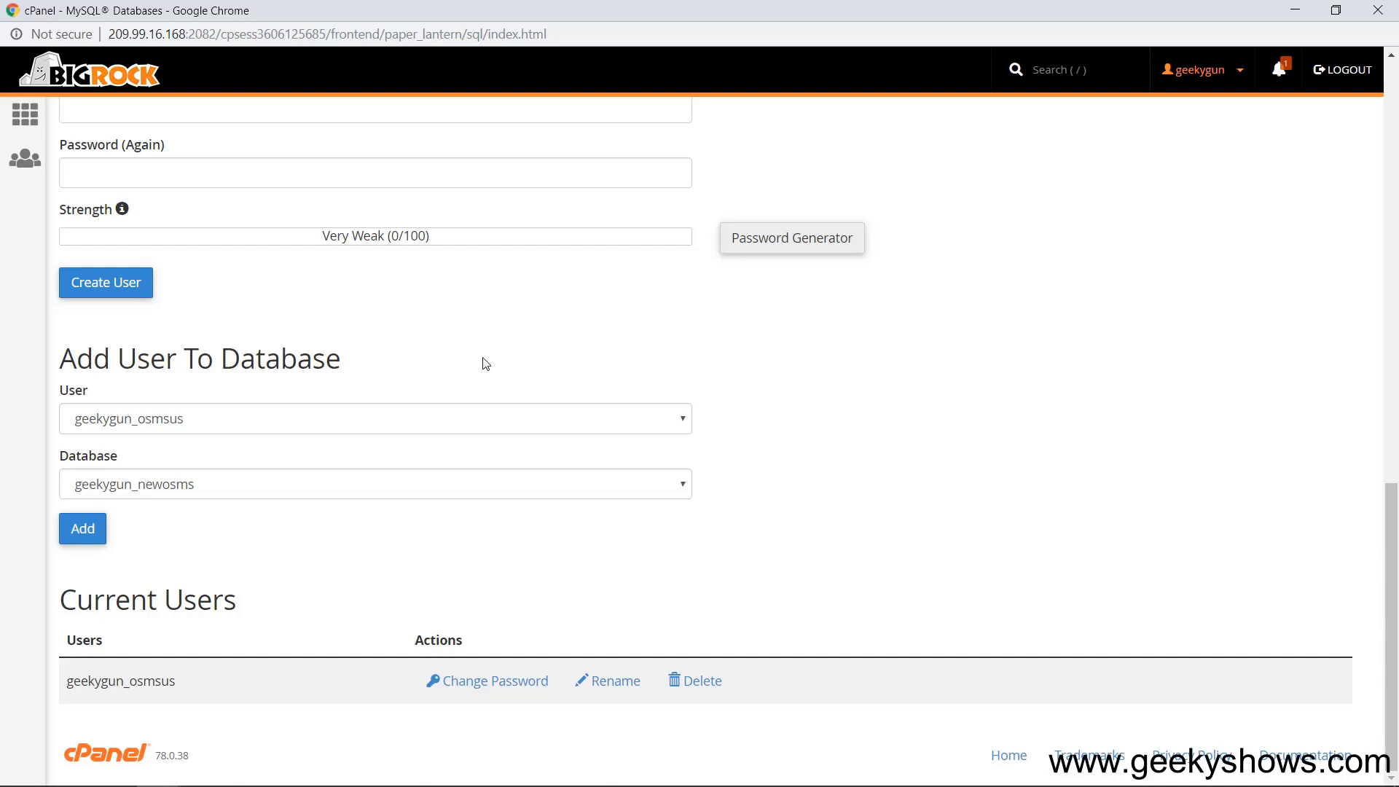
# Add the new MySQL user to the newosms database using the Add User To Database dropdowns
pyautogui.click(486, 428)
pyautogui.click(351, 444)
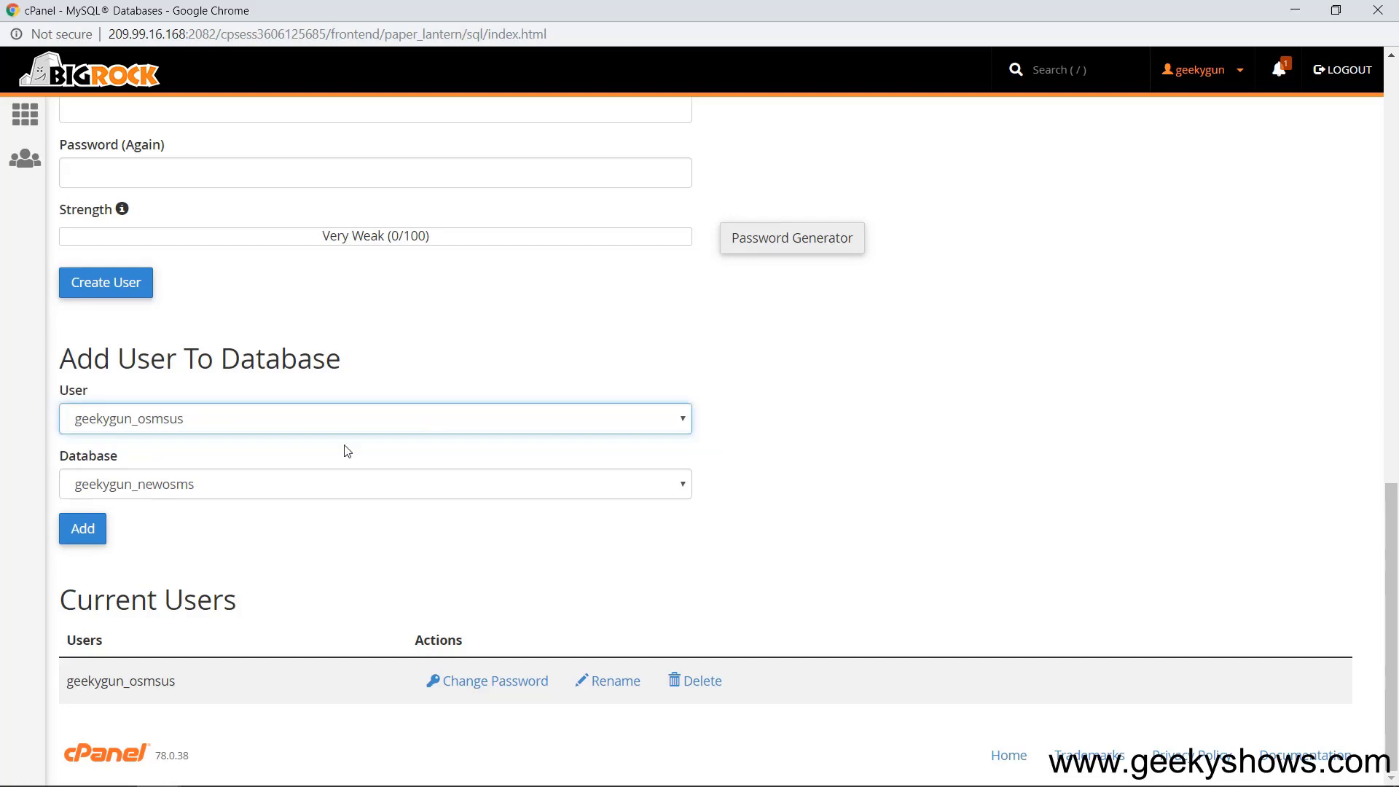
pyautogui.click(180, 422)
pyautogui.click(181, 442)
pyautogui.click(209, 493)
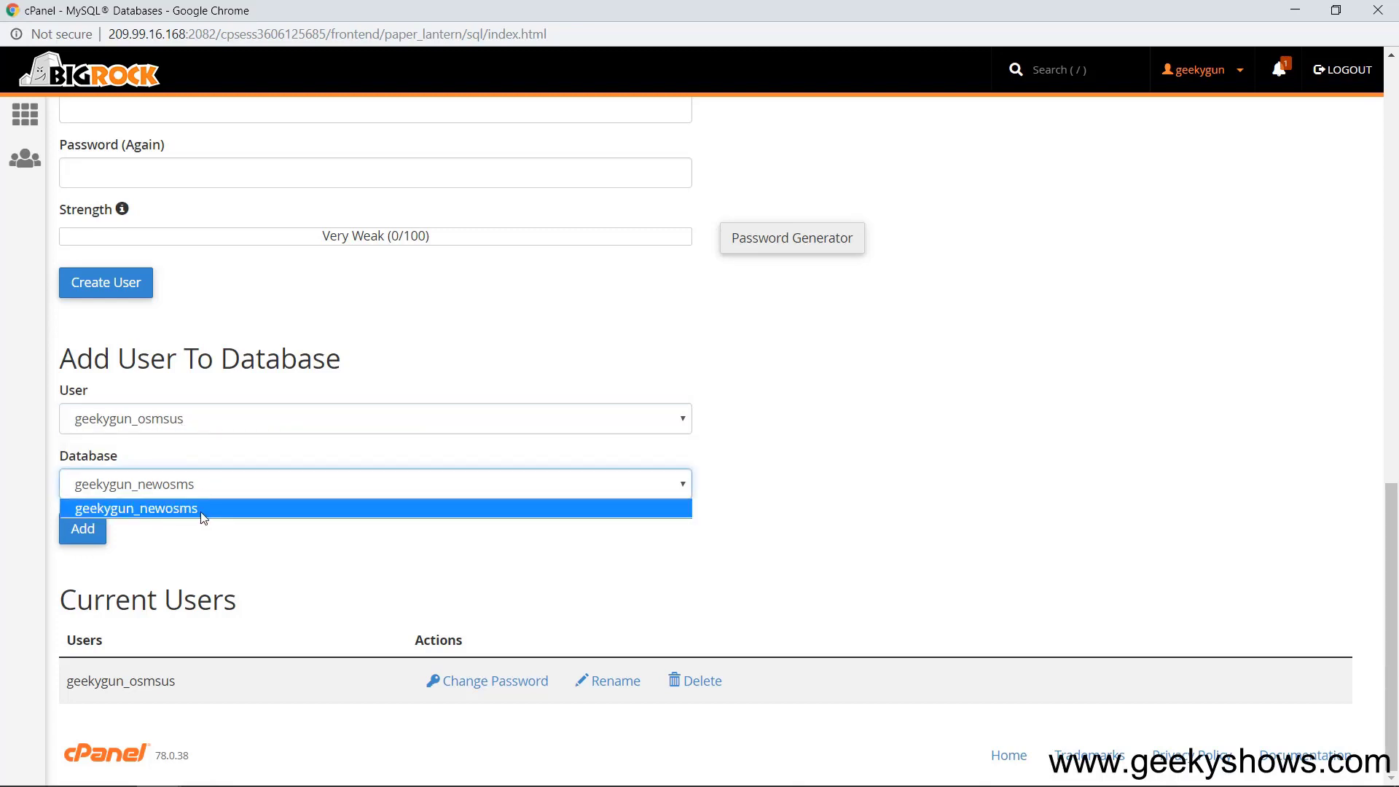
pyautogui.click(198, 512)
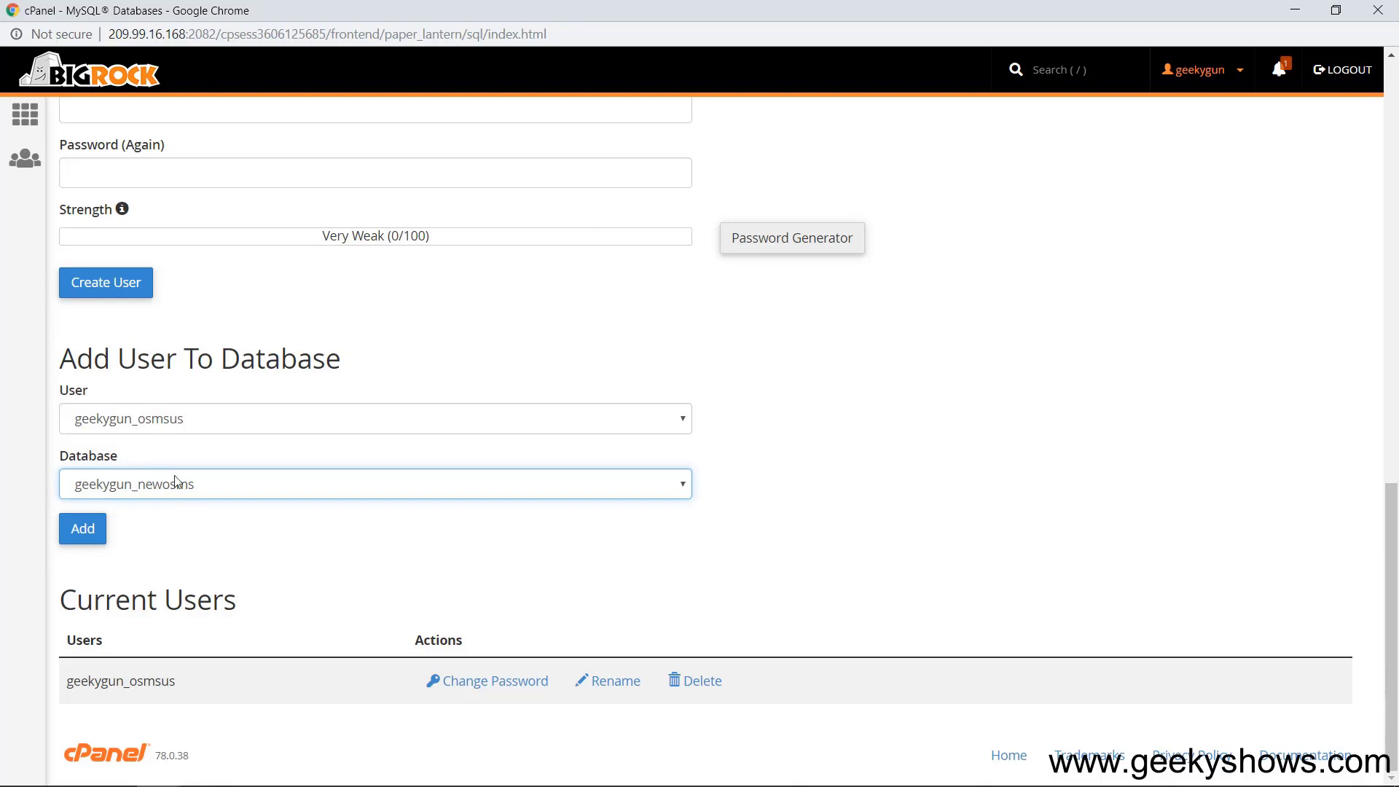
pyautogui.click(93, 537)
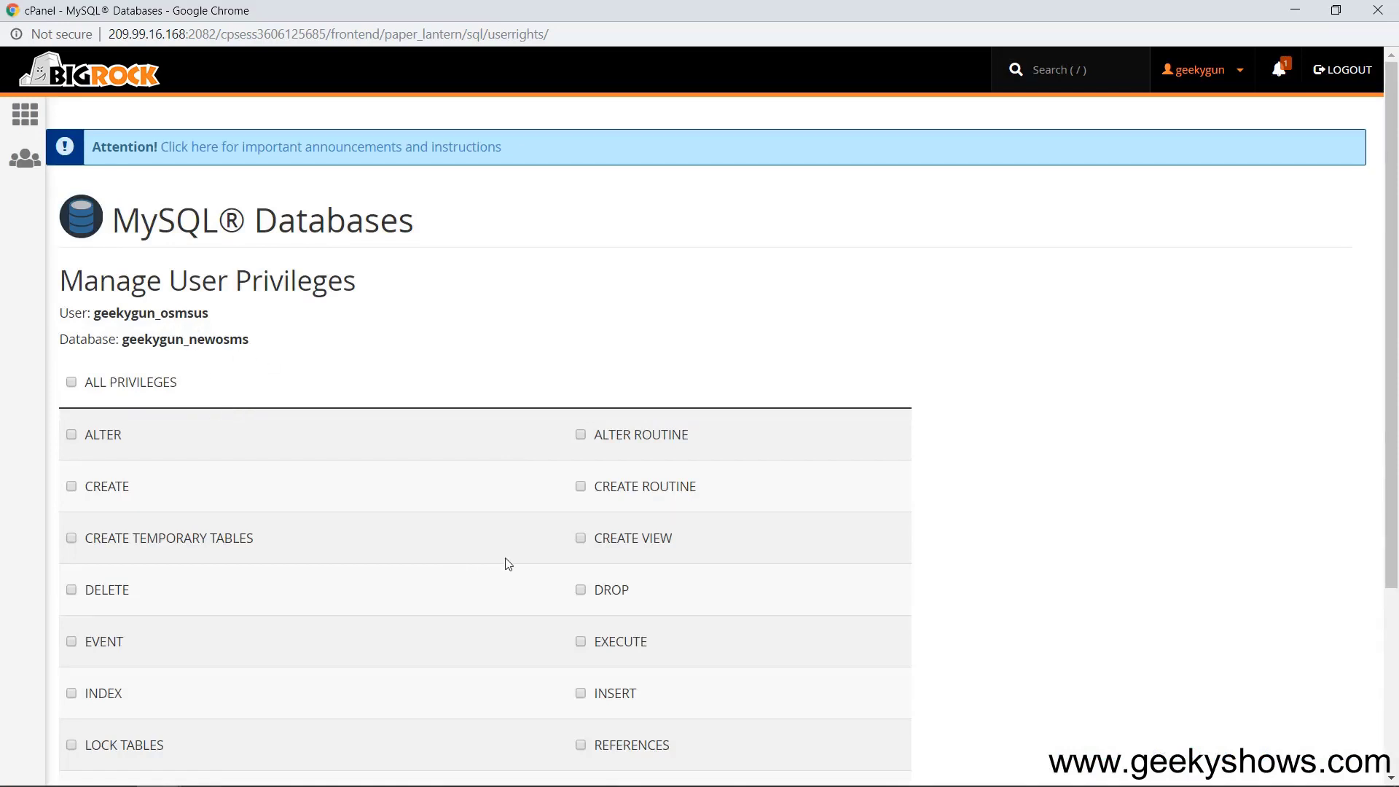
# Grant the new user ALL PRIVILEGES on the newosms database and save the changes
pyautogui.scroll(-4, 515, 547)
pyautogui.scroll(4, 515, 547)
pyautogui.click(71, 382)
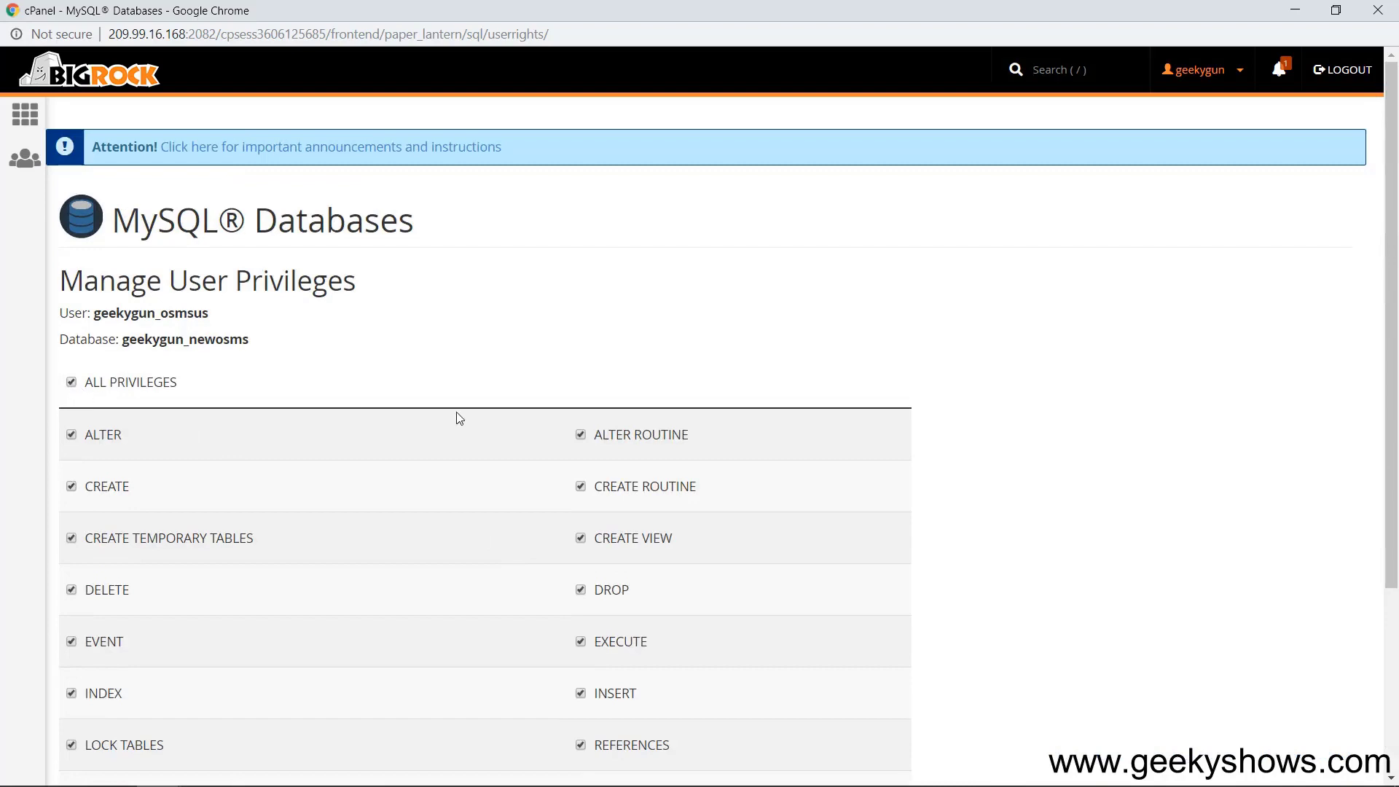
pyautogui.scroll(-4, 459, 418)
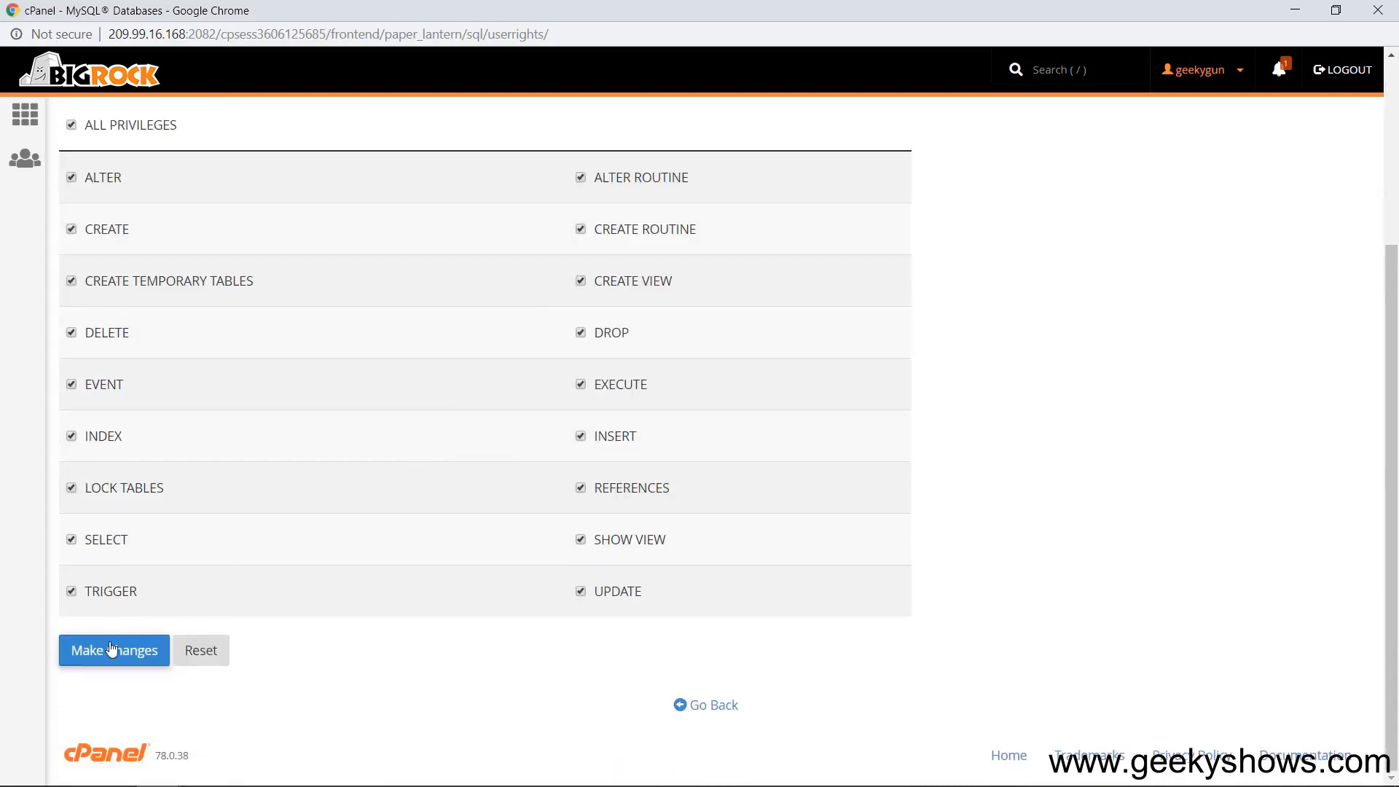
pyautogui.click(115, 657)
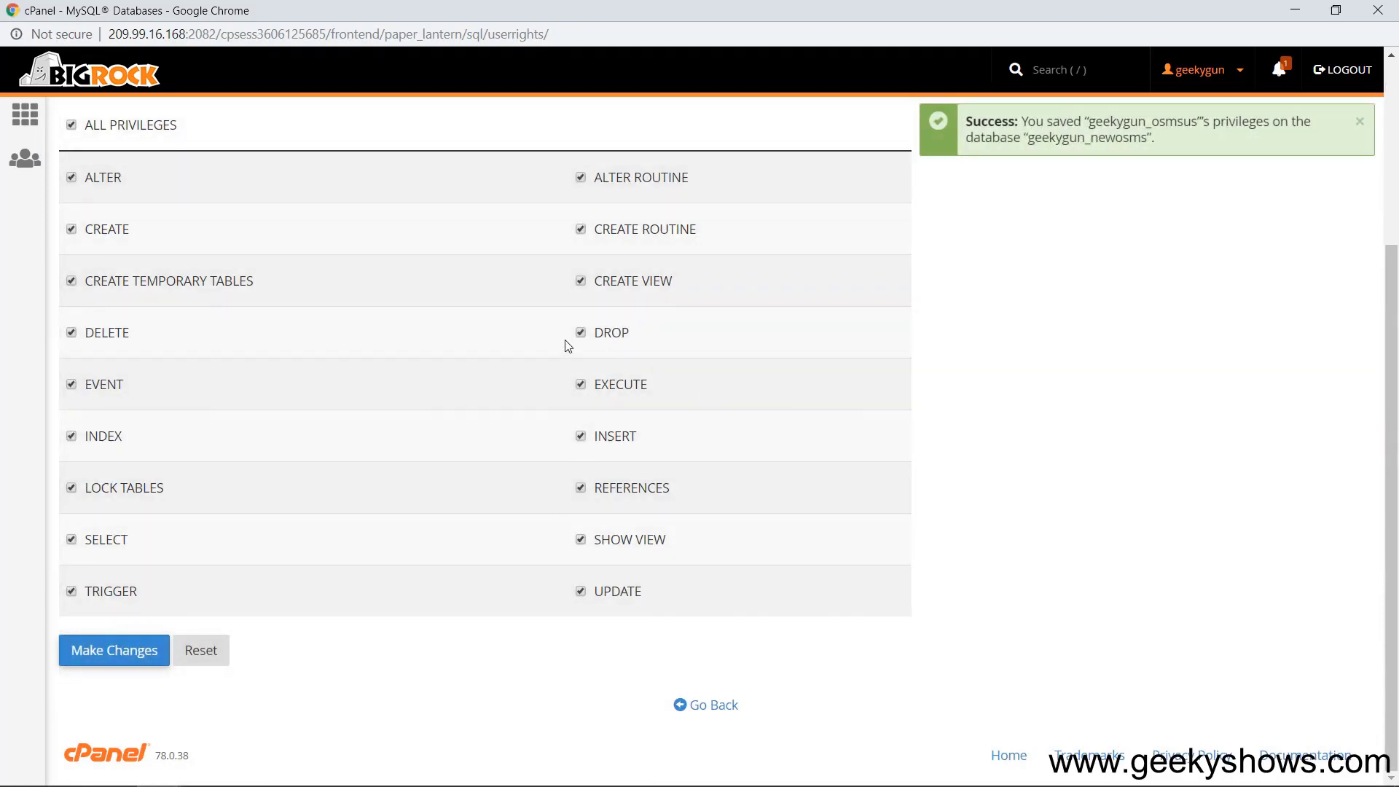
# Compare the saved user and database names with the notes, then return to MySQL Databases
pyautogui.scroll(3, 558, 414)
pyautogui.scroll(-3, 569, 451)
pyautogui.scroll(3, 718, 696)
pyautogui.scroll(1, 720, 685)
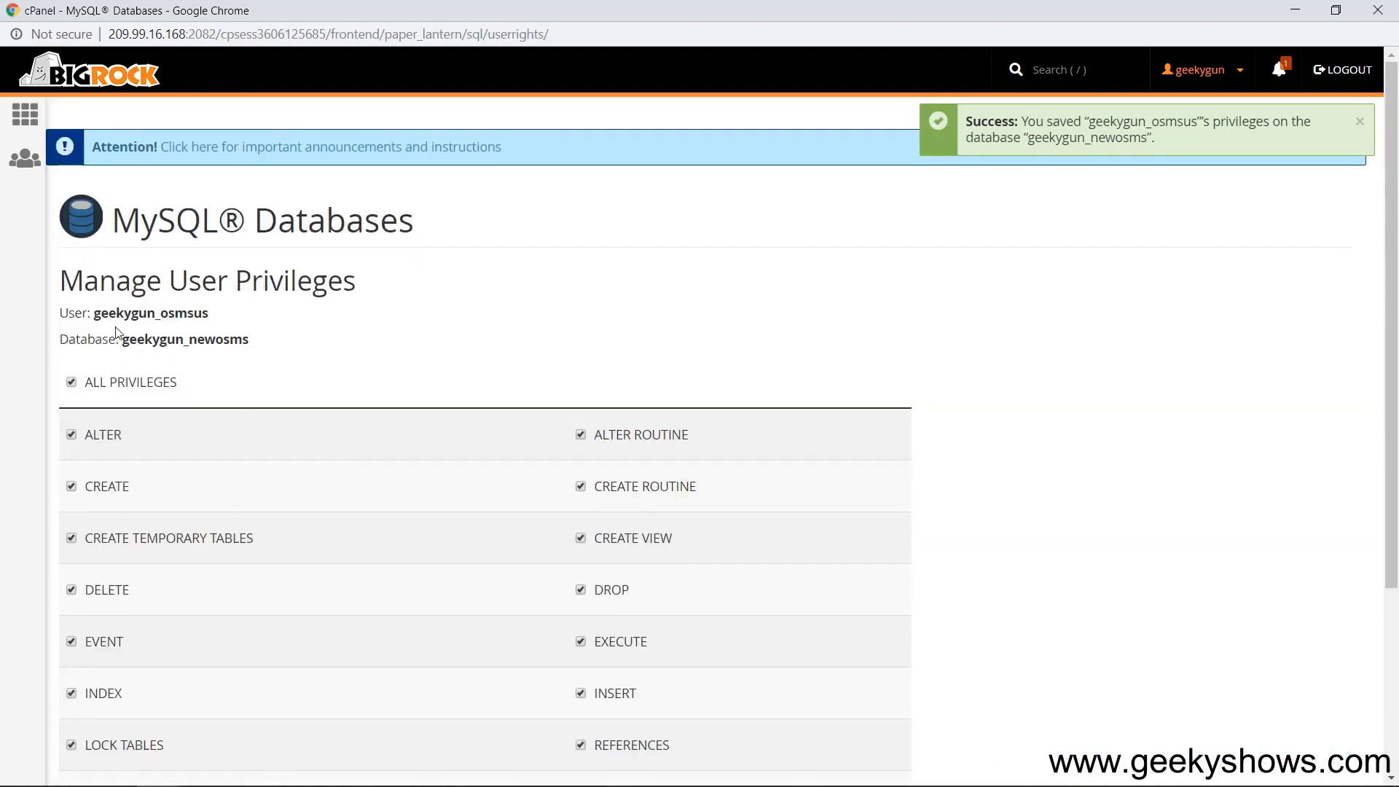
pyautogui.moveTo(261, 339); pyautogui.dragTo(61, 309)
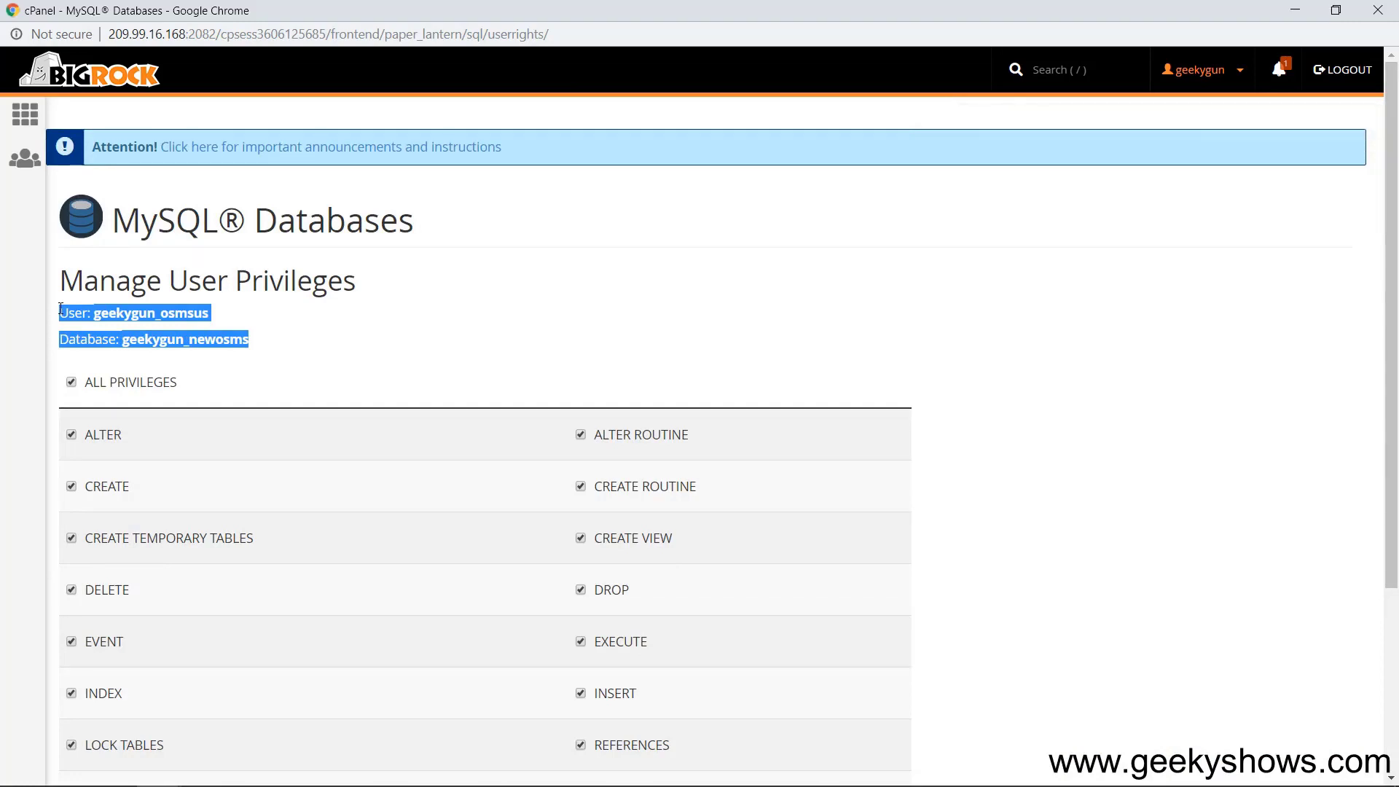
pyautogui.hotkey('alt', 'Tab')
pyautogui.moveTo(804, 429); pyautogui.dragTo(457, 391)
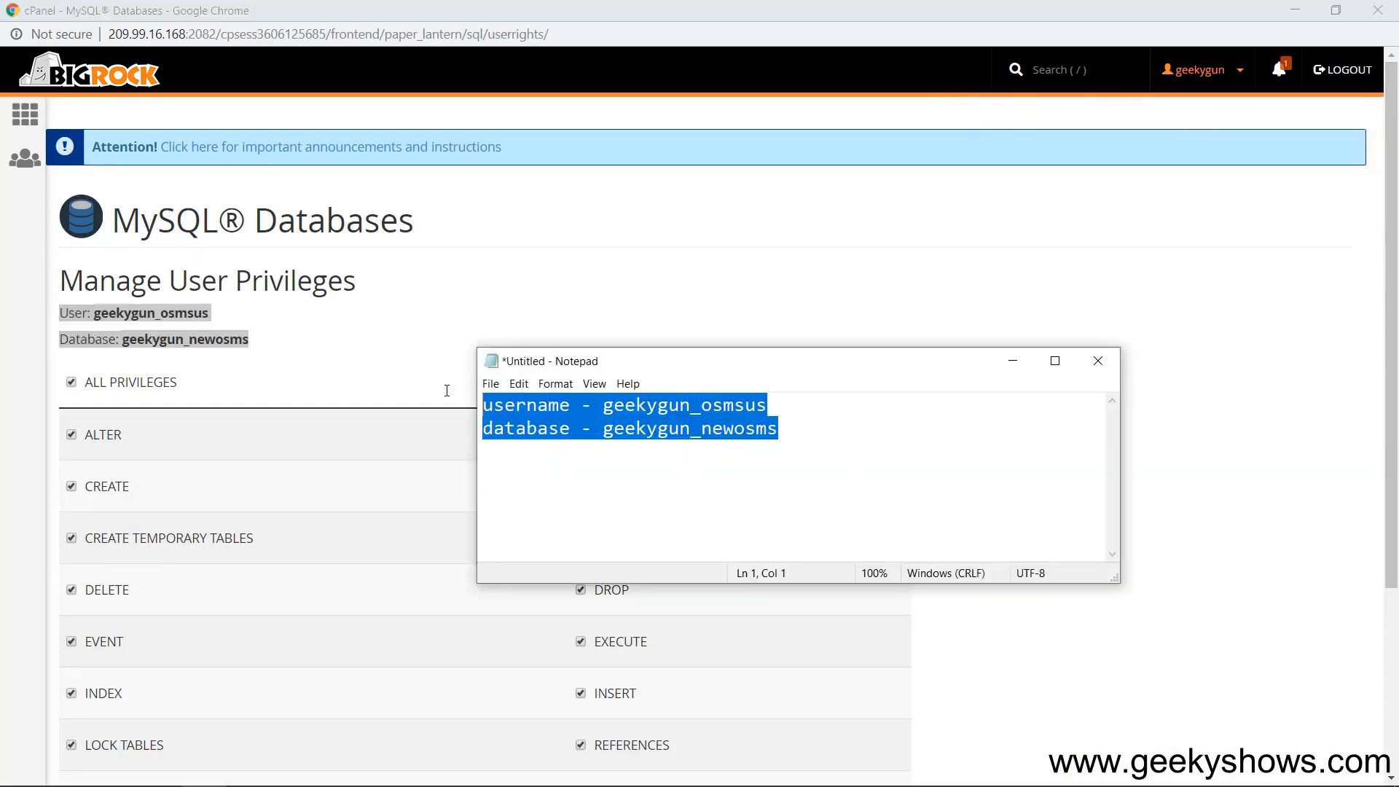
pyautogui.click(1011, 361)
pyautogui.scroll(-3, 1016, 421)
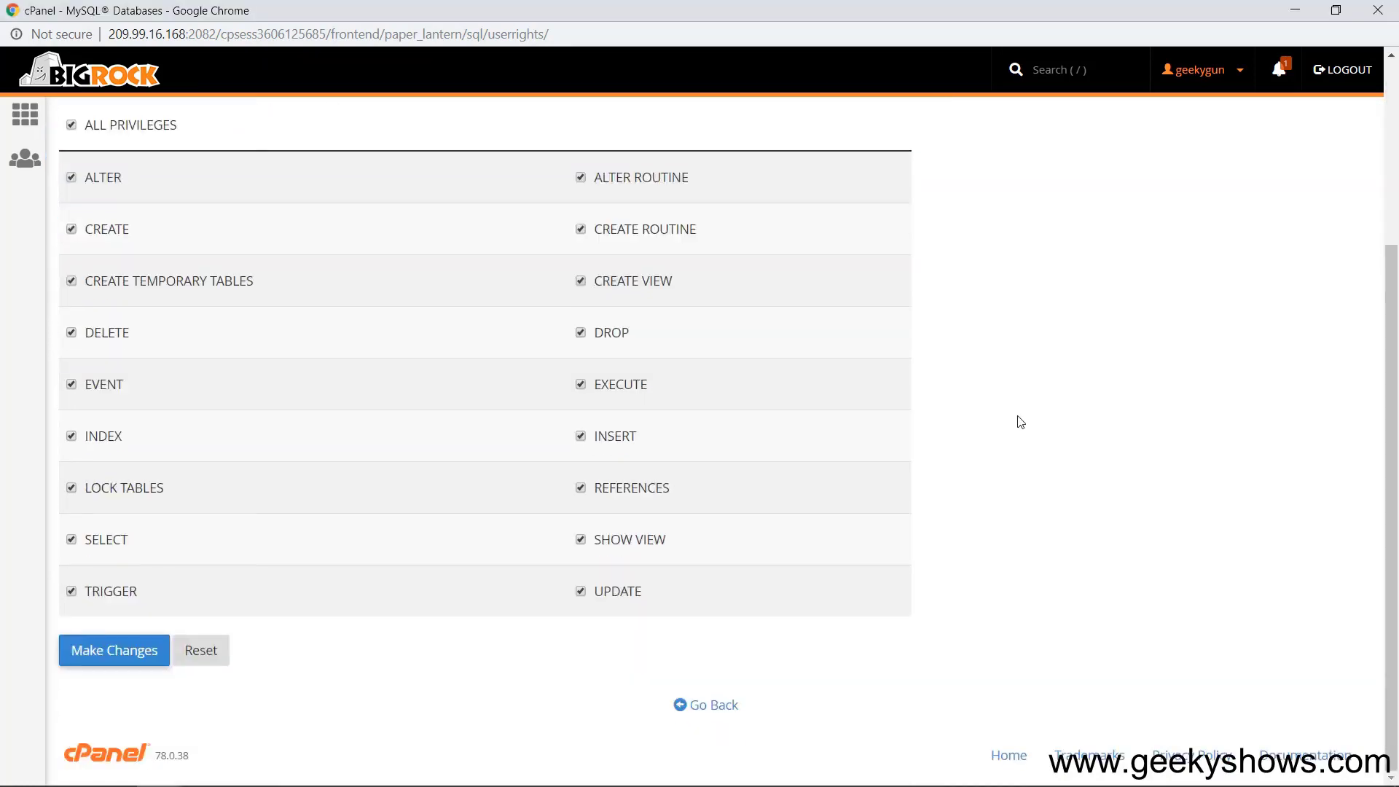
pyautogui.click(724, 710)
# Check that the newosms database appears in the Current Databases list
pyautogui.scroll(-4, 420, 469)
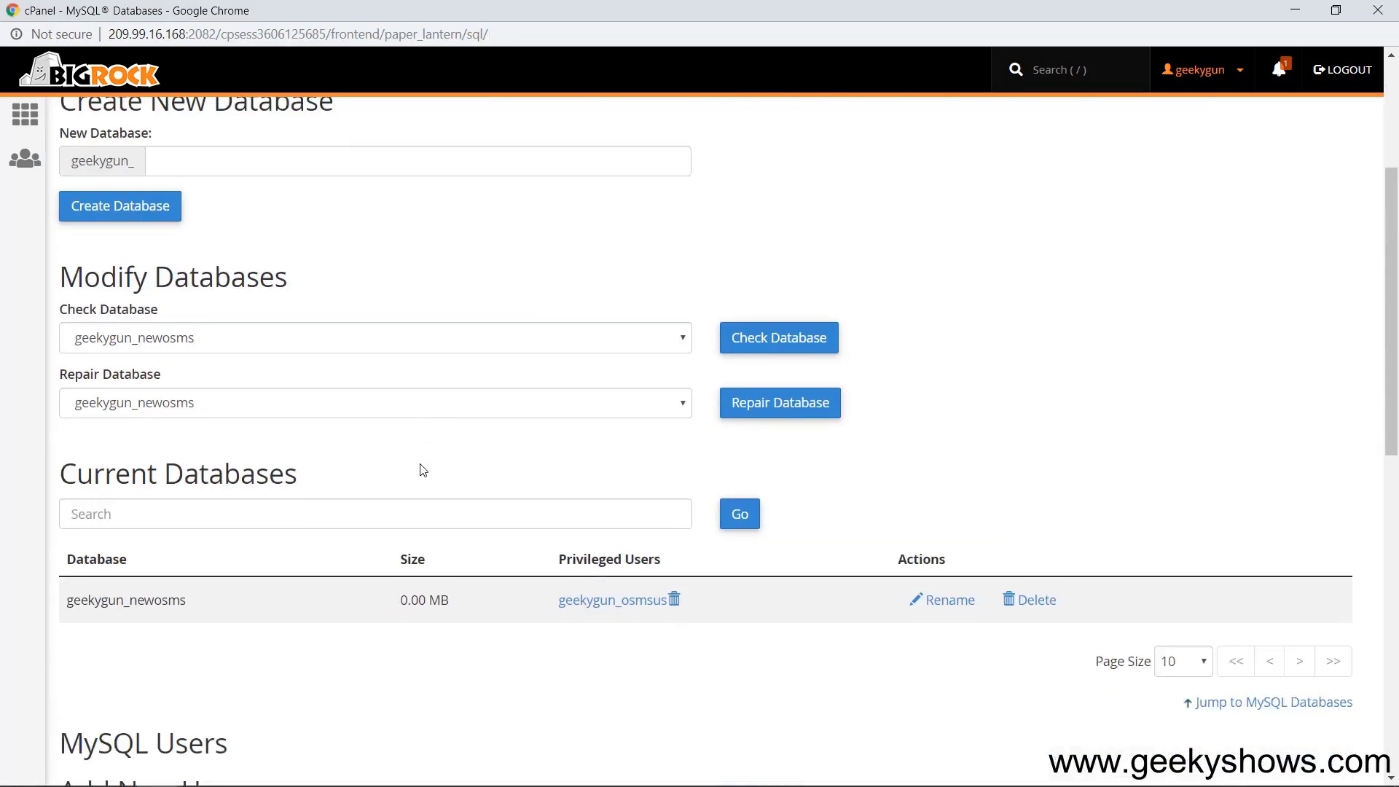
pyautogui.scroll(-3, 423, 470)
pyautogui.moveTo(109, 327); pyautogui.dragTo(194, 333)
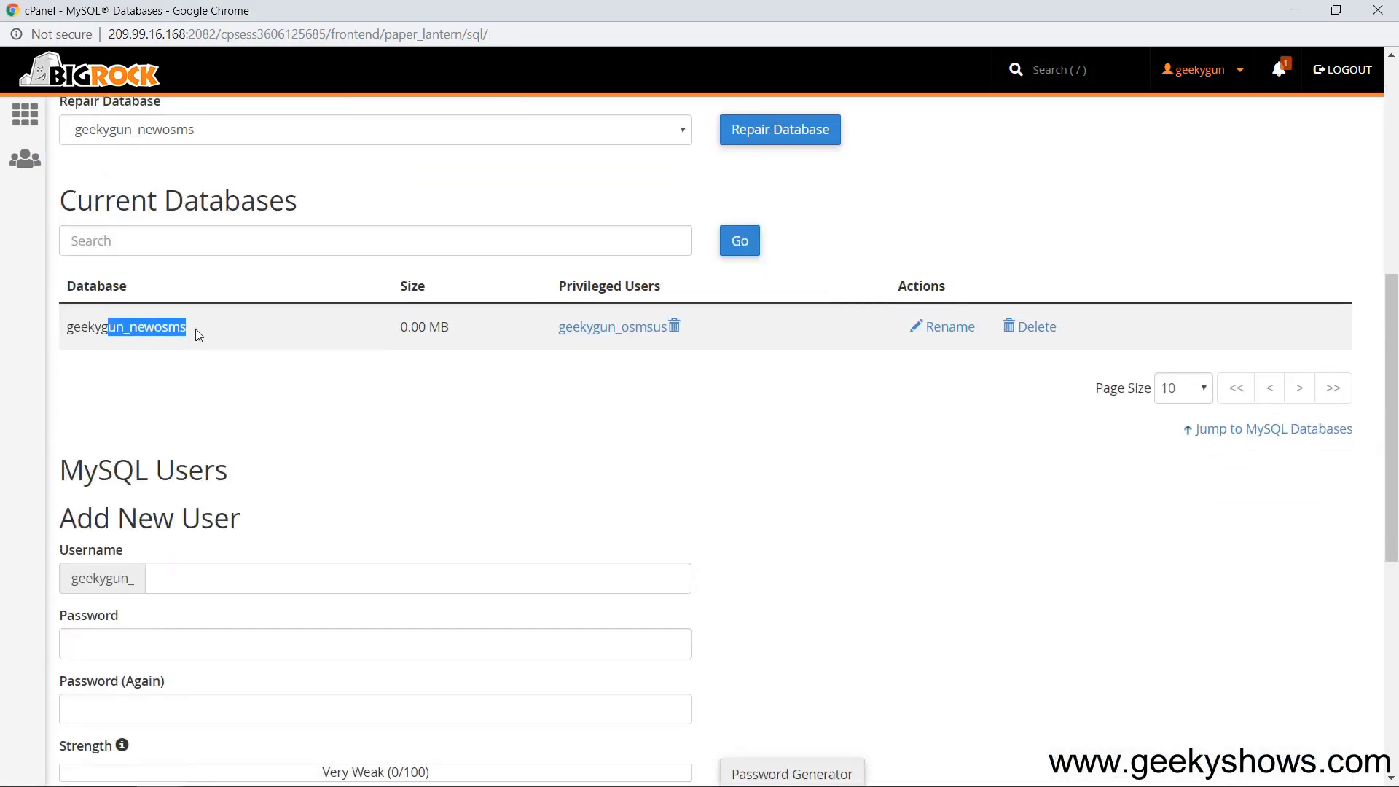
pyautogui.click(346, 405)
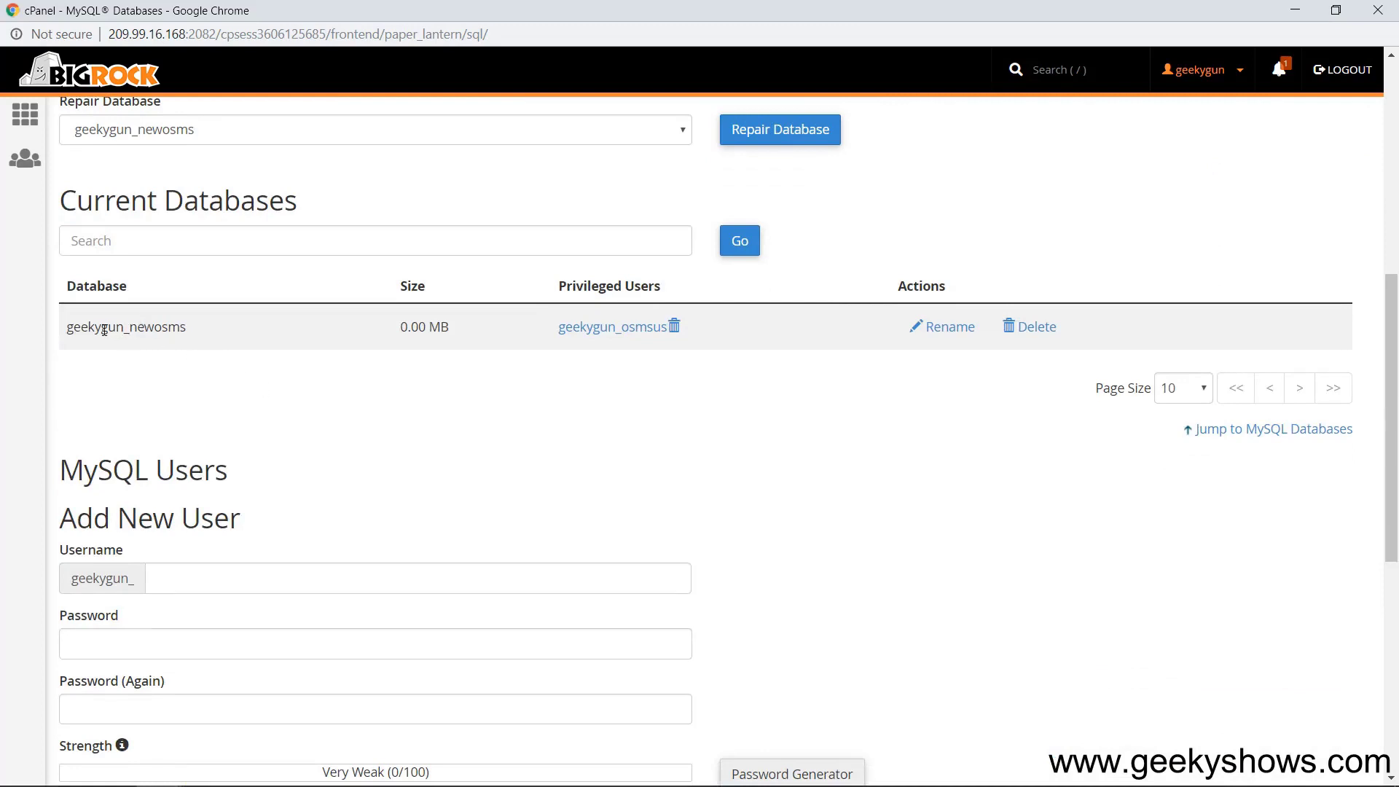
pyautogui.moveTo(102, 327); pyautogui.dragTo(179, 330)
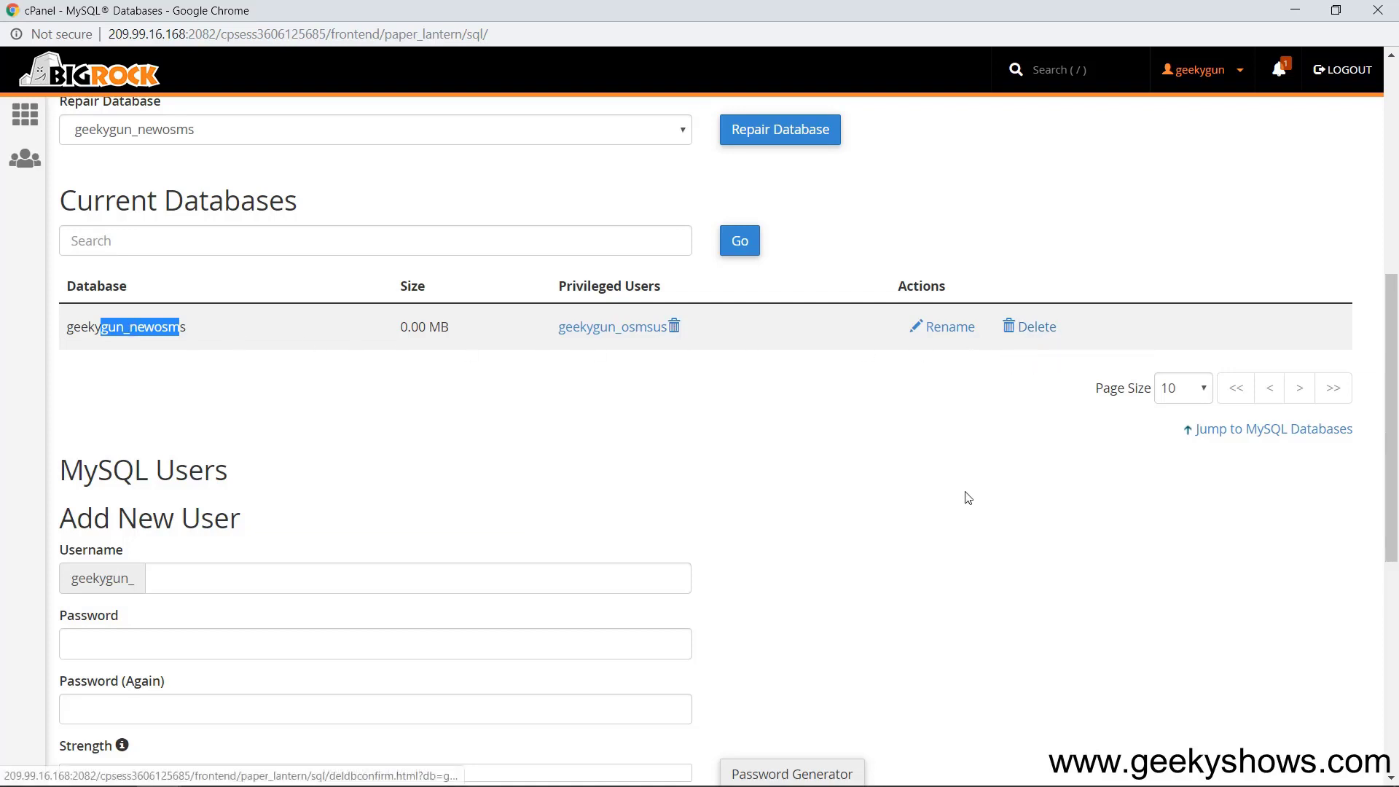
# Confirm the Current Users table lists the new MySQL user, then scroll back to the top
pyautogui.scroll(-2, 970, 499)
pyautogui.scroll(-3, 975, 505)
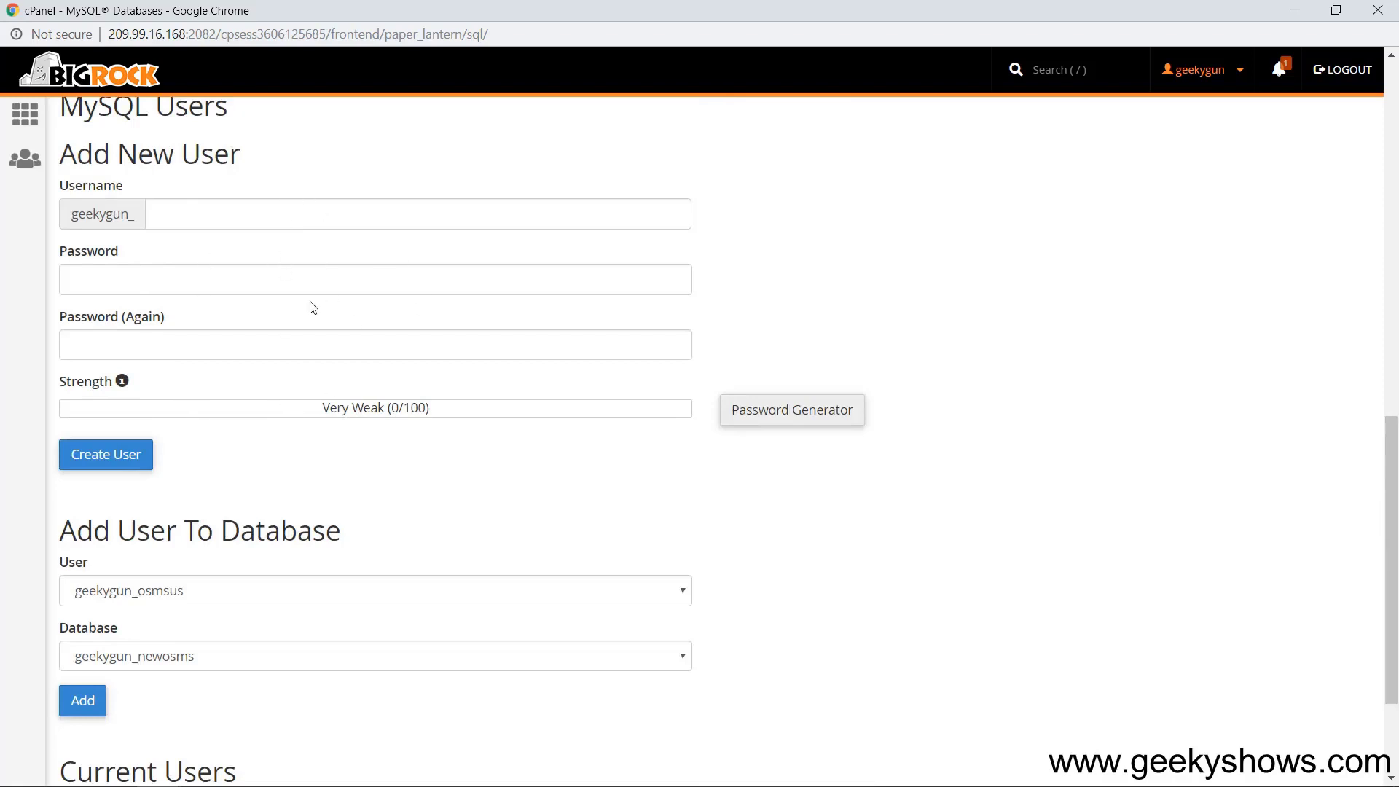
pyautogui.scroll(-2, 334, 370)
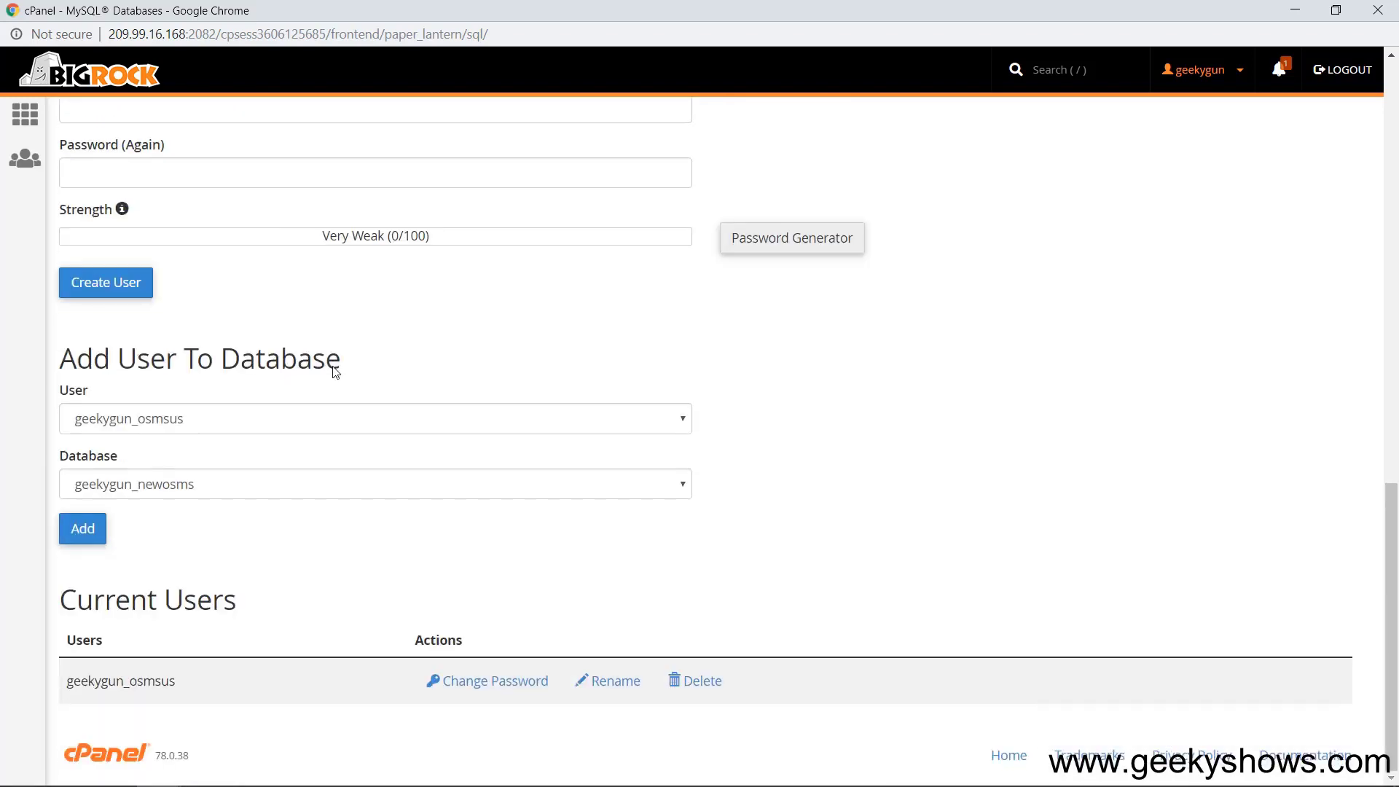
pyautogui.click(229, 427)
pyautogui.click(228, 491)
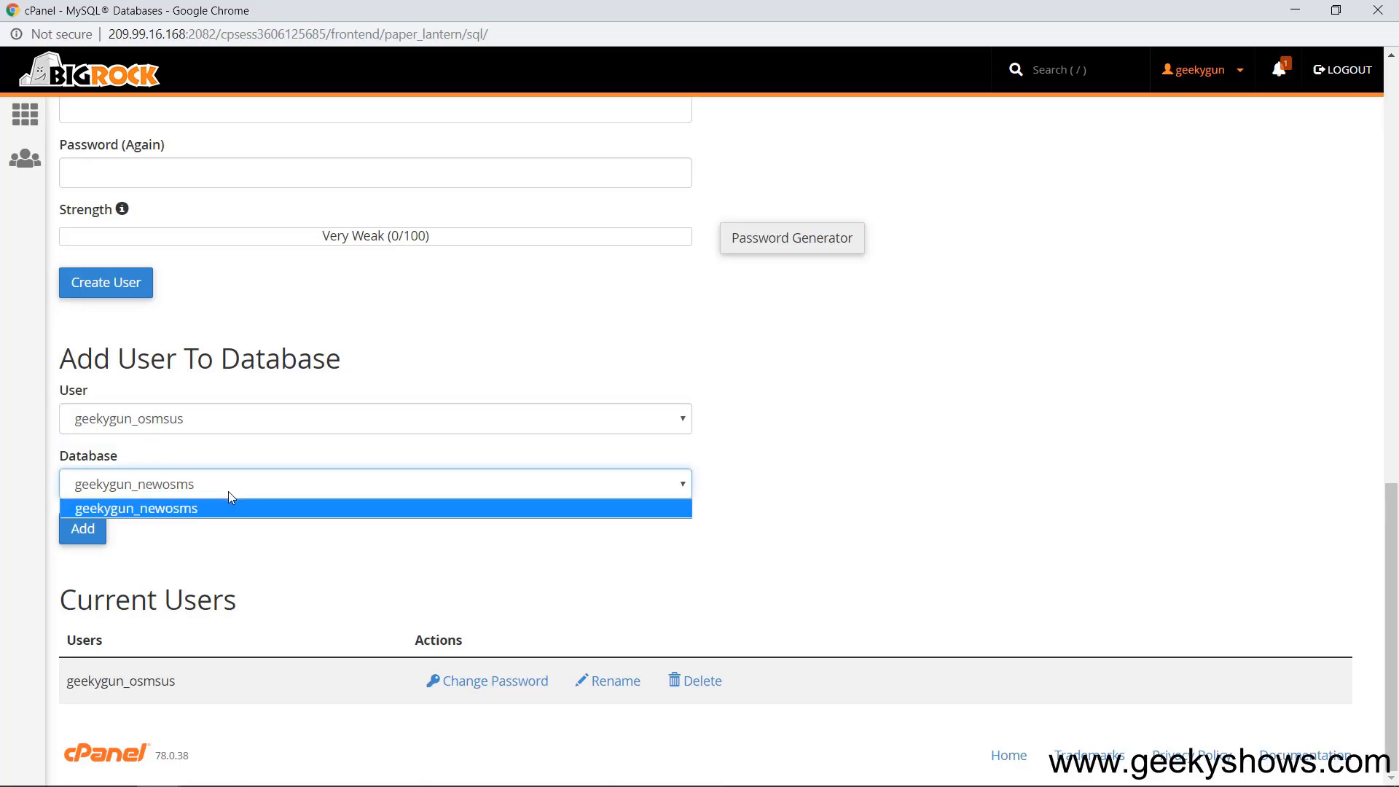
pyautogui.click(237, 538)
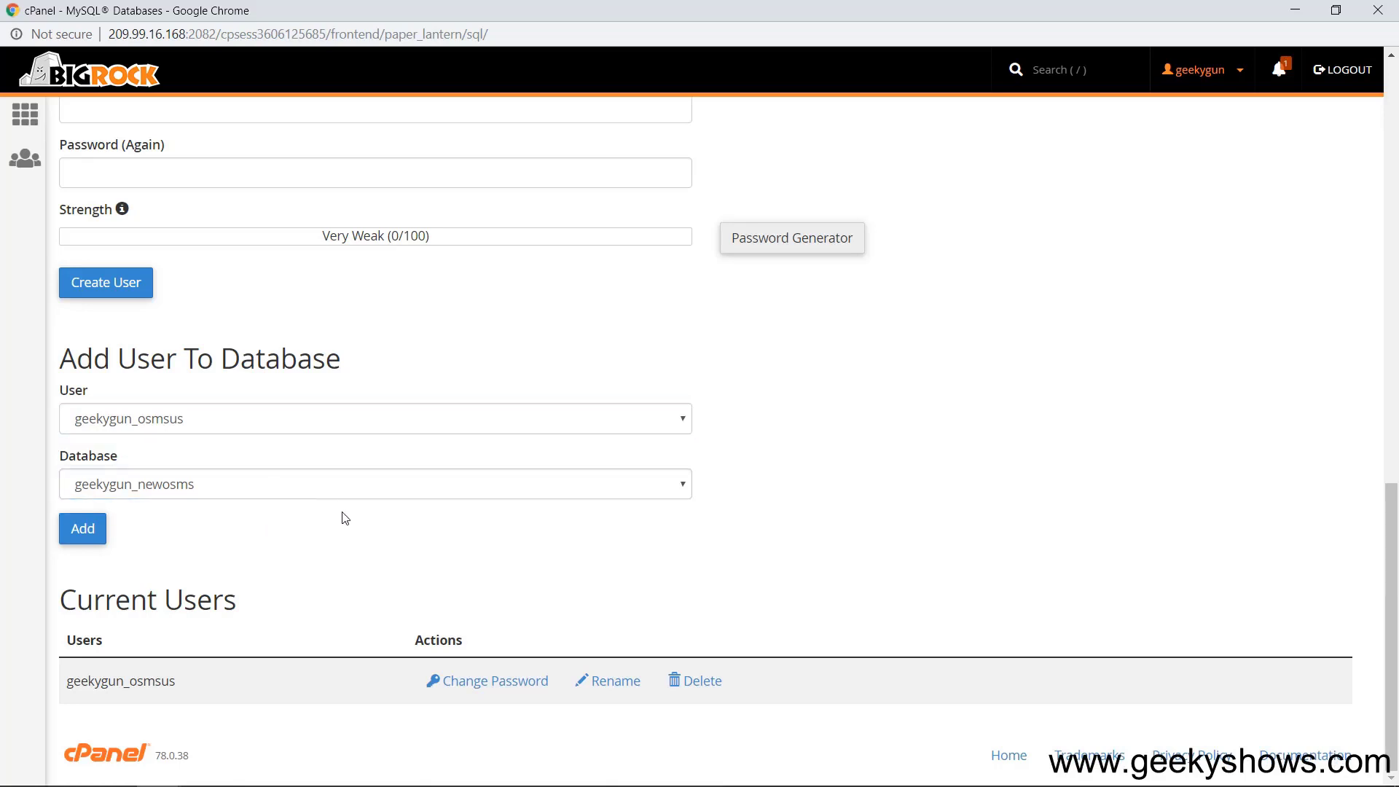
pyautogui.moveTo(128, 607); pyautogui.dragTo(298, 612)
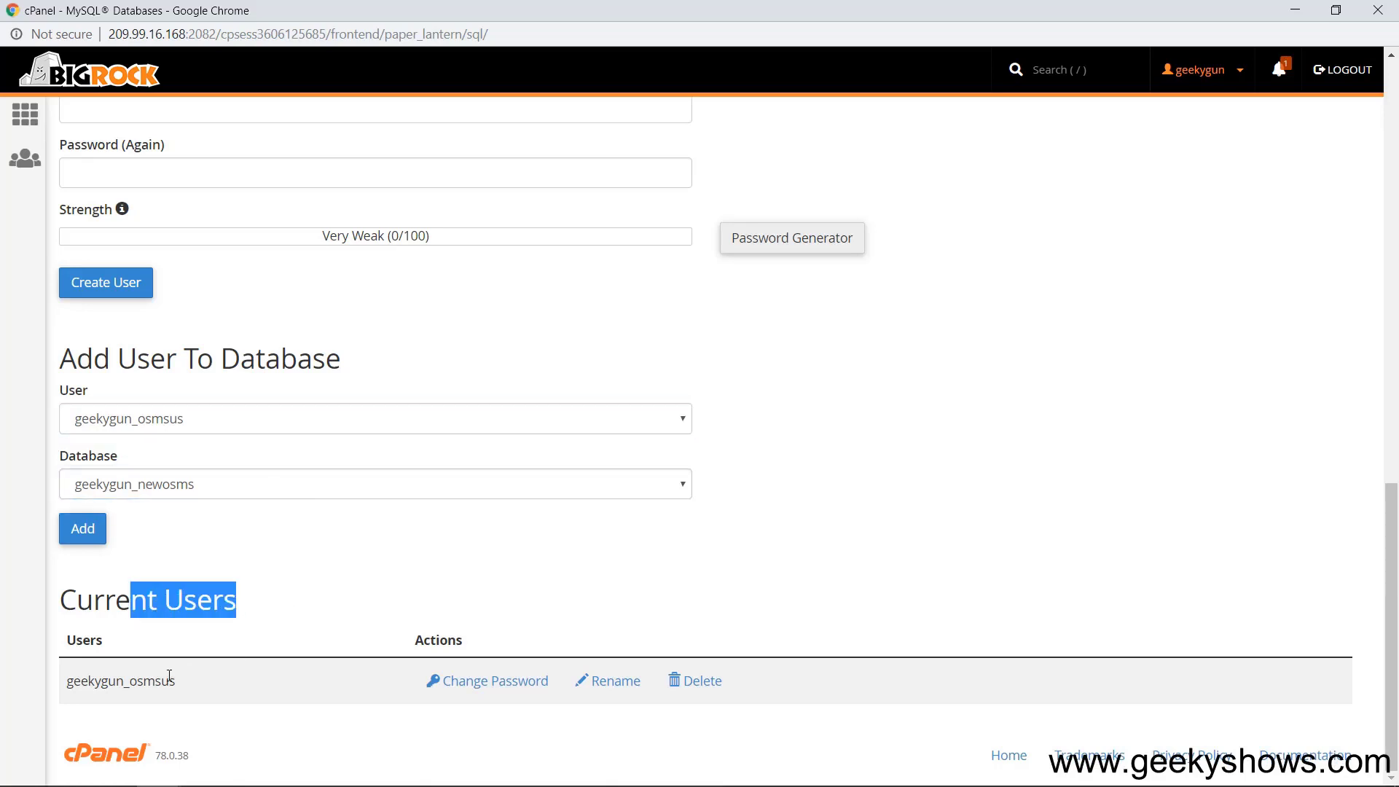
pyautogui.moveTo(175, 680); pyautogui.dragTo(143, 682)
pyautogui.click(214, 684)
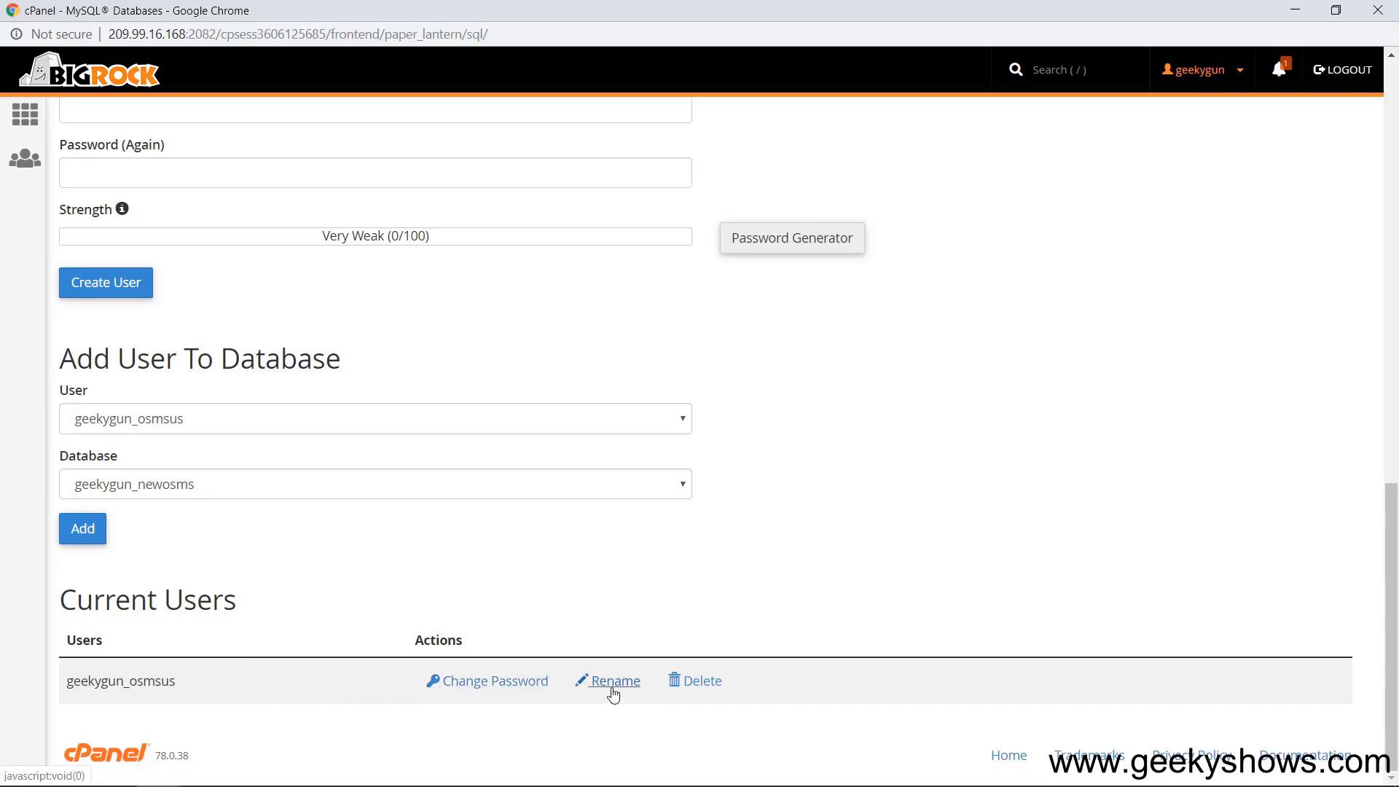
pyautogui.scroll(12, 871, 541)
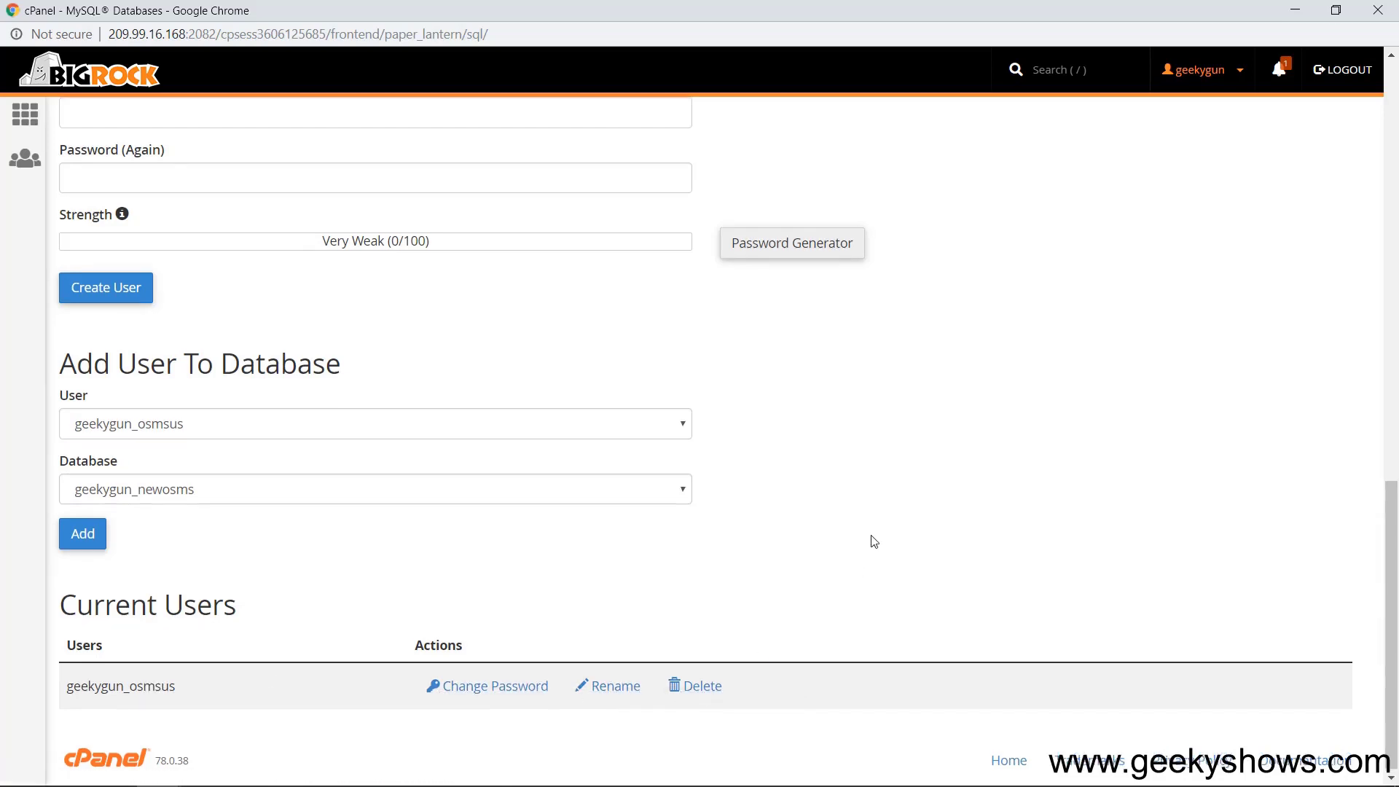
pyautogui.scroll(1, 875, 541)
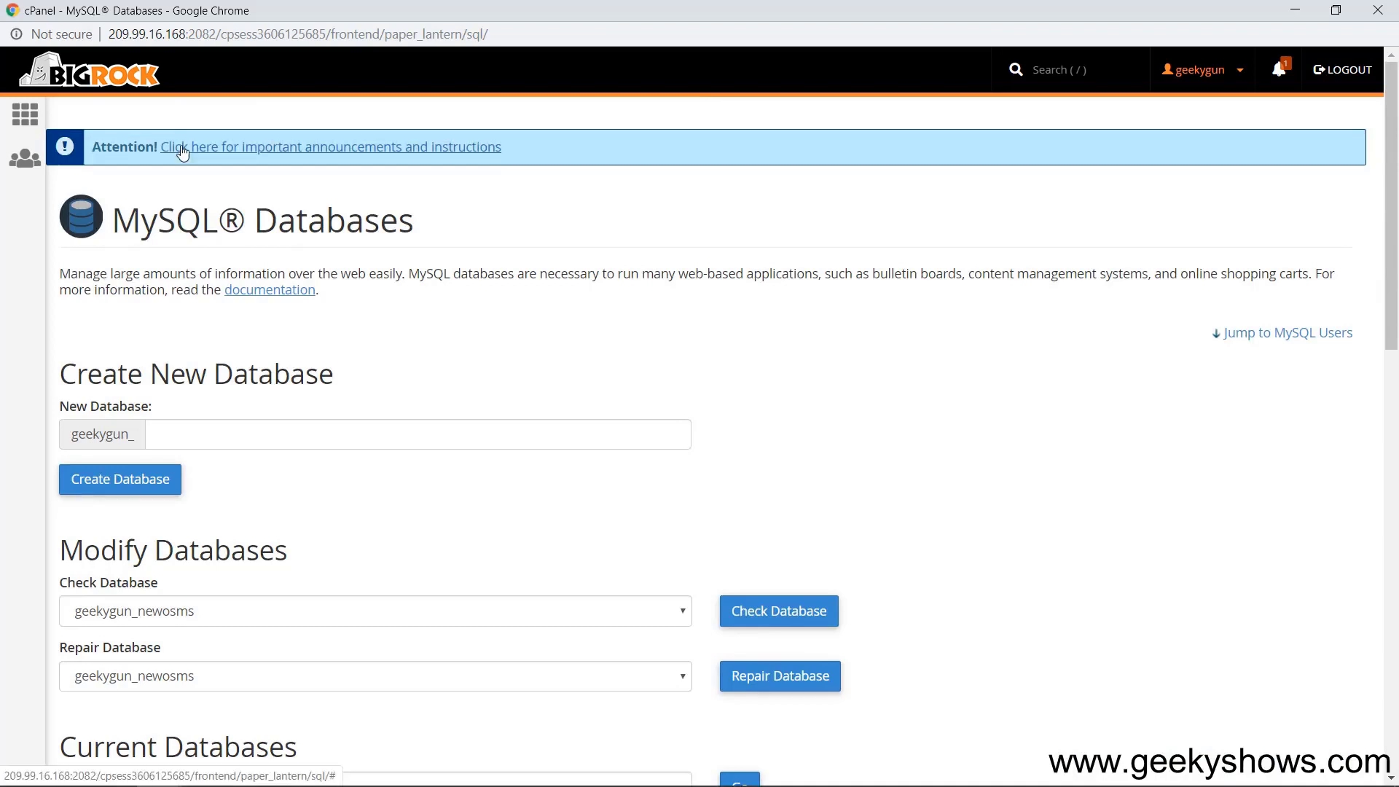
# Launch phpMyAdmin from the cPanel home and select the newosms database, which has no tables
pyautogui.click(30, 124)
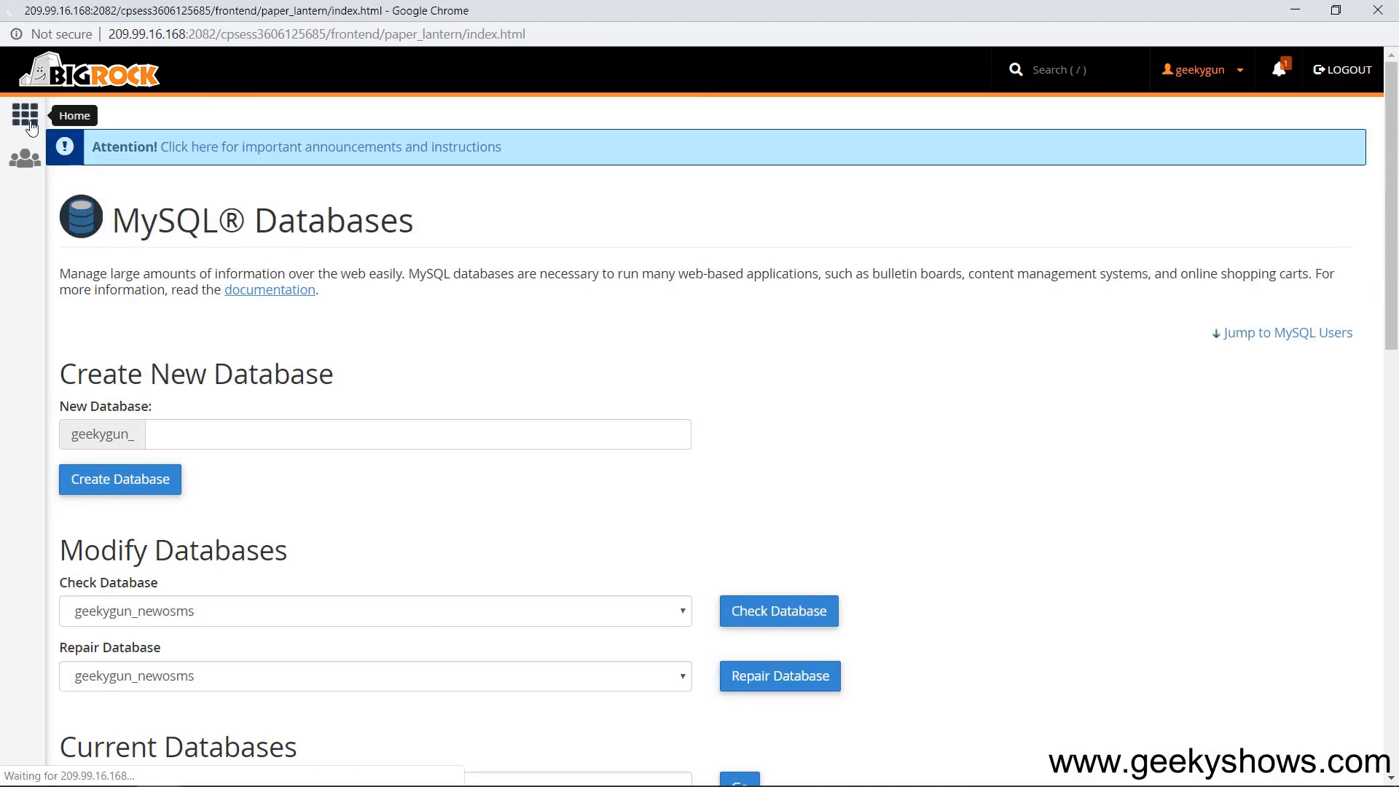
pyautogui.scroll(-3, 250, 355)
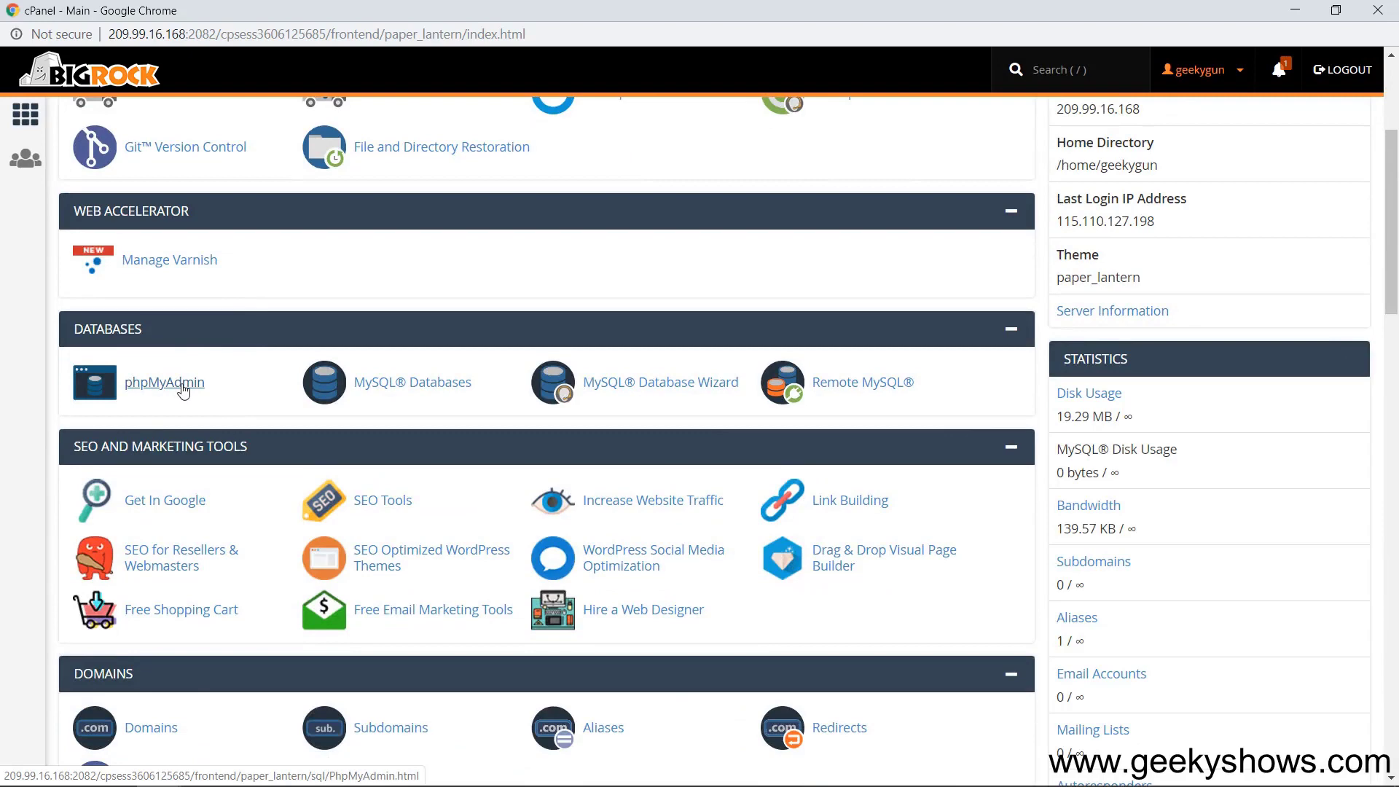
pyautogui.click(183, 392)
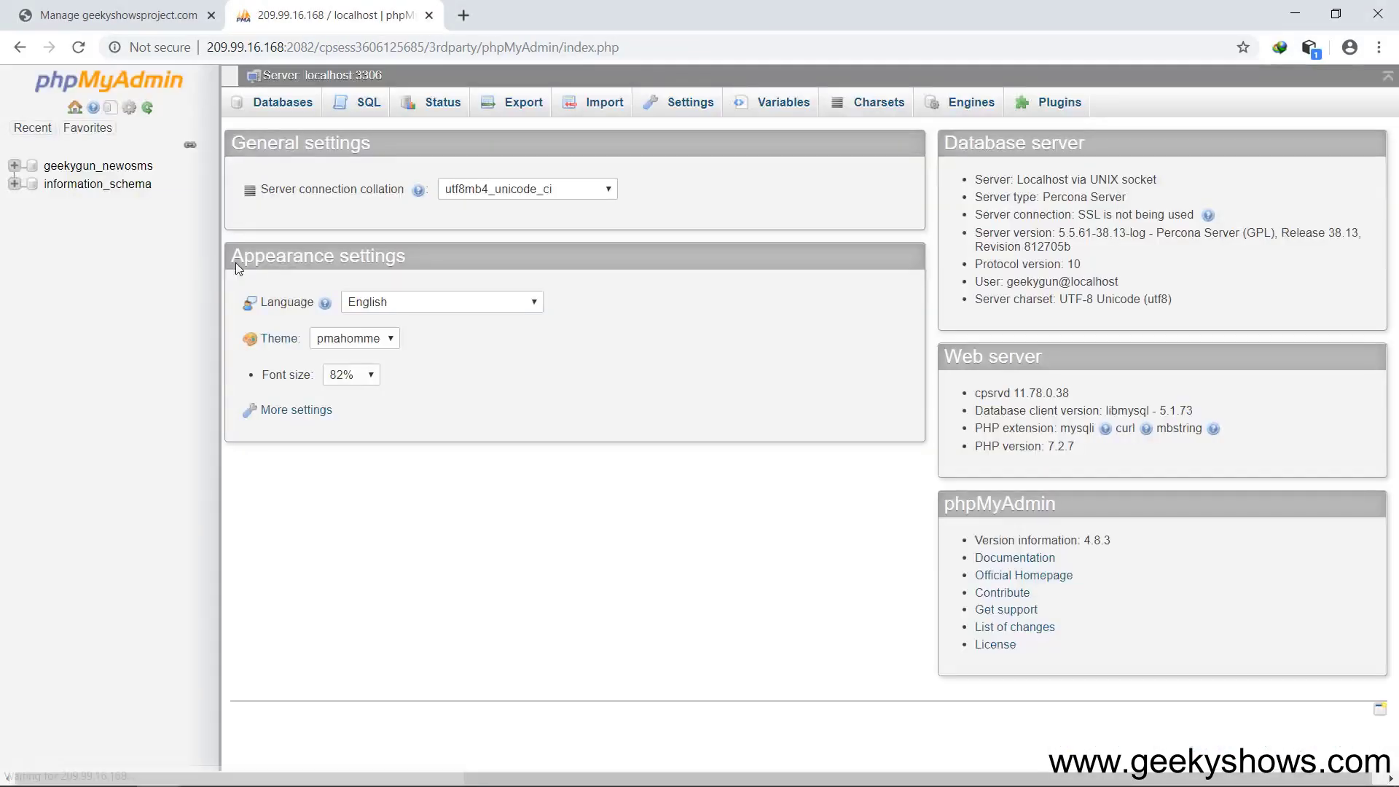
pyautogui.click(86, 169)
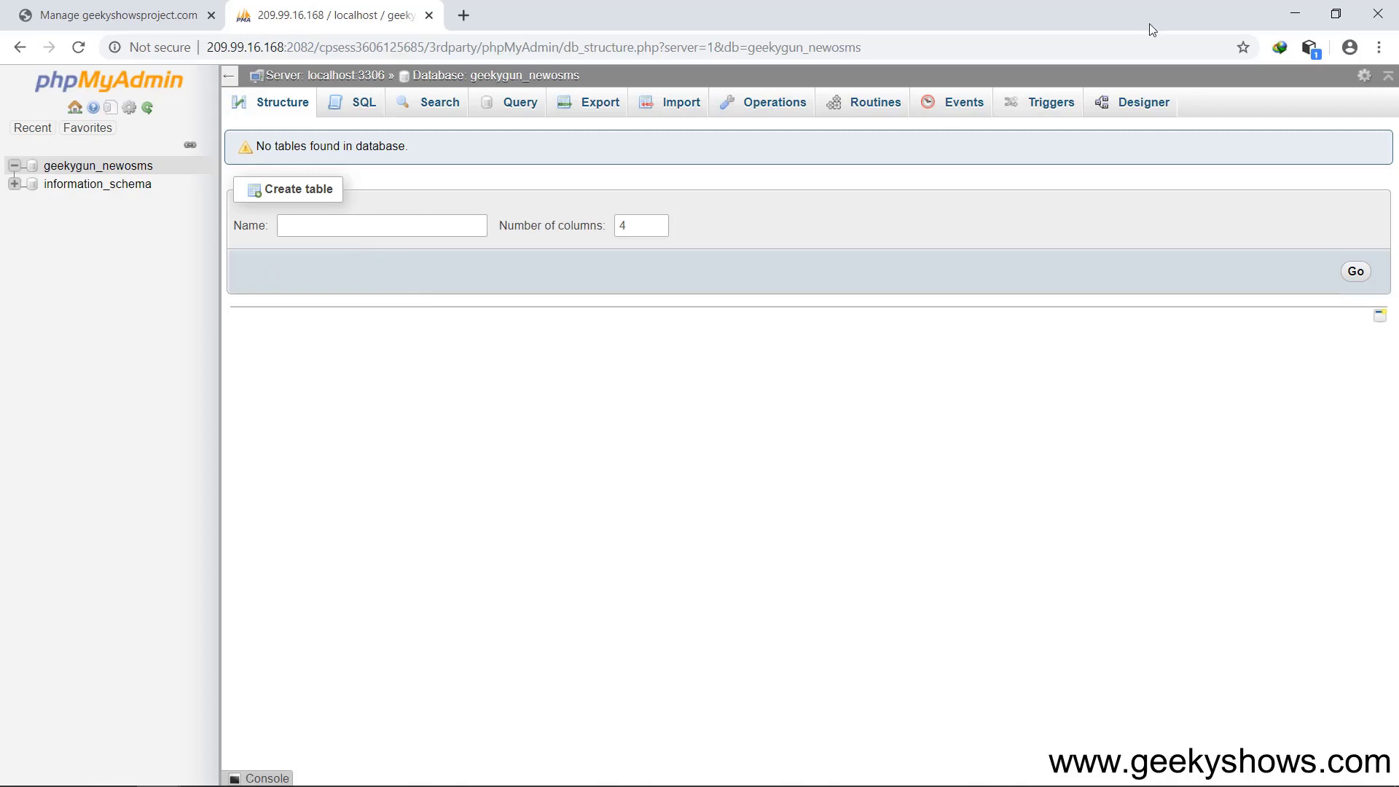
# Locate newosms.sql on the desktop and reopen the newosms database in phpMyAdmin
pyautogui.click(1295, 13)
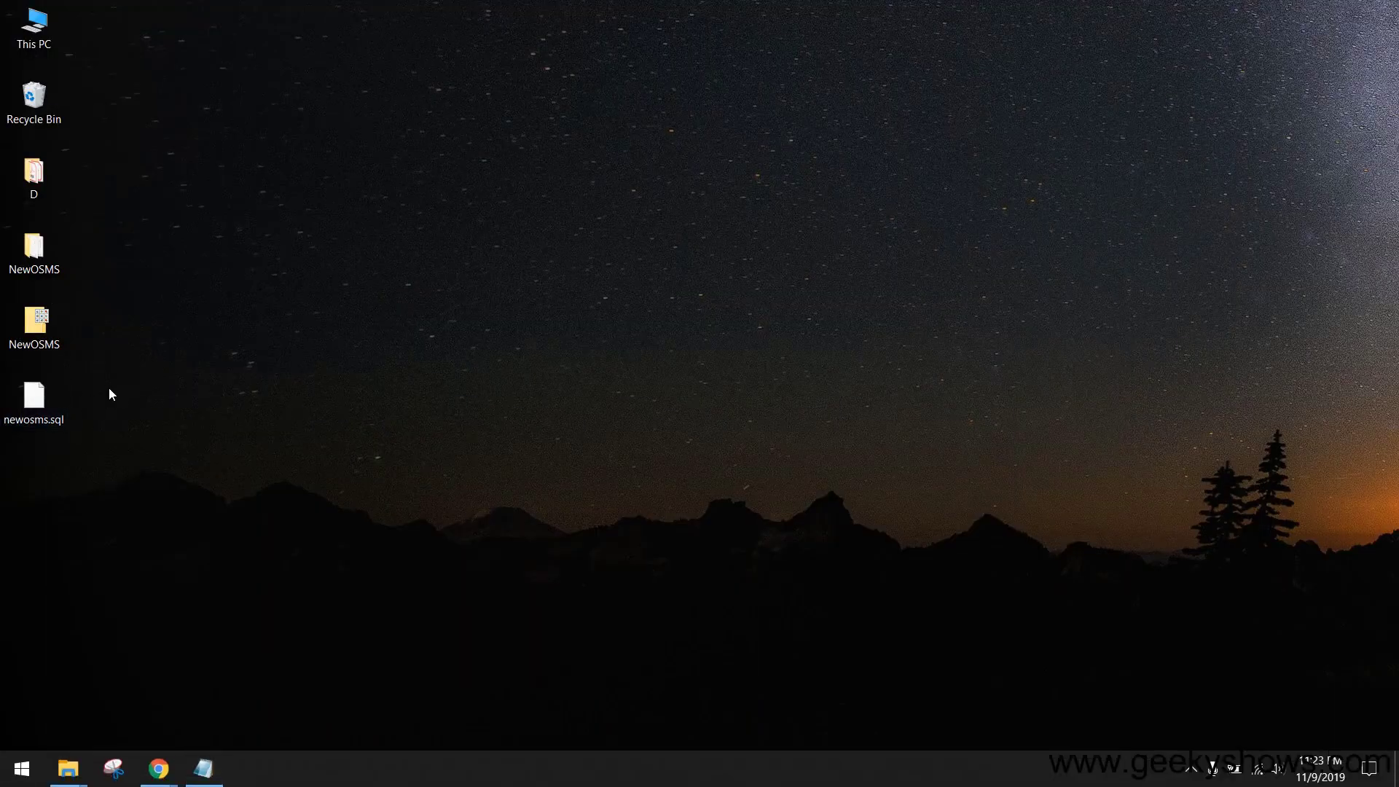
pyautogui.moveTo(108, 391); pyautogui.dragTo(31, 409)
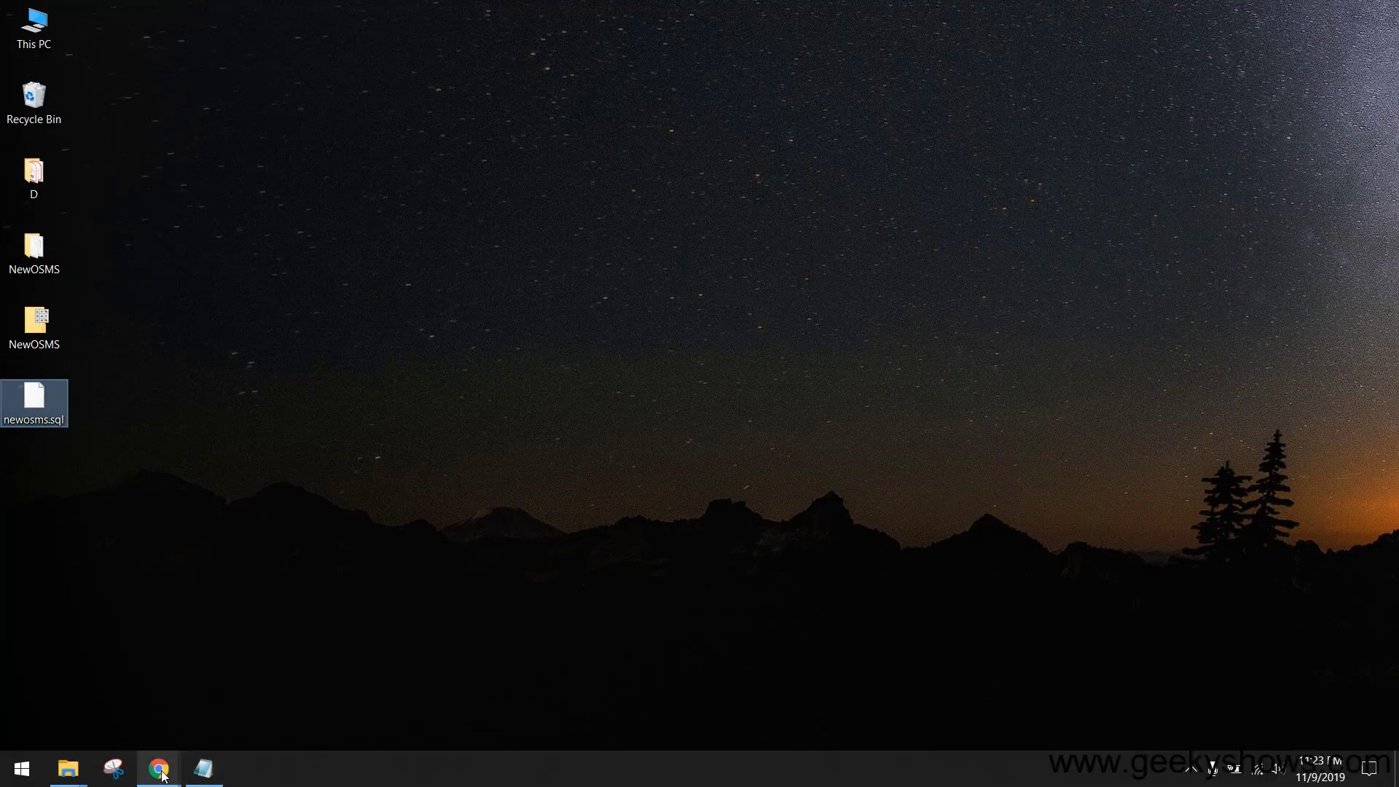
pyautogui.moveTo(159, 769)
pyautogui.click(141, 706)
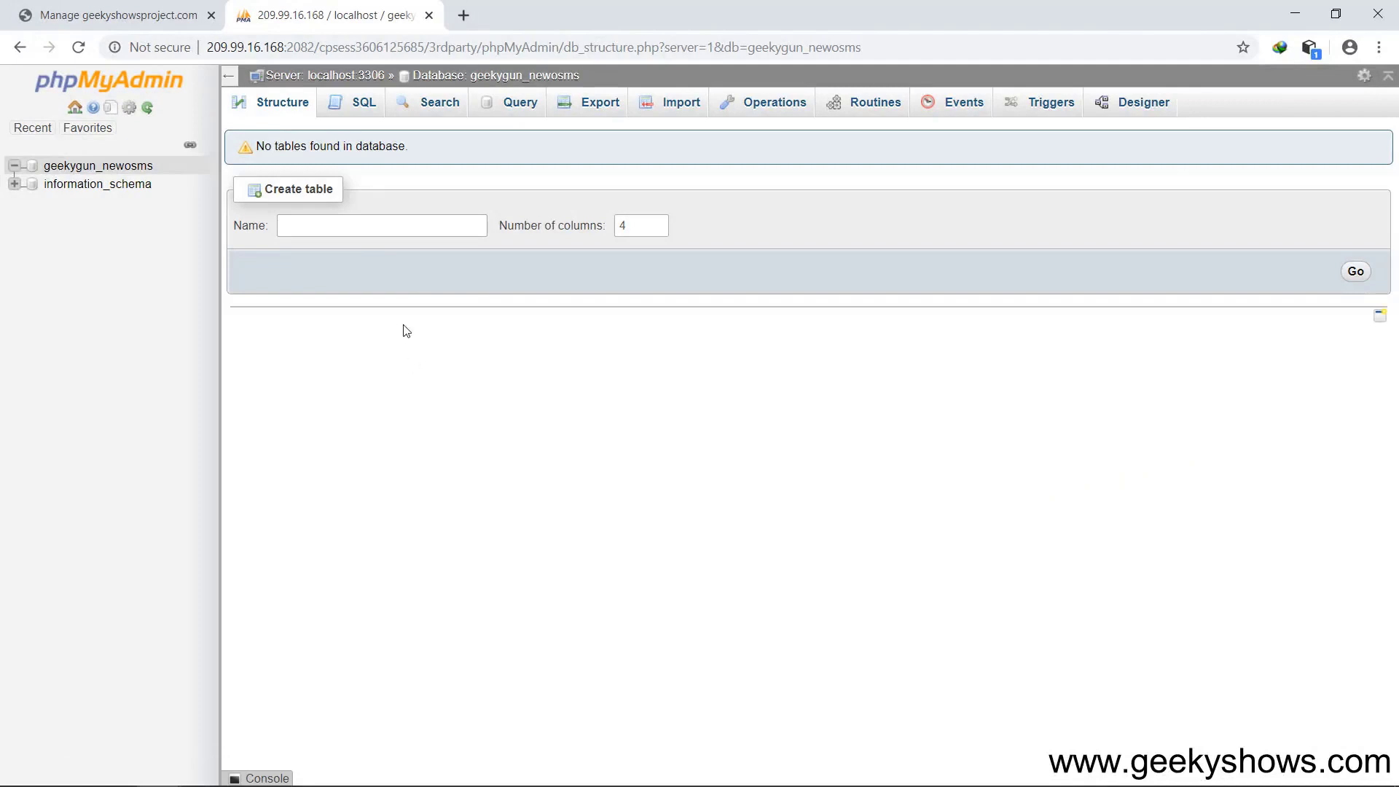
pyautogui.click(130, 170)
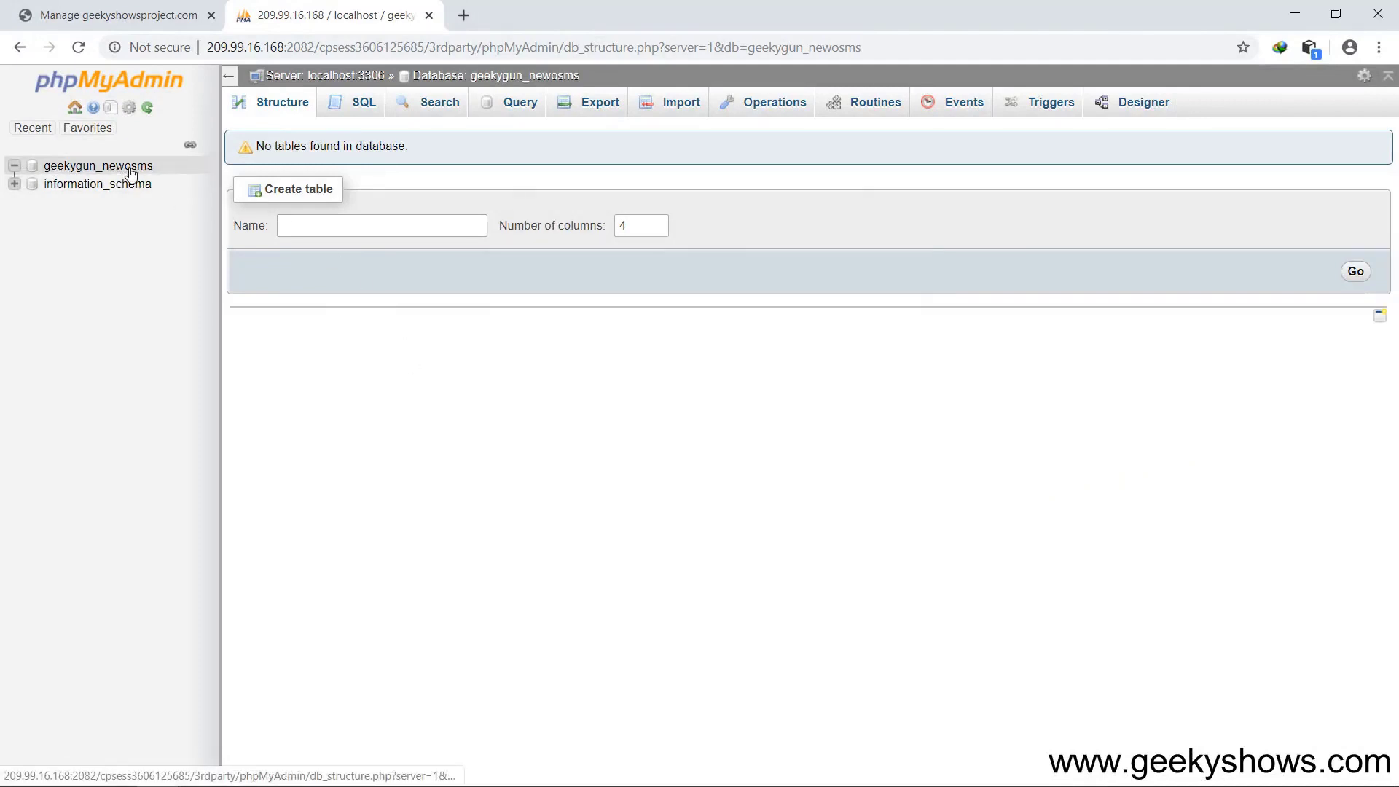
# Import newosms.sql into the newosms database, completing 40 queries successfully
pyautogui.click(669, 109)
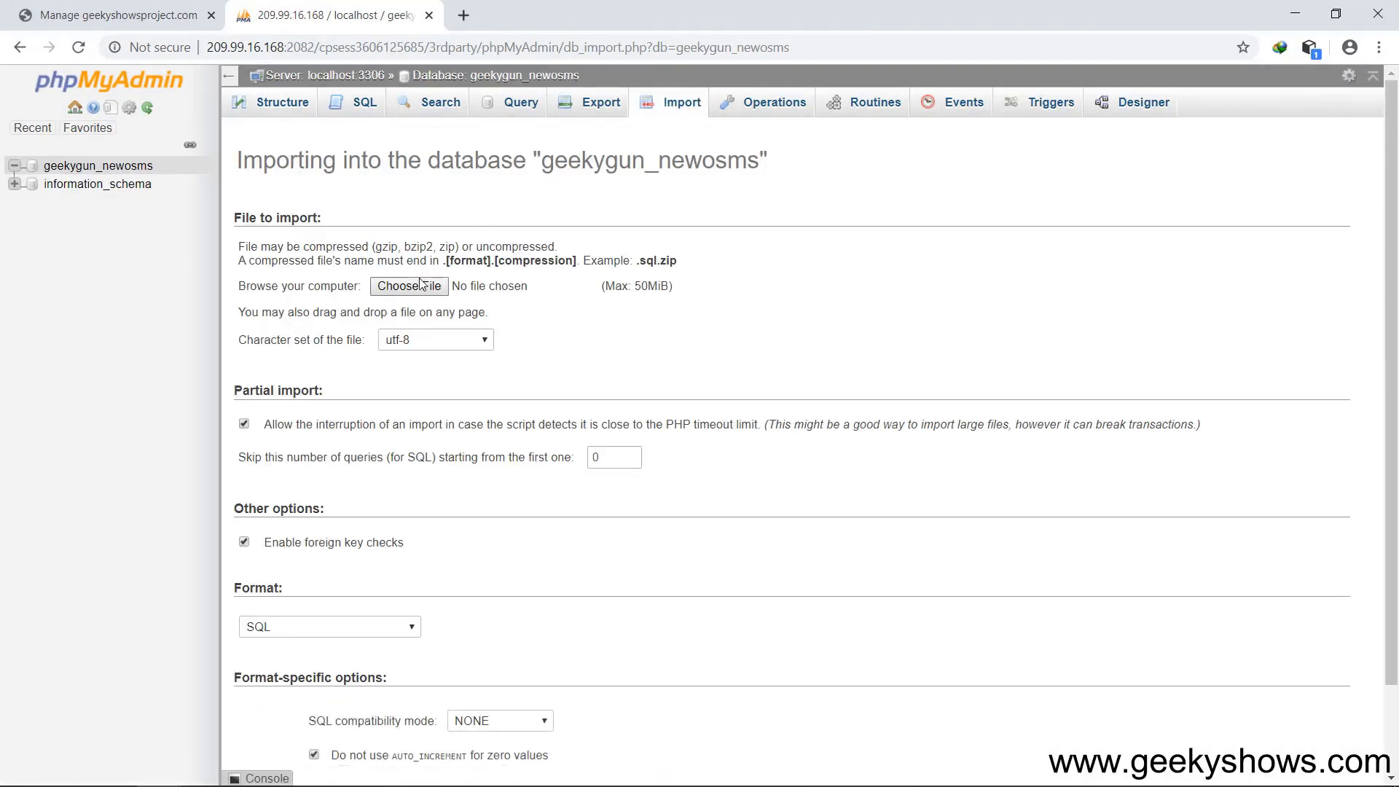
pyautogui.click(419, 286)
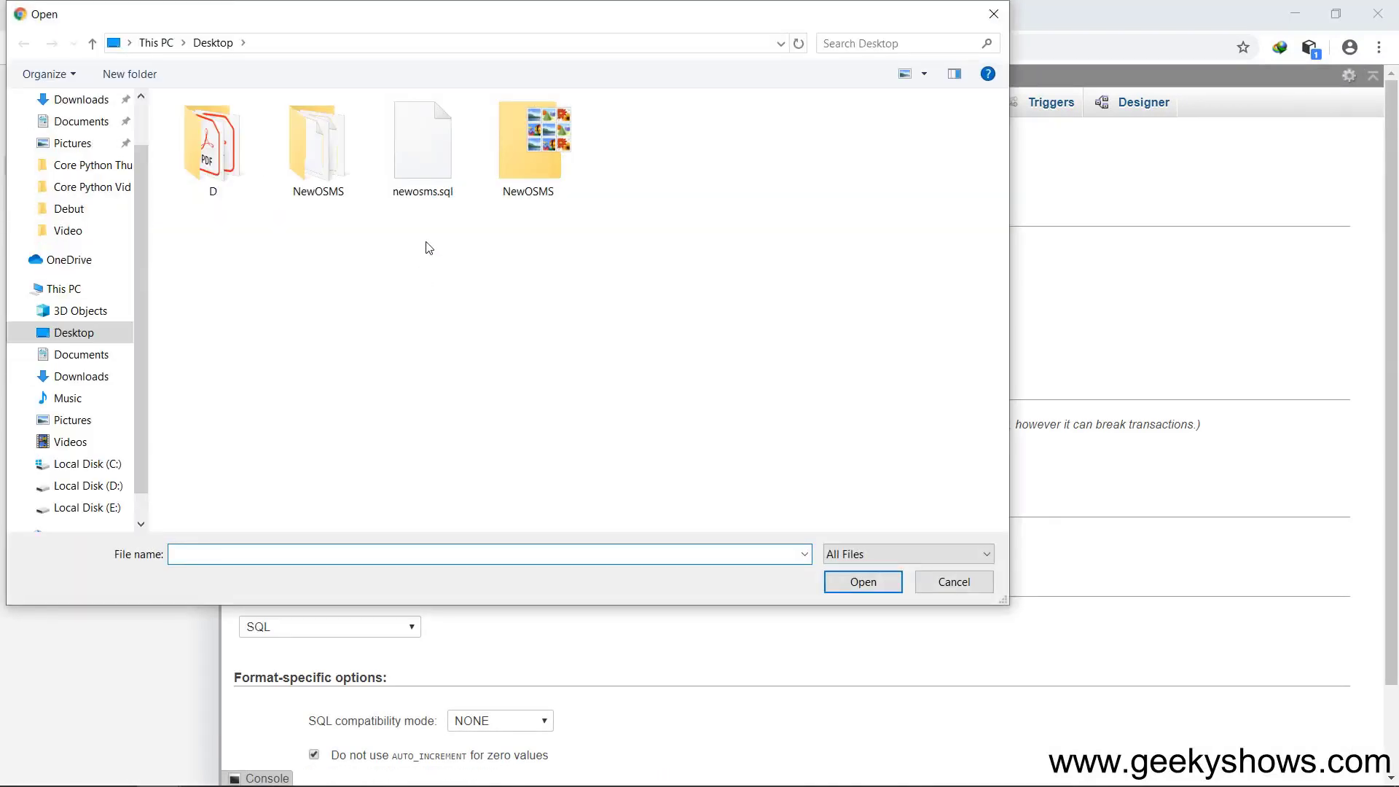
pyautogui.click(431, 175)
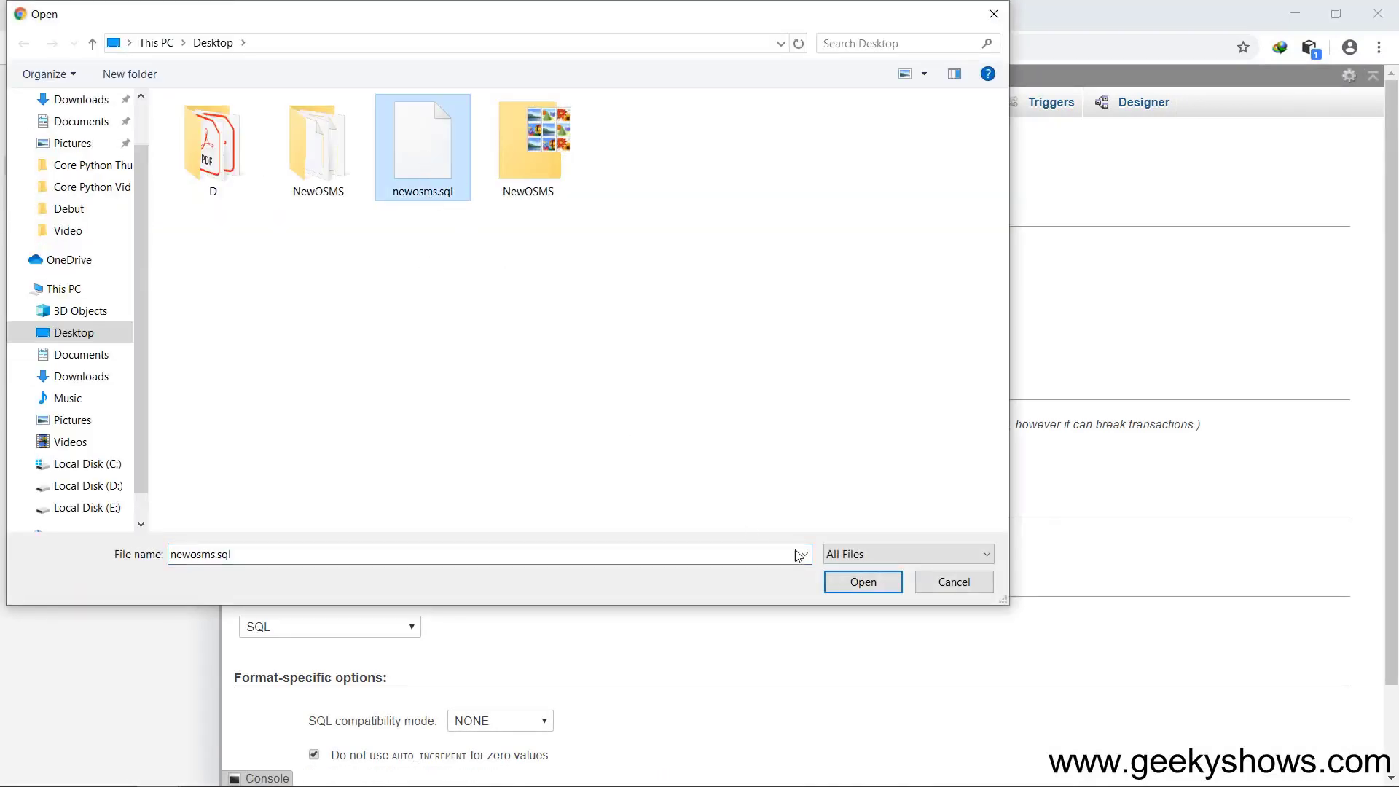
pyautogui.click(839, 580)
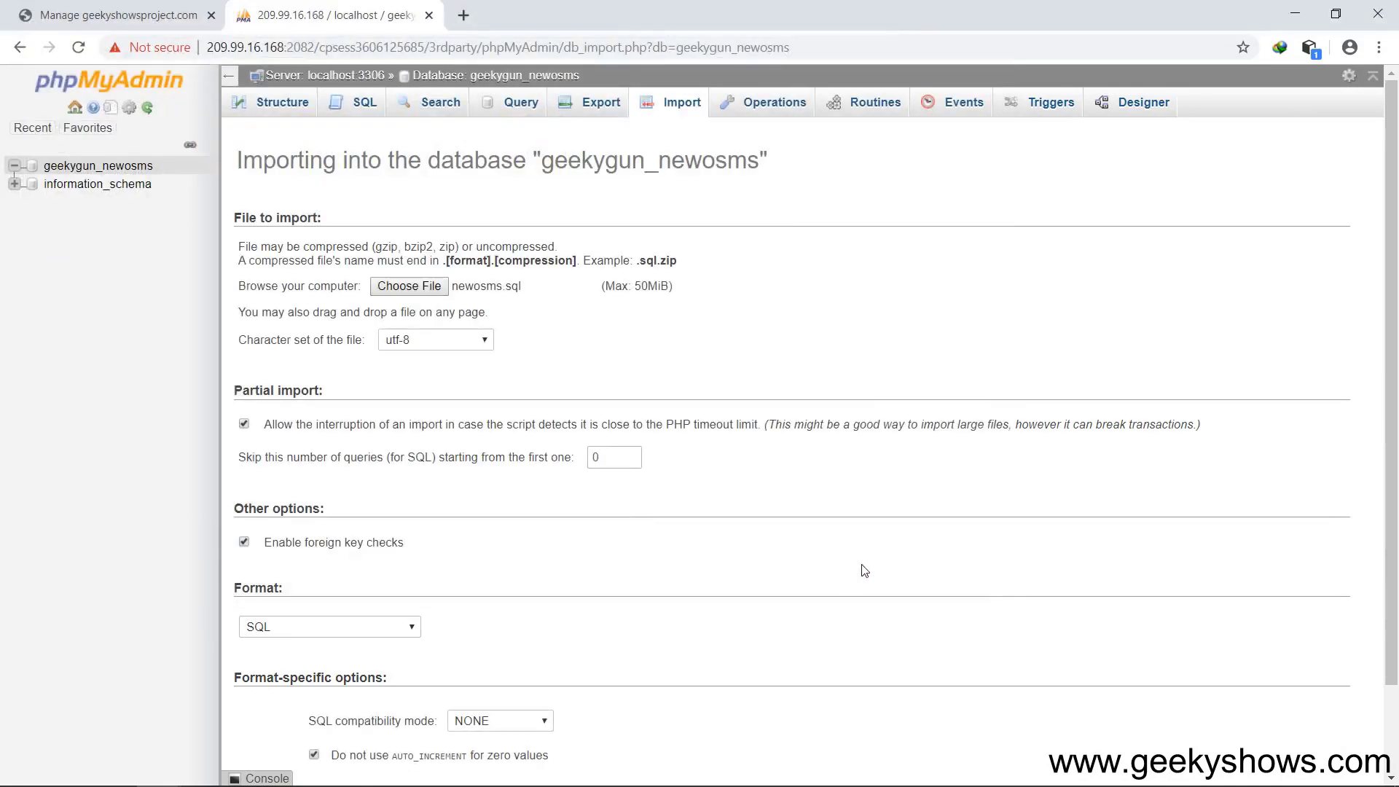
pyautogui.scroll(-2, 863, 569)
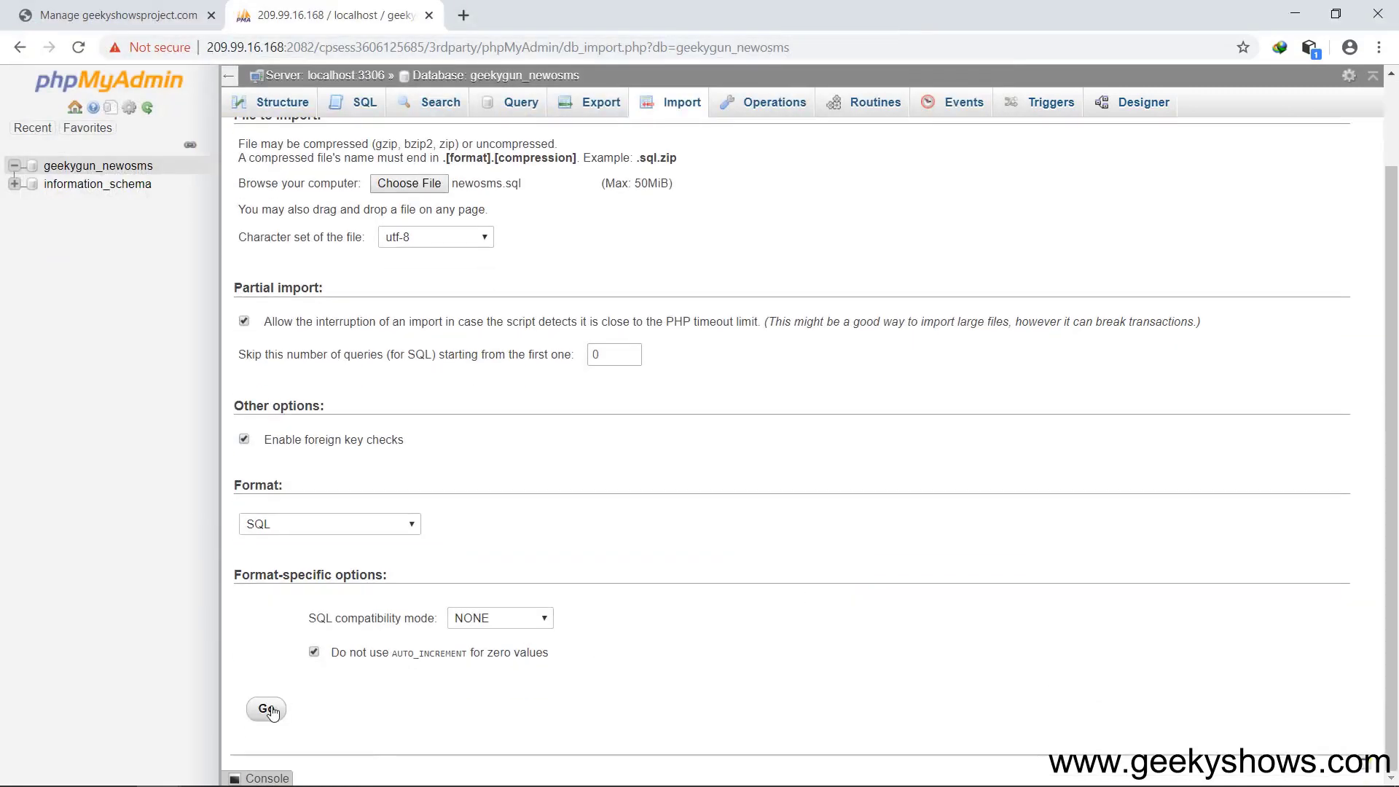
pyautogui.click(268, 710)
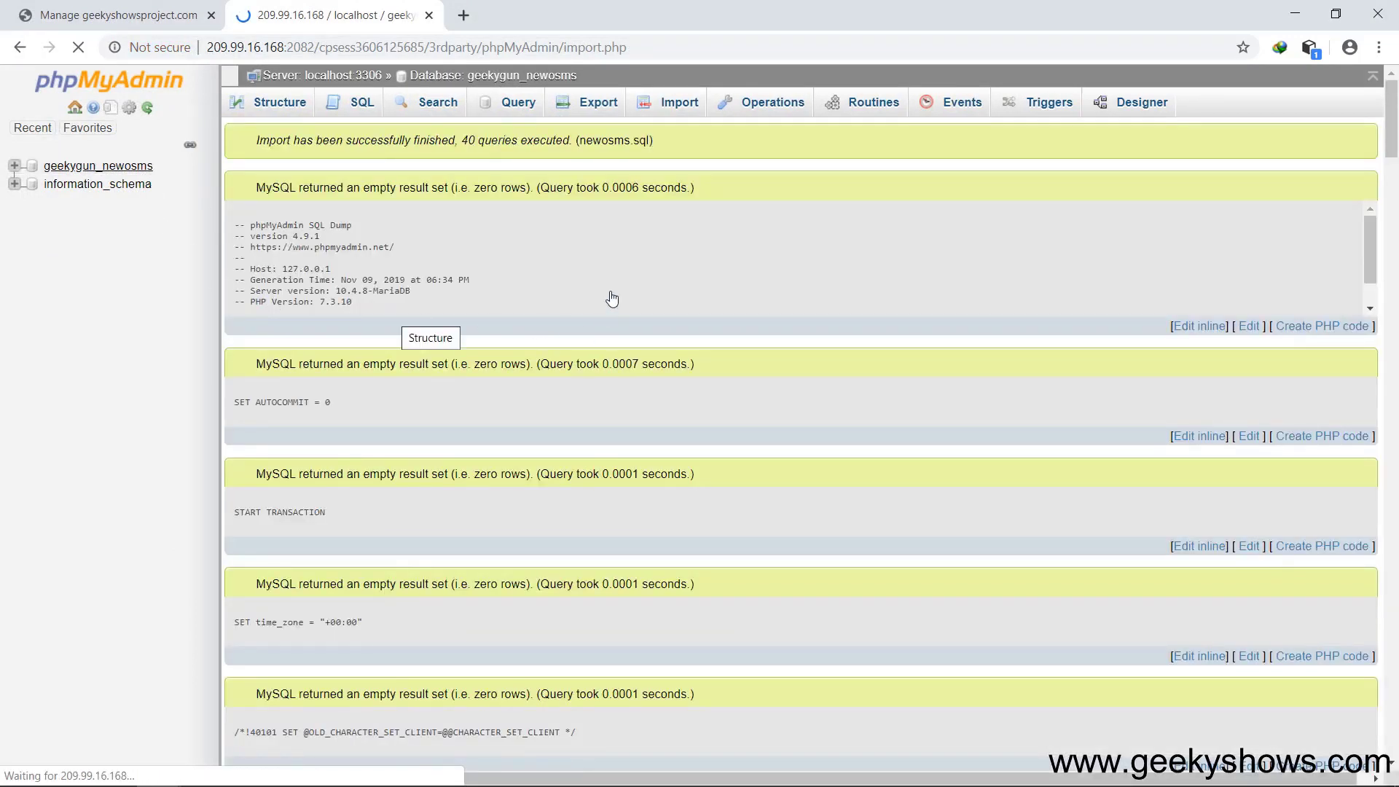
pyautogui.scroll(-10, 612, 298)
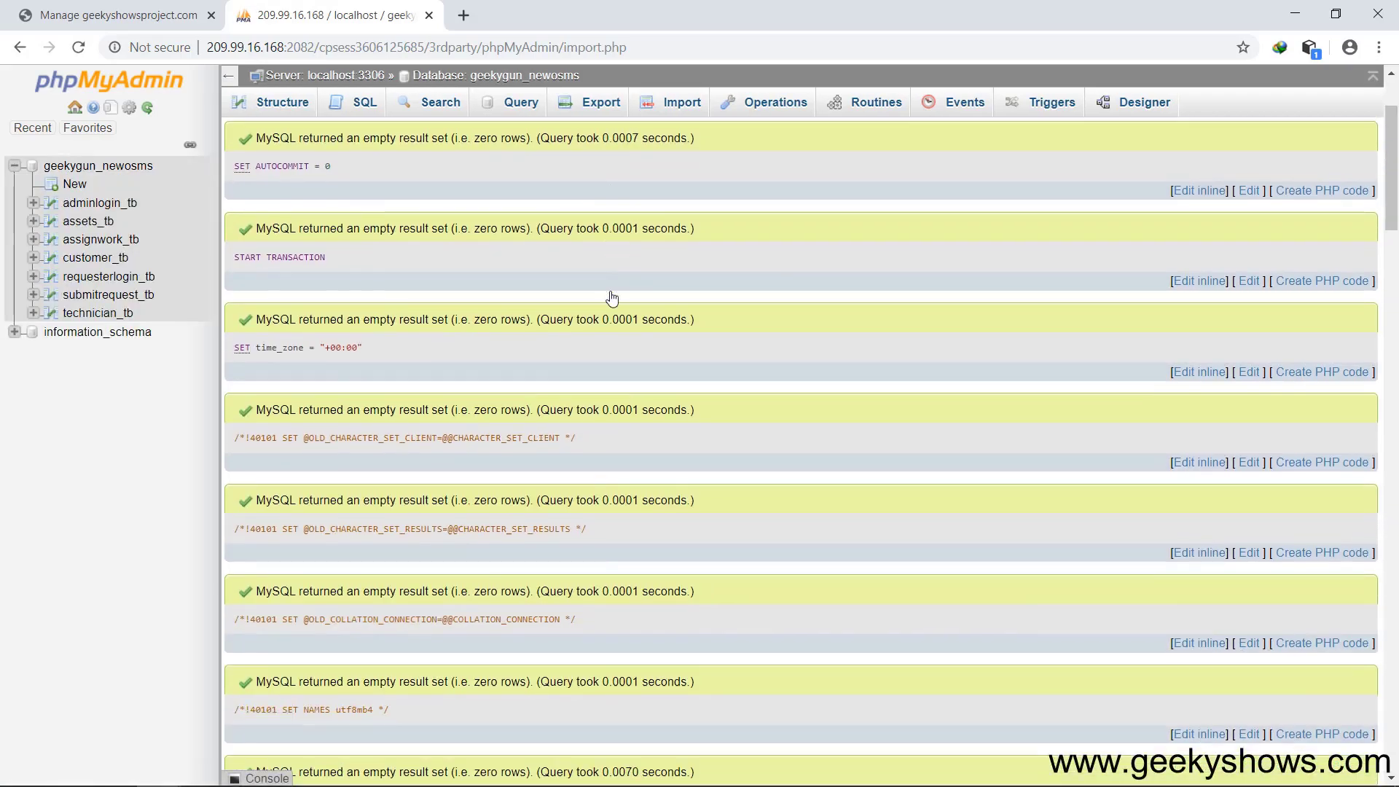
pyautogui.scroll(10, 612, 299)
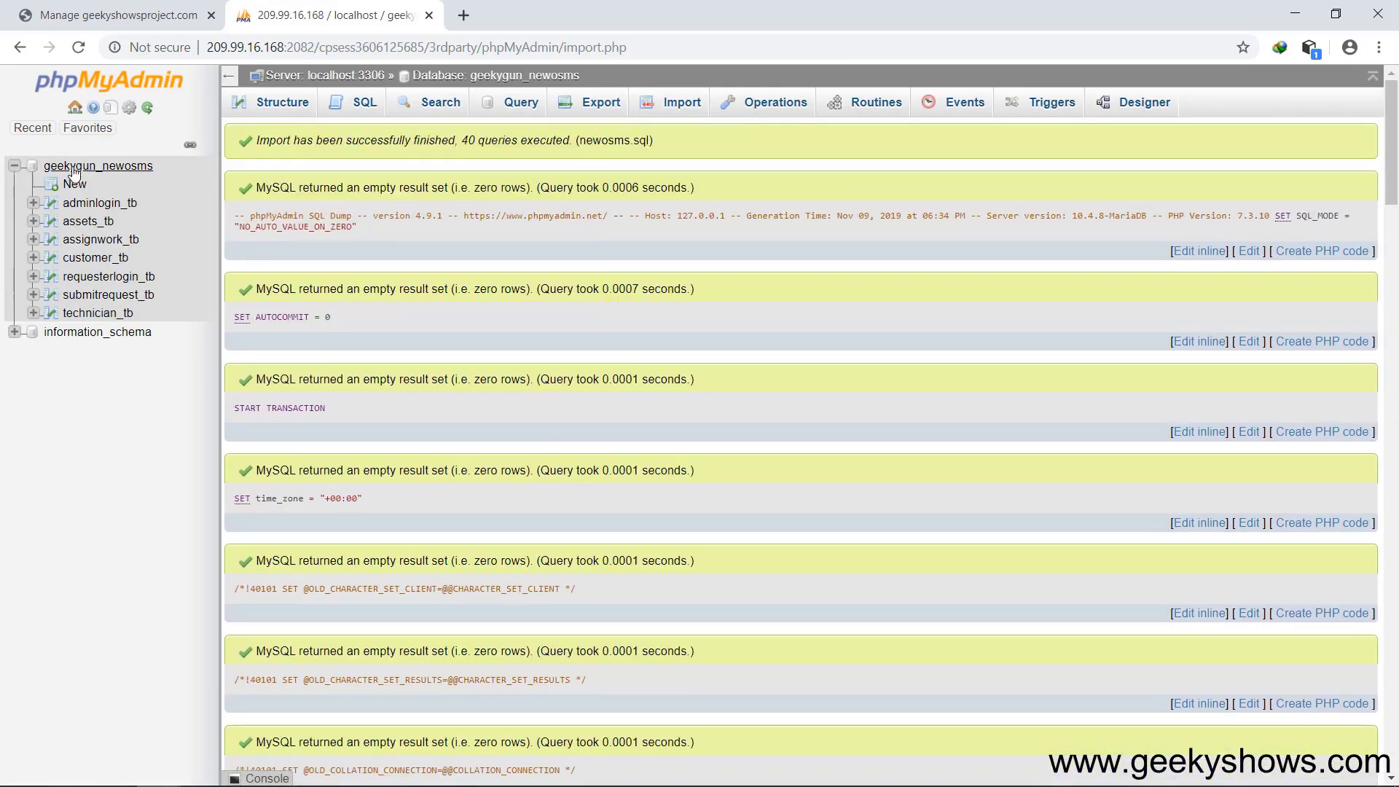
# Browse rows in assignwork_tb, adminlogin_tb and requesterlogin_tb, then view the seven-table structure overview
pyautogui.click(92, 241)
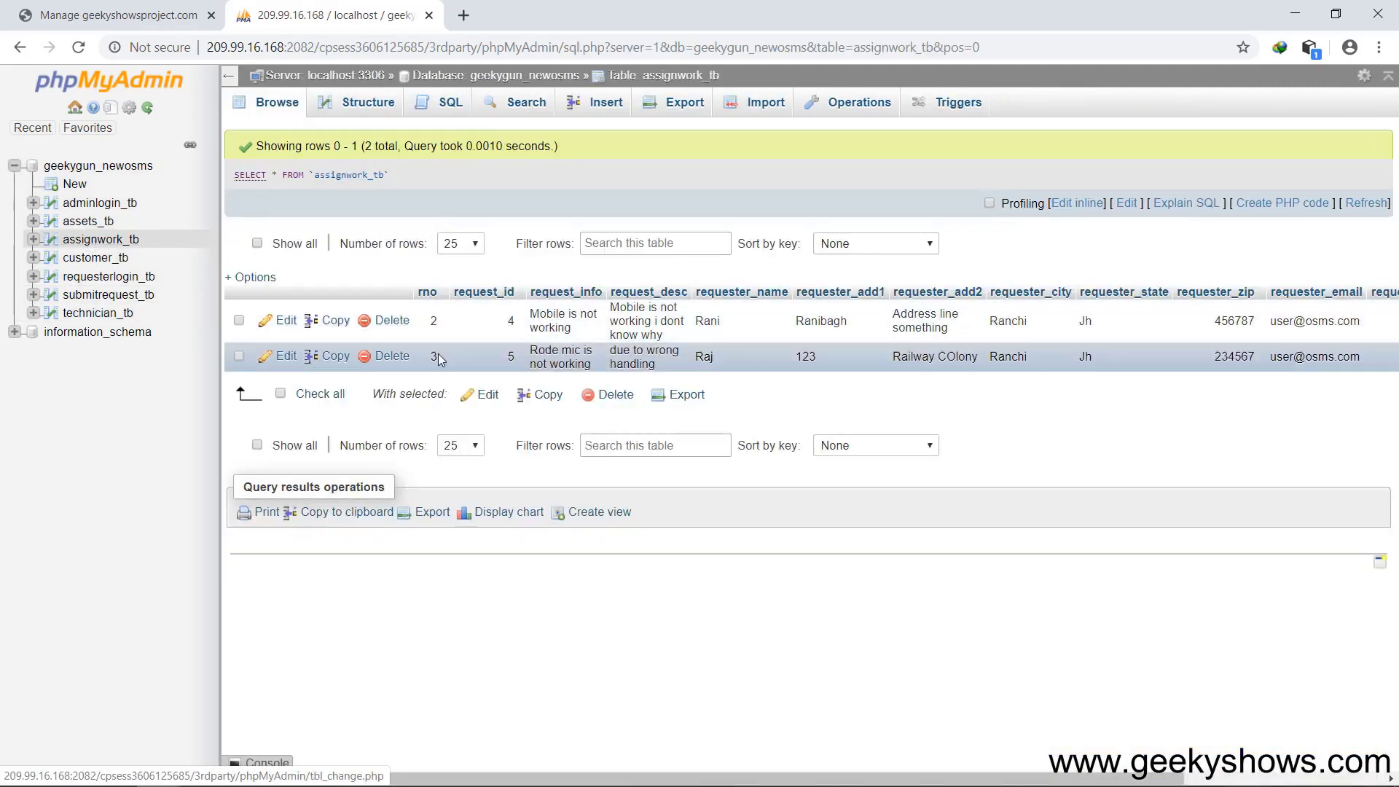
pyautogui.click(95, 204)
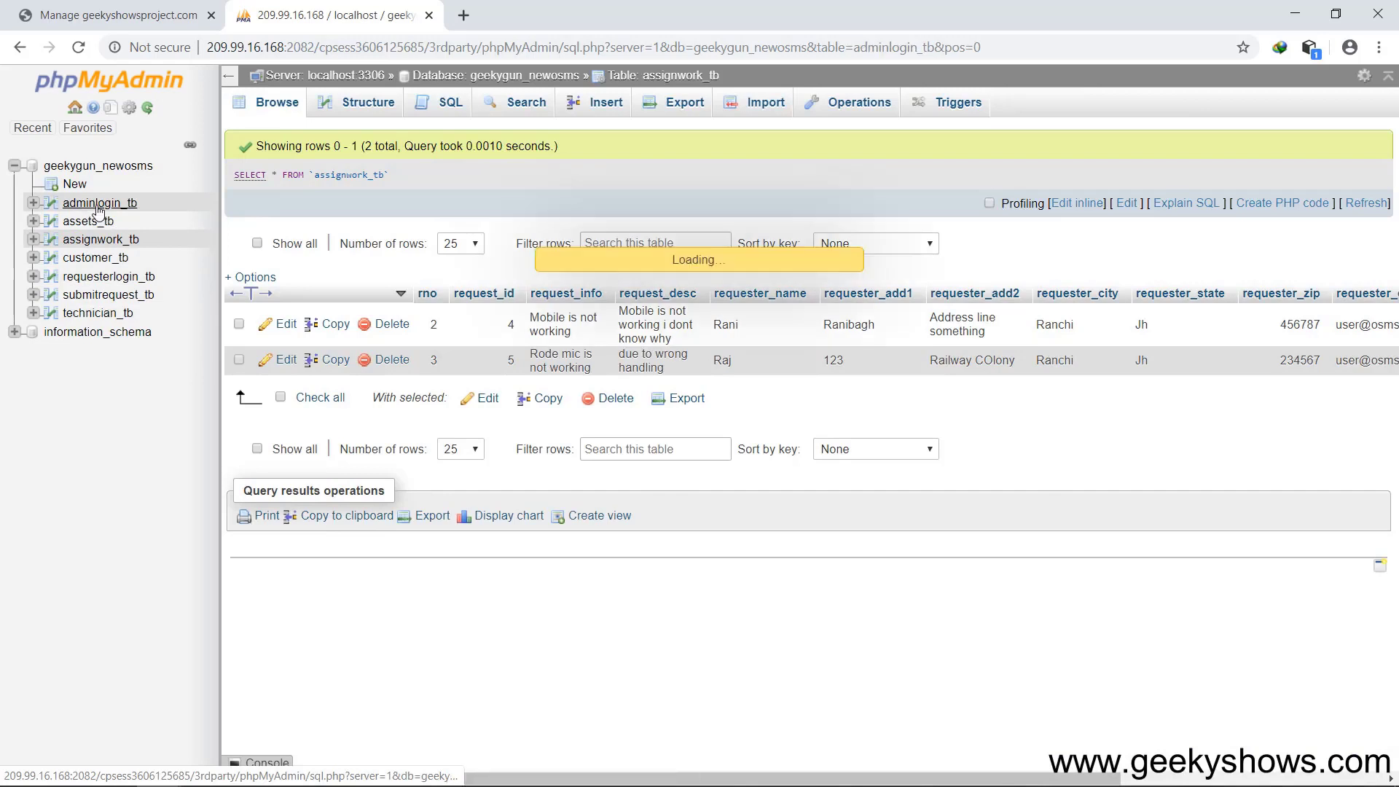
pyautogui.click(113, 283)
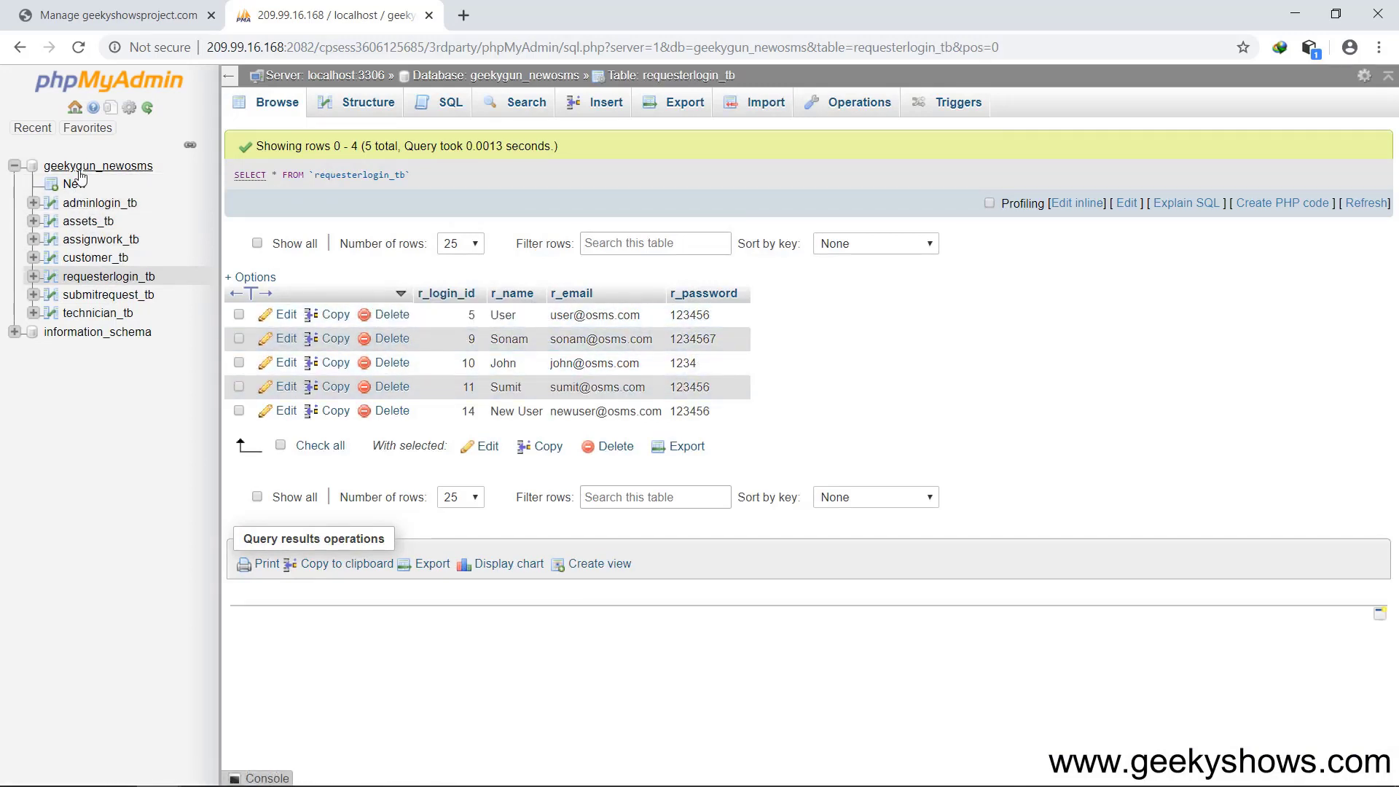
pyautogui.click(112, 170)
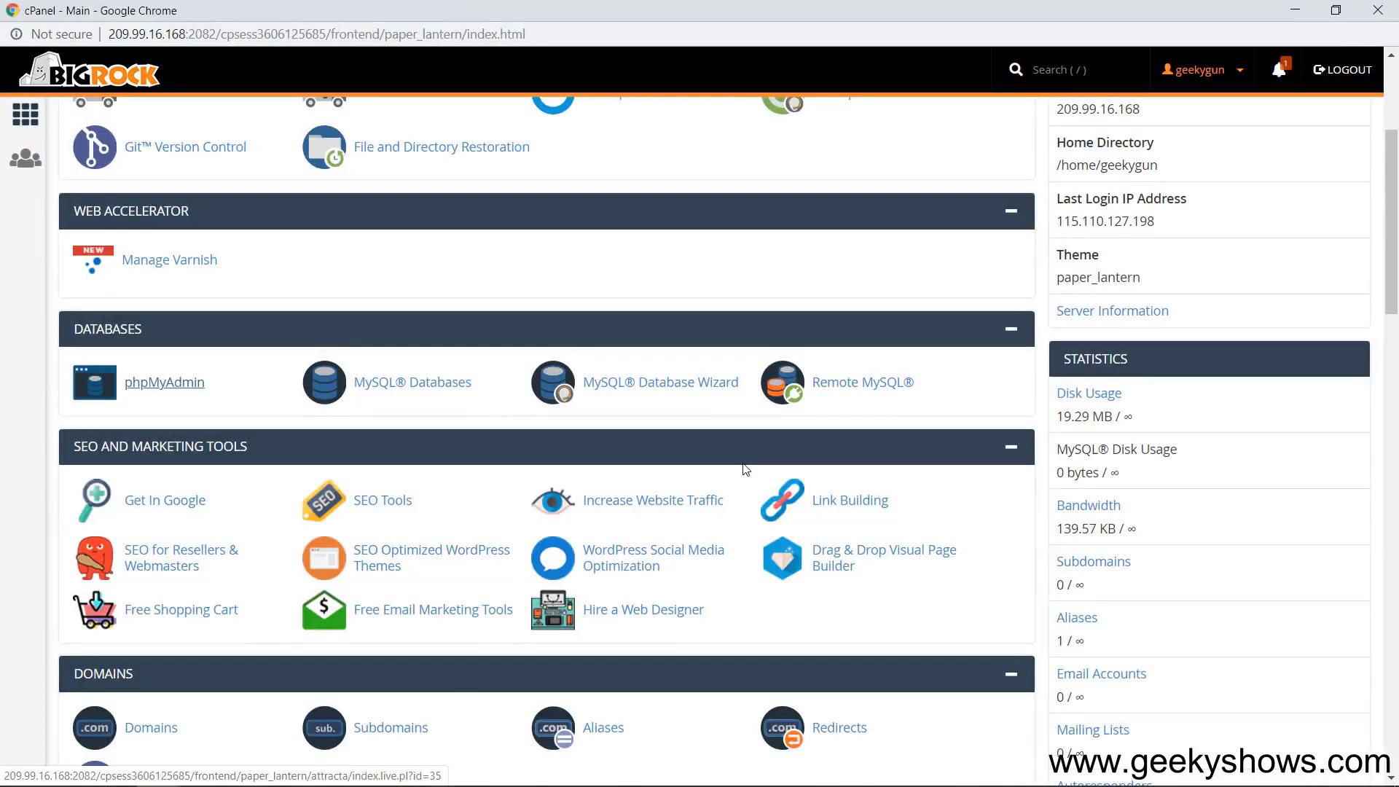
# Open File Manager to the empty public_html folder, then minimize its browser window
pyautogui.scroll(4, 260, 409)
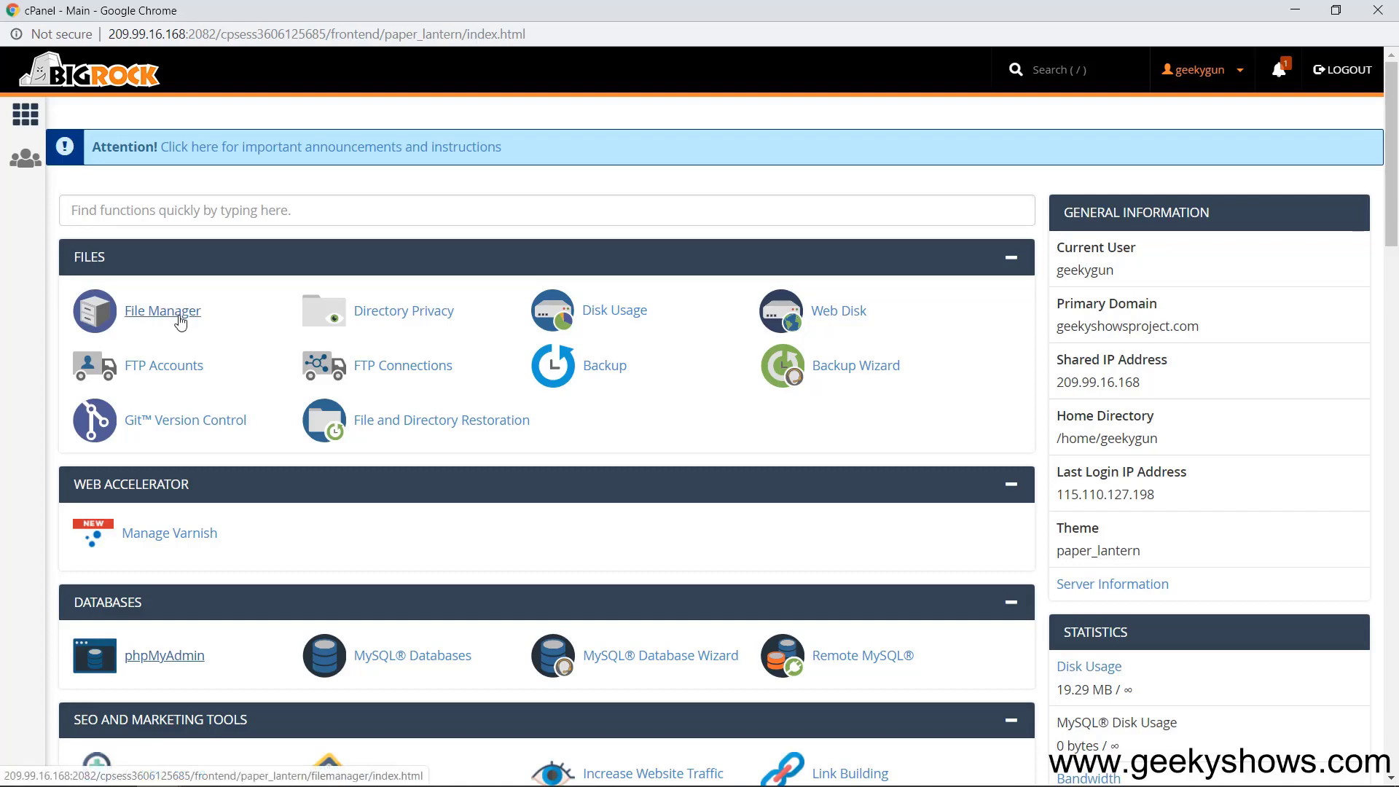
pyautogui.click(164, 312)
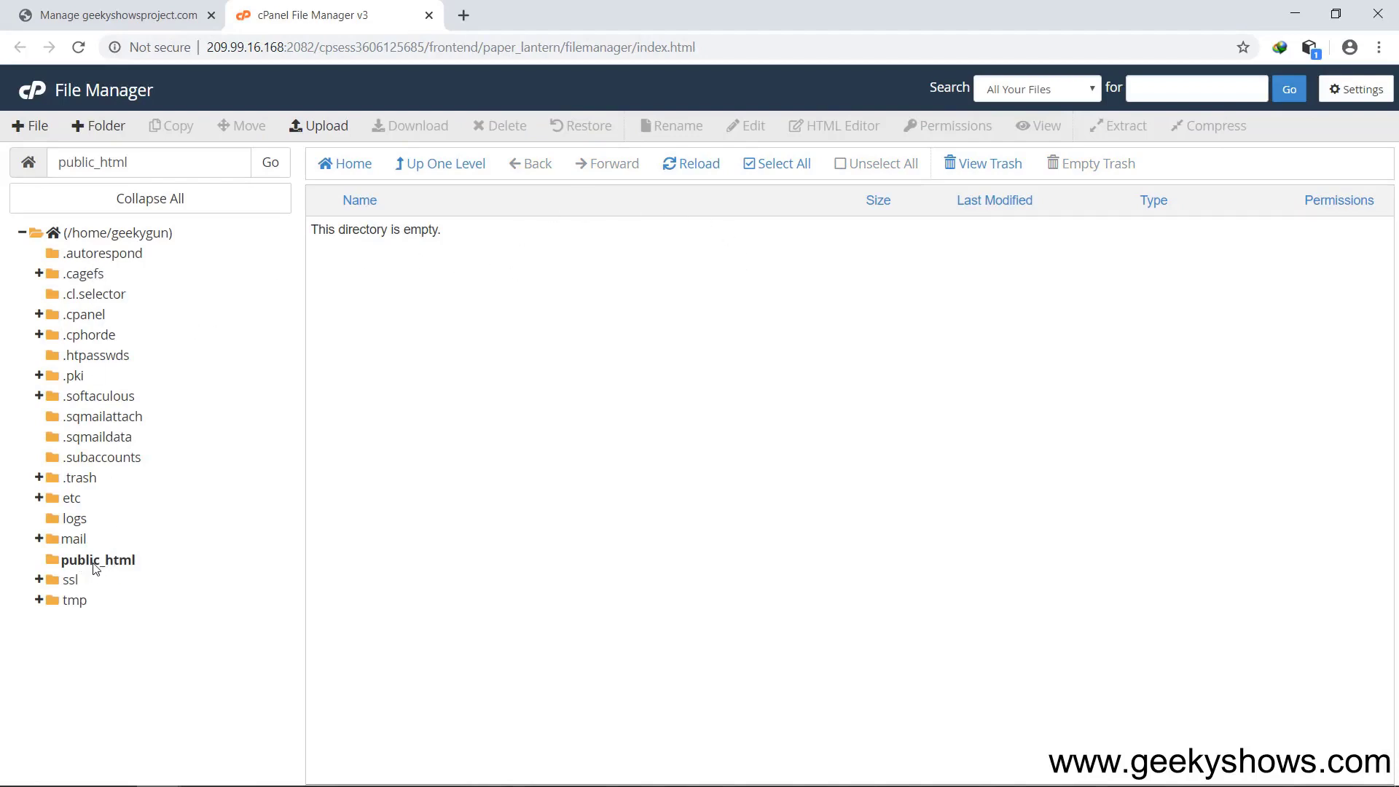
pyautogui.click(117, 562)
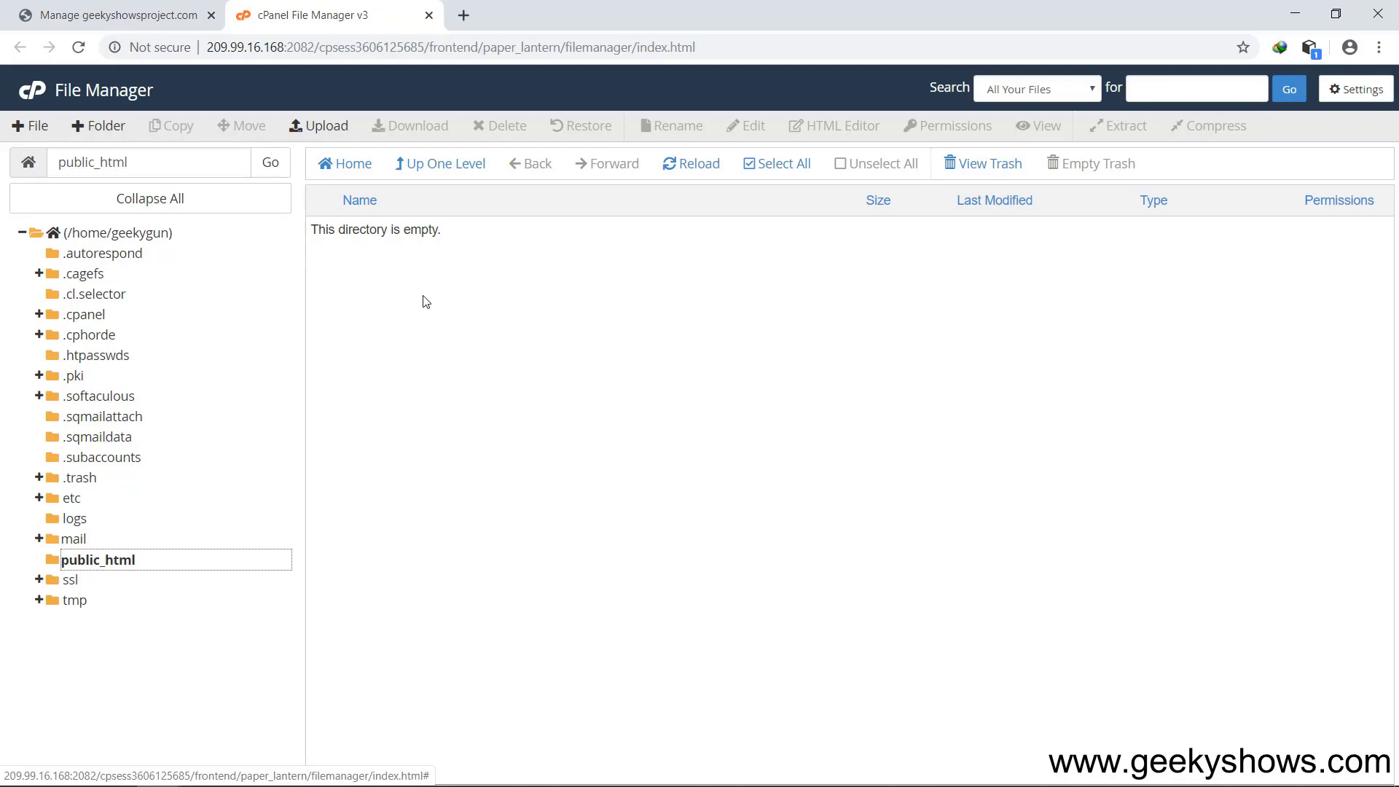
pyautogui.click(1292, 6)
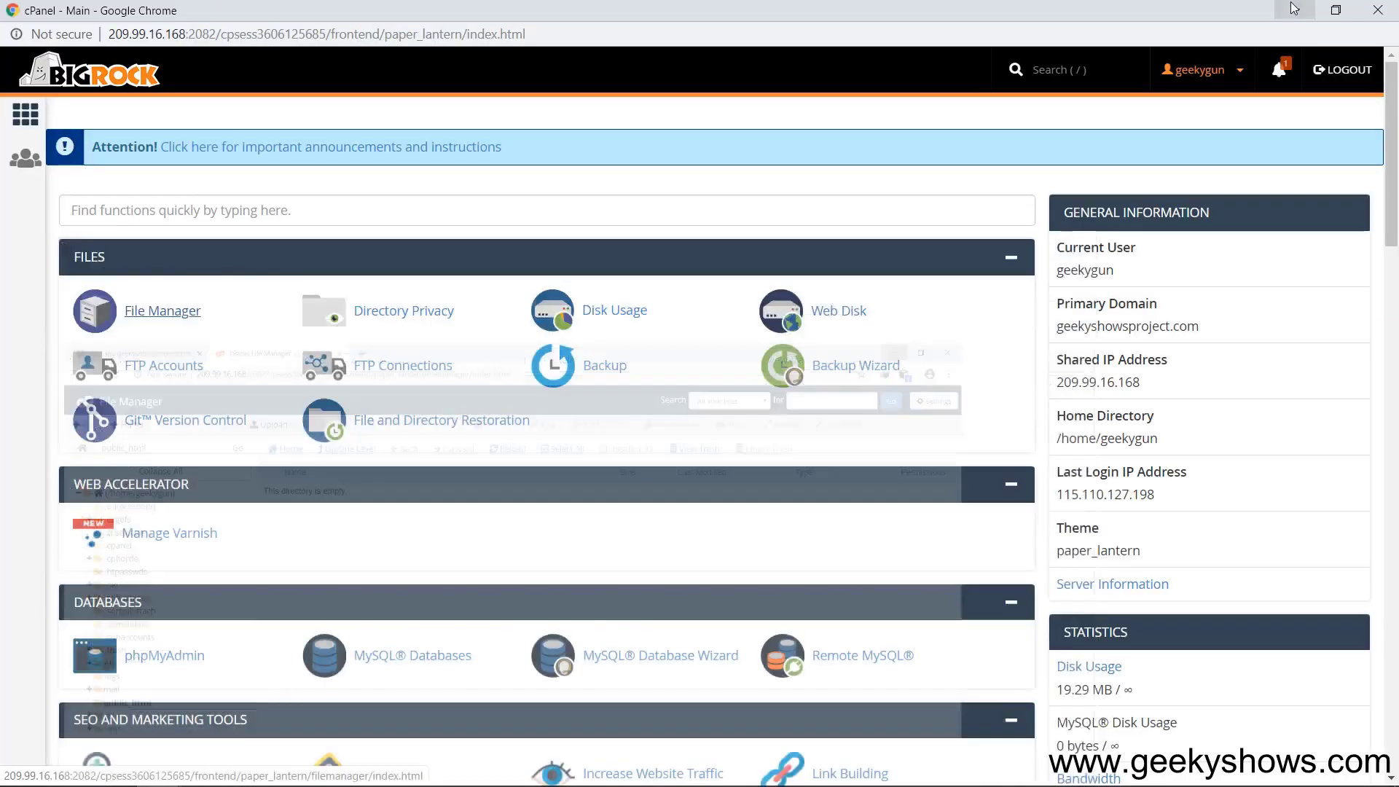
# Open the local NewOSMS project folder and inspect dbConnection.php's context menu without choosing anything
pyautogui.click(1293, 8)
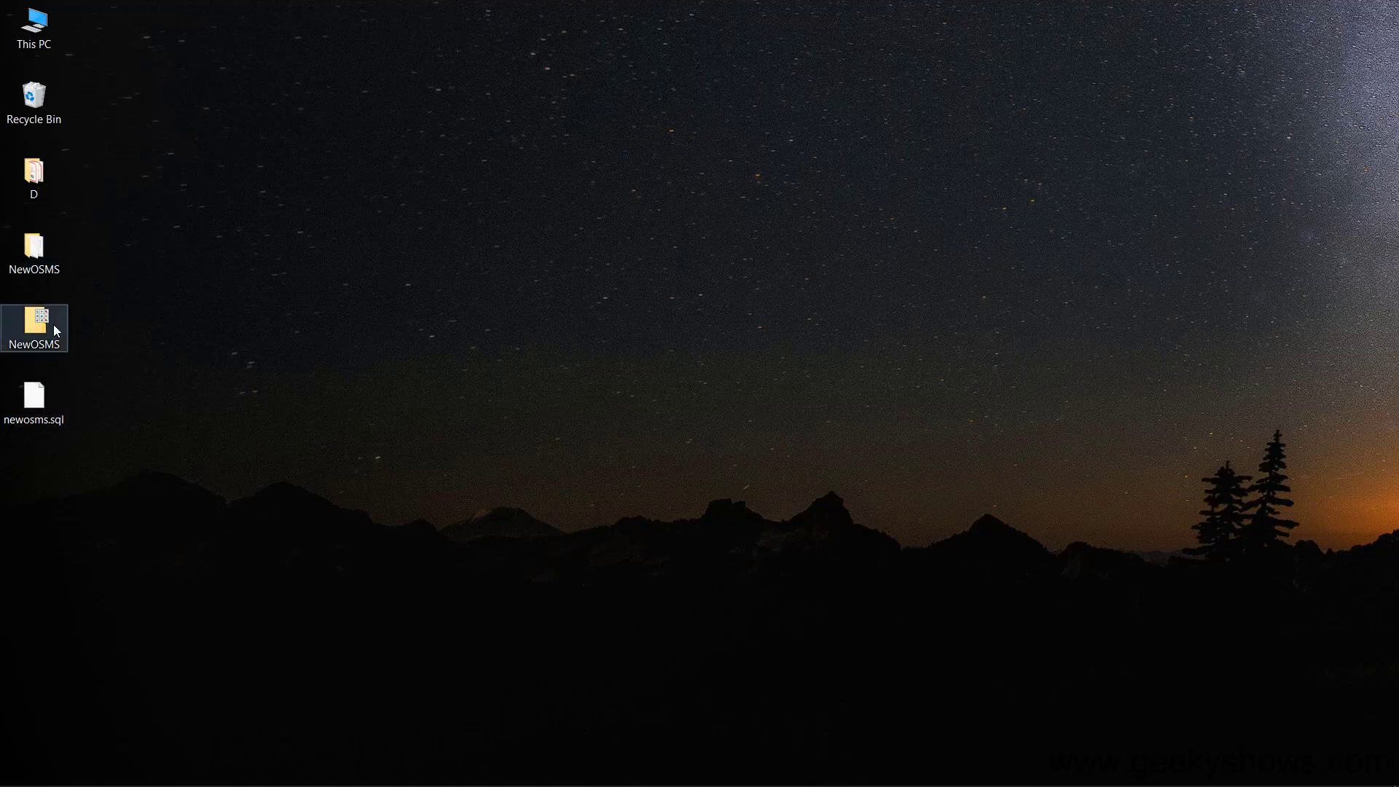
pyautogui.doubleClick(45, 266)
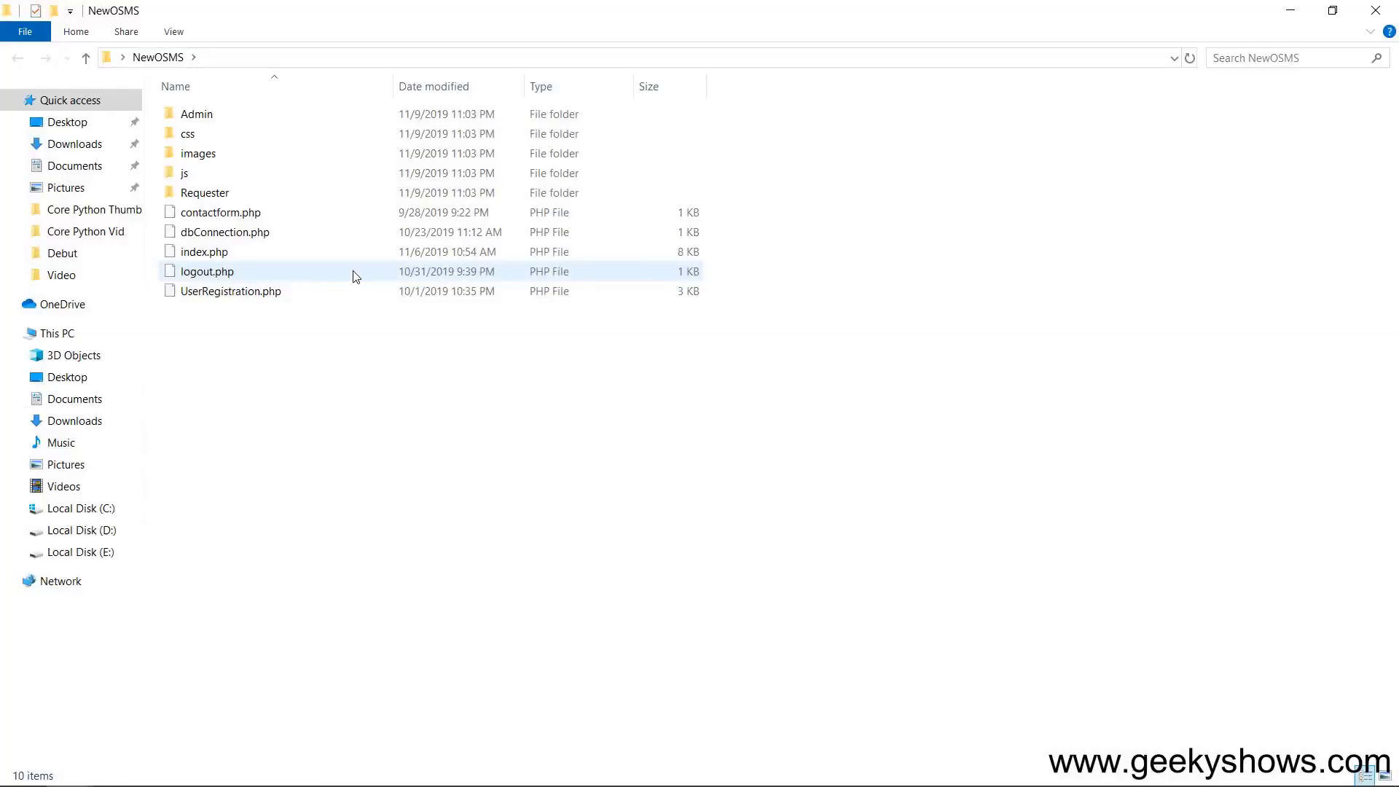
pyautogui.rightClick(221, 238)
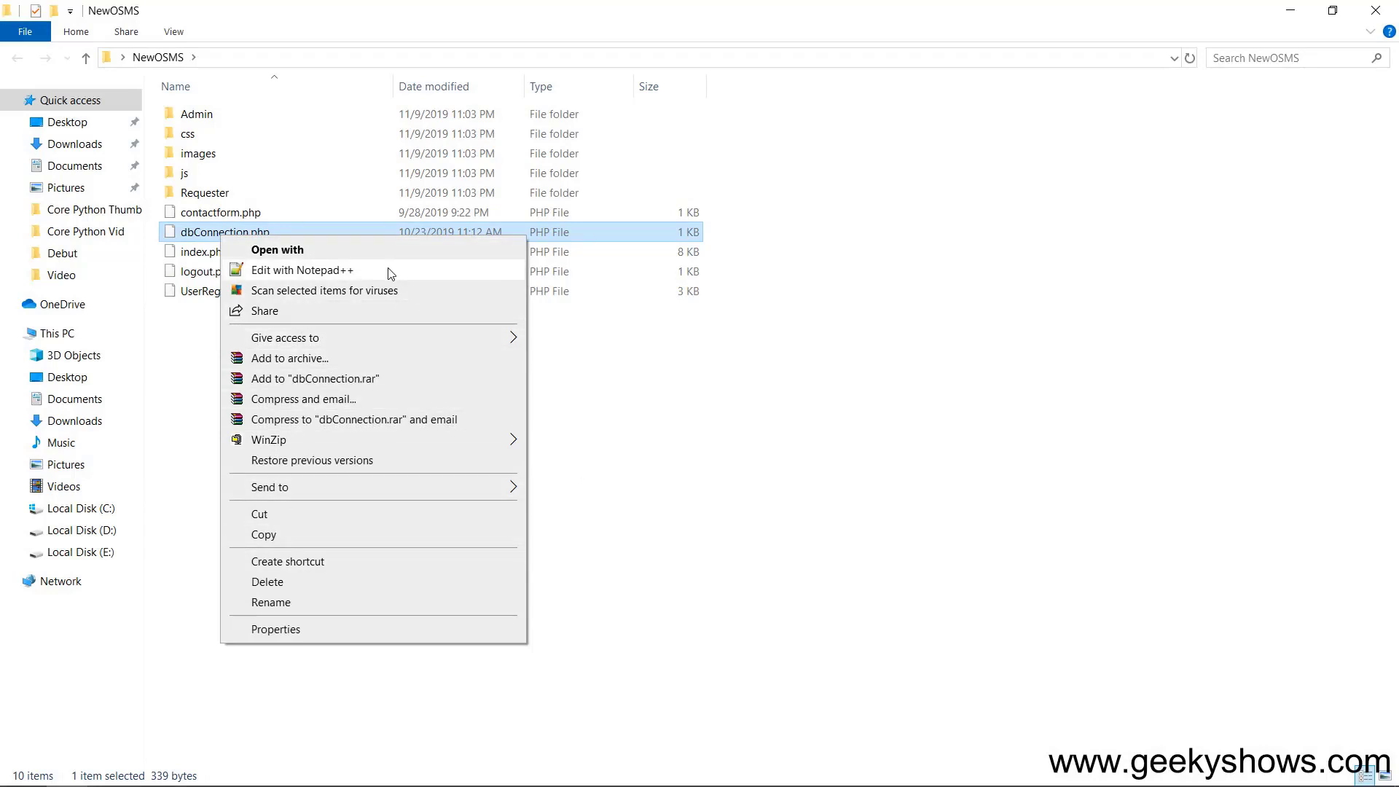
pyautogui.click(772, 316)
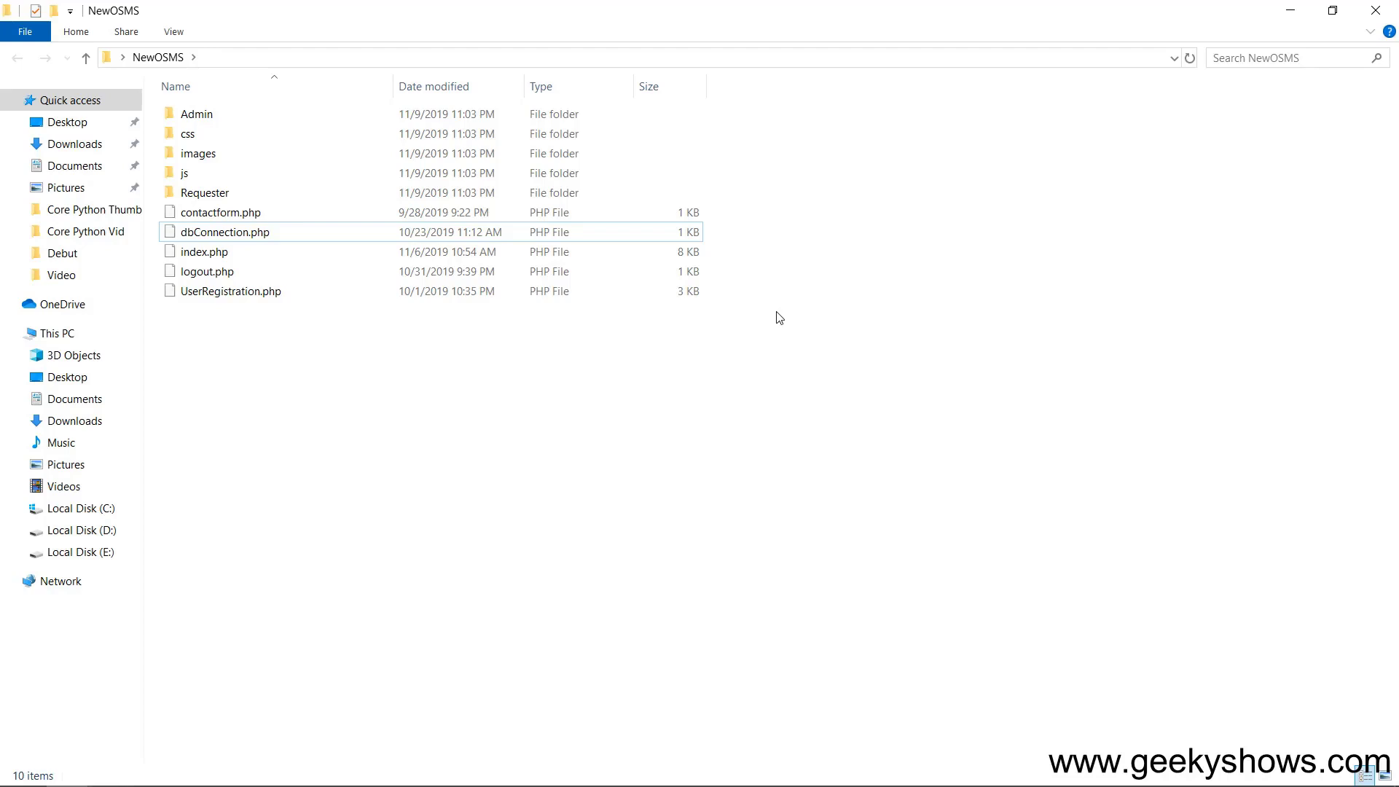
# Review the noted database user and database name, then minimize the note and project folder
pyautogui.hotkey('alt', 'Tab')
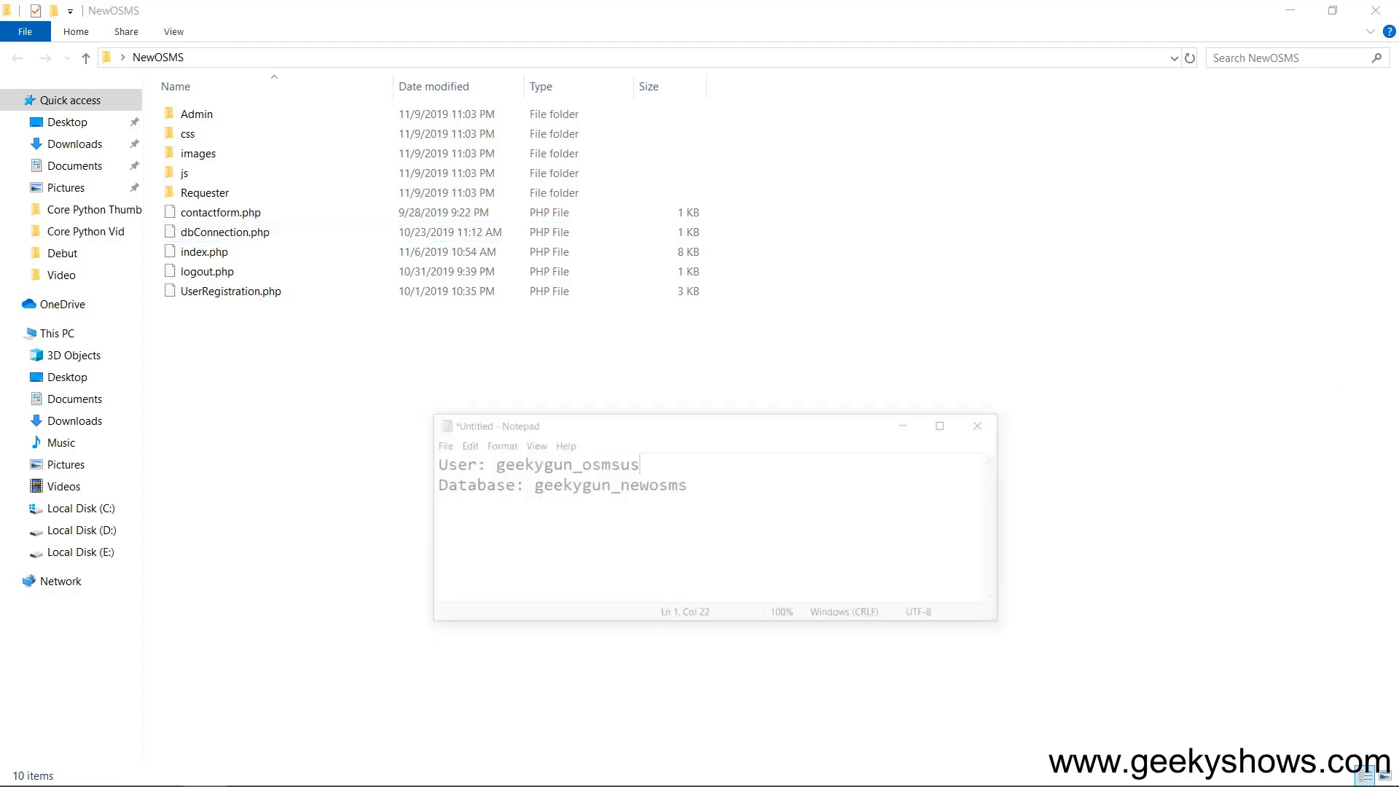
pyautogui.moveTo(551, 406); pyautogui.dragTo(706, 408)
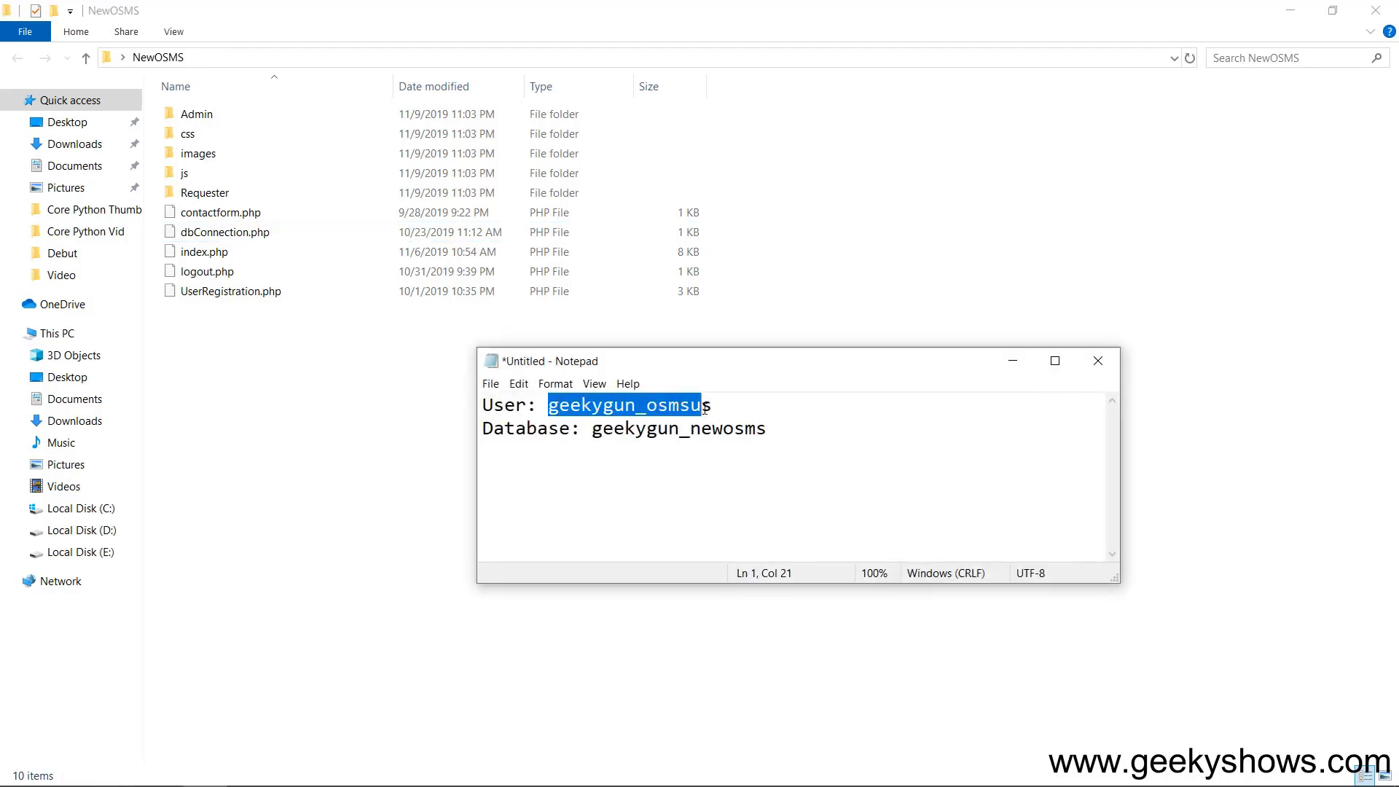
pyautogui.moveTo(596, 433); pyautogui.dragTo(785, 435)
pyautogui.click(712, 416)
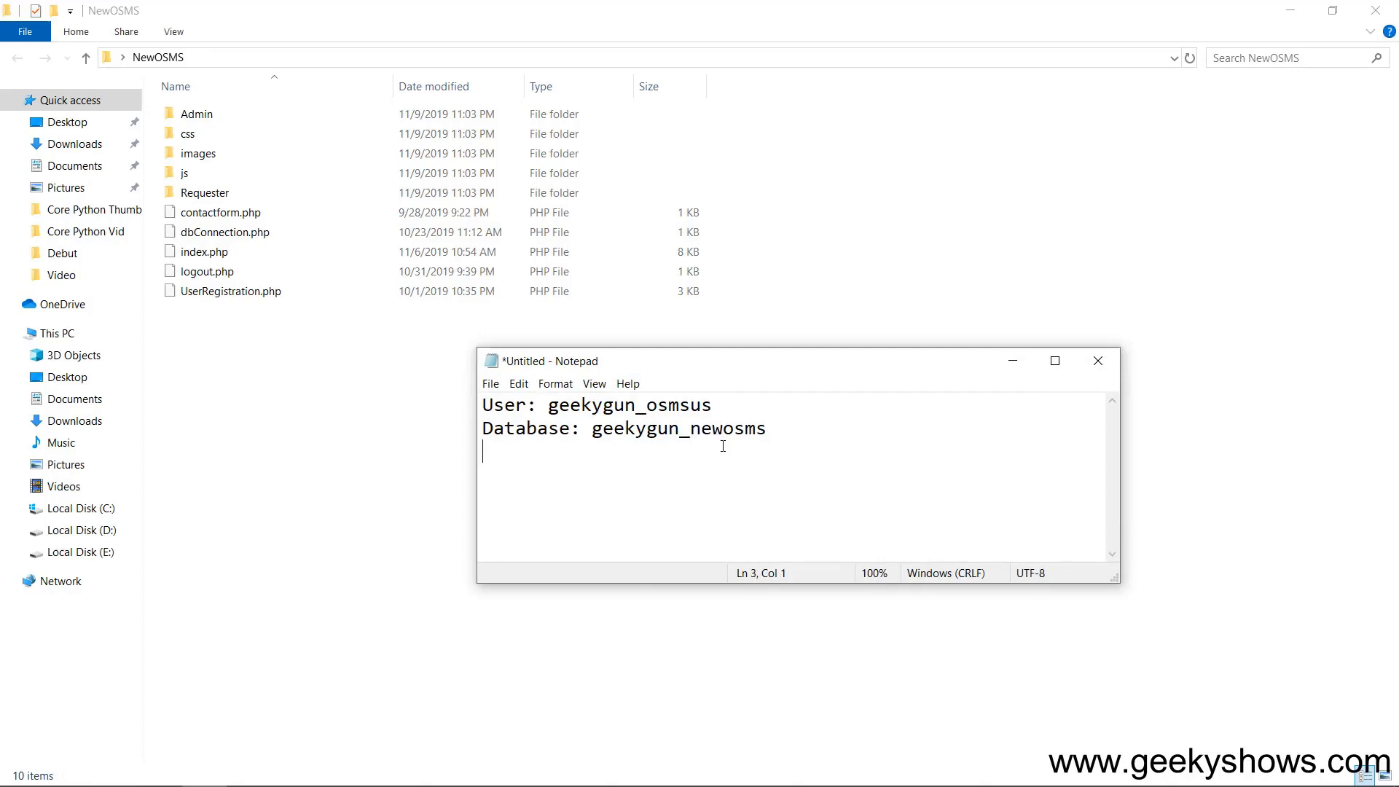
pyautogui.click(1013, 363)
pyautogui.click(1277, 13)
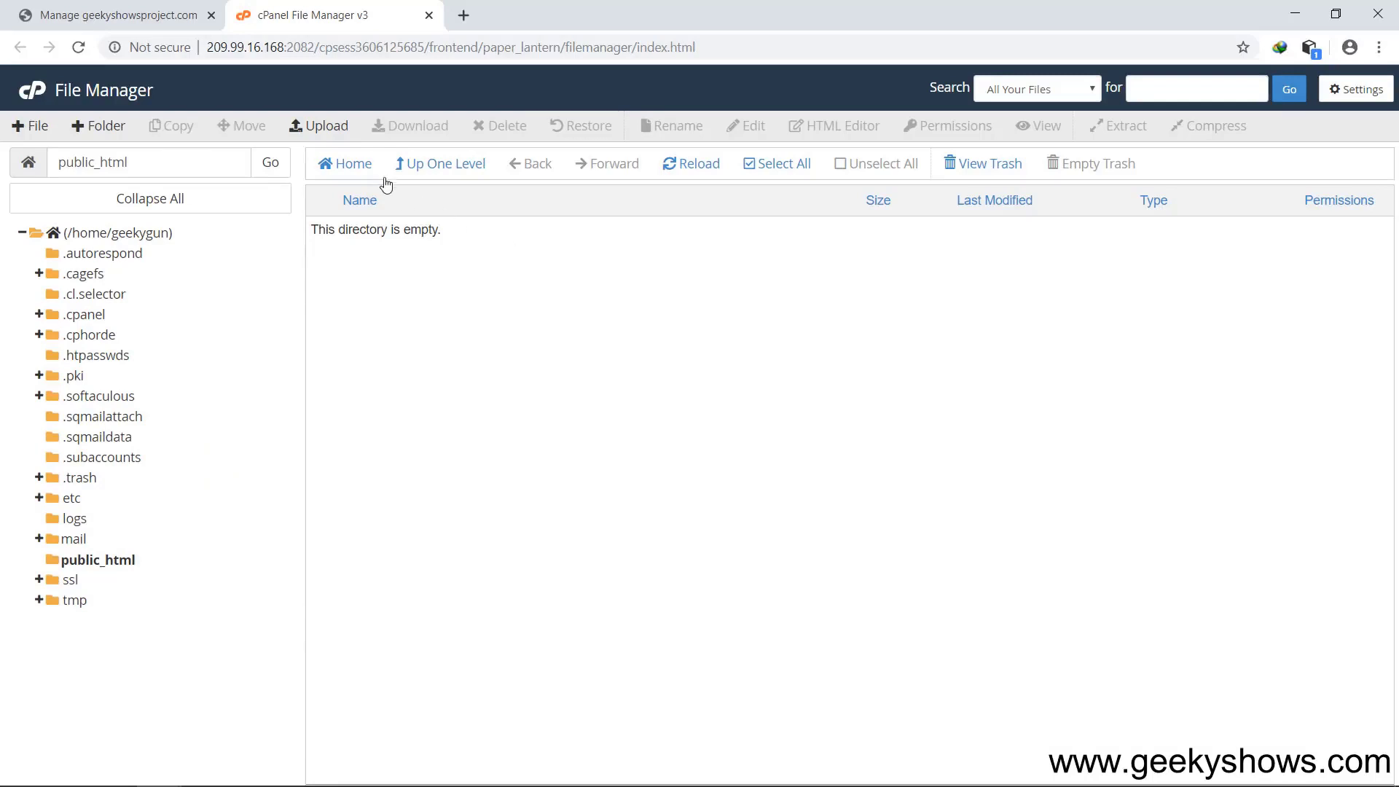
# Upload the NewOSMS.zip archive (740.89 KB) from the Desktop into public_html
pyautogui.click(337, 131)
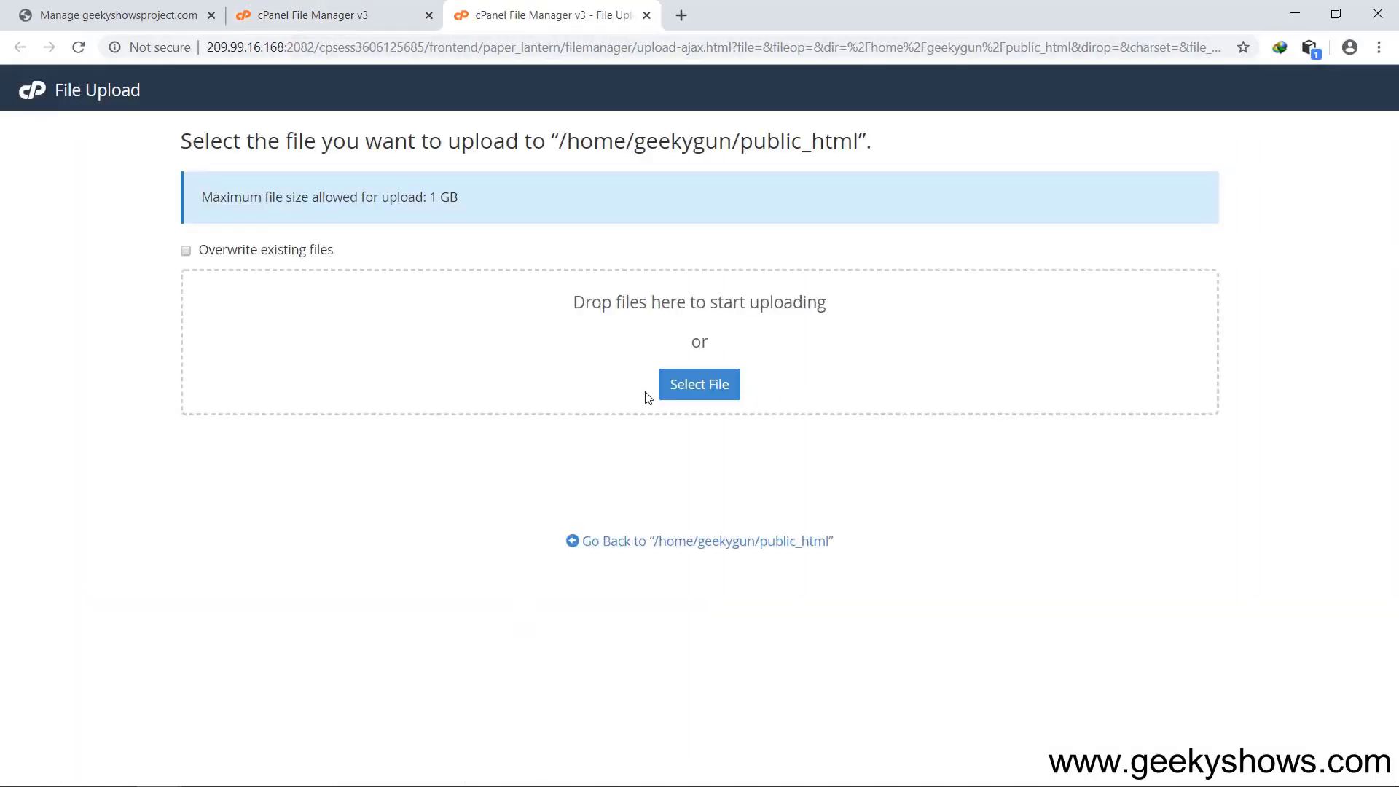
pyautogui.click(701, 395)
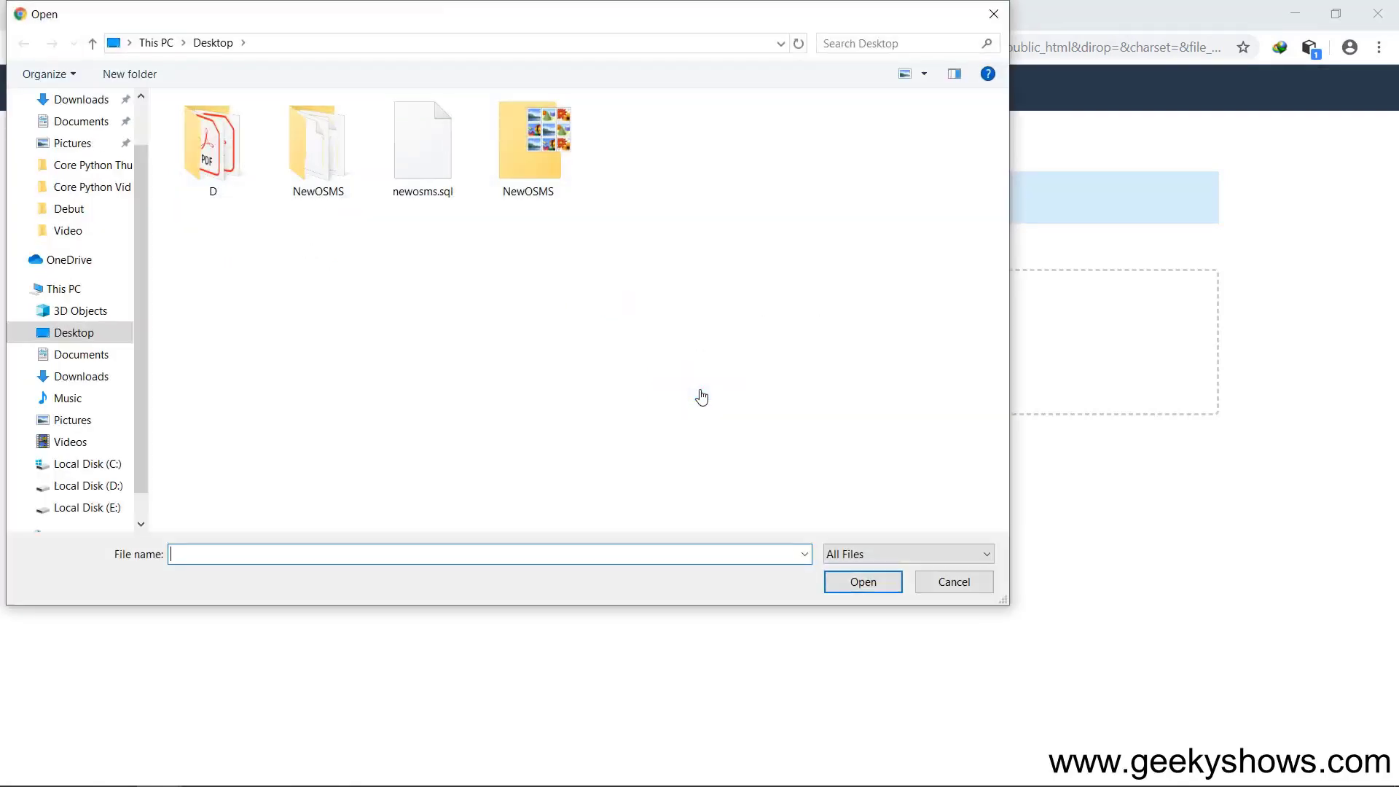
pyautogui.click(546, 151)
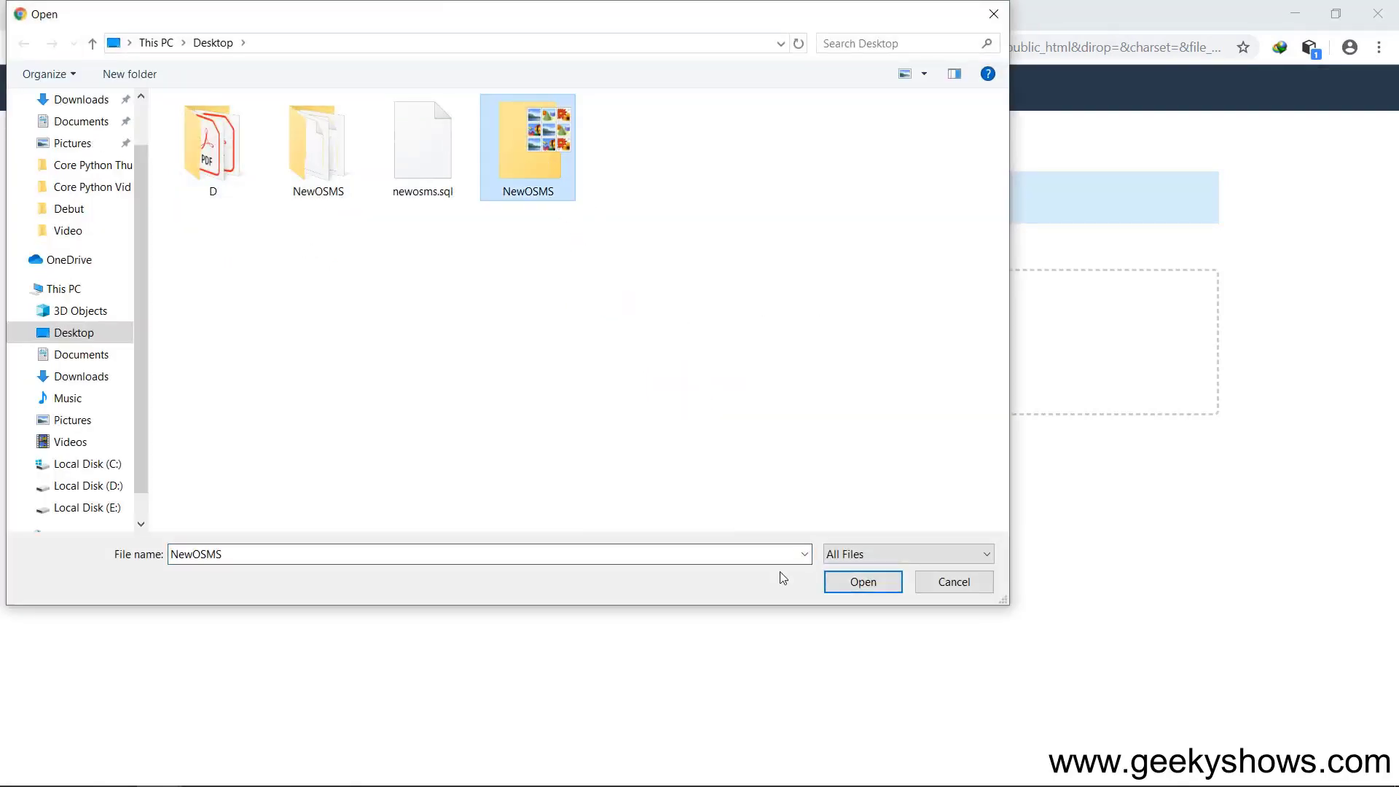
pyautogui.click(850, 587)
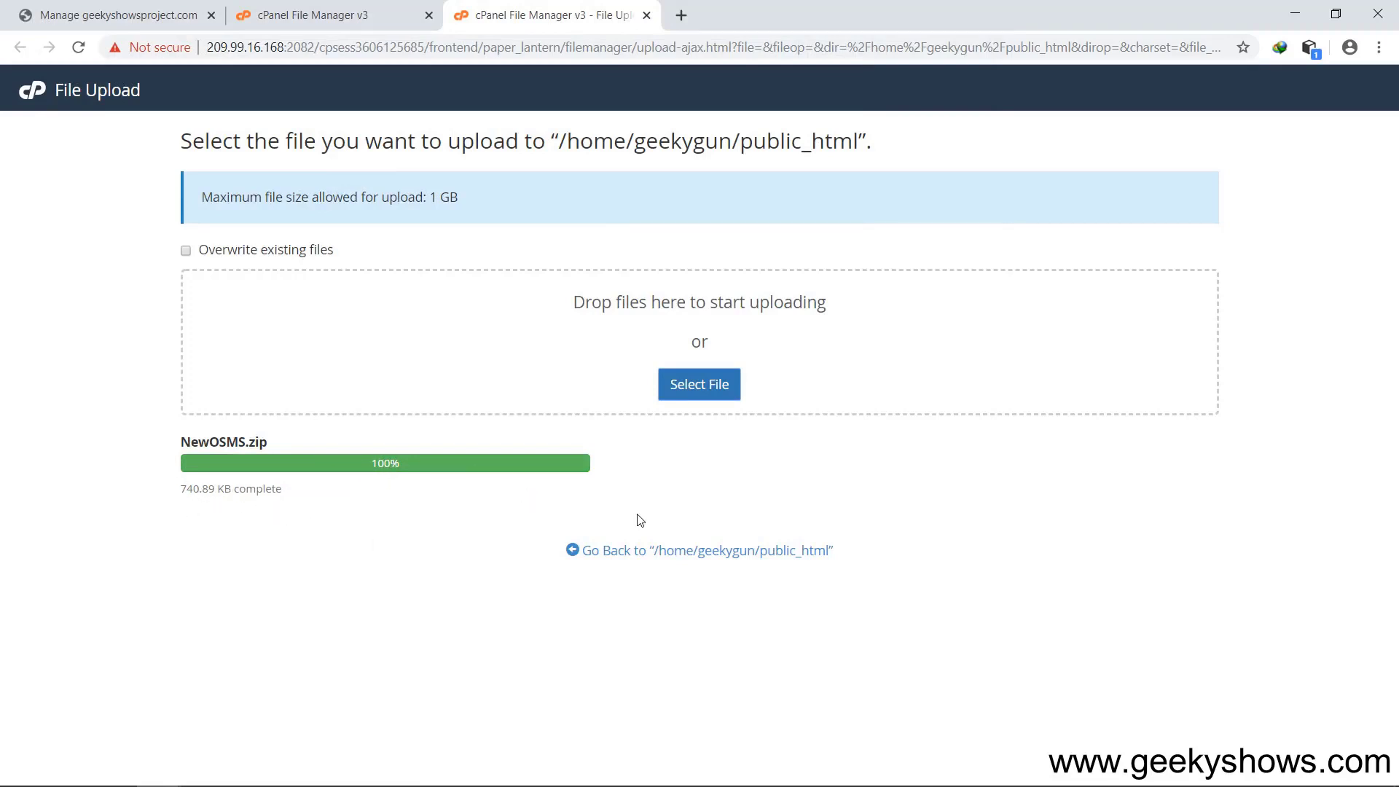
pyautogui.click(758, 556)
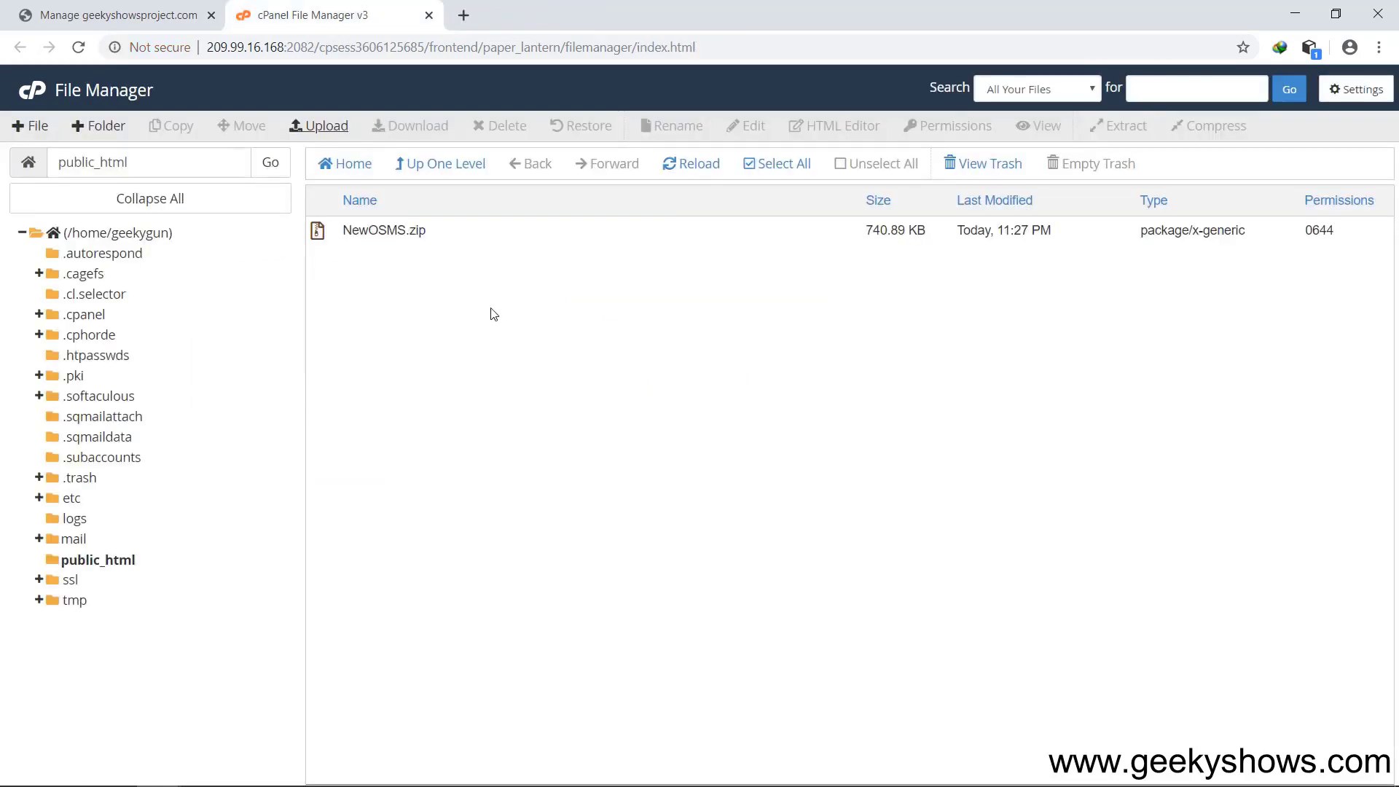
# Extract NewOSMS.zip into /public_html, creating a NewOSMS folder beside the archive
pyautogui.click(395, 232)
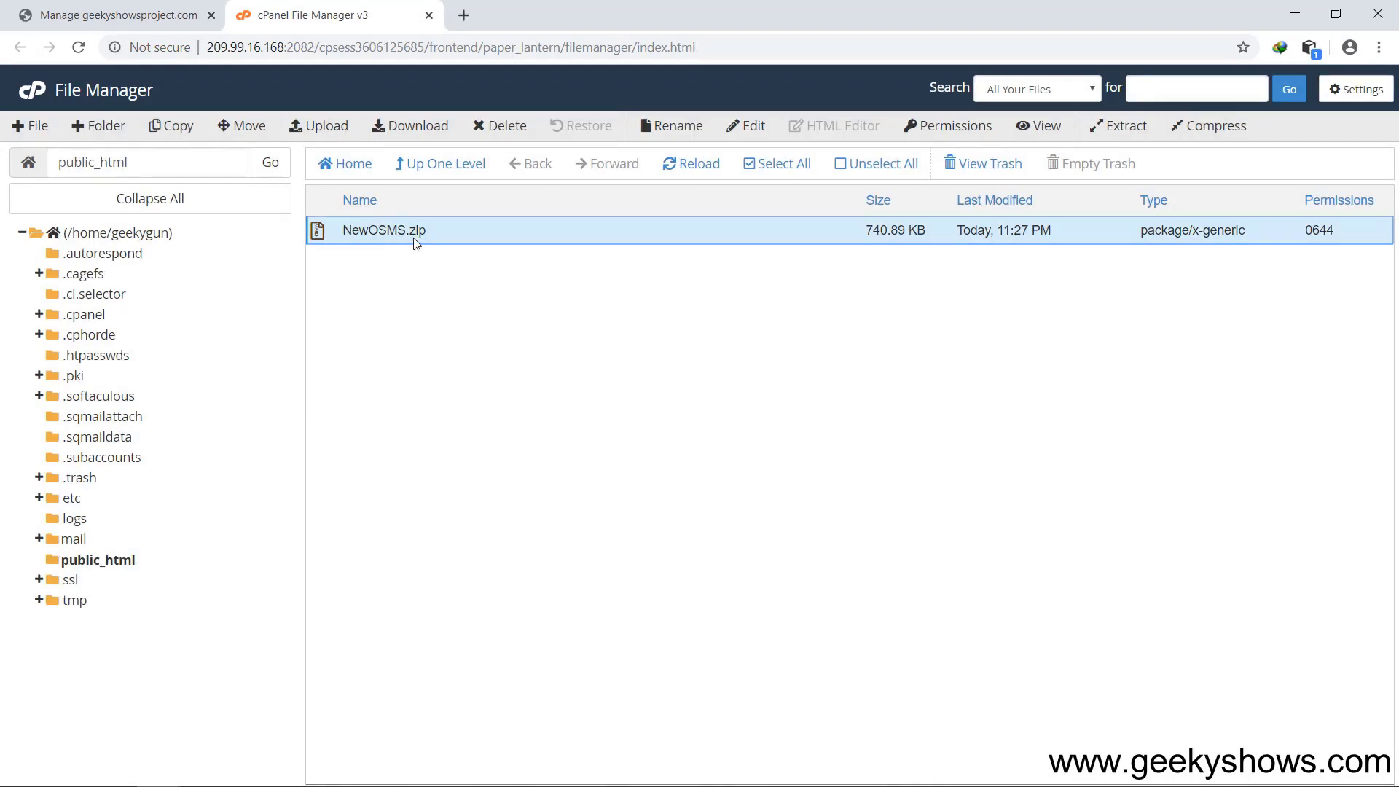
pyautogui.click(1129, 135)
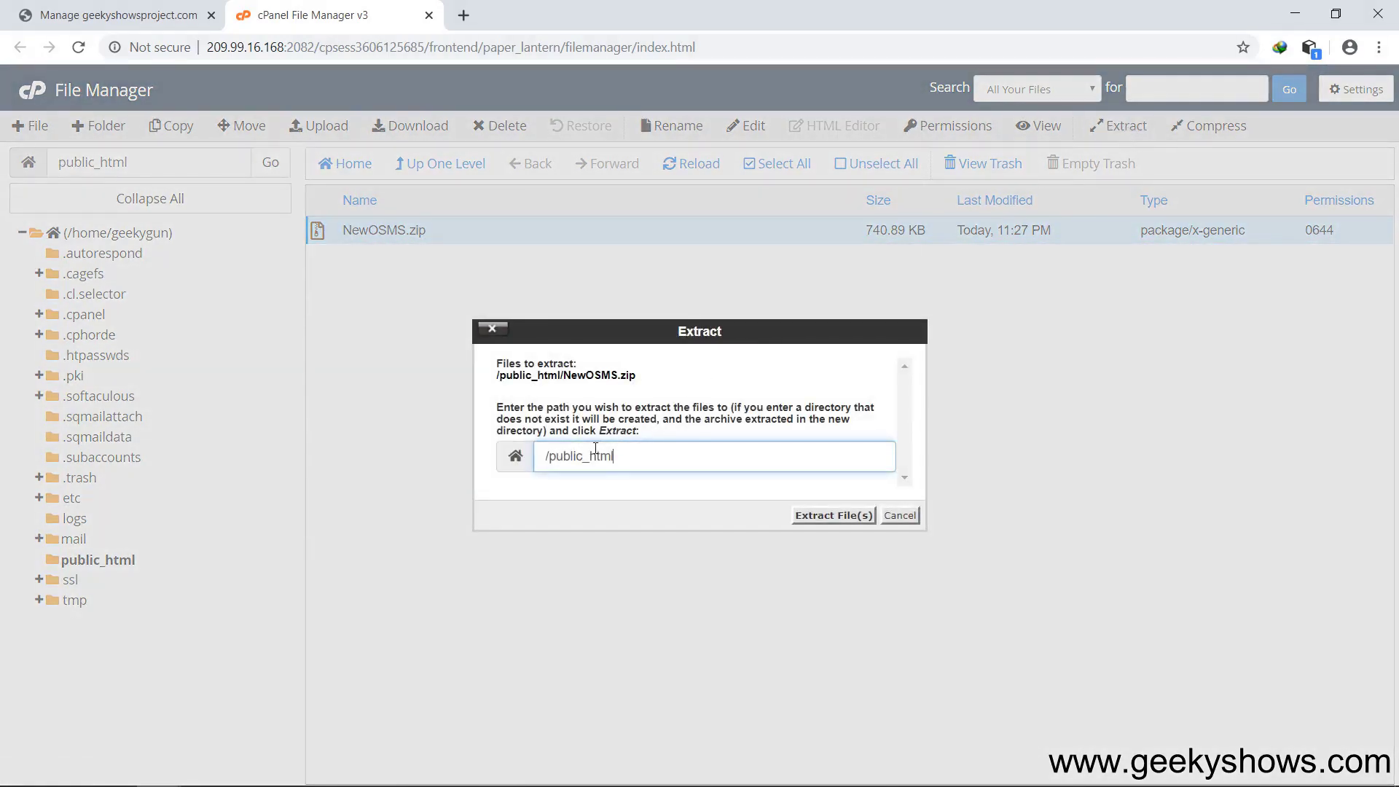
pyautogui.click(837, 516)
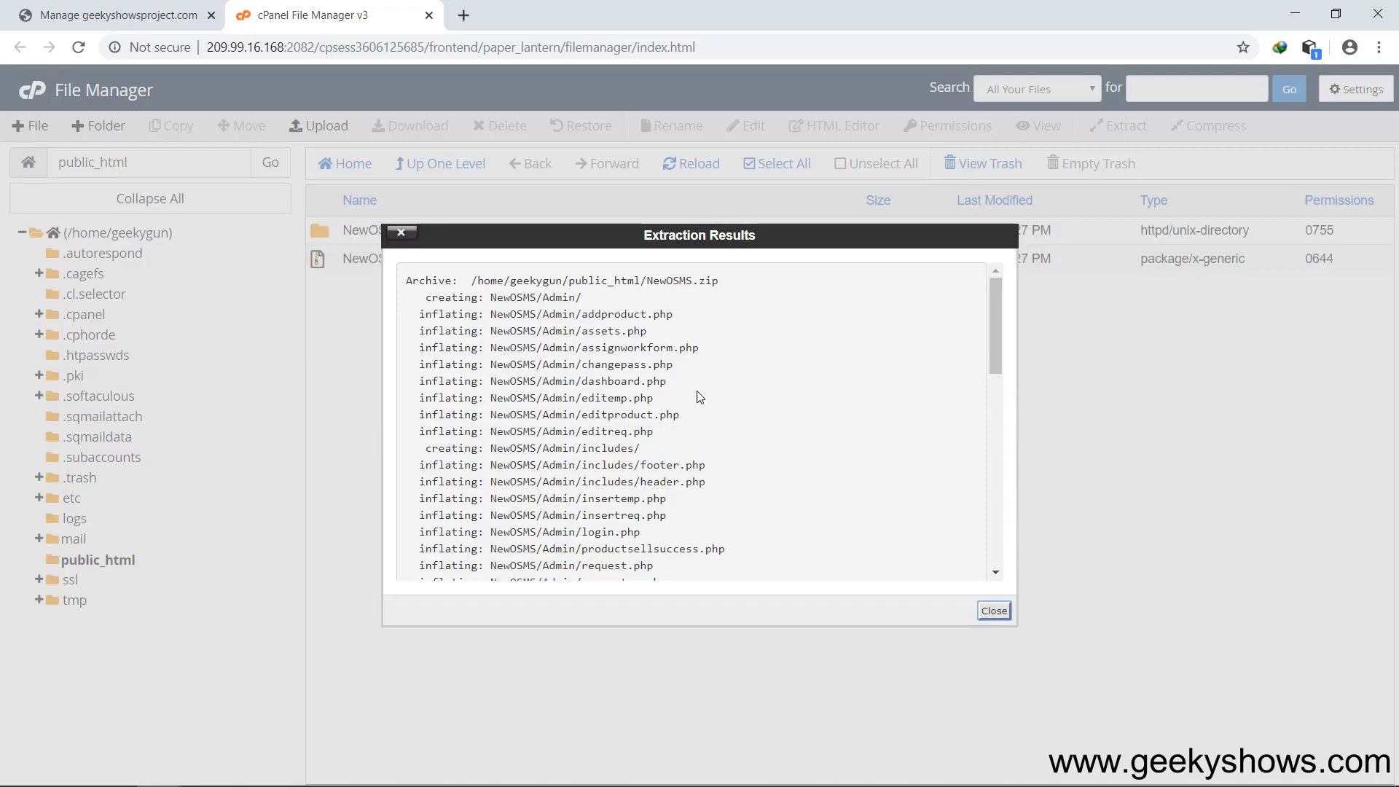
pyautogui.moveTo(991, 334); pyautogui.dragTo(1018, 586)
pyautogui.click(994, 610)
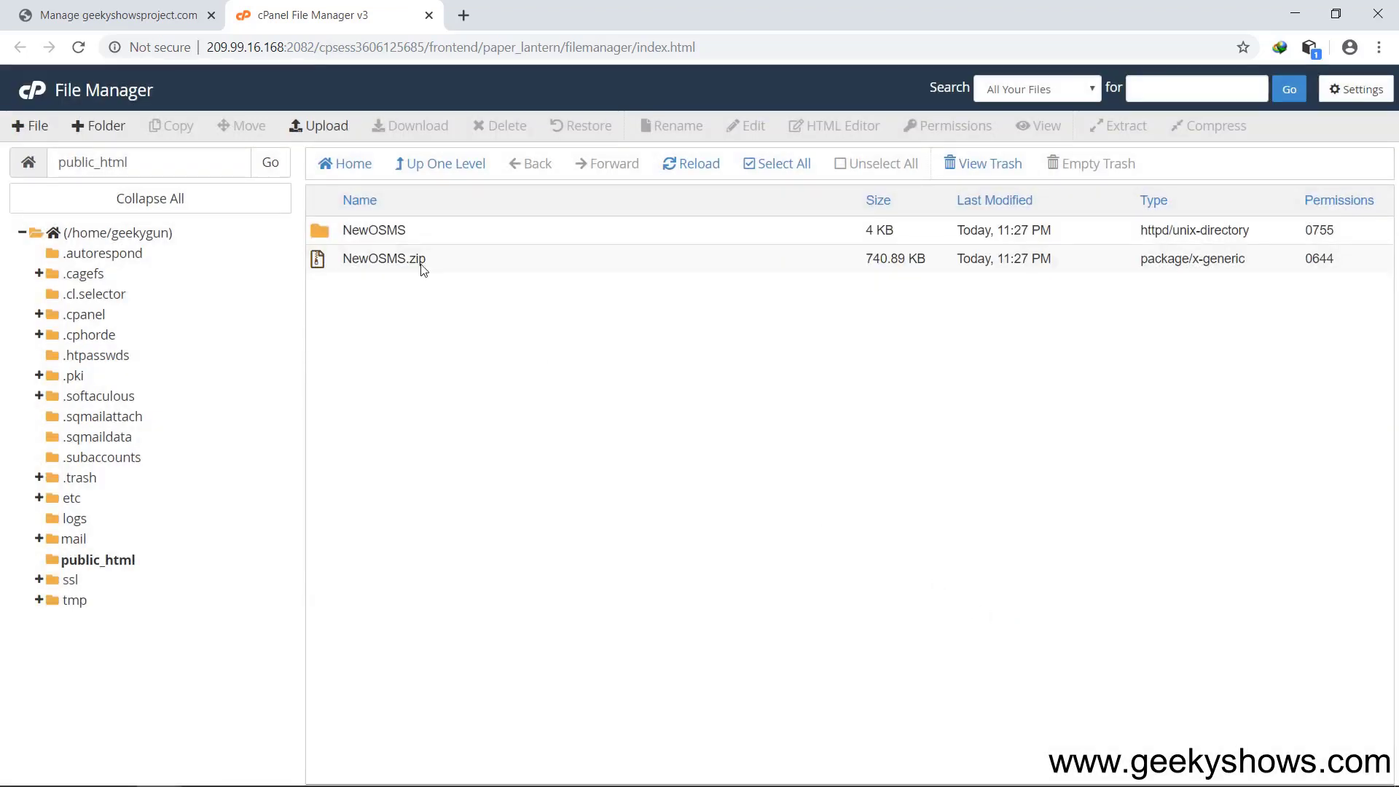
# Move every file in the NewOSMS folder to /public_html/ and return to public_html
pyautogui.doubleClick(369, 231)
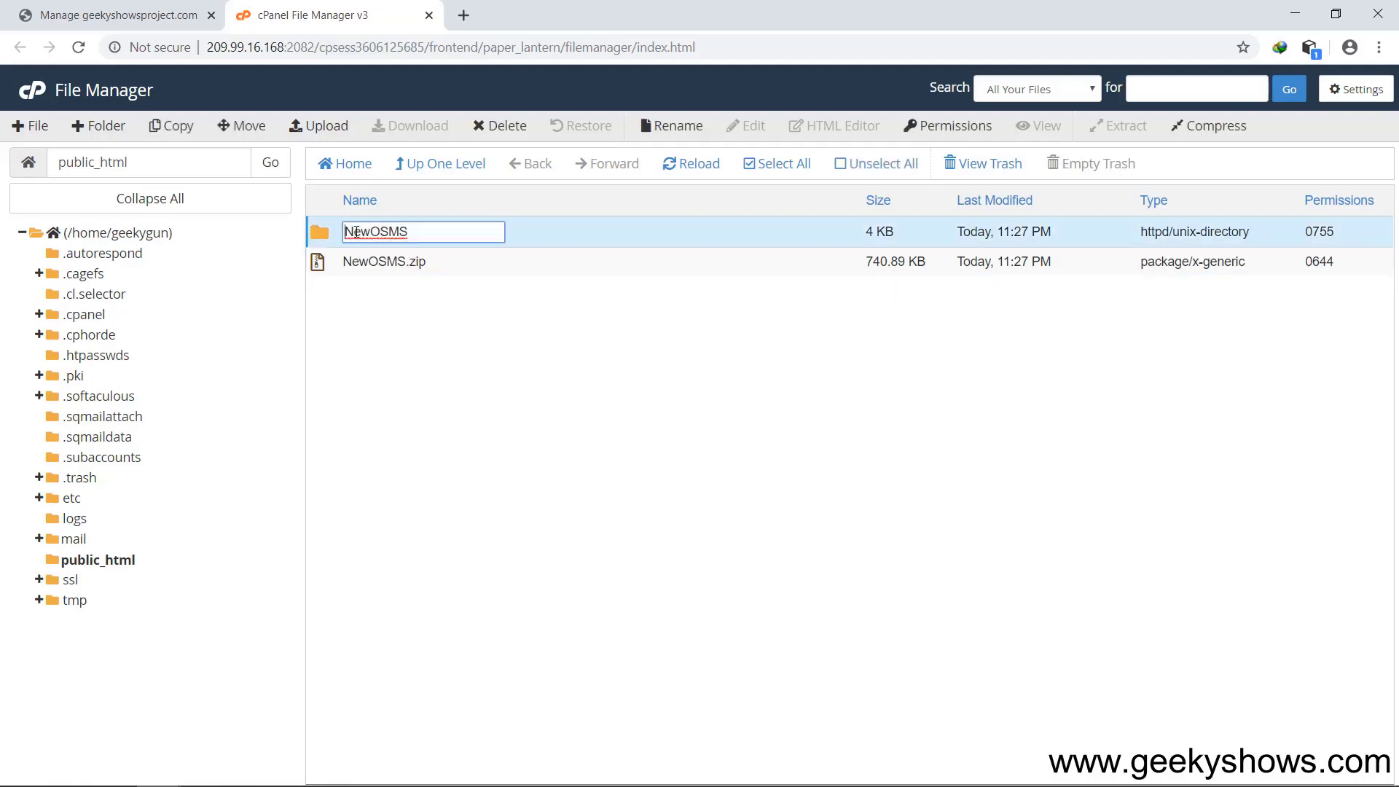
pyautogui.doubleClick(320, 232)
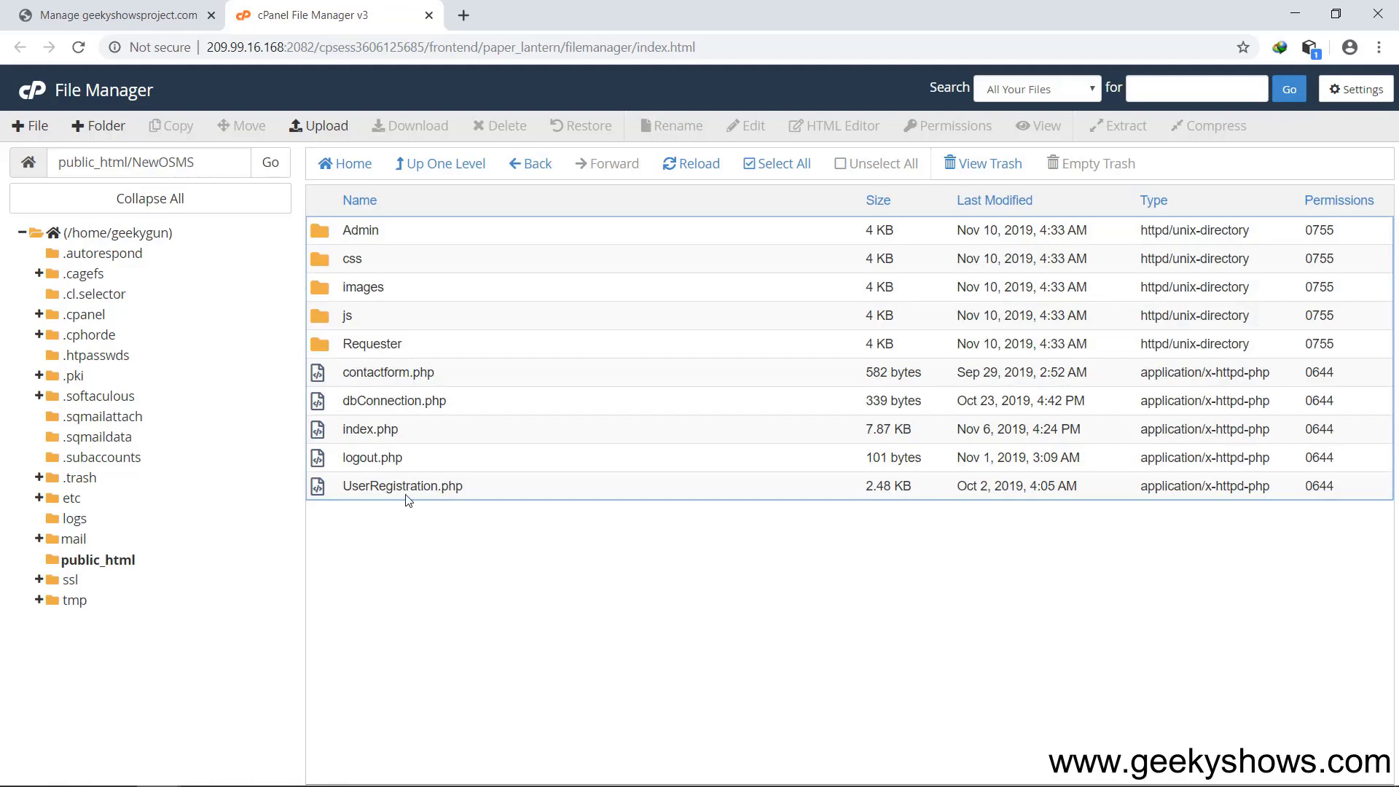
pyautogui.click(769, 166)
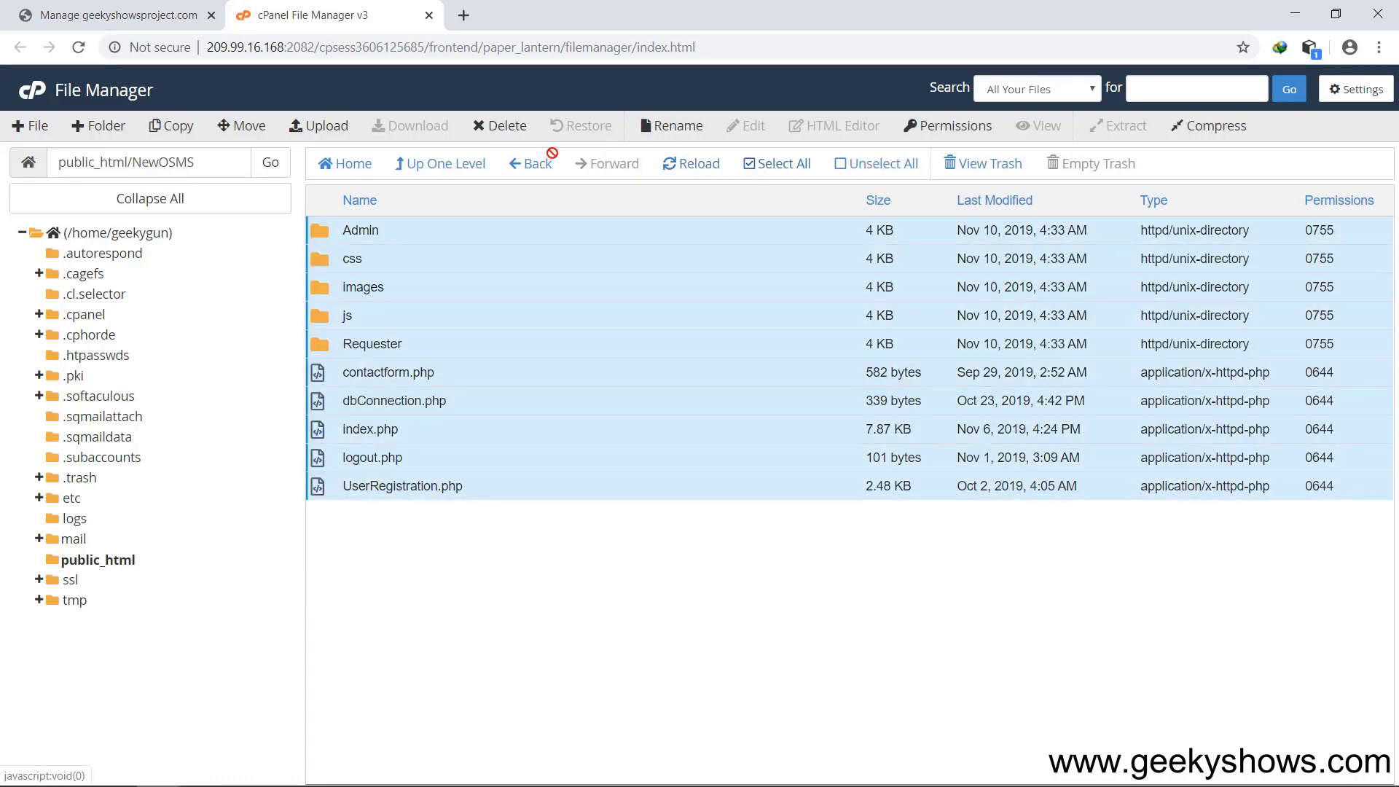
pyautogui.click(248, 128)
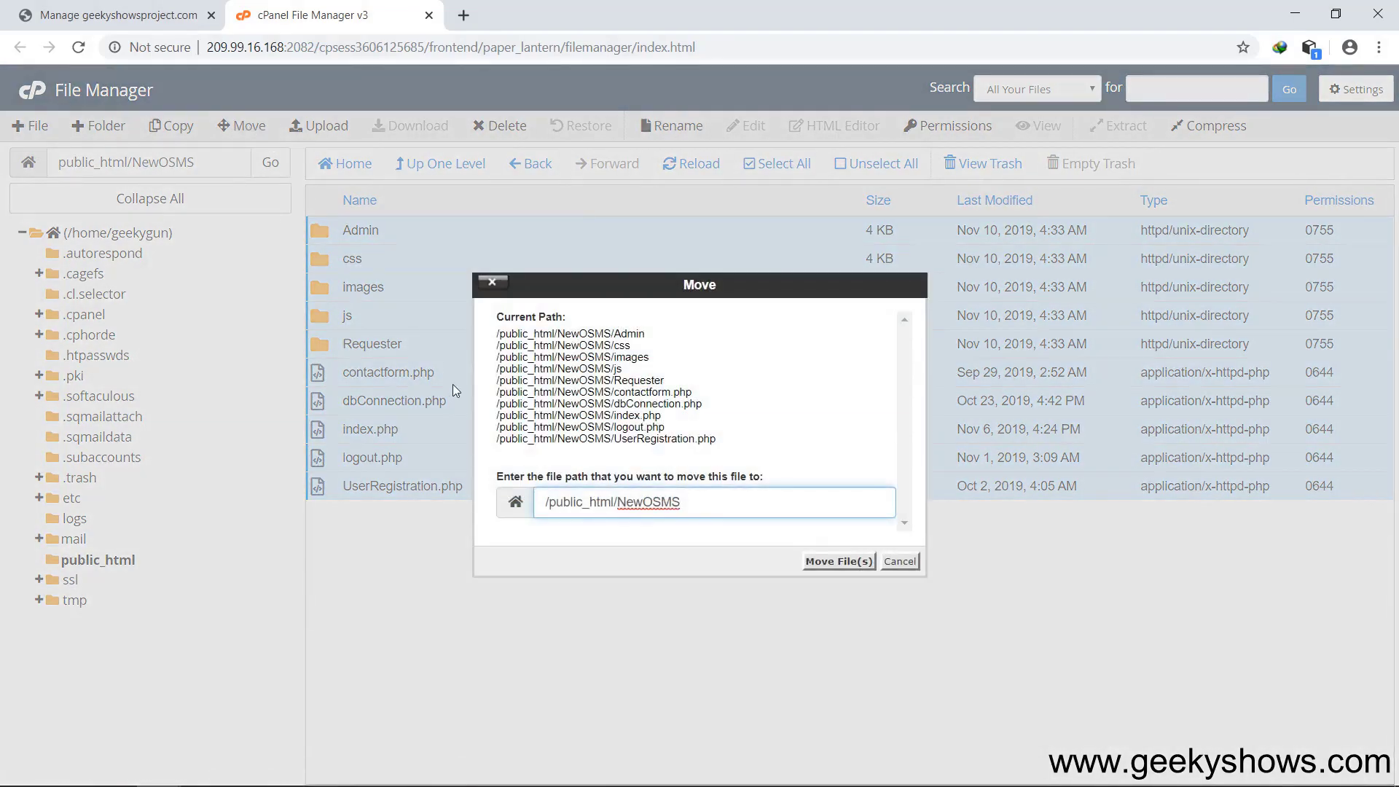
pyautogui.moveTo(618, 503); pyautogui.dragTo(728, 505)
pyautogui.press('BackSpace')
pyautogui.press('BackSpace')
pyautogui.click(831, 565)
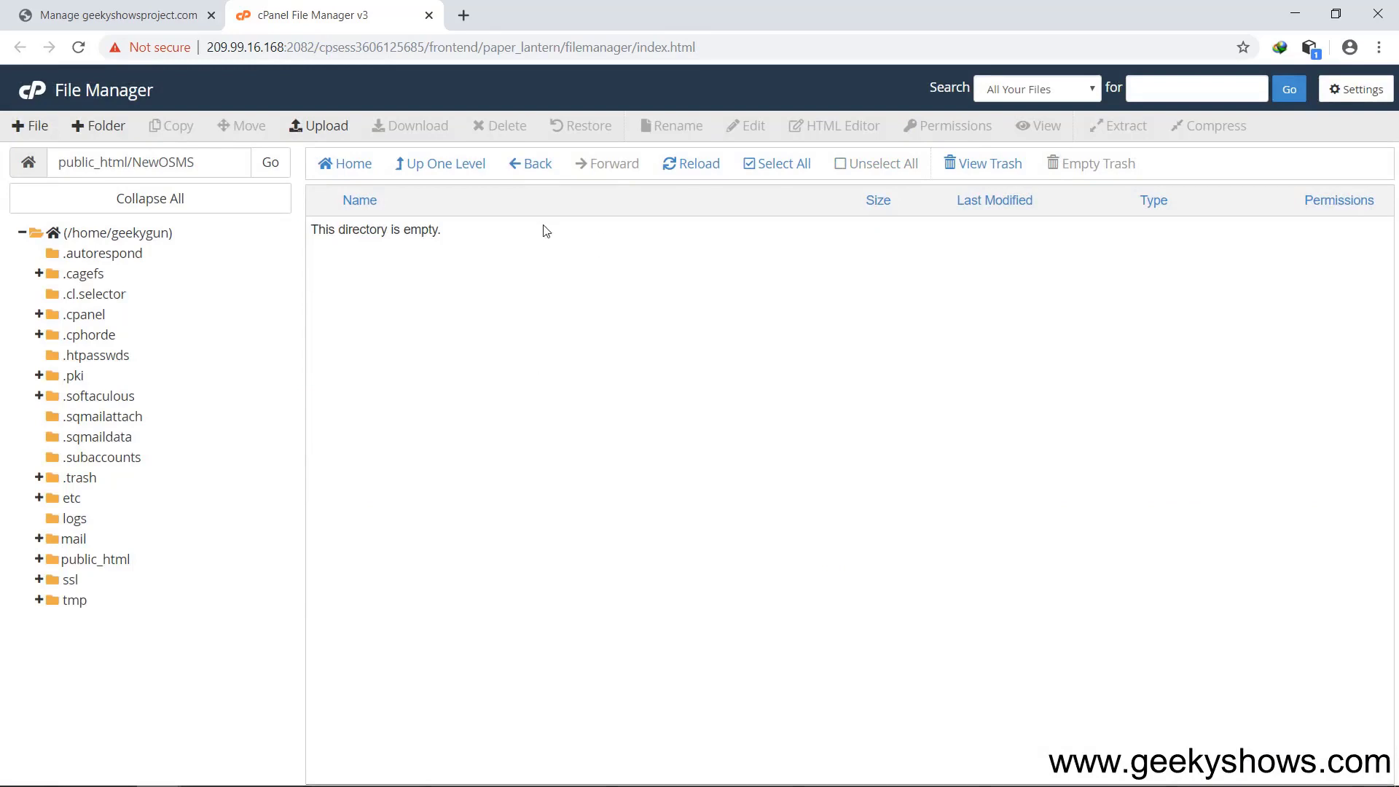
pyautogui.click(434, 169)
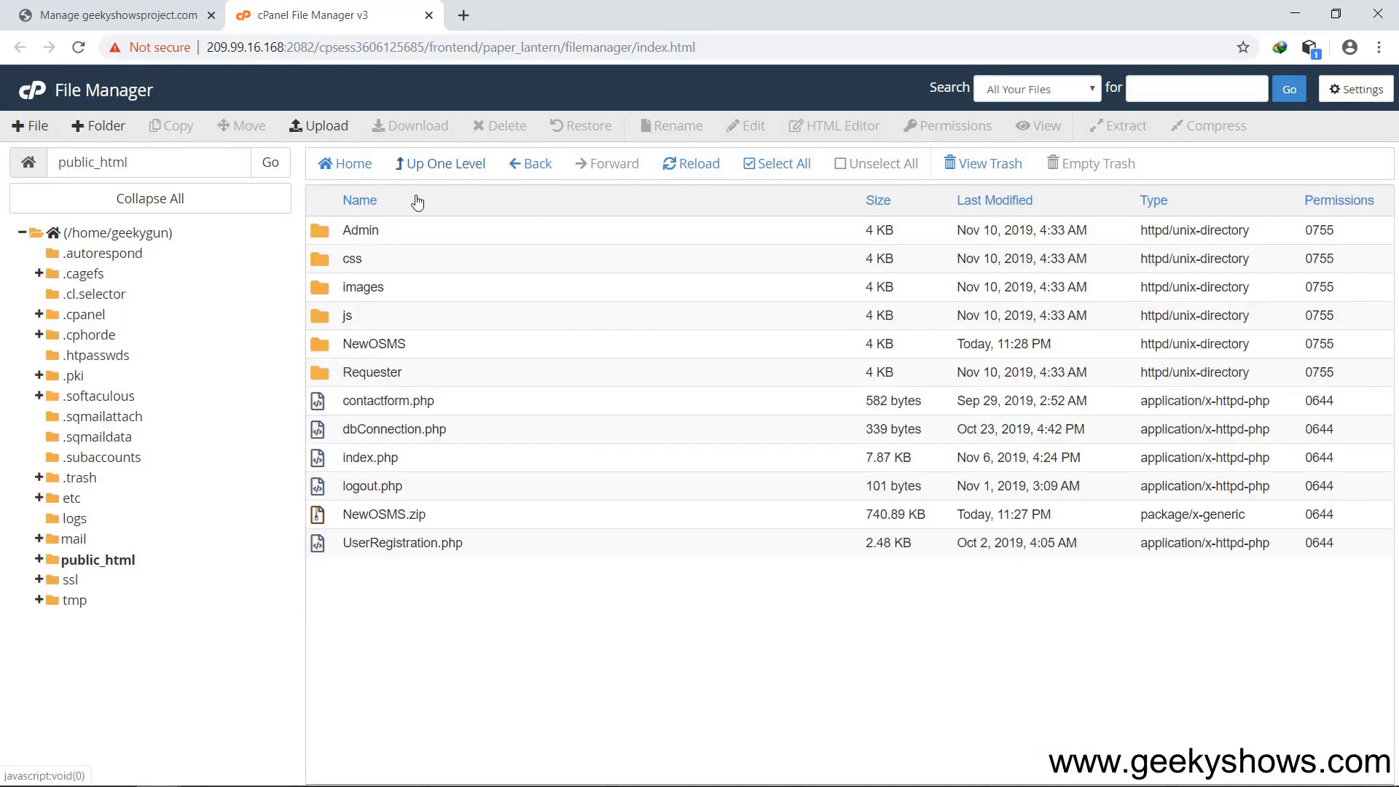
# Check that the NewOSMS folder is empty, then delete it to the trash
pyautogui.click(418, 165)
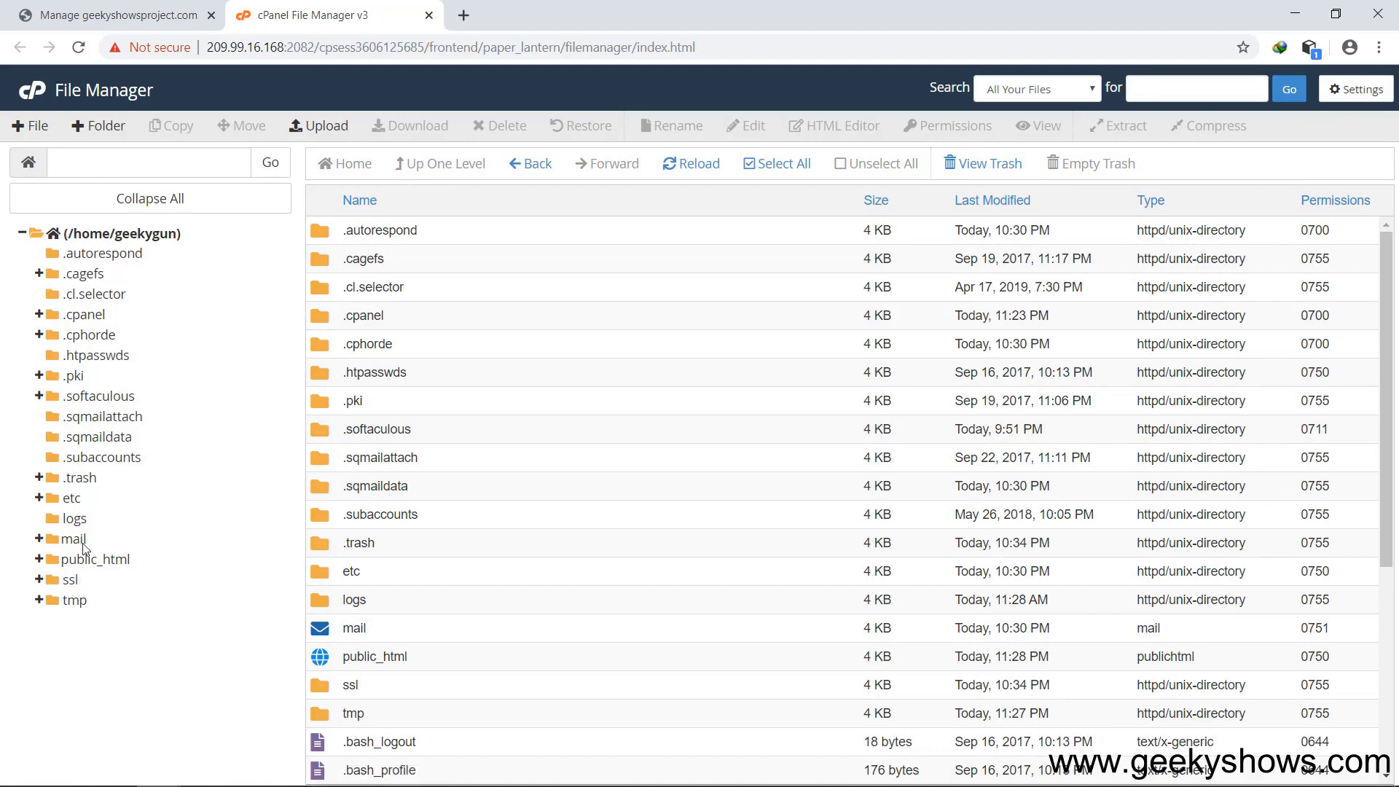
pyautogui.click(97, 560)
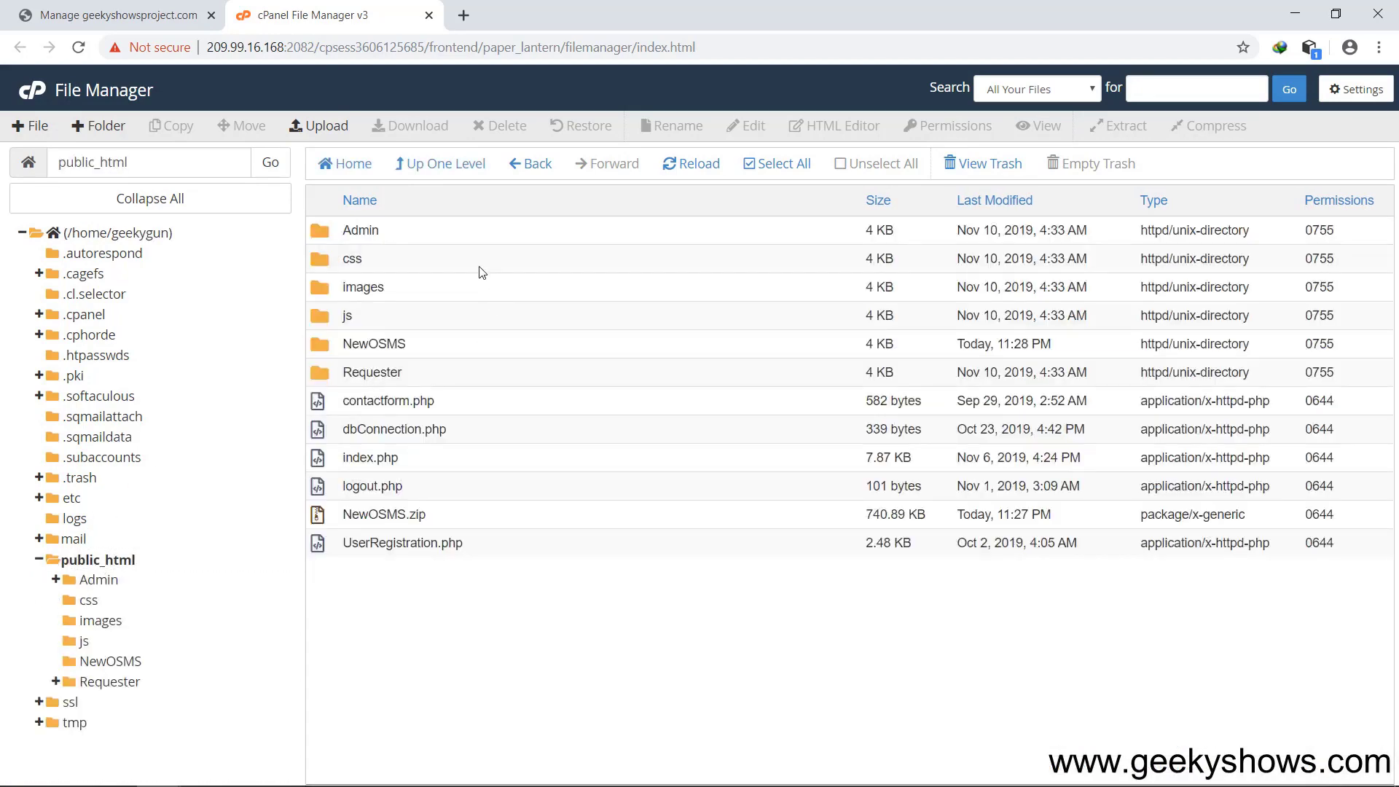
pyautogui.doubleClick(326, 347)
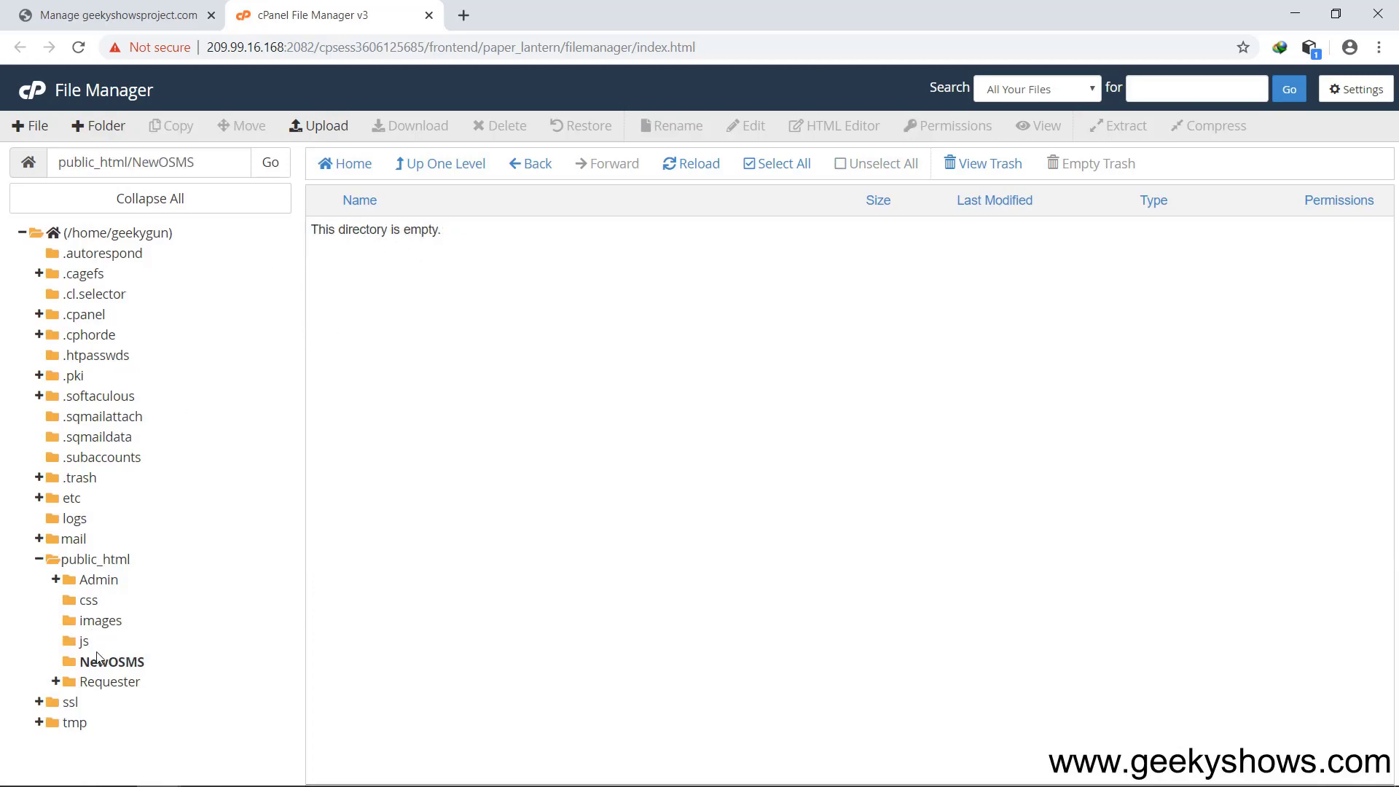
pyautogui.click(107, 561)
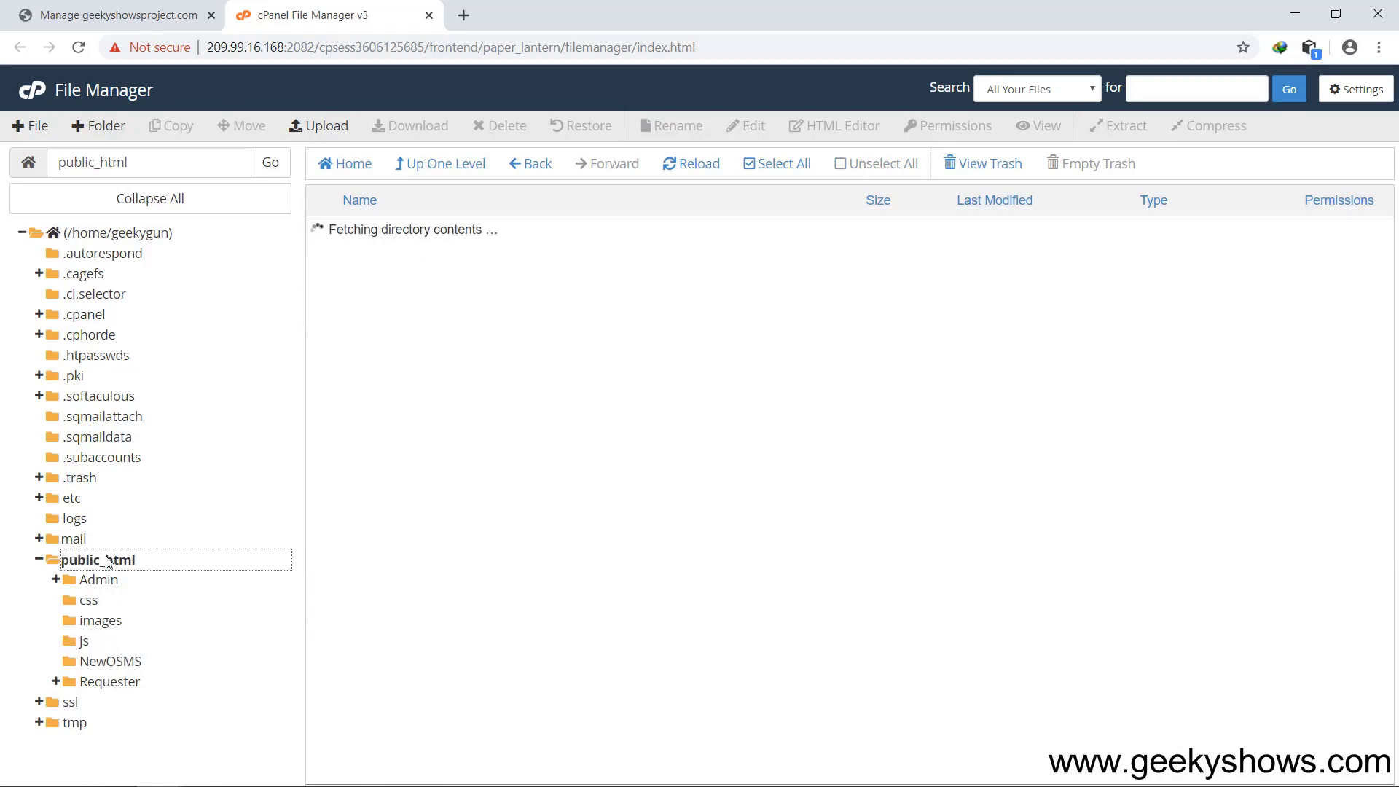
pyautogui.click(326, 347)
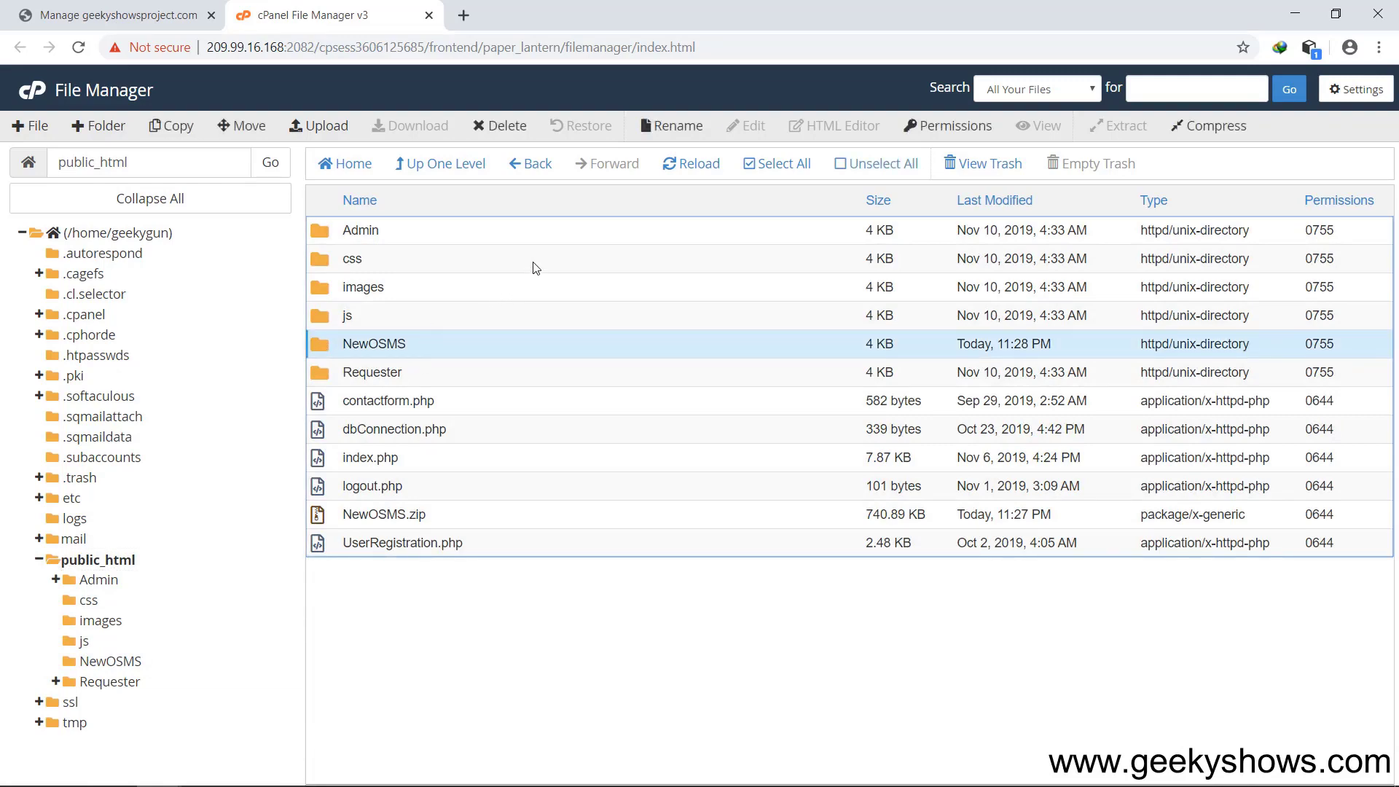
pyautogui.click(502, 125)
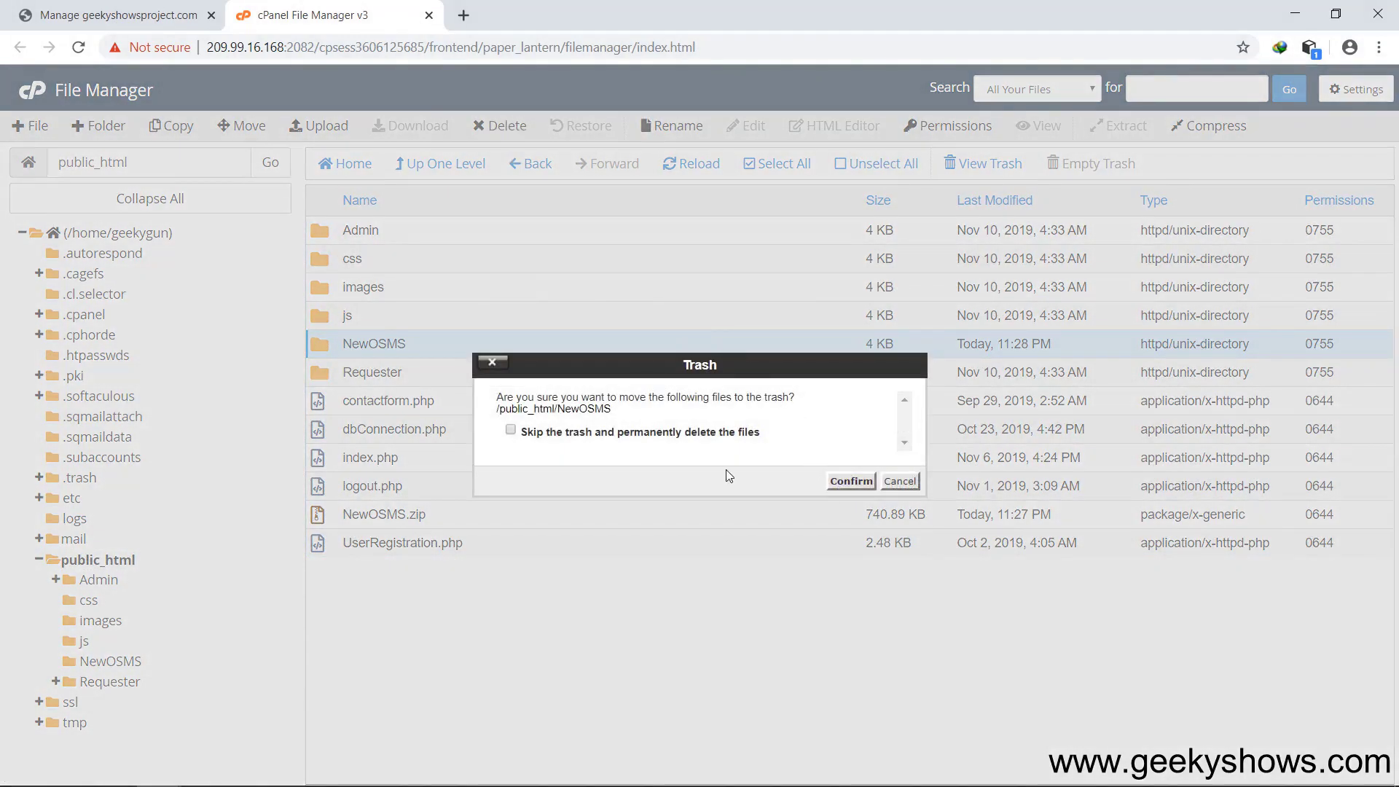
pyautogui.click(851, 481)
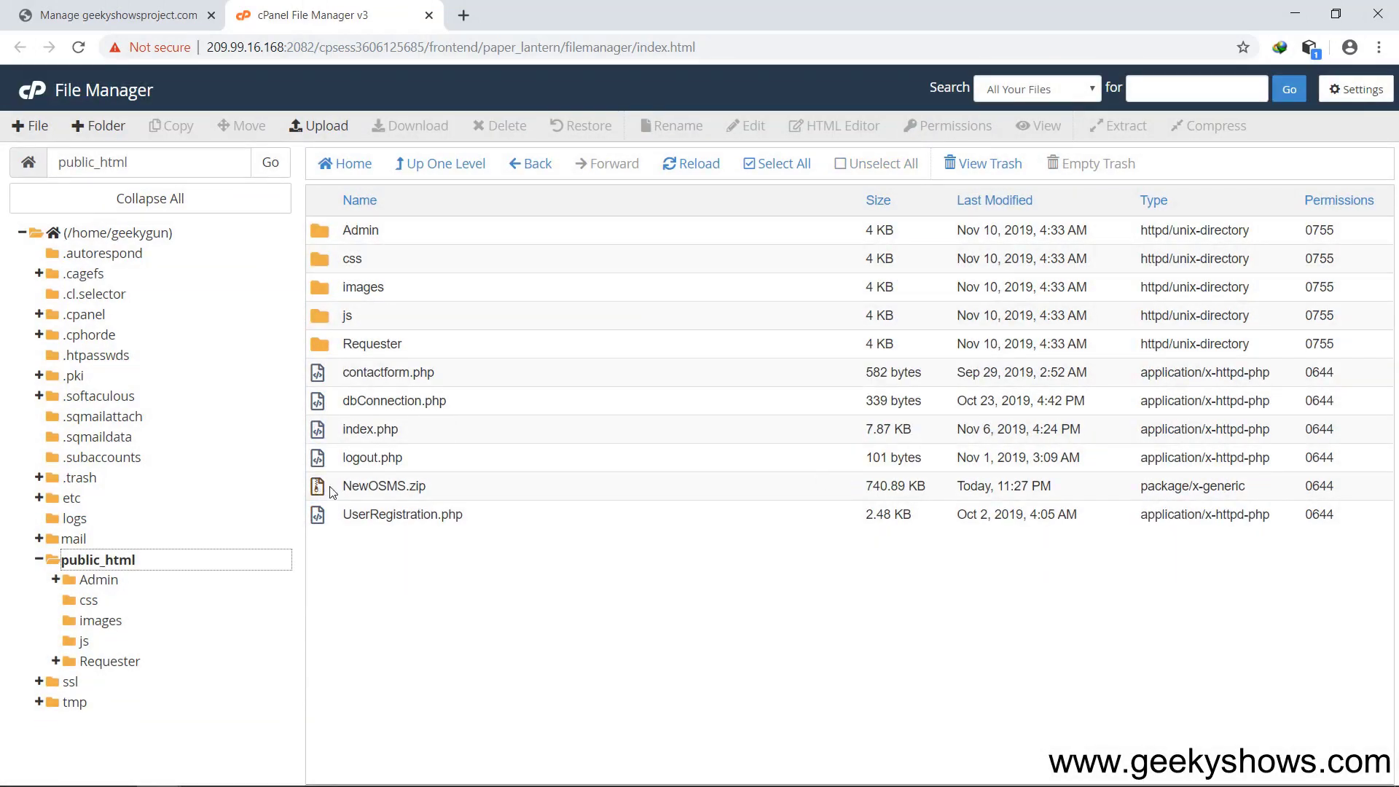
# Permanently delete the NewOSMS.zip archive, skipping the trash
pyautogui.click(325, 491)
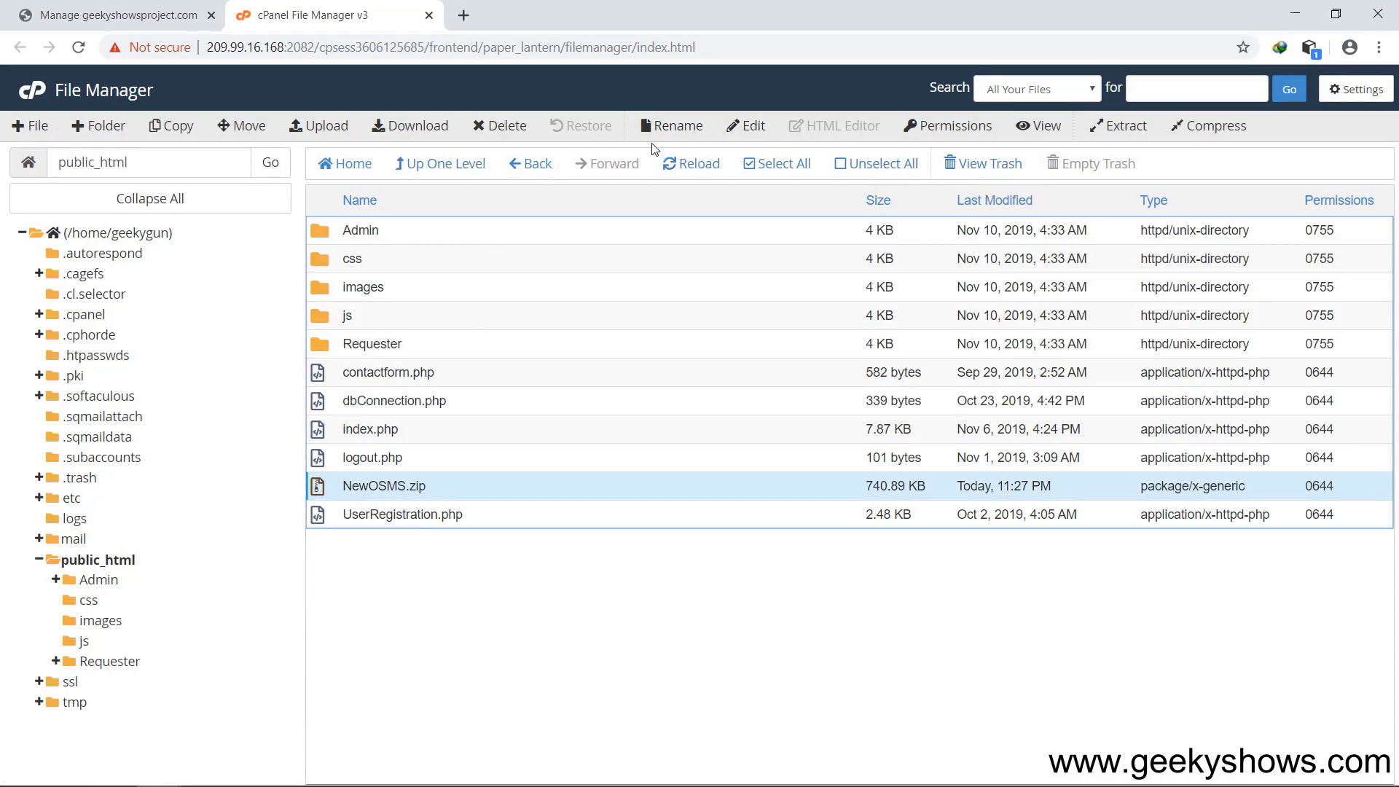
pyautogui.click(511, 133)
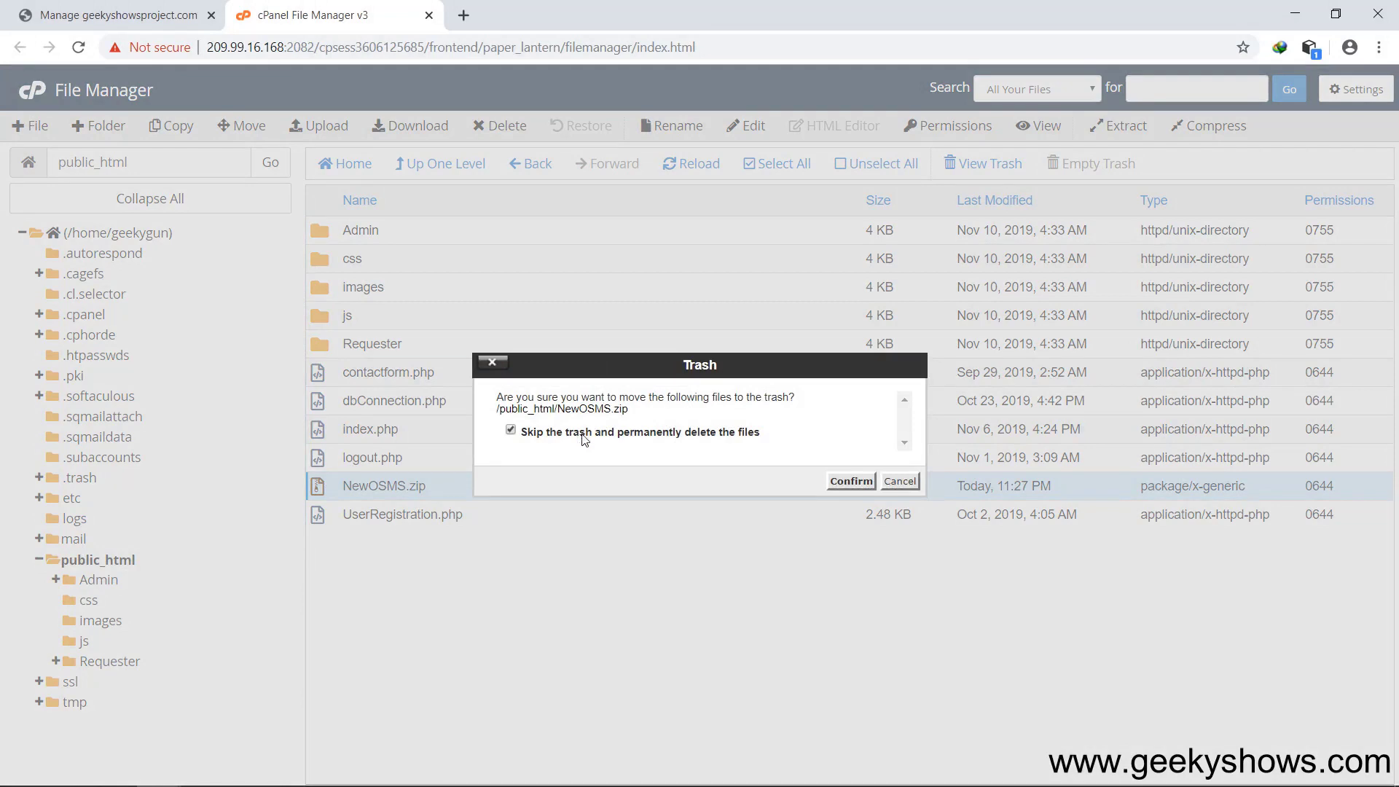
pyautogui.click(846, 481)
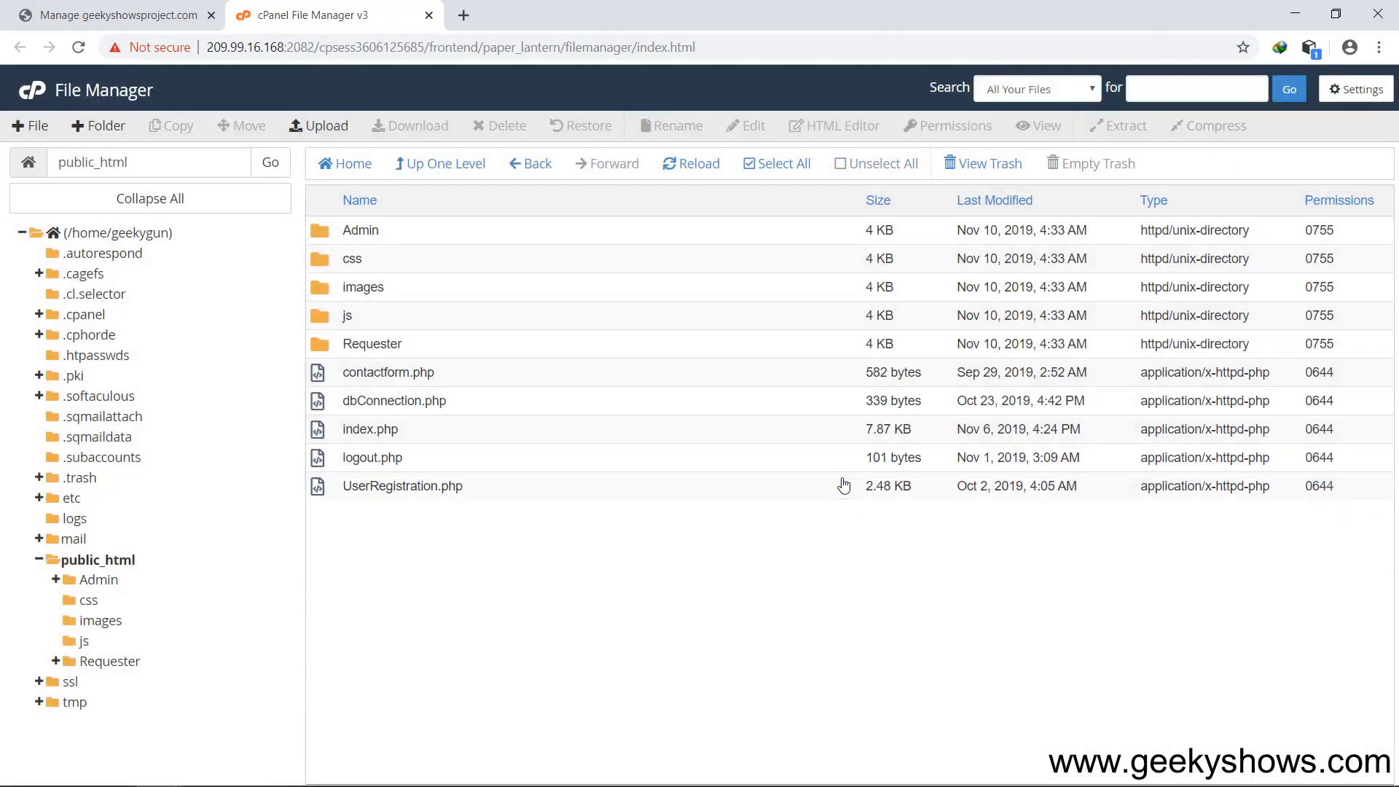
pyautogui.click(355, 401)
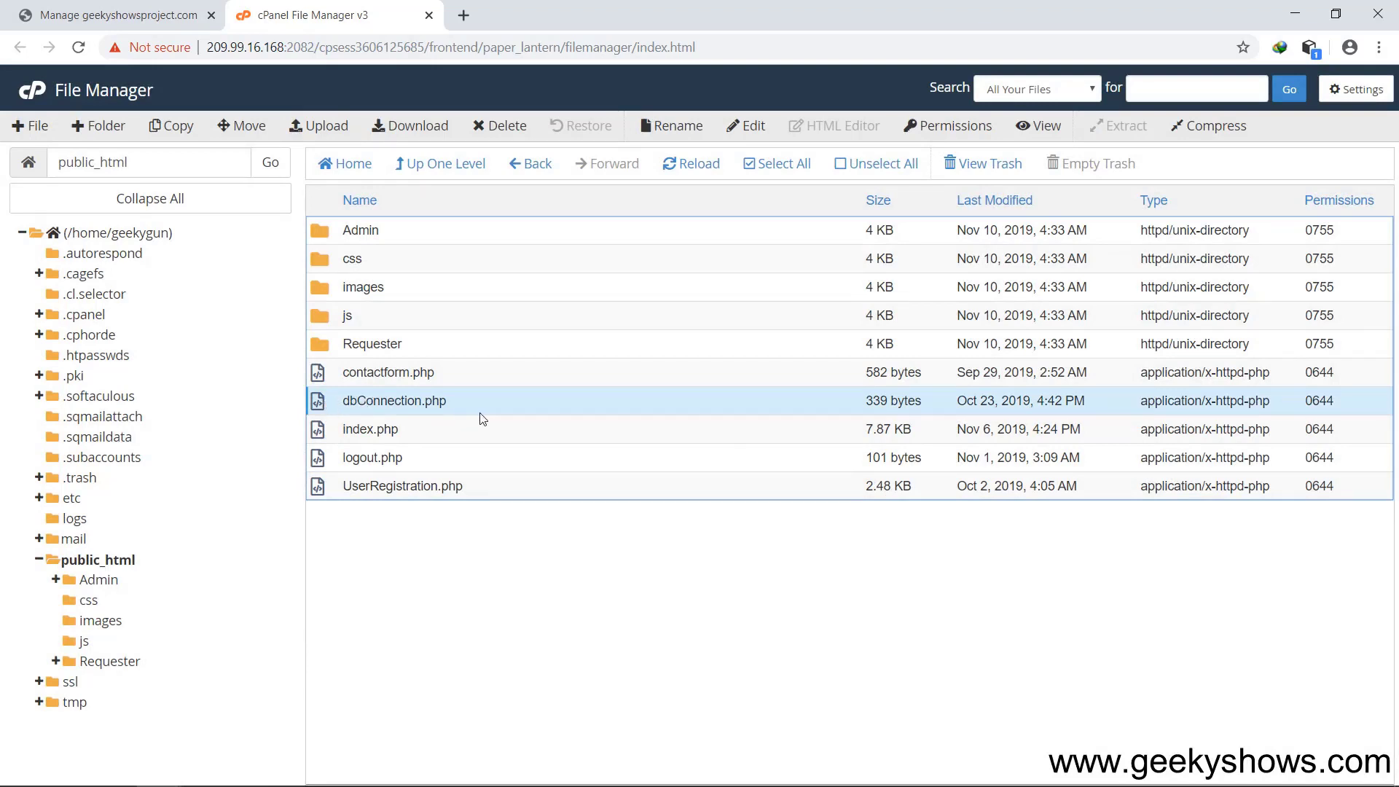
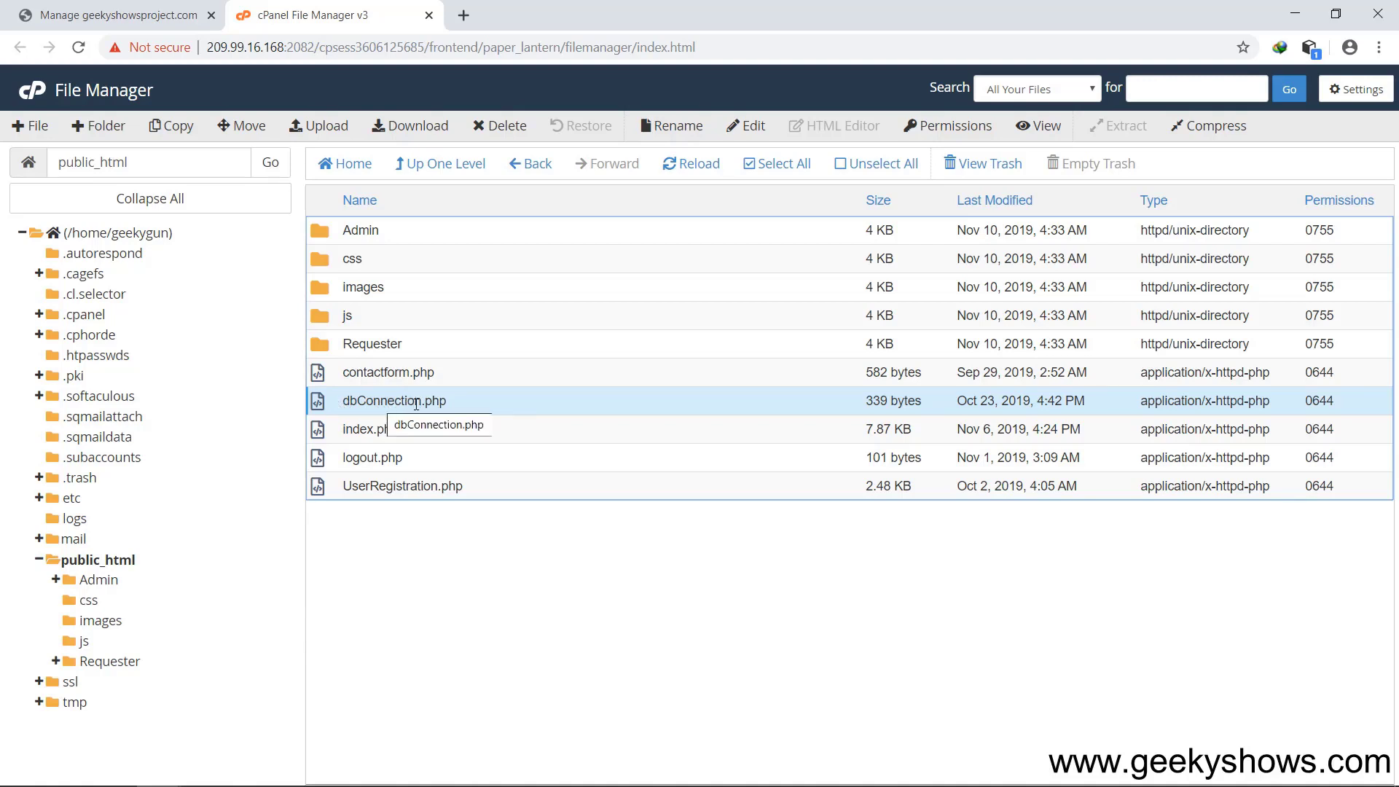
# Open dbConnection.php from public_html in the File Manager code editor, confirming the encoding prompt
pyautogui.click(755, 130)
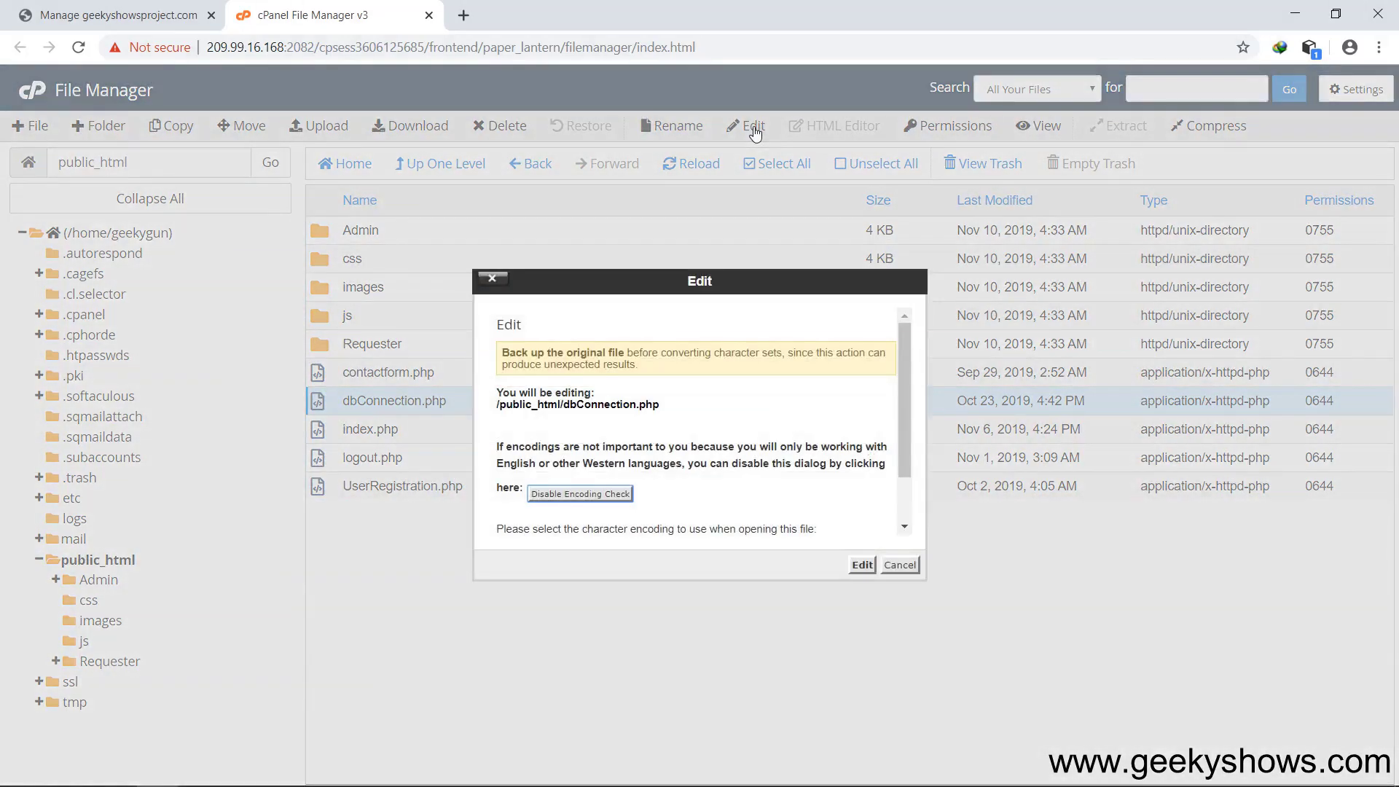
pyautogui.click(863, 566)
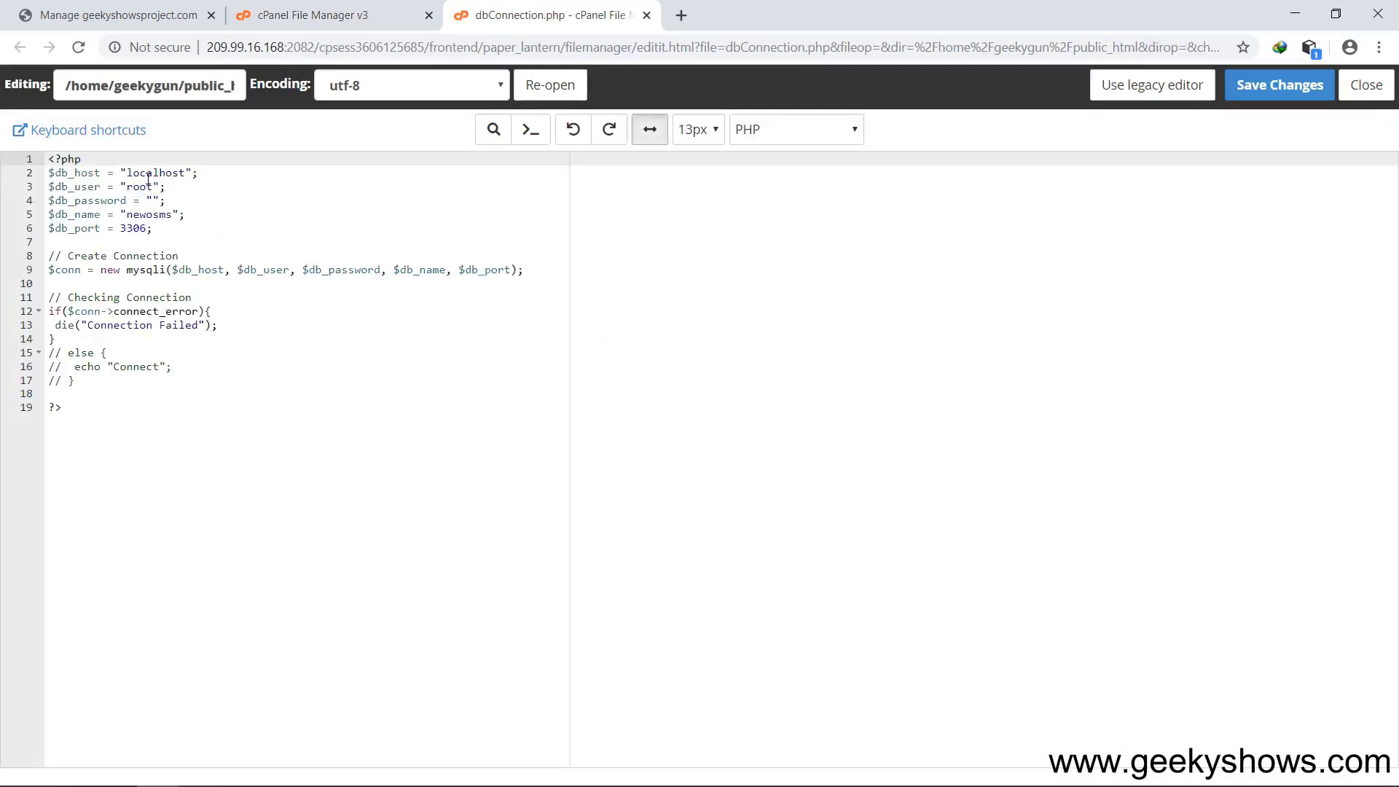
# Replace the root user with the hosting database user and paste the password into the empty quotes
pyautogui.moveTo(67, 173); pyautogui.dragTo(215, 172)
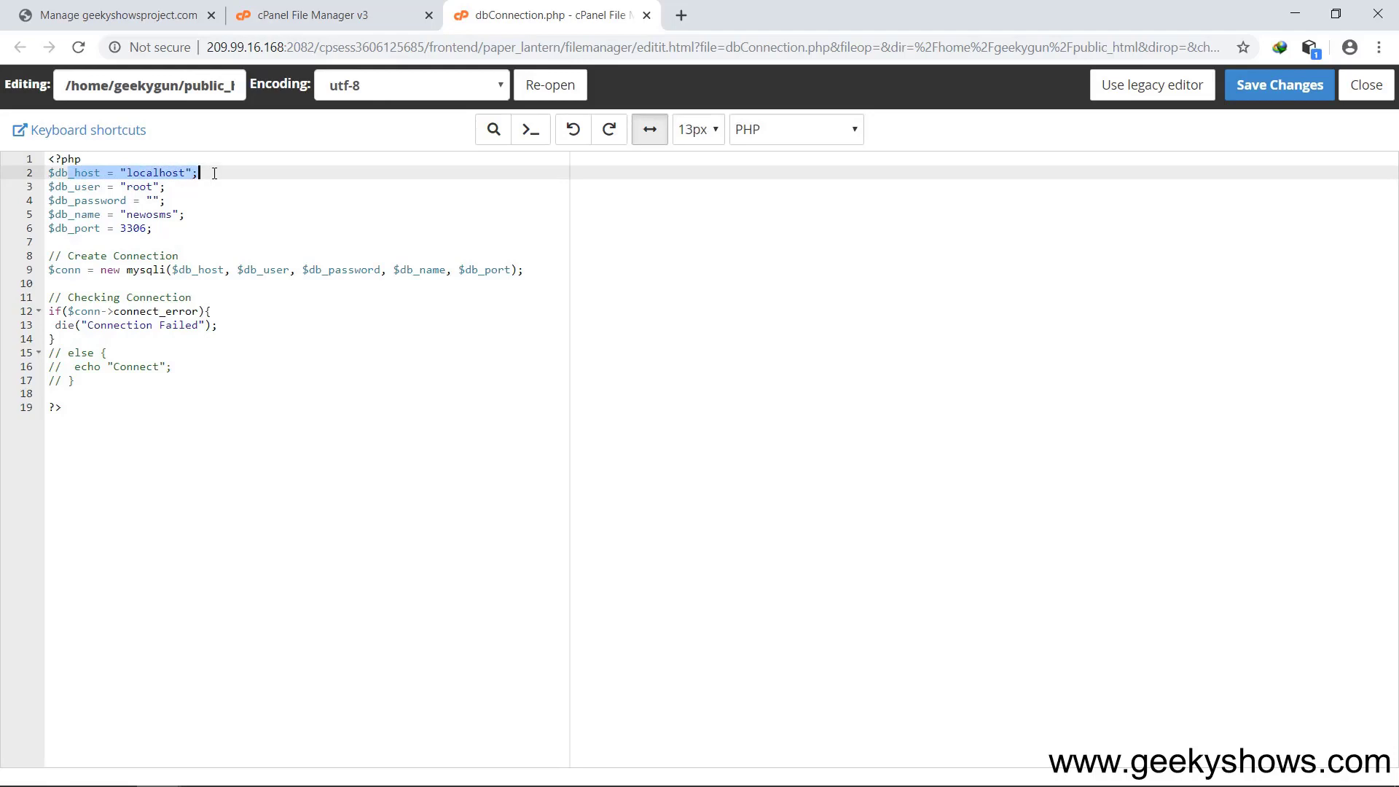
pyautogui.click(95, 186)
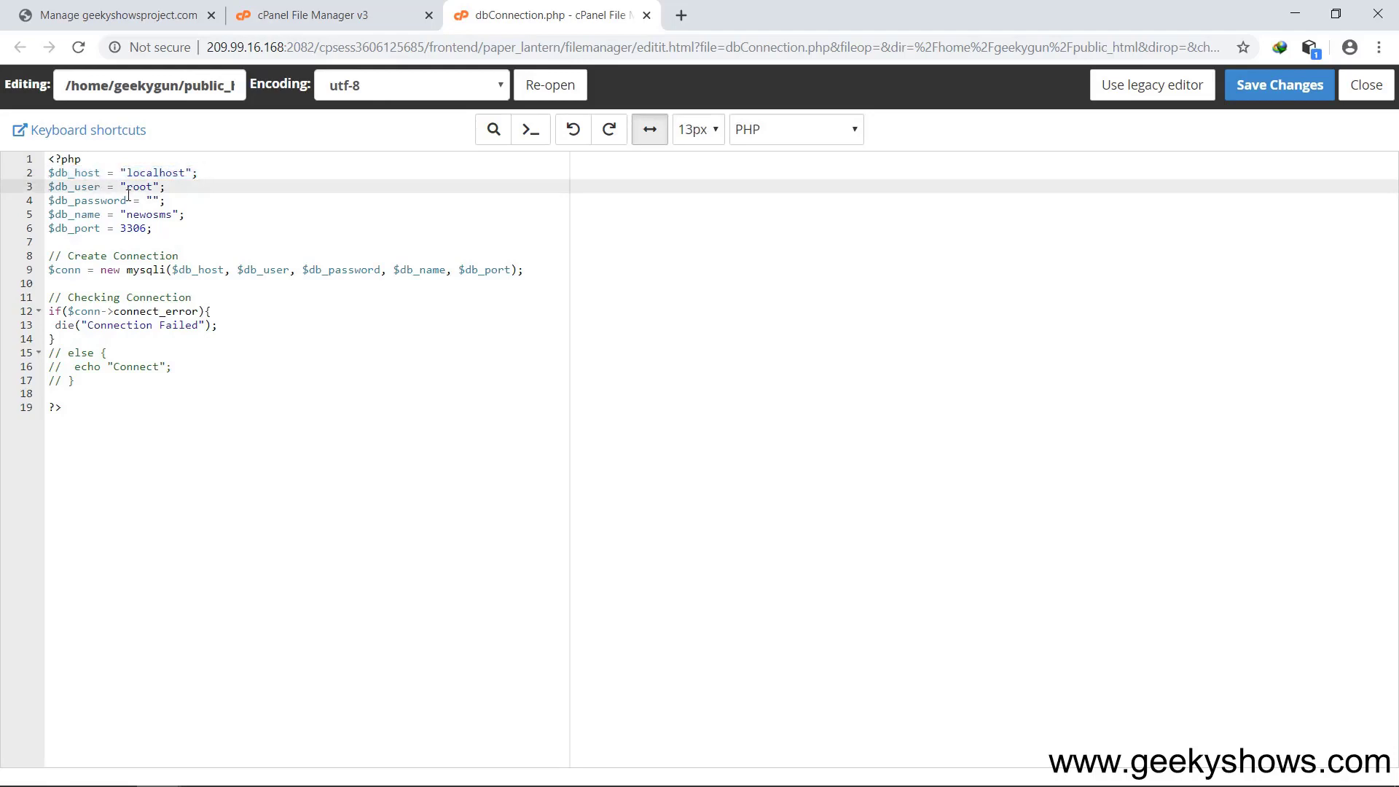
pyautogui.hotkey('alt', 'Tab')
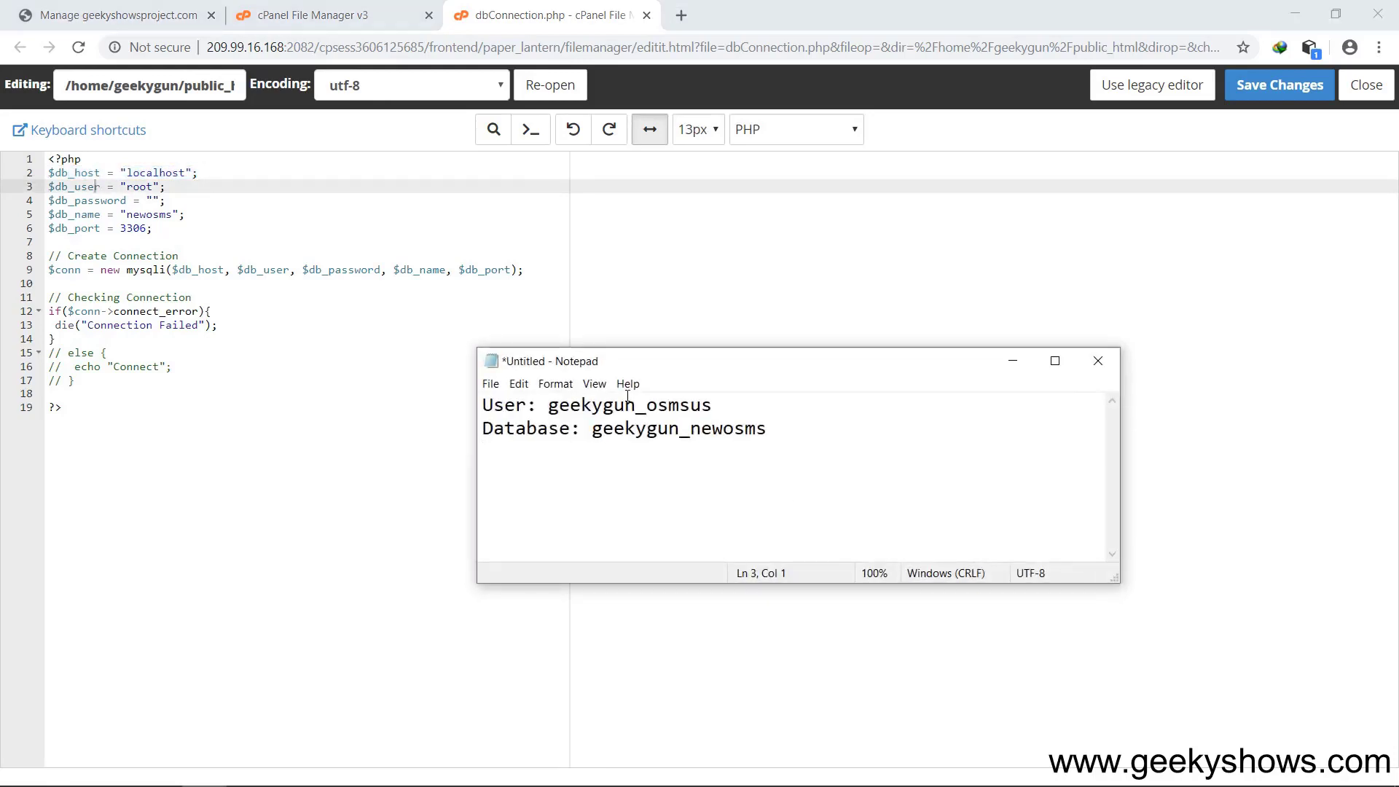
pyautogui.moveTo(549, 407); pyautogui.dragTo(712, 406)
pyautogui.hotkey('ctrl', 'c')
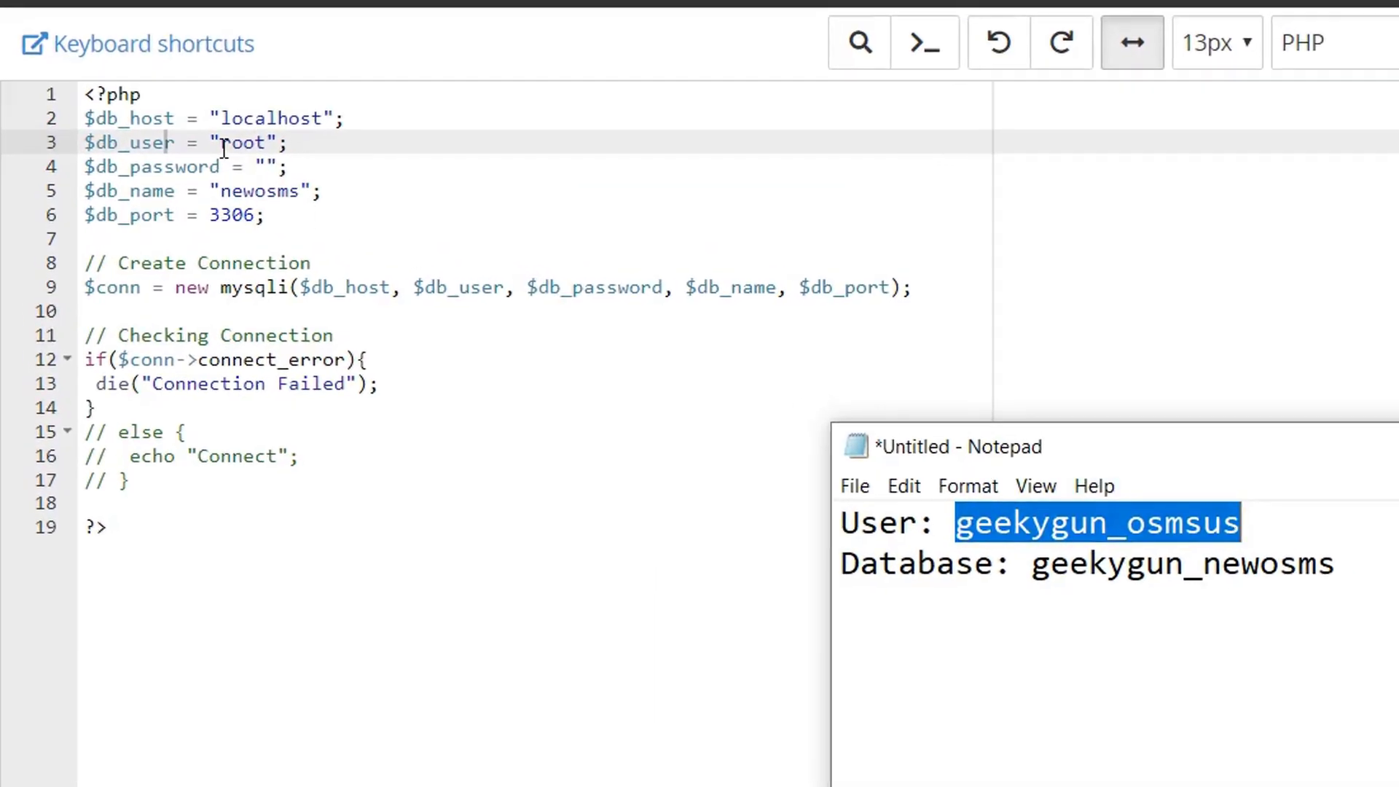
pyautogui.moveTo(223, 143); pyautogui.dragTo(270, 143)
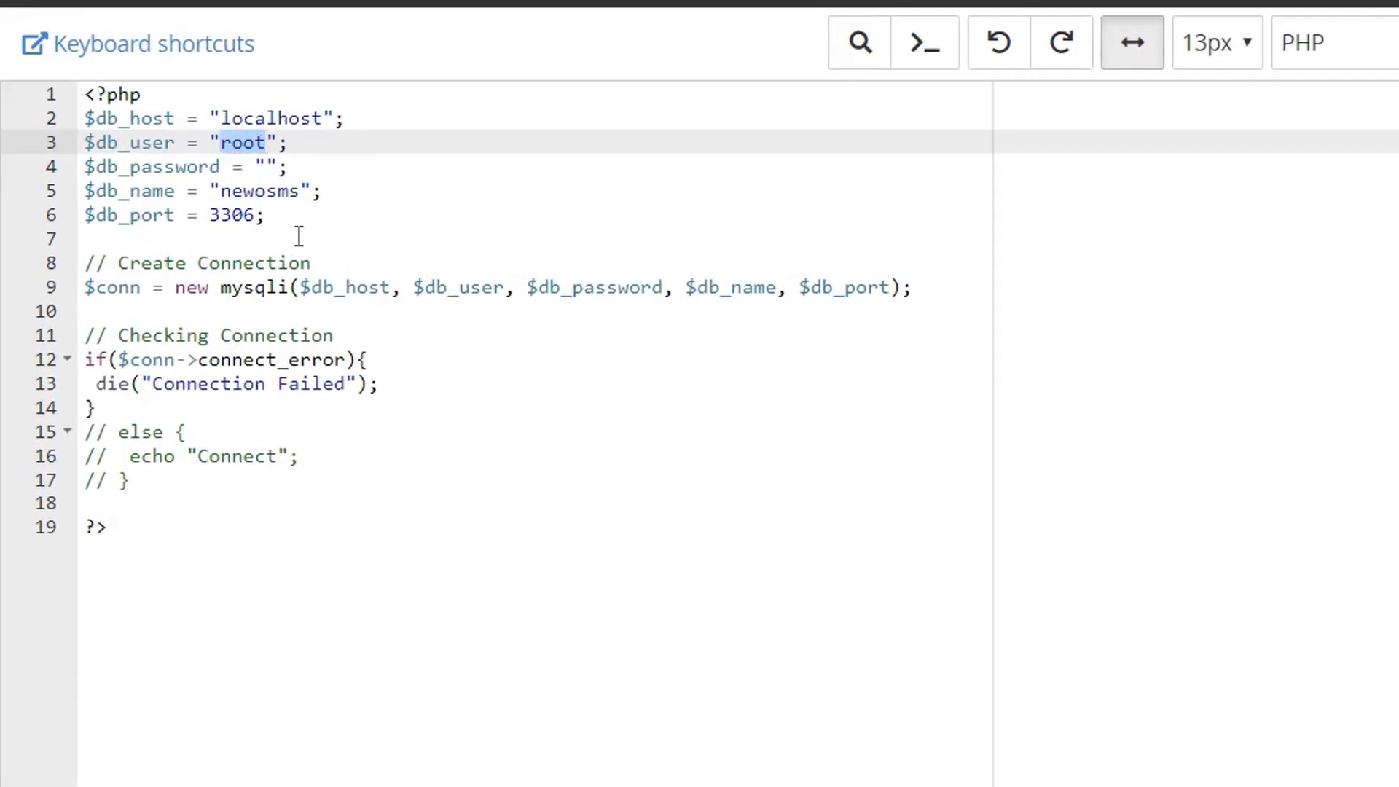
pyautogui.hotkey('ctrl', 'v')
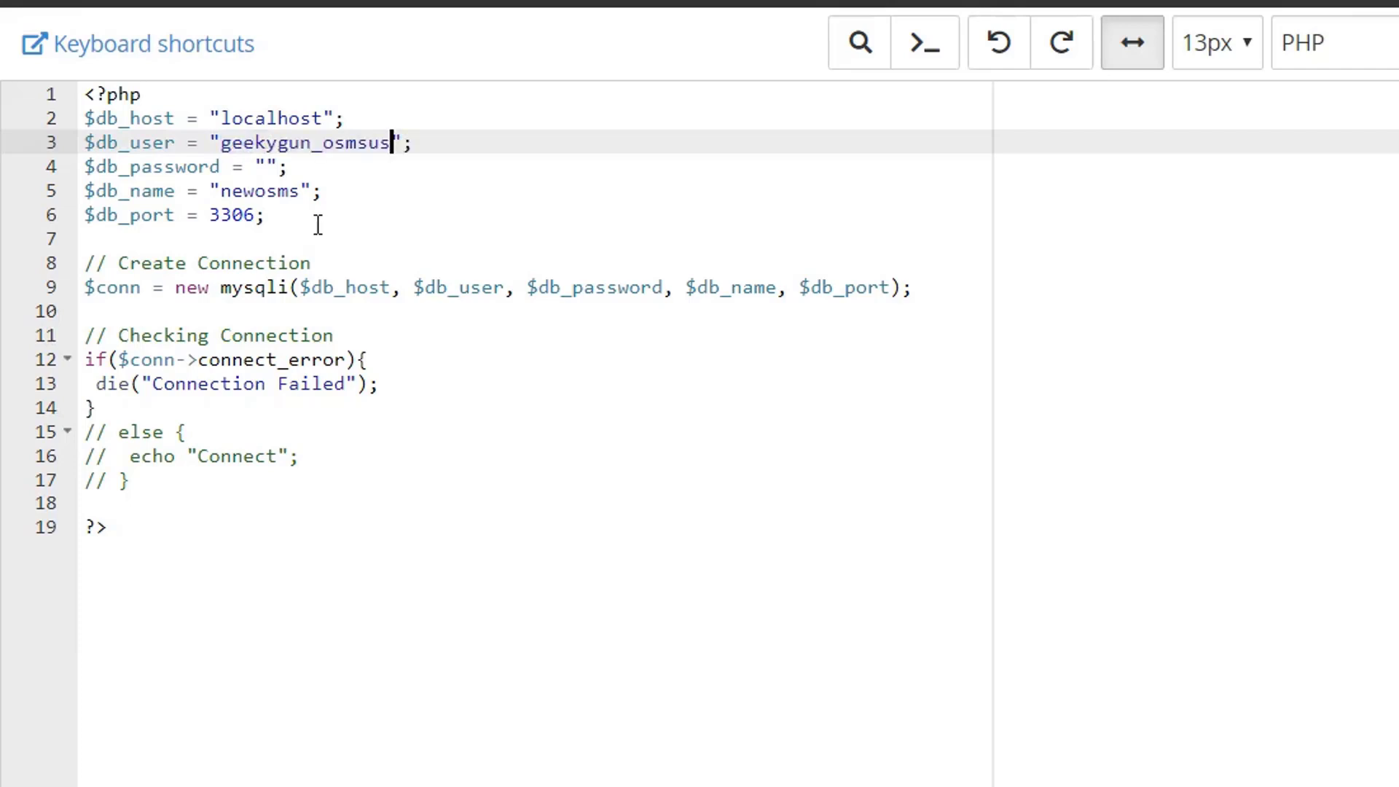
pyautogui.click(270, 167)
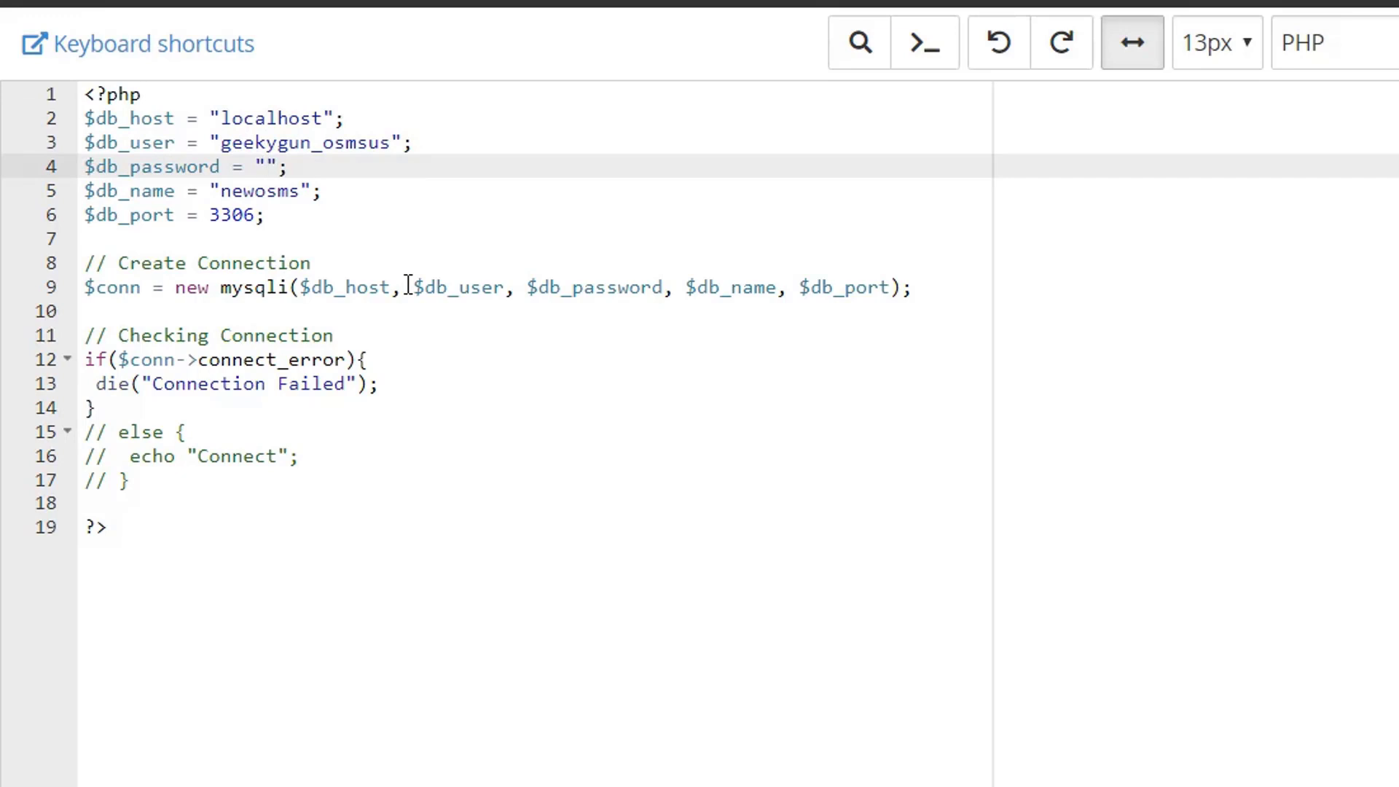
pyautogui.hotkey('ctrl', 'v')
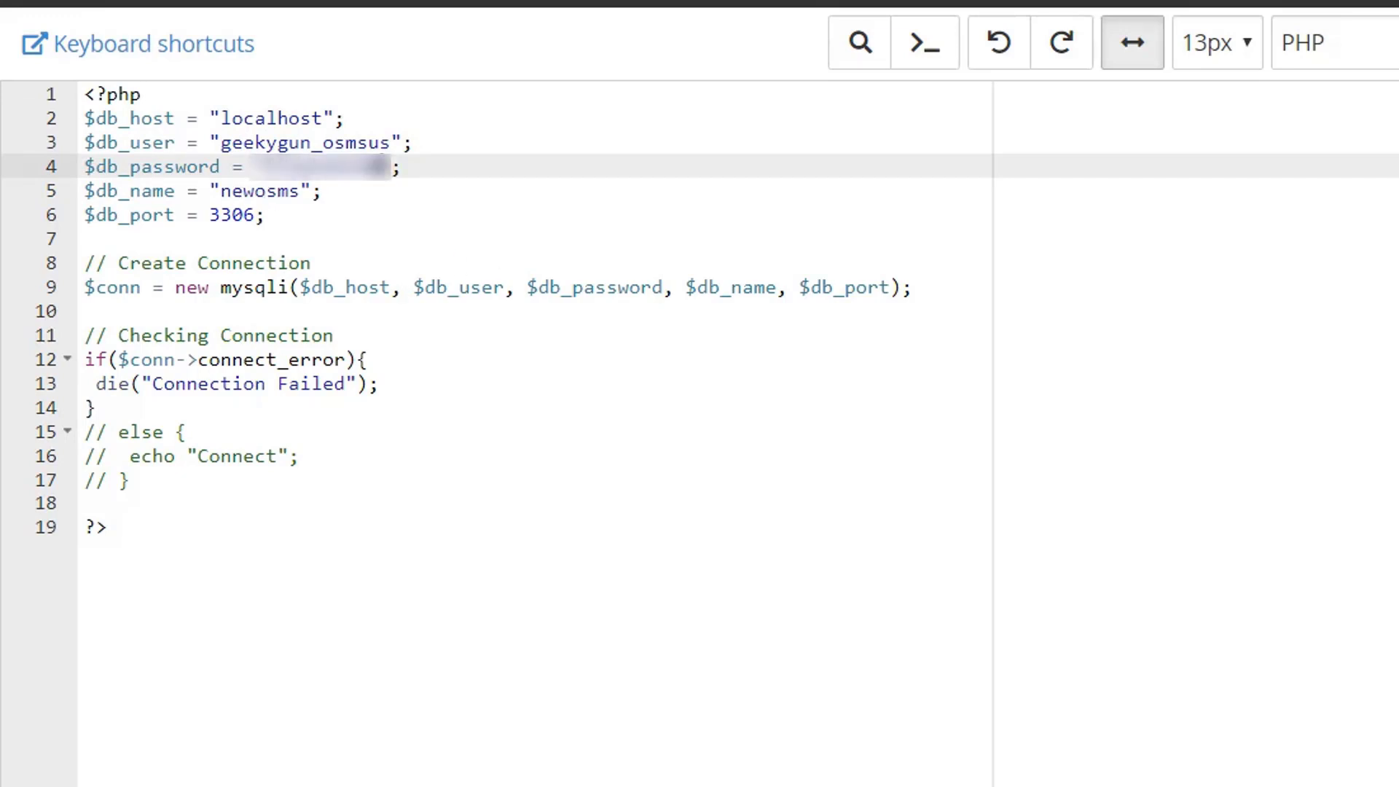
# Replace newosms with the account-prefixed hosting database name copied from Notepad
pyautogui.hotkey('alt', 'Tab')
pyautogui.moveTo(1032, 565); pyautogui.dragTo(1334, 569)
pyautogui.hotkey('ctrl', 'c')
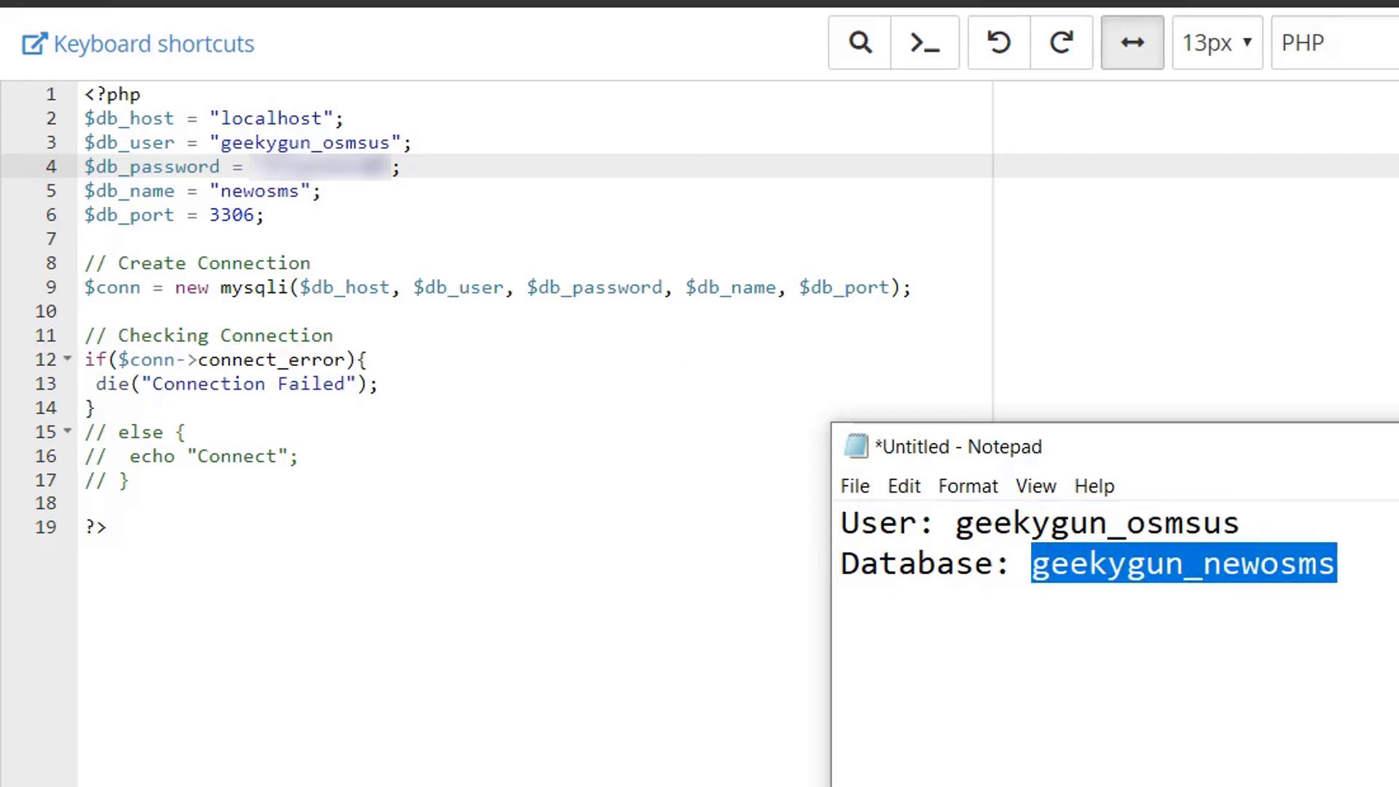
pyautogui.hotkey('alt', 'Tab')
pyautogui.click(223, 192)
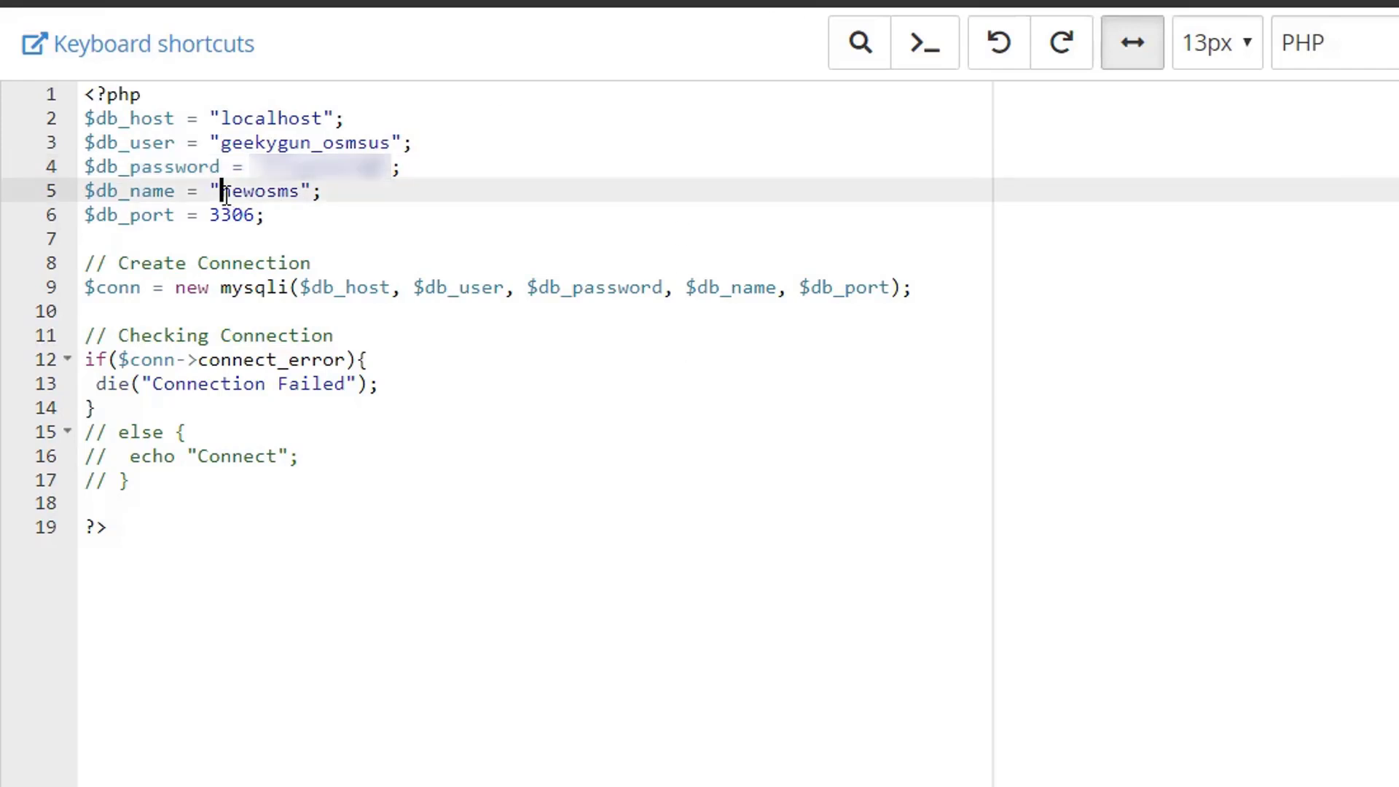
pyautogui.moveTo(225, 194); pyautogui.dragTo(300, 191)
pyautogui.hotkey('ctrl', 'v')
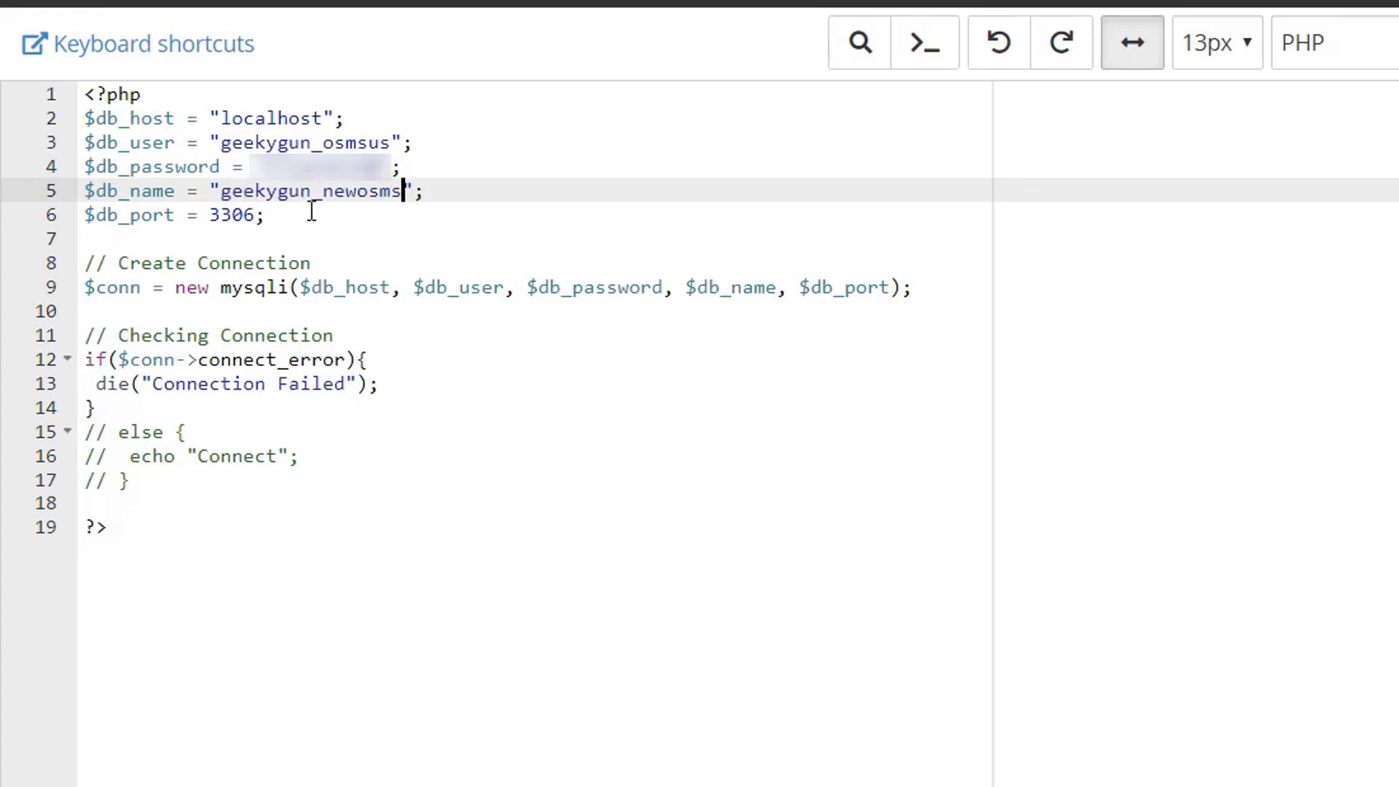
pyautogui.moveTo(299, 212); pyautogui.dragTo(3, 213)
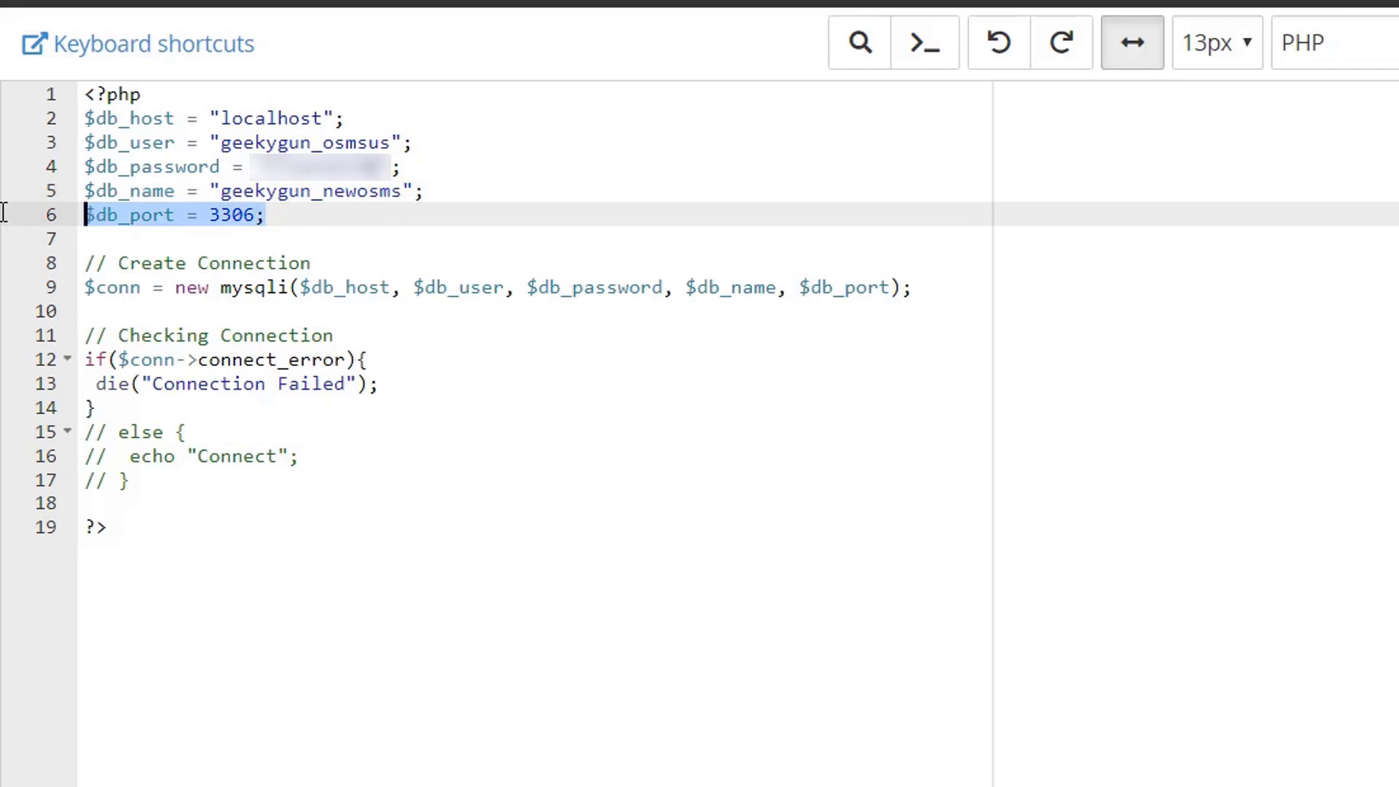
# Delete the $db_port line and the ', $db_port' argument from the mysqli connection call
pyautogui.press('BackSpace')
pyautogui.press('BackSpace')
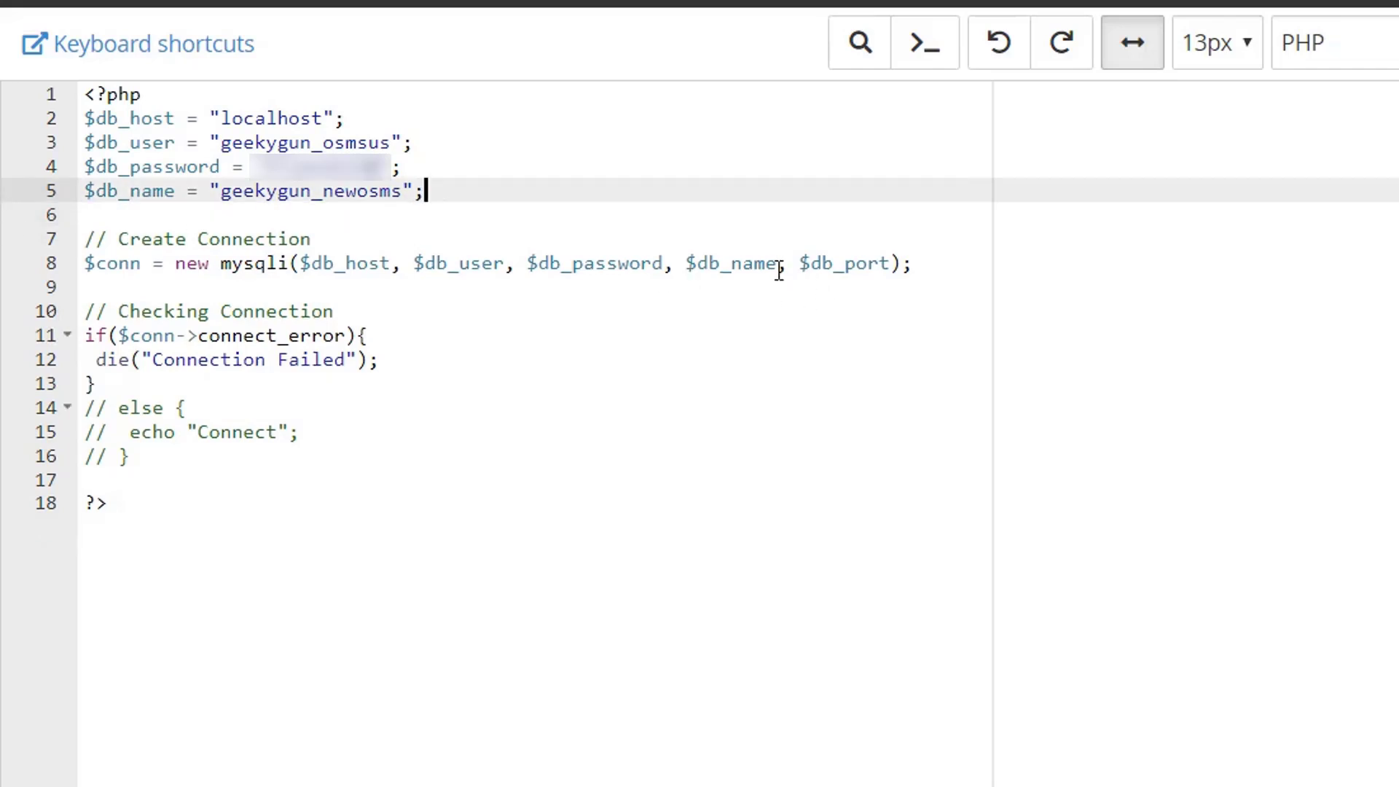
pyautogui.moveTo(779, 264); pyautogui.dragTo(889, 265)
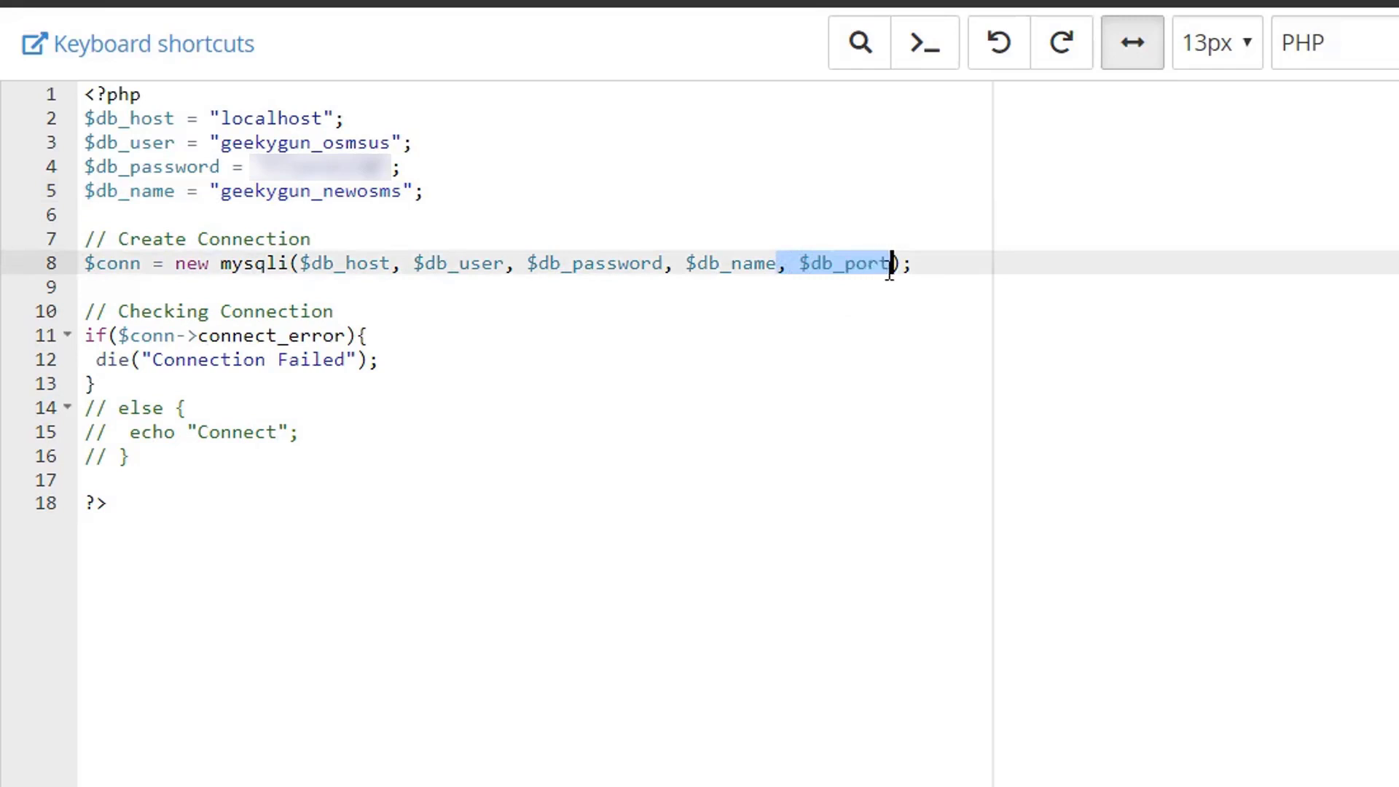
pyautogui.press('BackSpace')
pyautogui.click(816, 306)
pyautogui.click(336, 267)
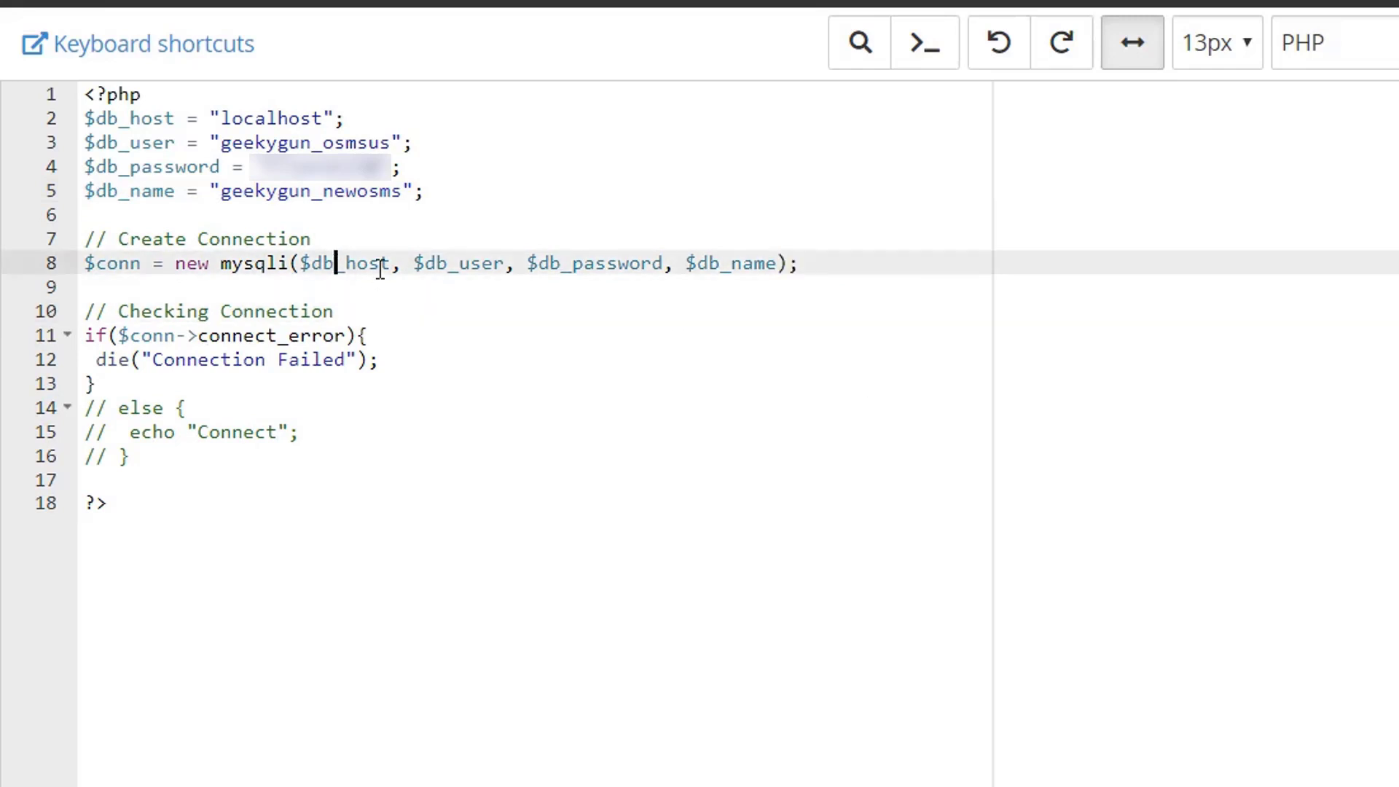
pyautogui.click(437, 264)
pyautogui.click(598, 264)
pyautogui.click(735, 256)
pyautogui.click(723, 431)
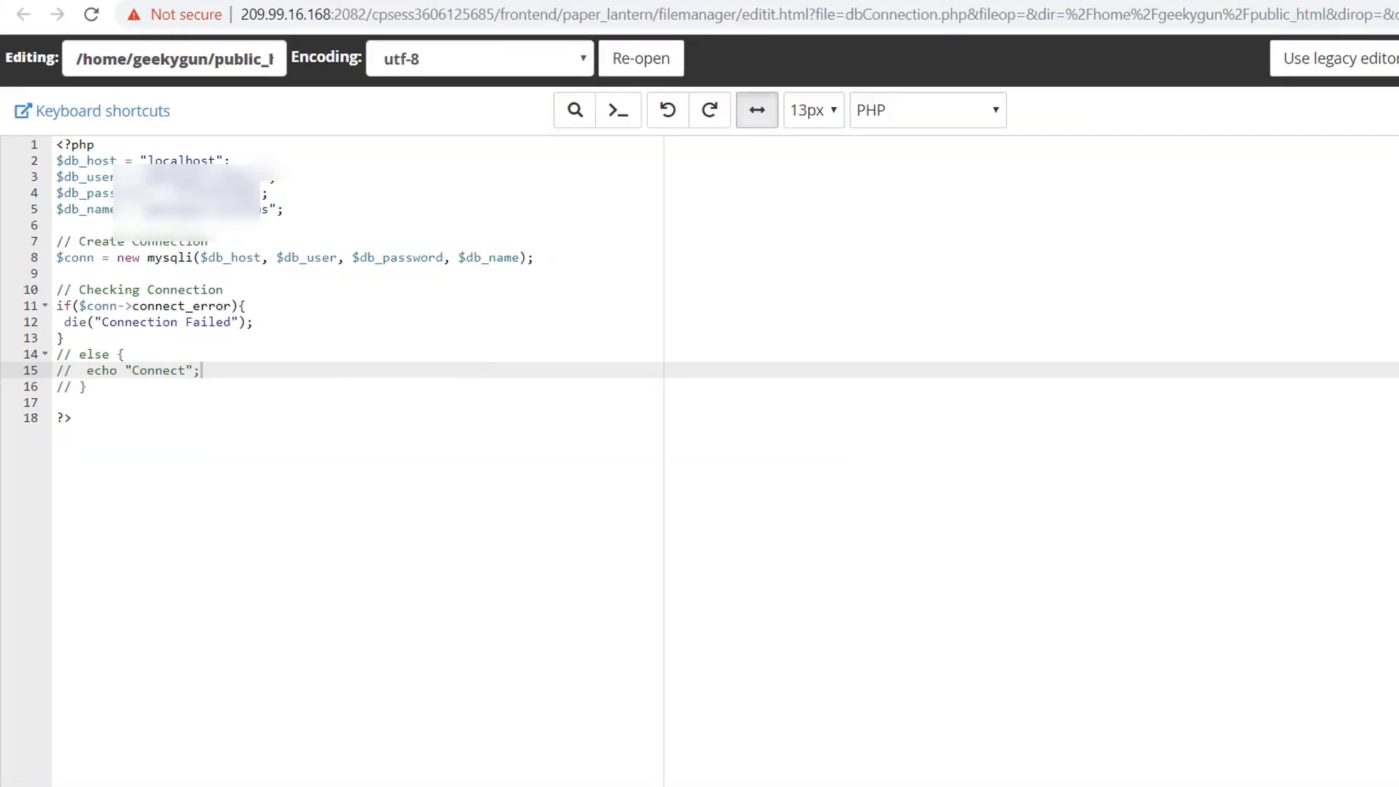
# Save the changes to dbConnection.php and close the editor
pyautogui.click(1250, 89)
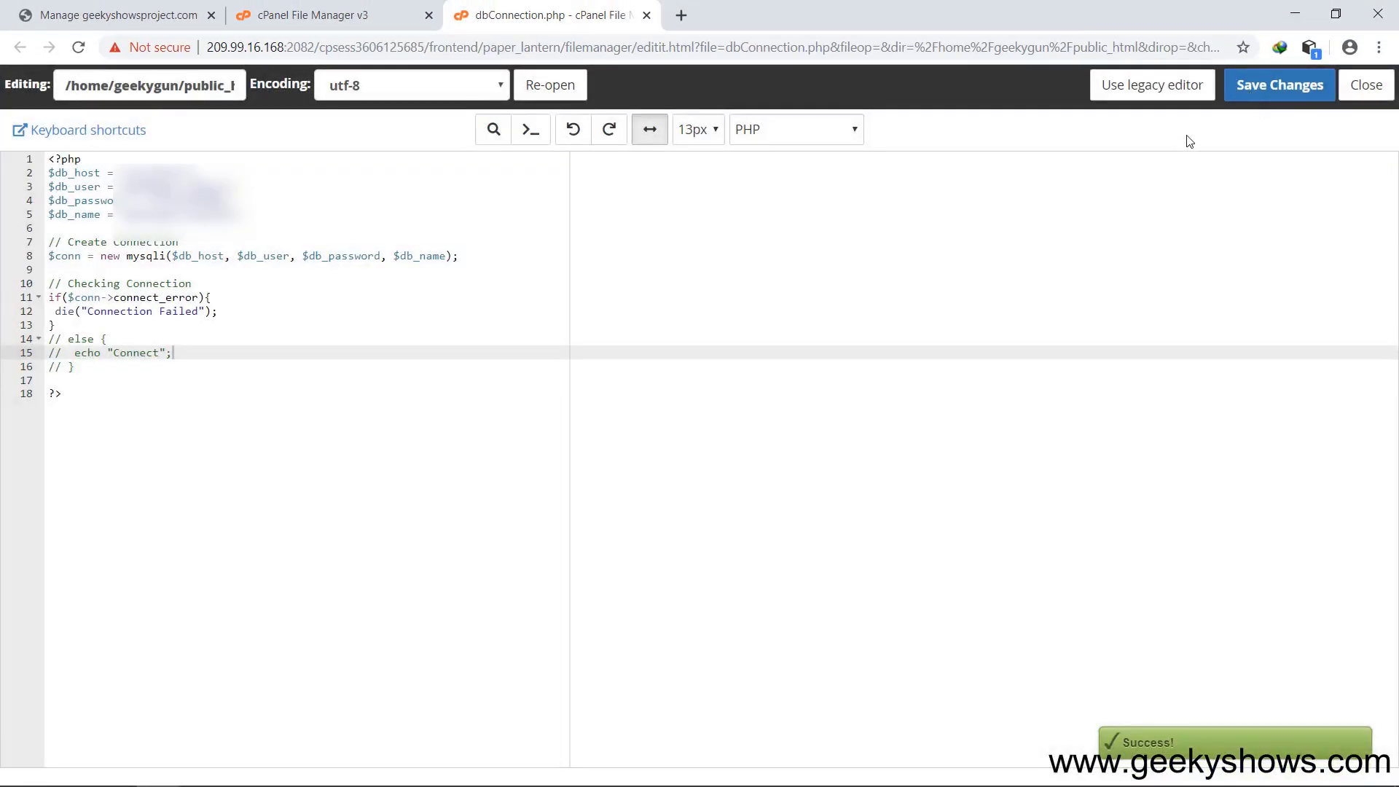
pyautogui.click(1288, 94)
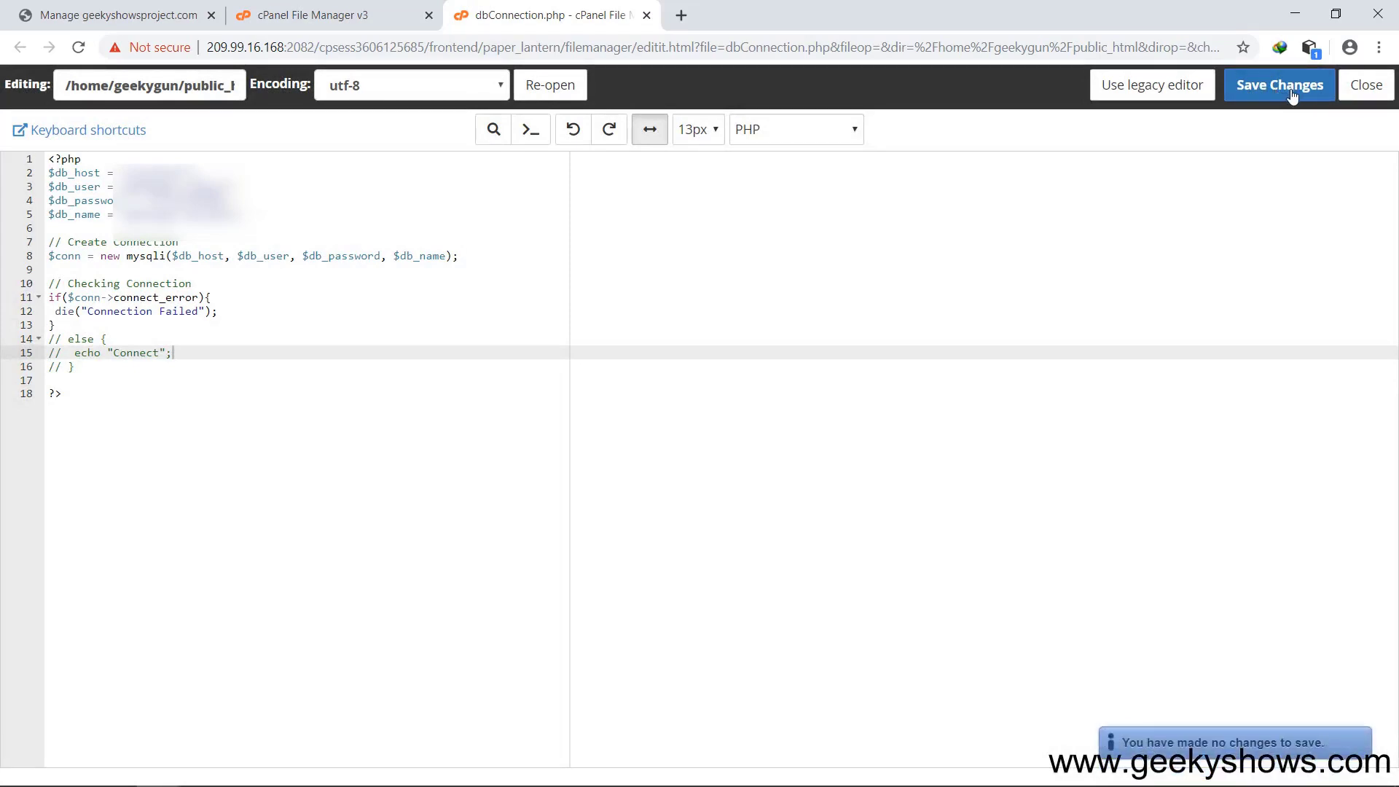
pyautogui.click(1367, 86)
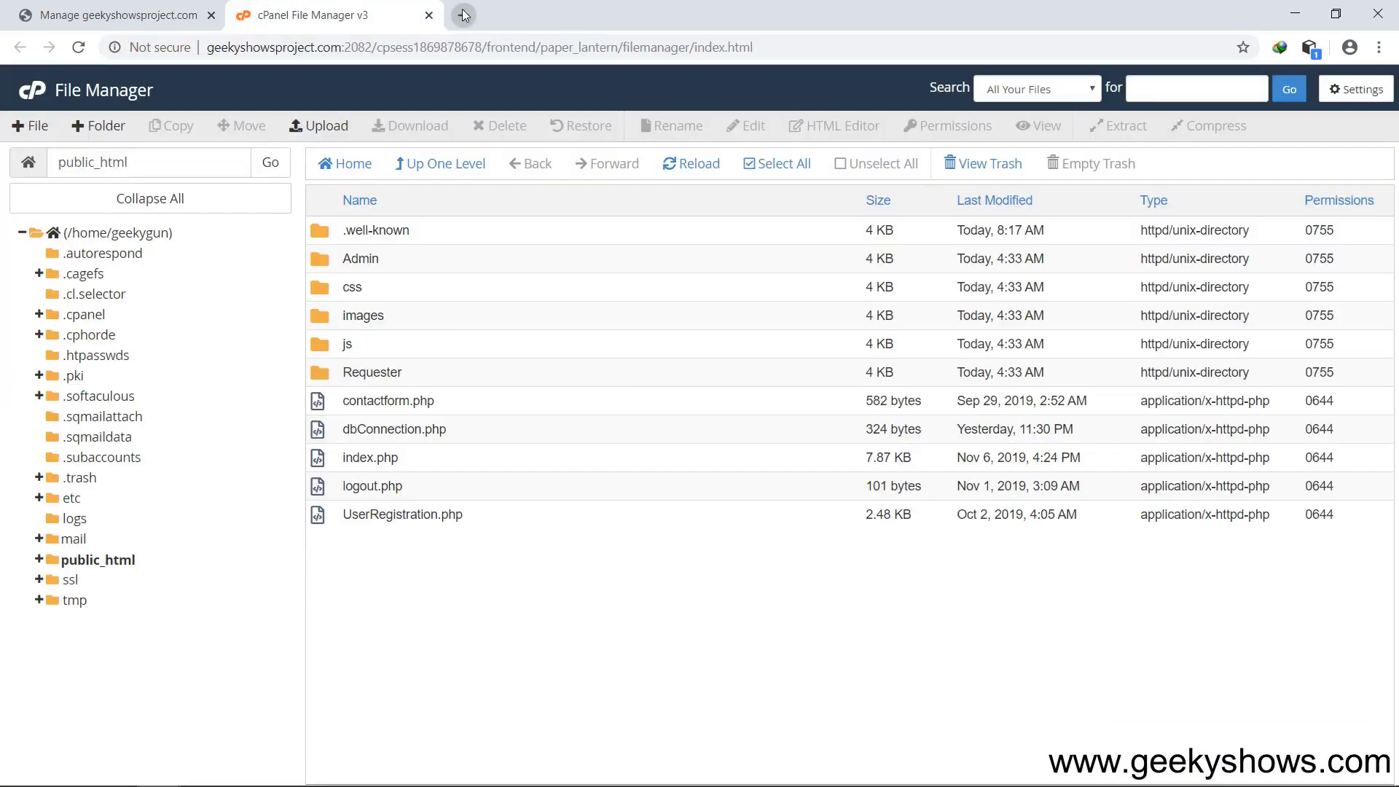
# Load geekyshowsproject.com in a new Chrome tab and scroll through the OSMS homepage
pyautogui.click(464, 15)
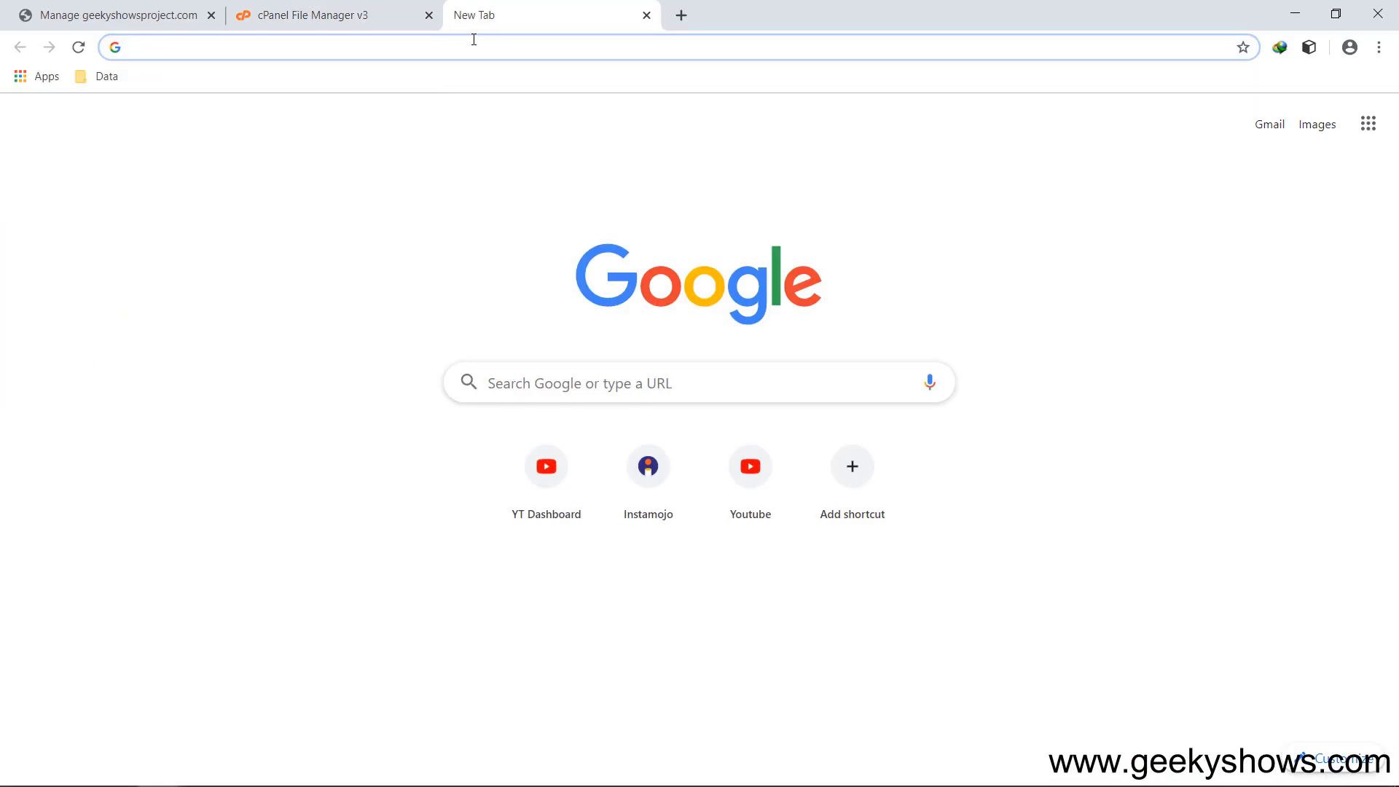
pyautogui.write('geekyshowsproject.com')
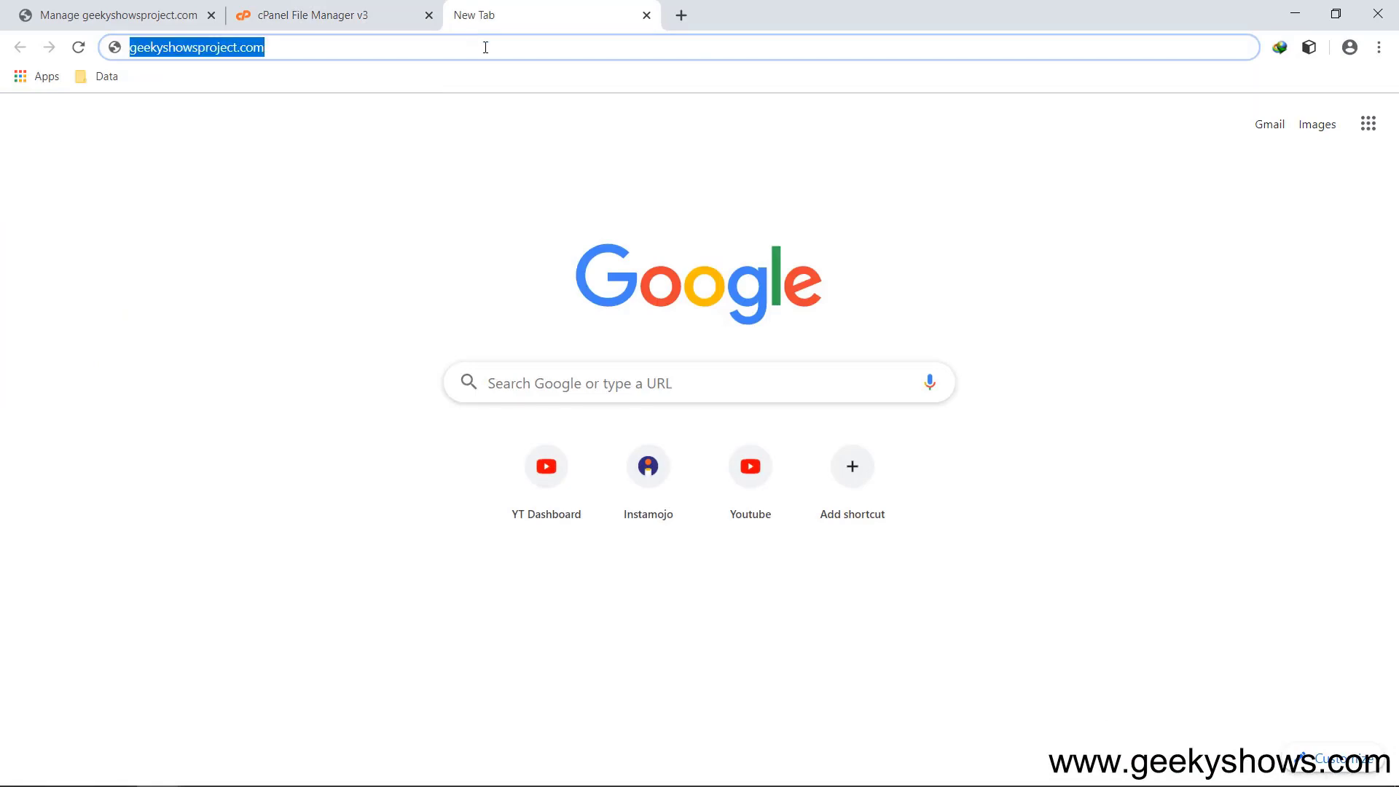
pyautogui.press('Return')
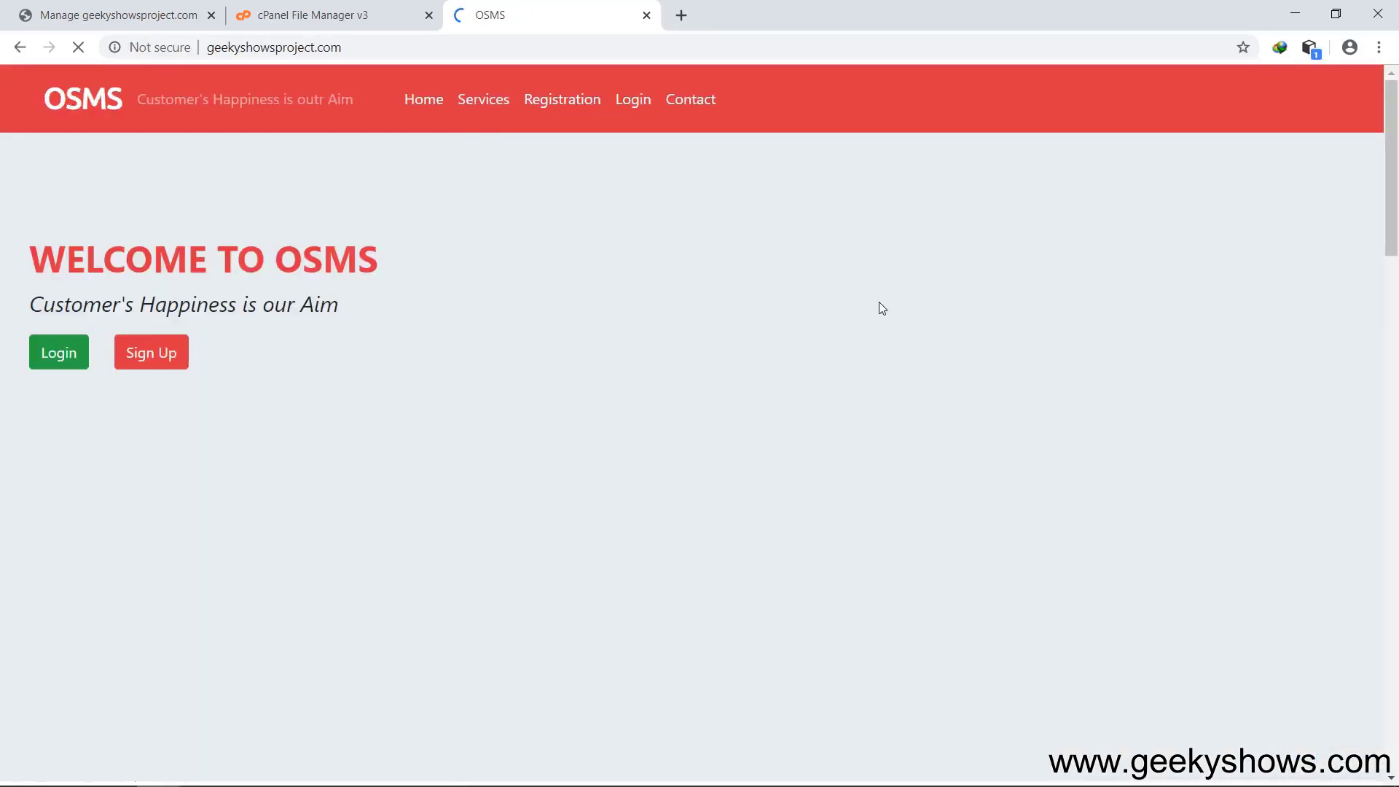
pyautogui.scroll(-6, 836, 297)
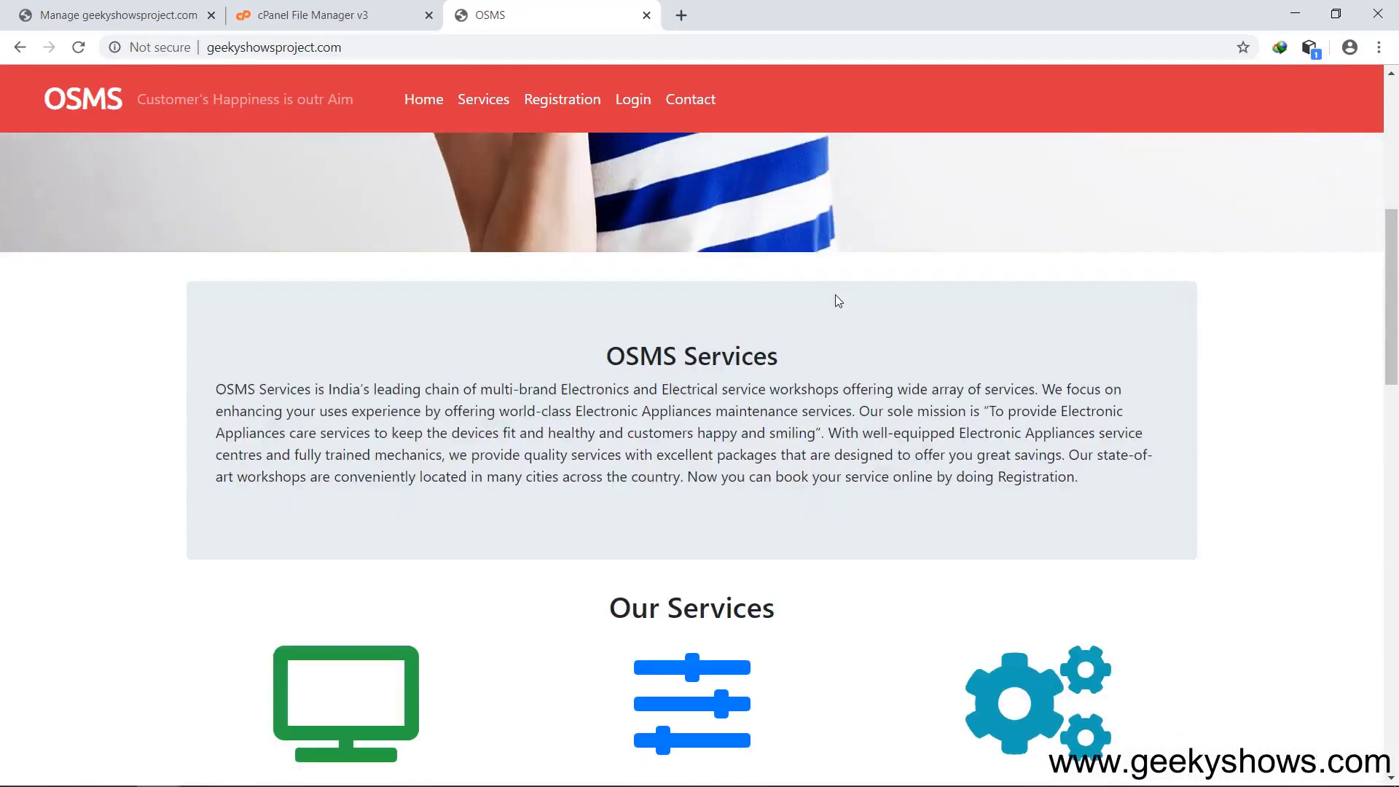
pyautogui.scroll(-20, 838, 300)
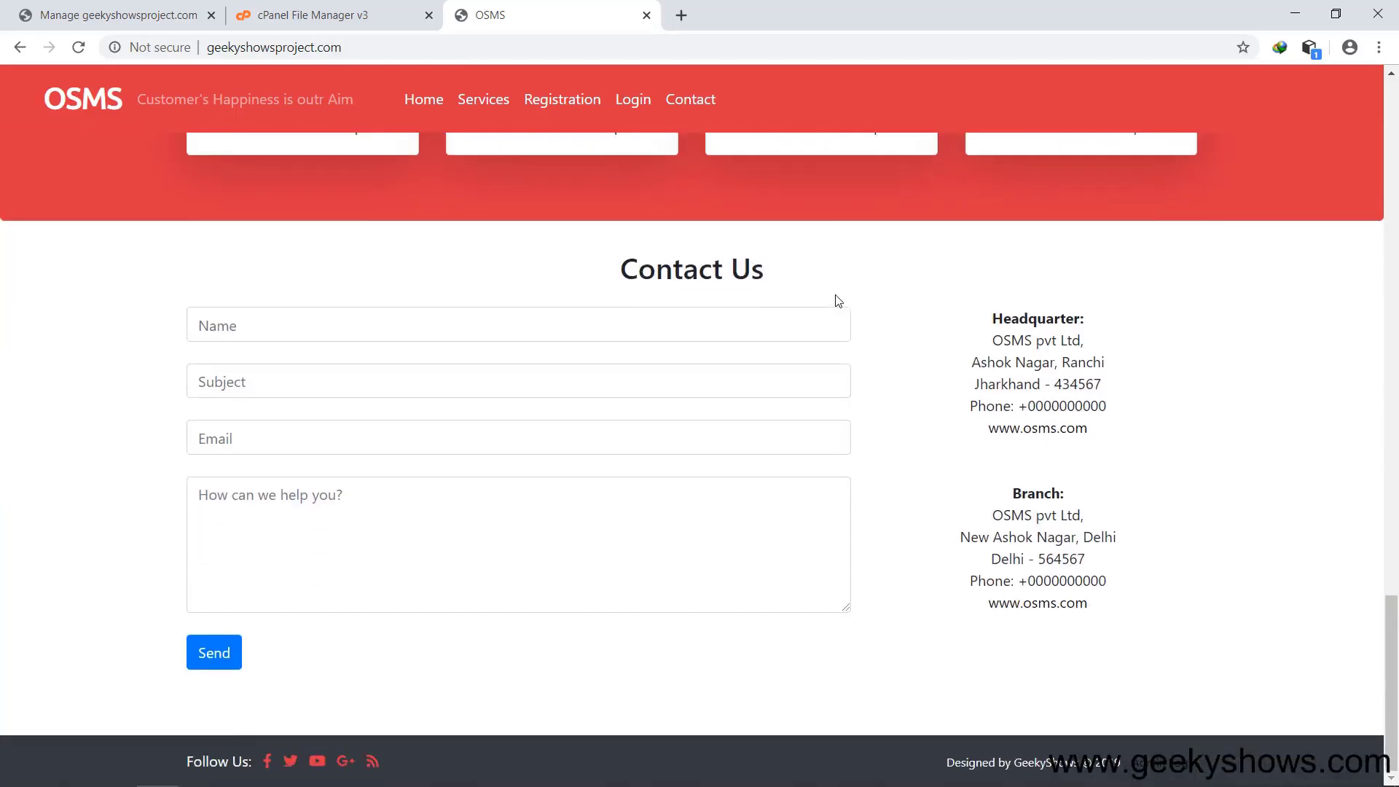
pyautogui.scroll(20, 838, 301)
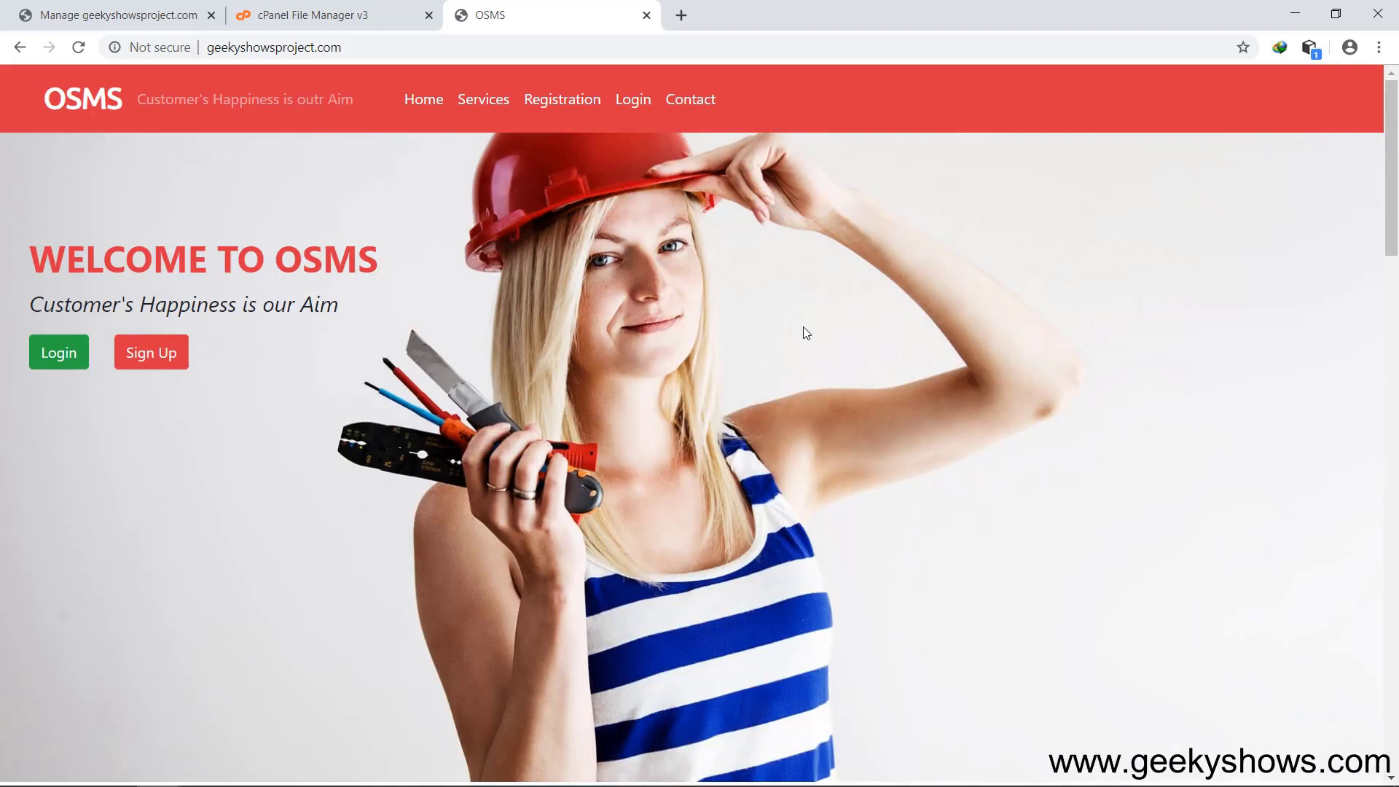
# Log into the live requester area with the requester's email and password
pyautogui.click(645, 111)
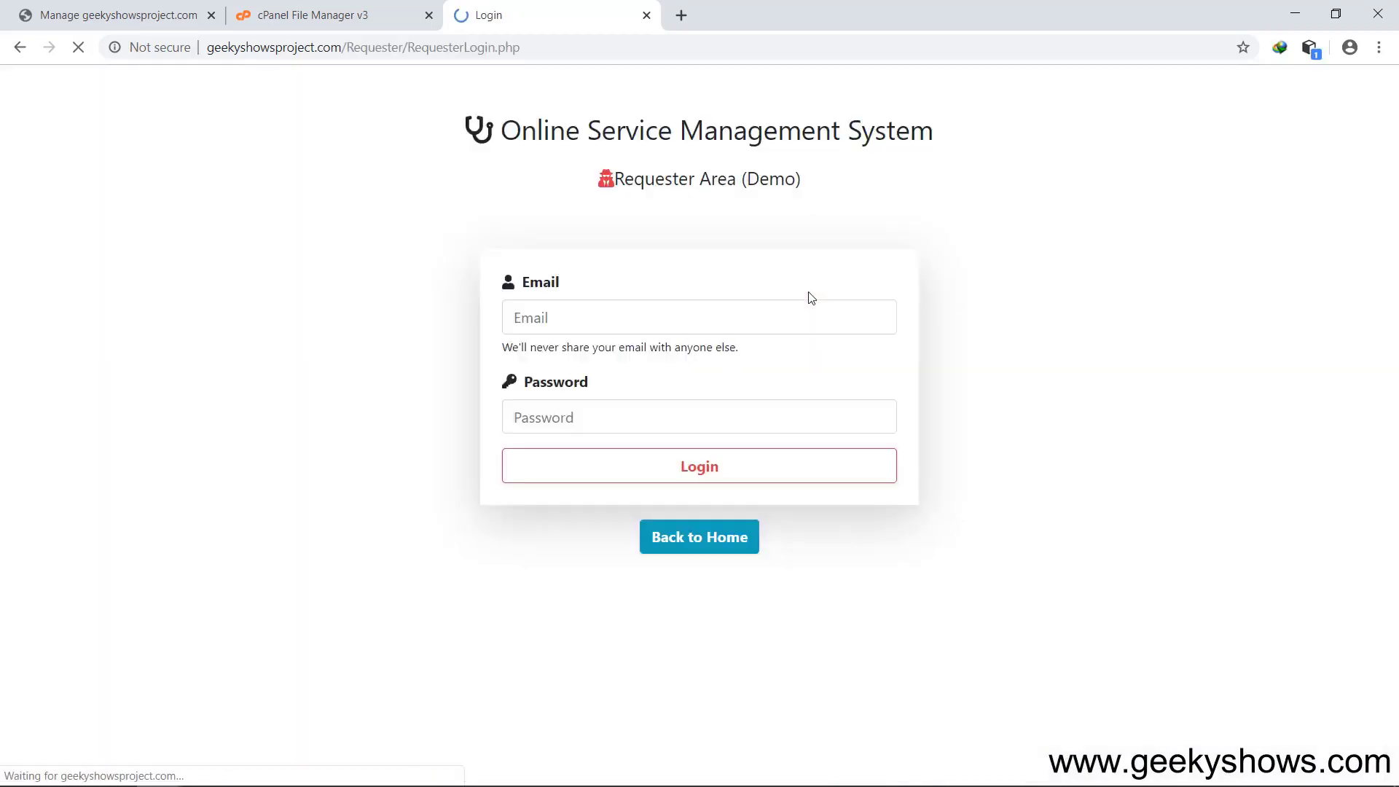
pyautogui.click(619, 321)
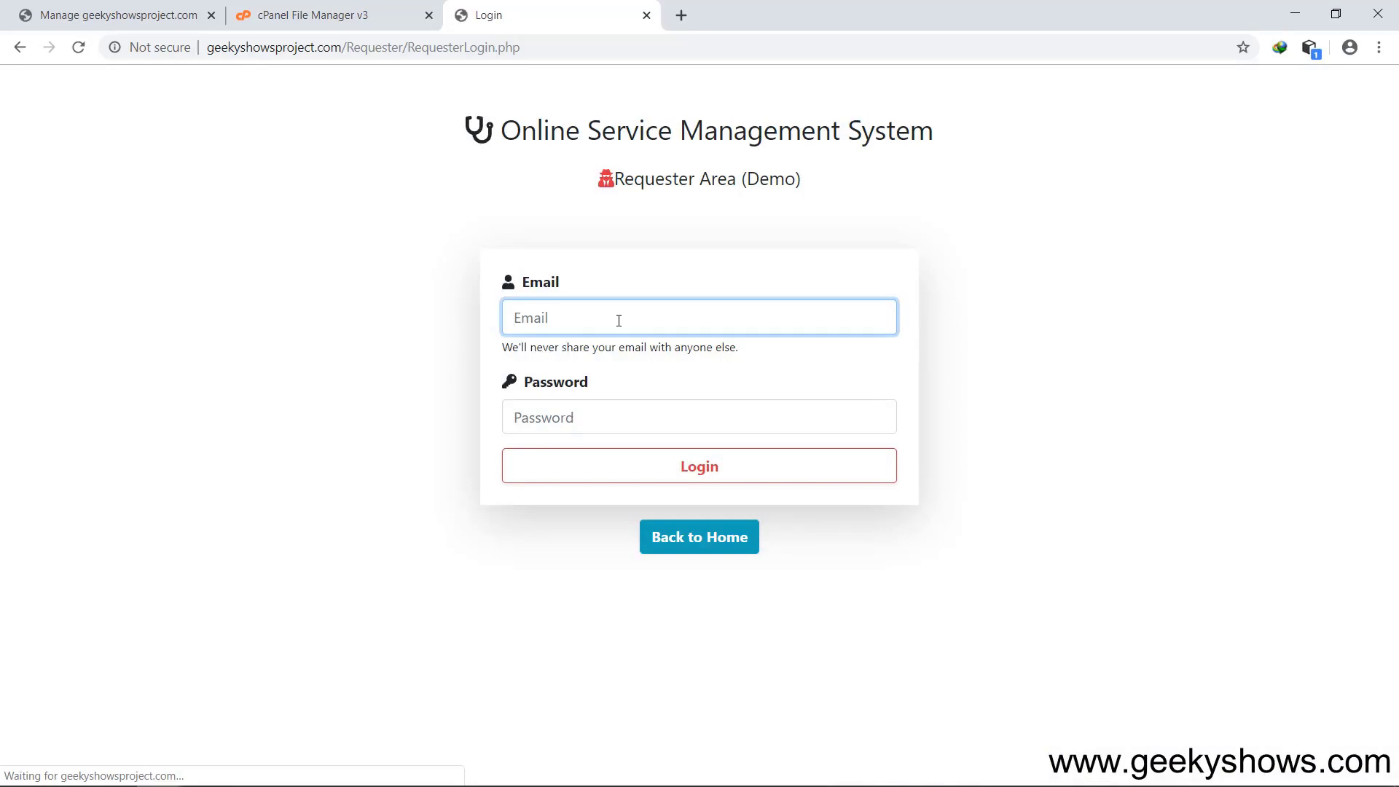
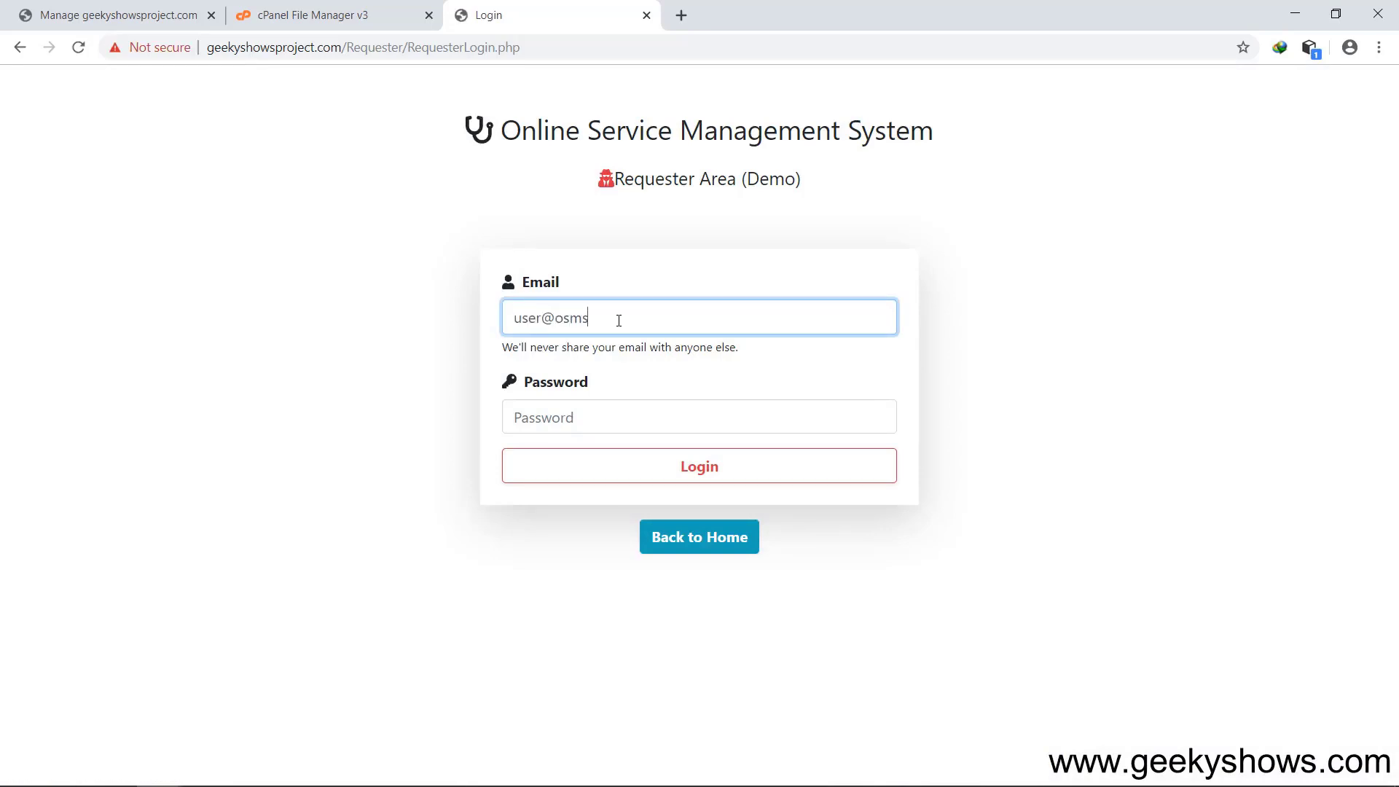
pyautogui.press('Tab')
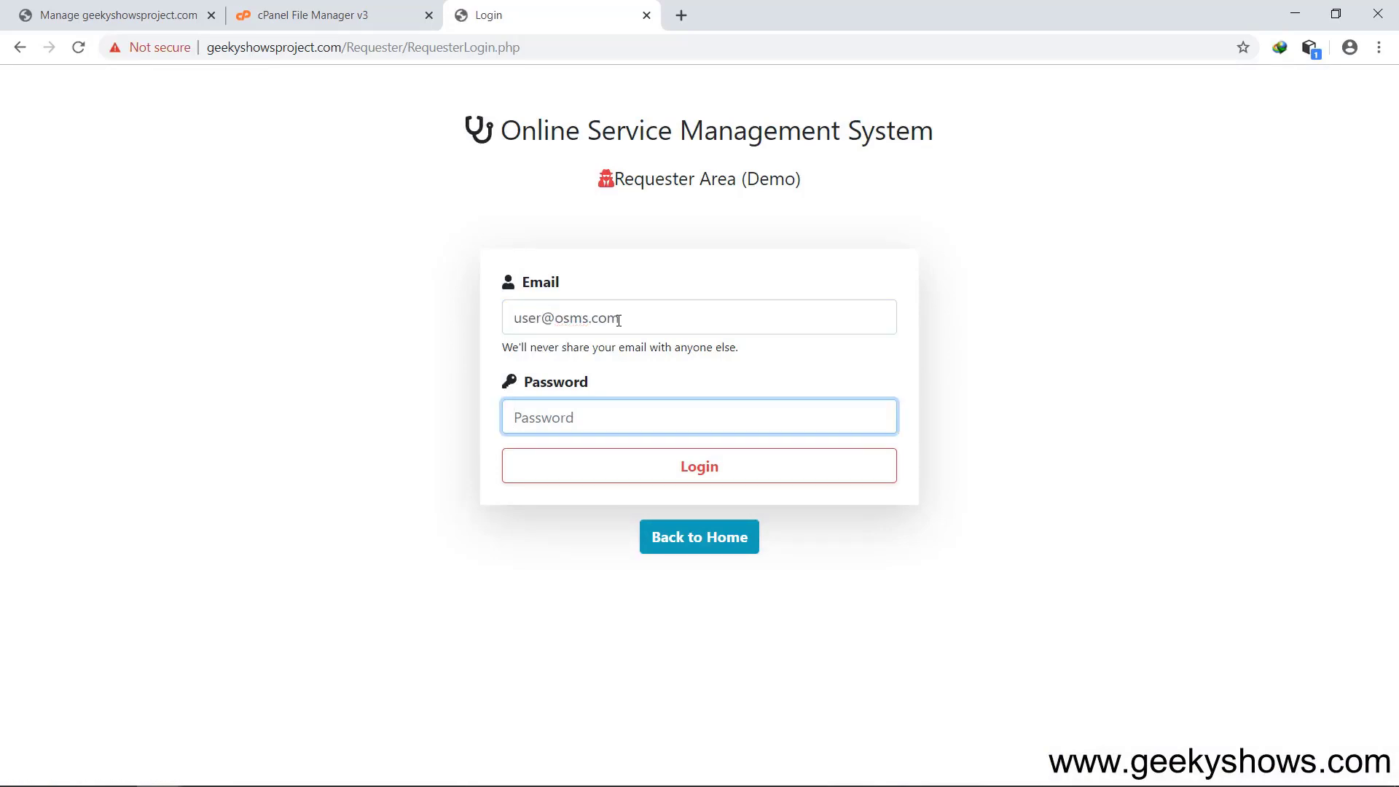
pyautogui.click(671, 474)
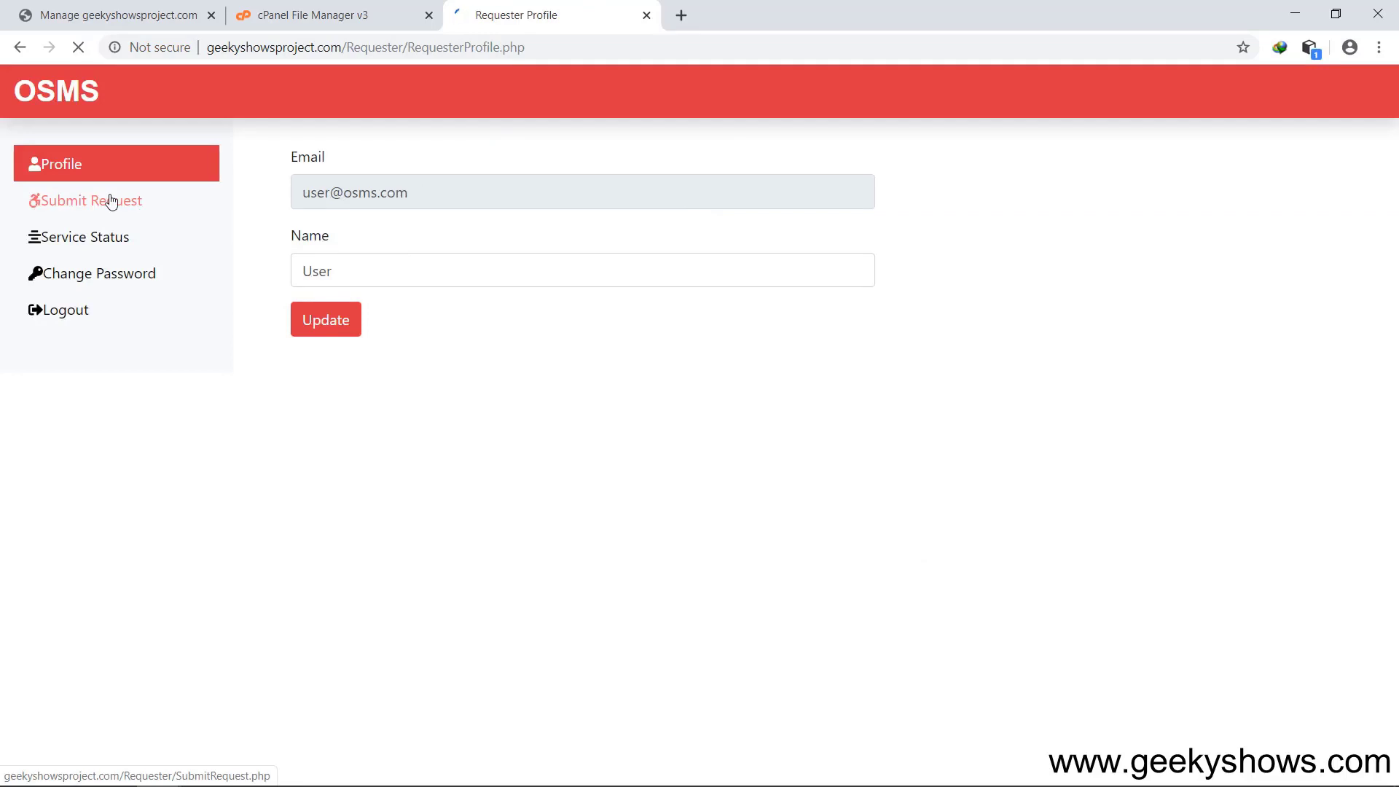
# Visit the requester Submit Request and Change Password pages, then log out
pyautogui.click(113, 237)
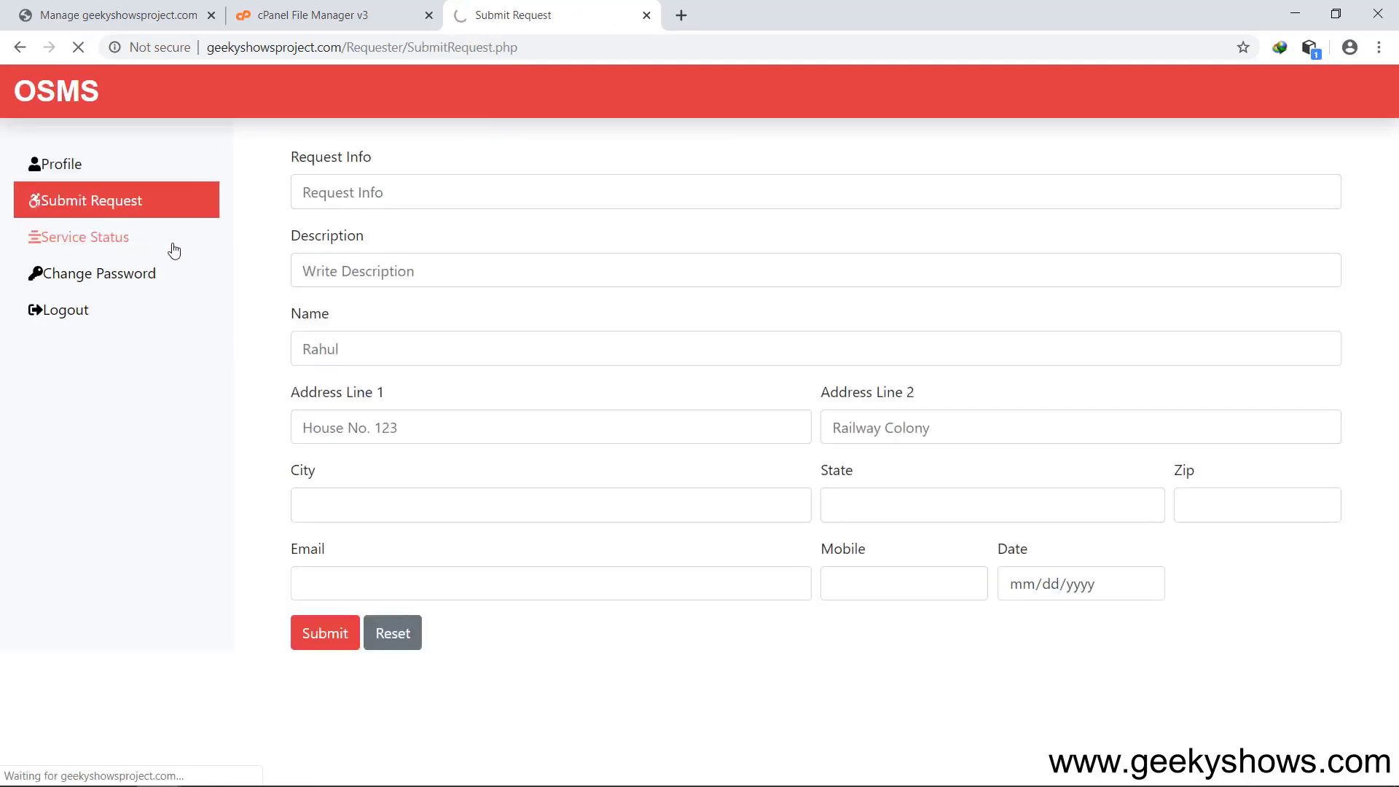
pyautogui.click(143, 273)
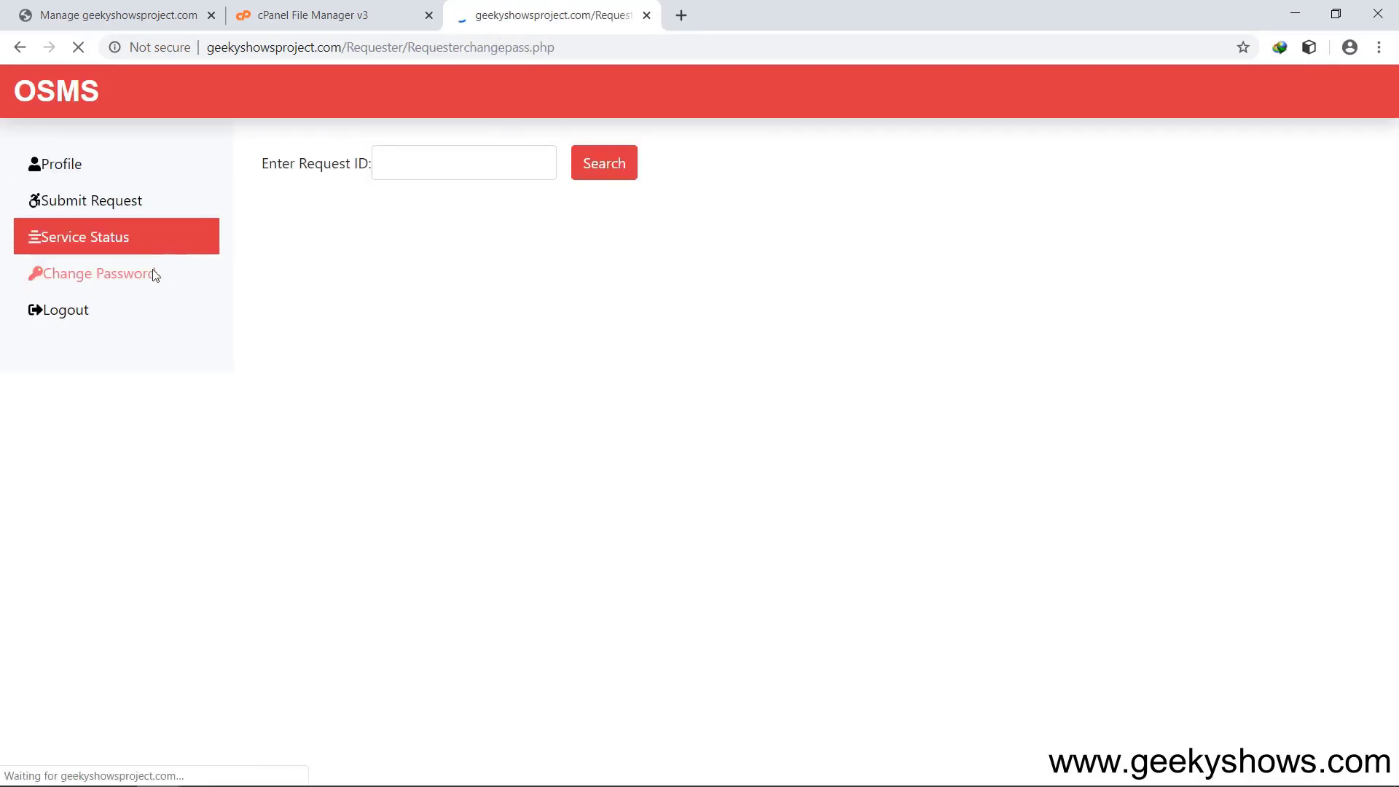
pyautogui.click(64, 311)
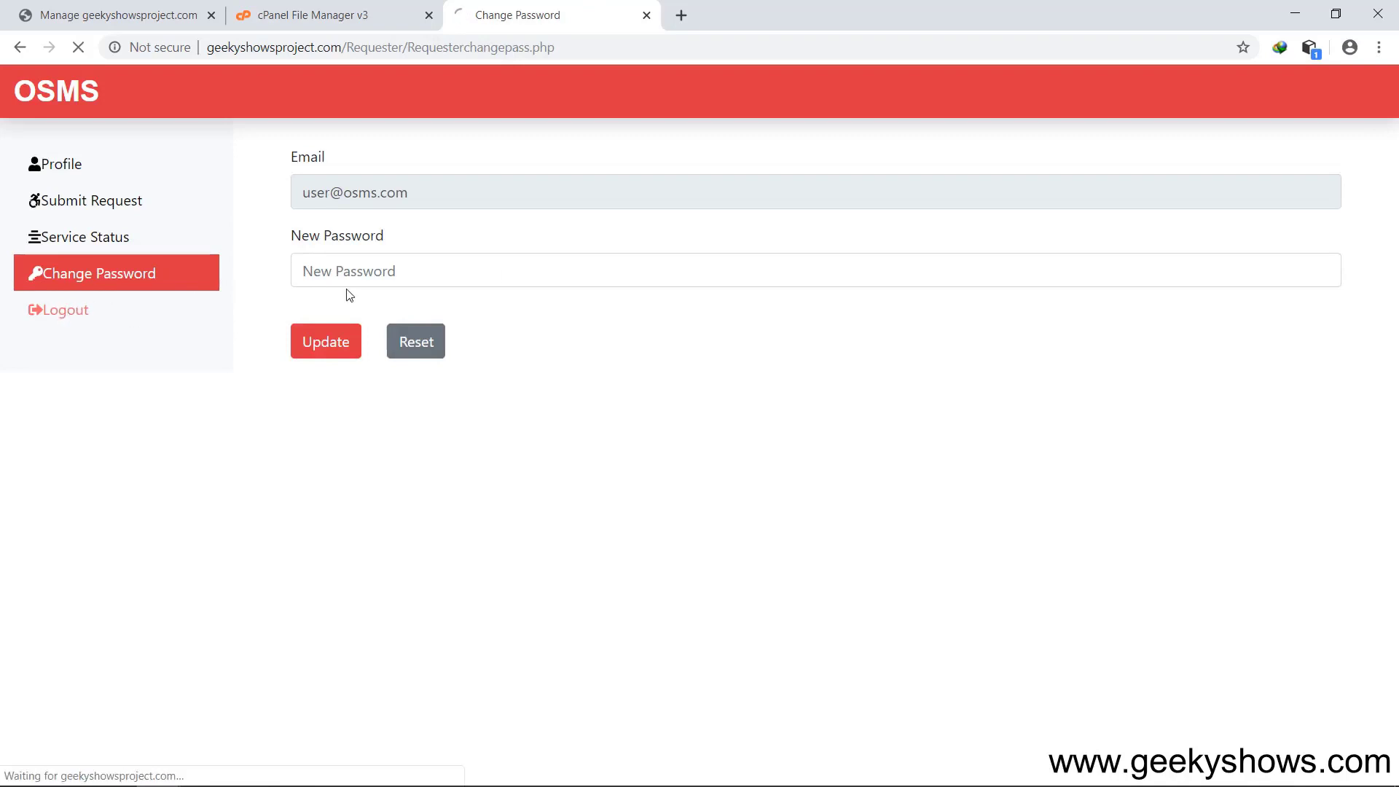
pyautogui.scroll(-20, 621, 290)
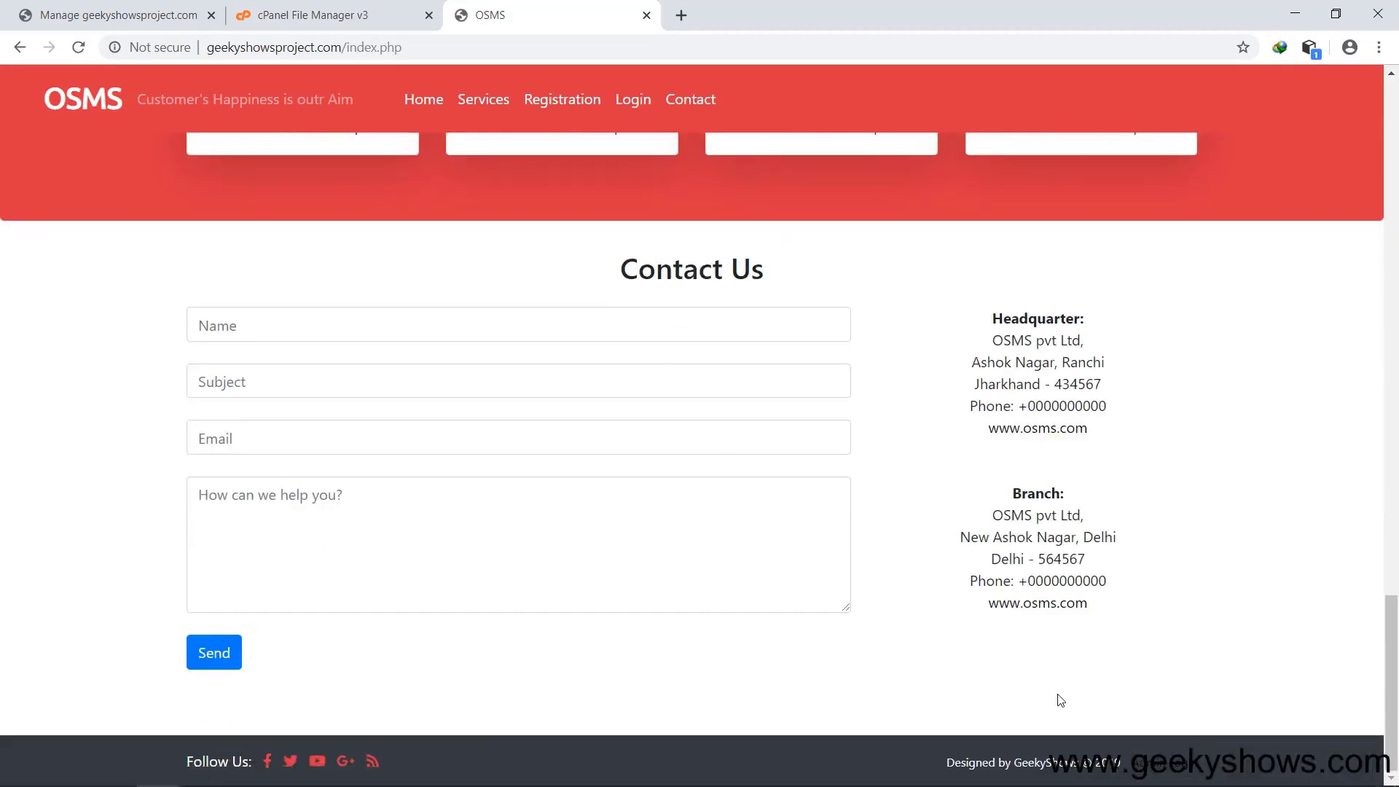
# Log into the live admin area with the admin email and password
pyautogui.click(1173, 771)
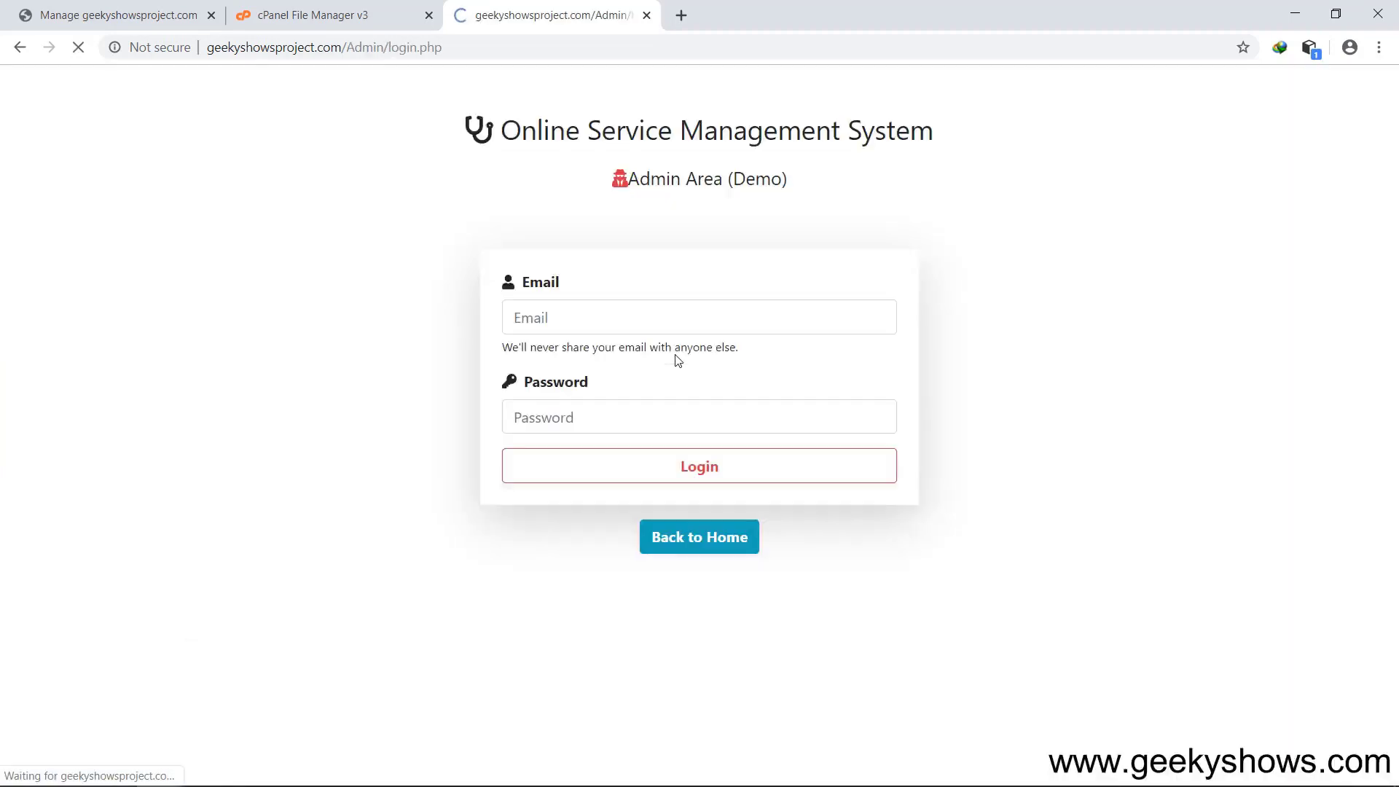
pyautogui.click(682, 328)
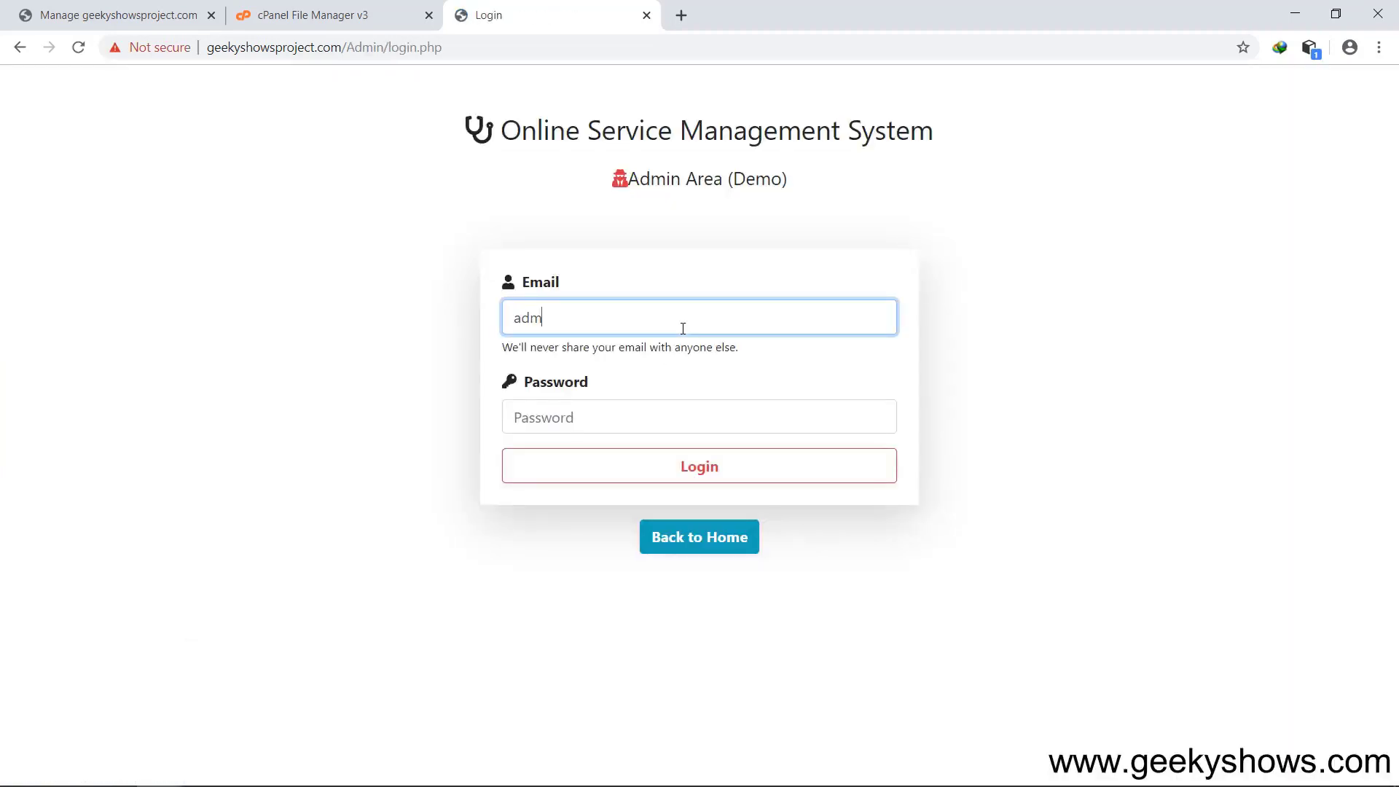
pyautogui.press('Tab')
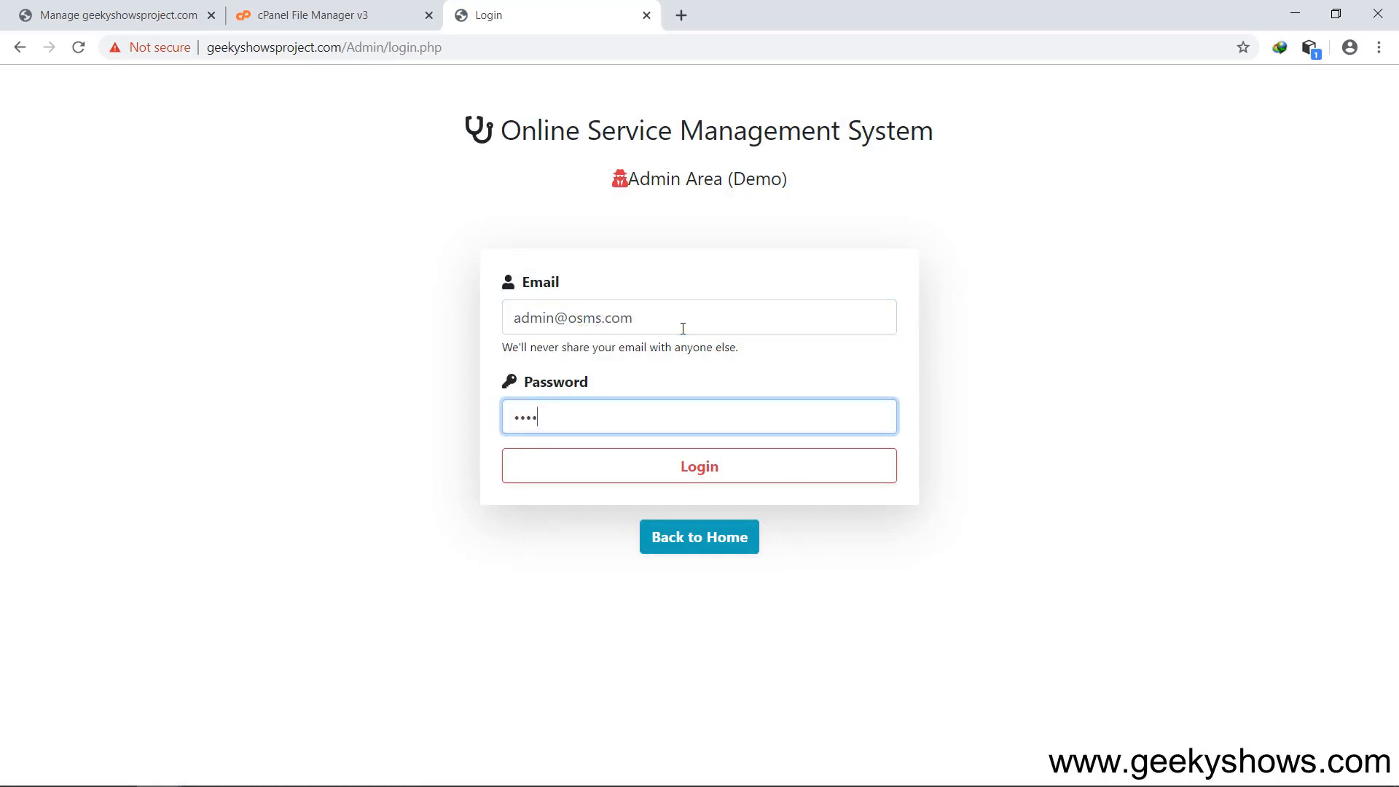
pyautogui.click(704, 468)
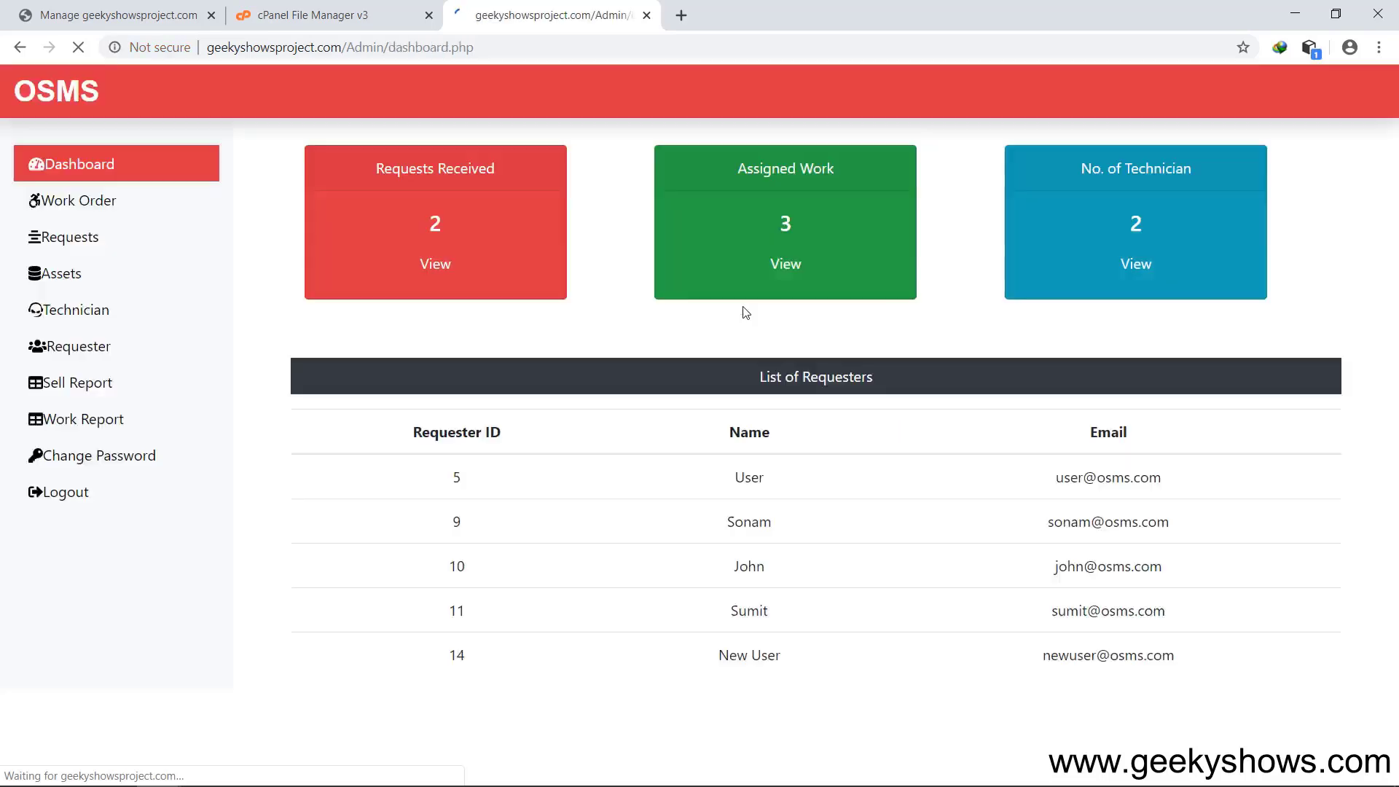
# Step through Work Order, Requests, Assets, Technician, Requester, Sell Report, Work Report and Change Password pages
pyautogui.click(97, 209)
pyautogui.click(91, 248)
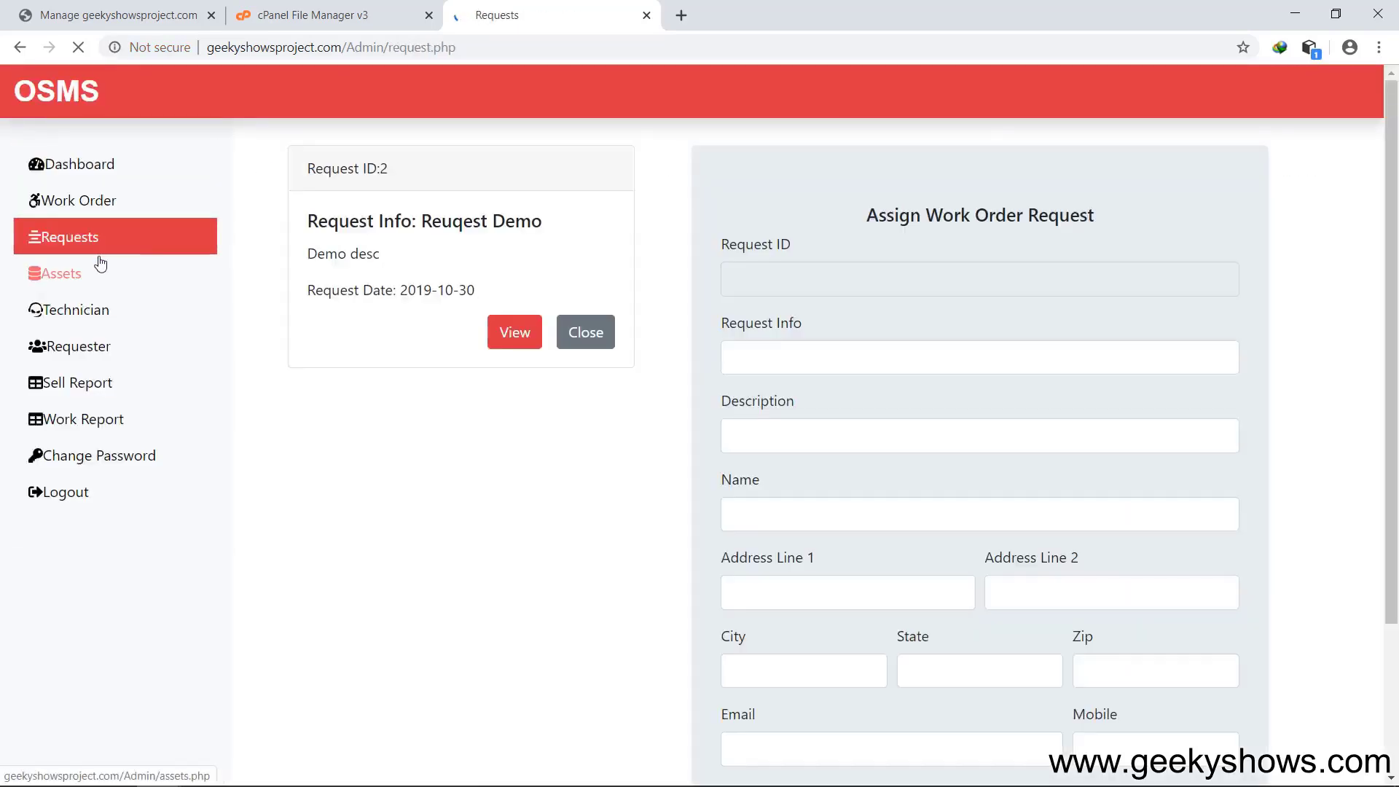
pyautogui.click(83, 276)
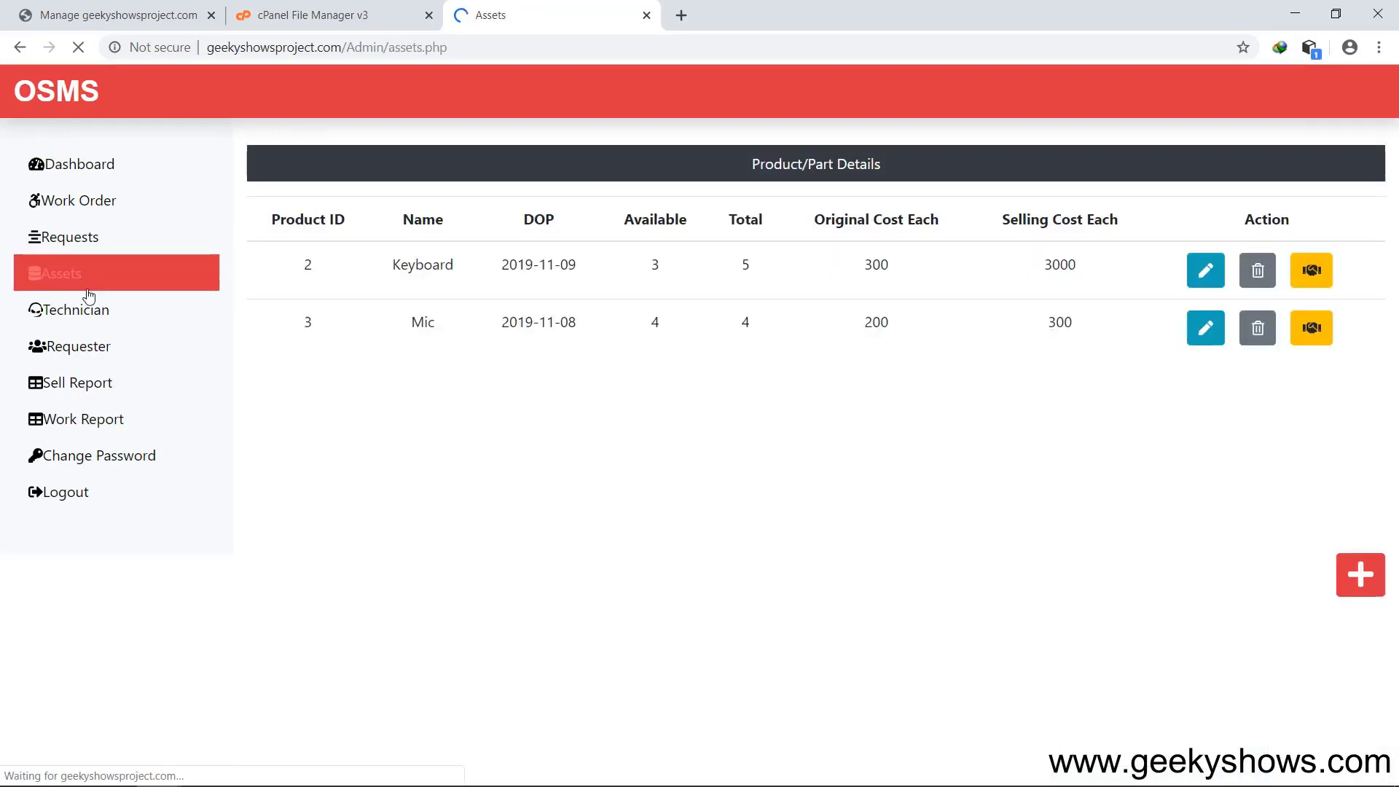
pyautogui.click(106, 323)
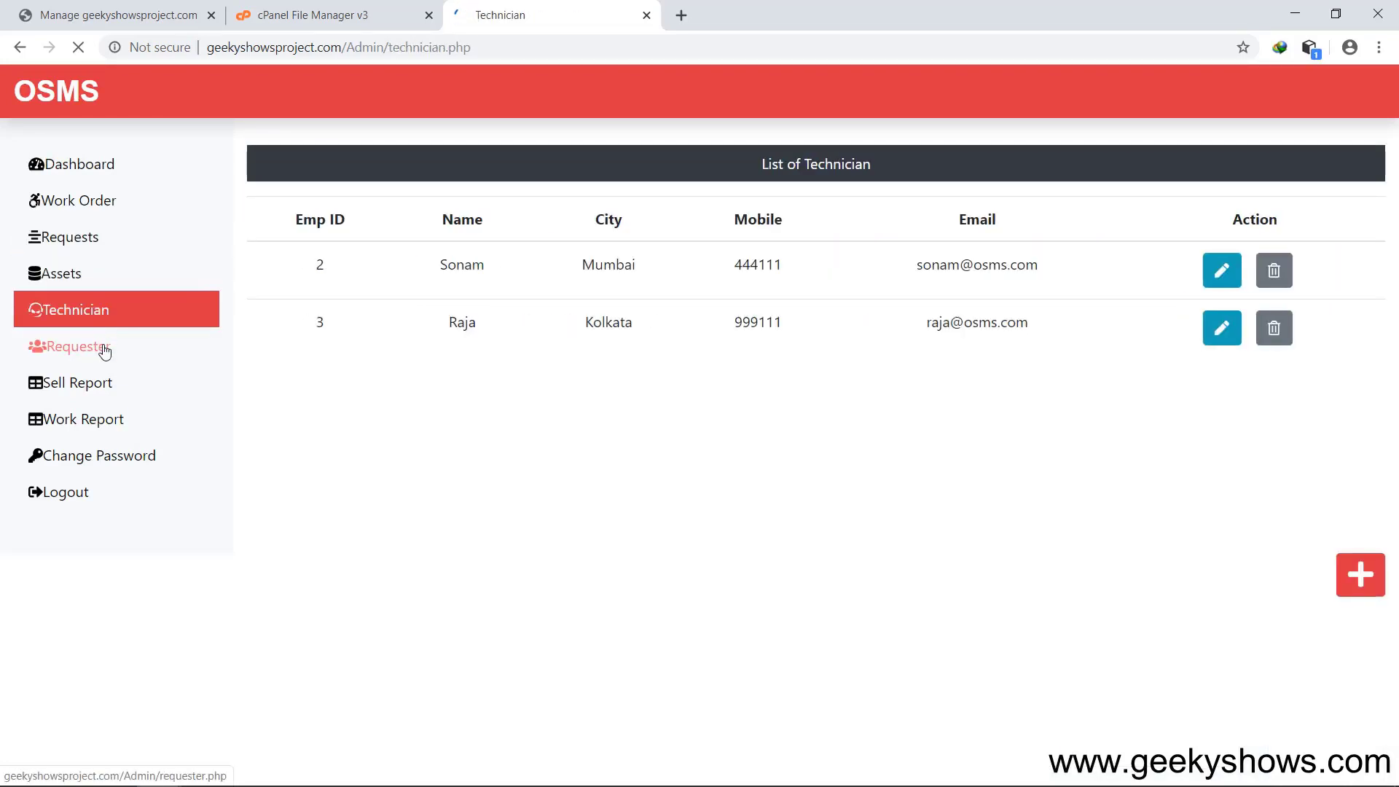
pyautogui.click(115, 360)
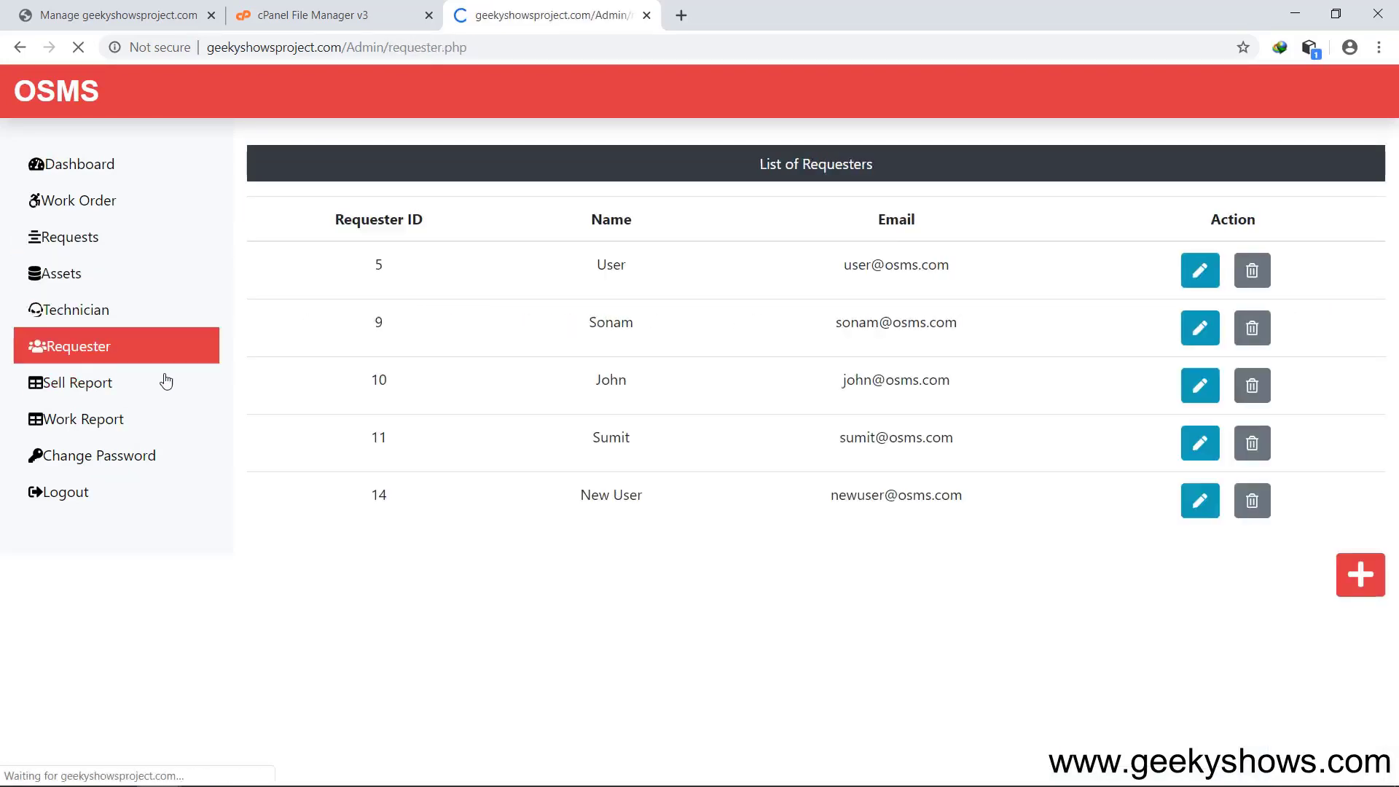
pyautogui.click(116, 385)
pyautogui.click(115, 430)
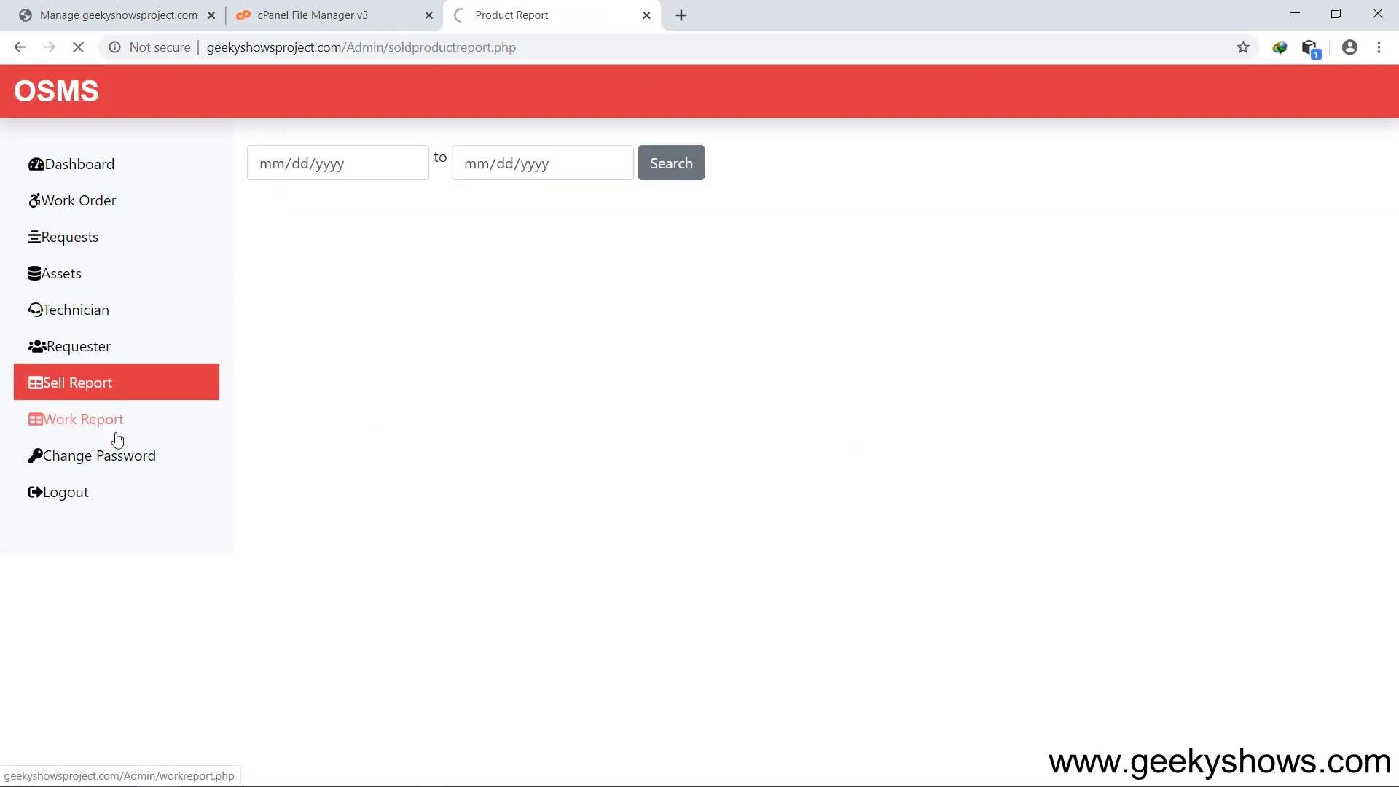
pyautogui.click(110, 460)
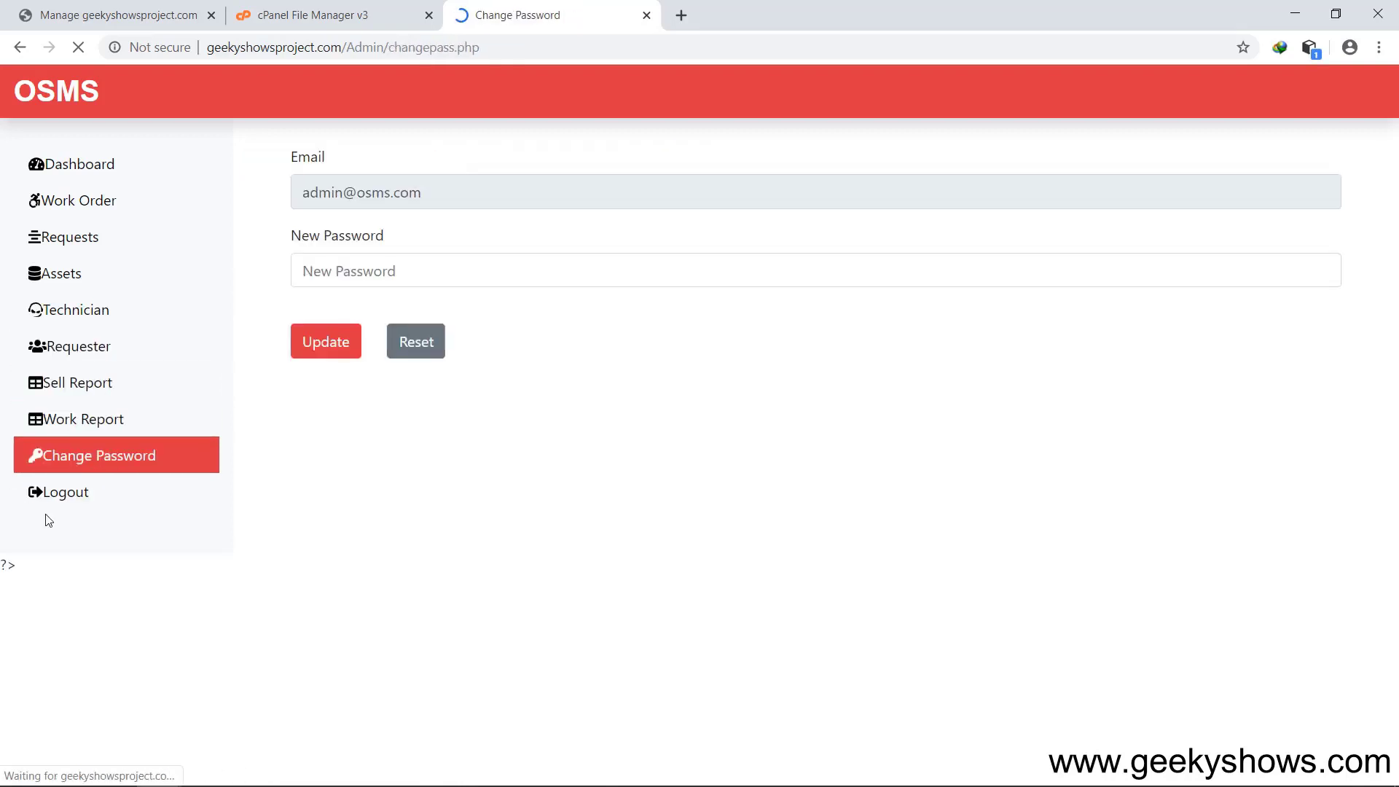
# Highlight the stray '?>' text at the left edge of the admin page
pyautogui.doubleClick(3, 567)
pyautogui.click(32, 572)
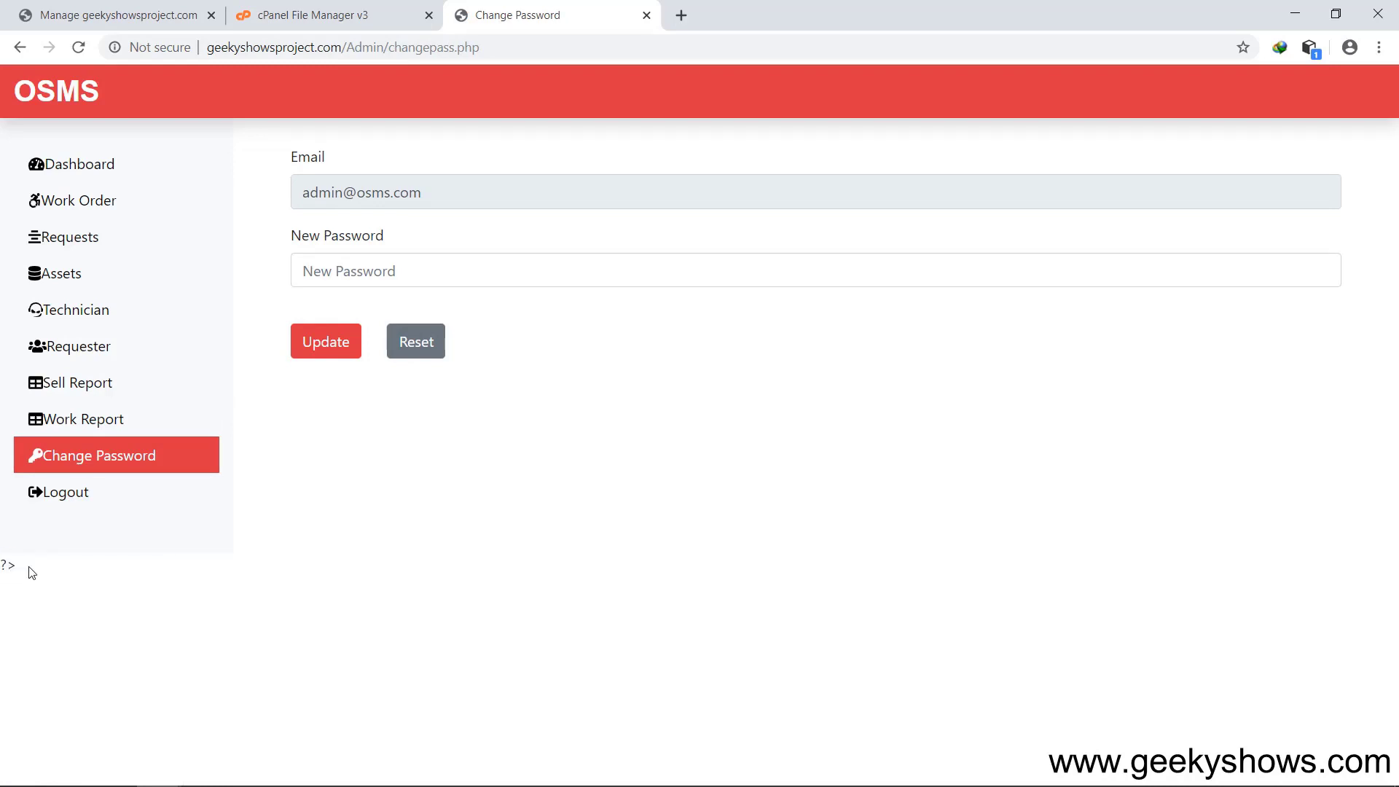
pyautogui.doubleClick(4, 564)
pyautogui.click(36, 569)
pyautogui.doubleClick(3, 563)
pyautogui.click(34, 567)
pyautogui.doubleClick(3, 557)
pyautogui.click(24, 569)
pyautogui.doubleClick(3, 565)
pyautogui.click(32, 568)
pyautogui.doubleClick(3, 563)
pyautogui.click(19, 566)
pyautogui.doubleClick(8, 559)
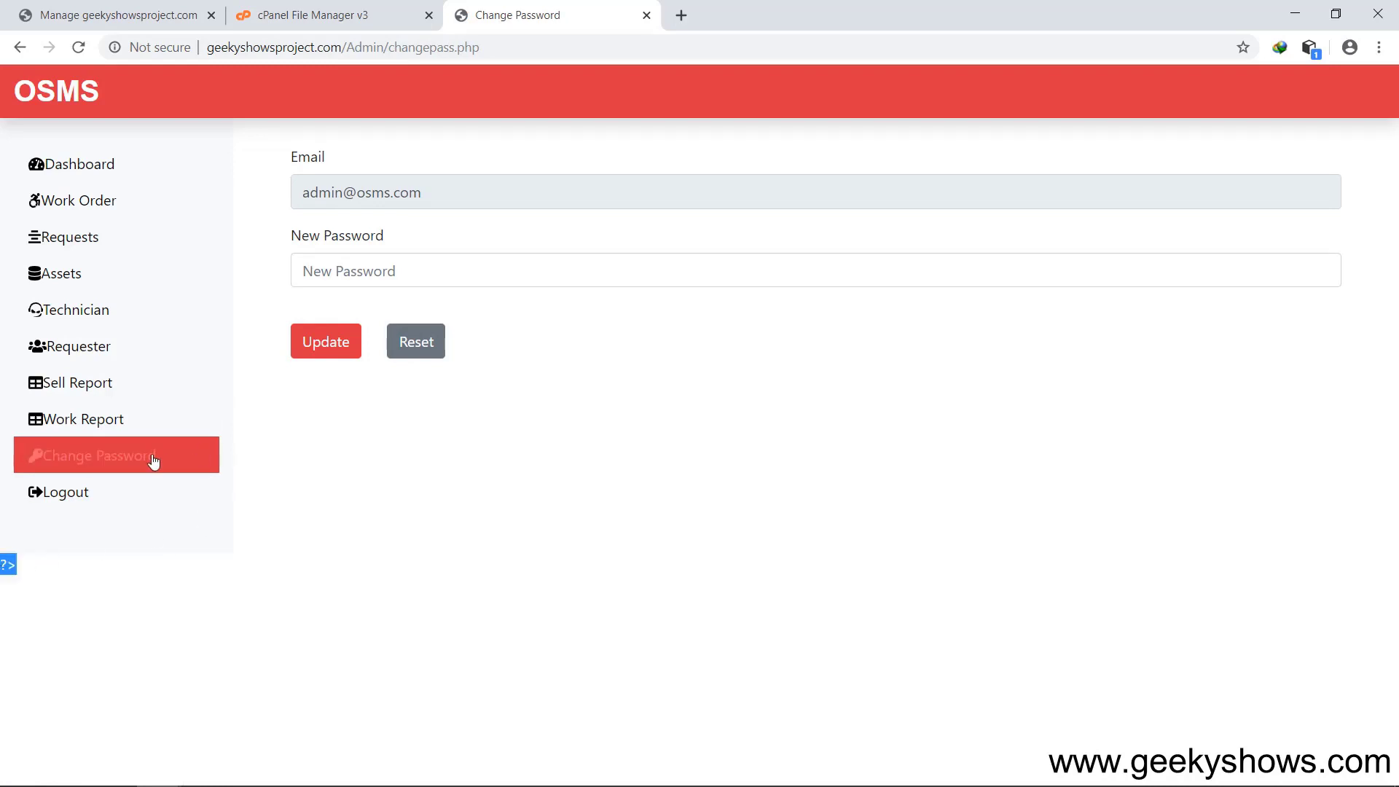
# Highlight changepass.php in the page address, then log out of the admin area
pyautogui.moveTo(416, 48); pyautogui.dragTo(527, 56)
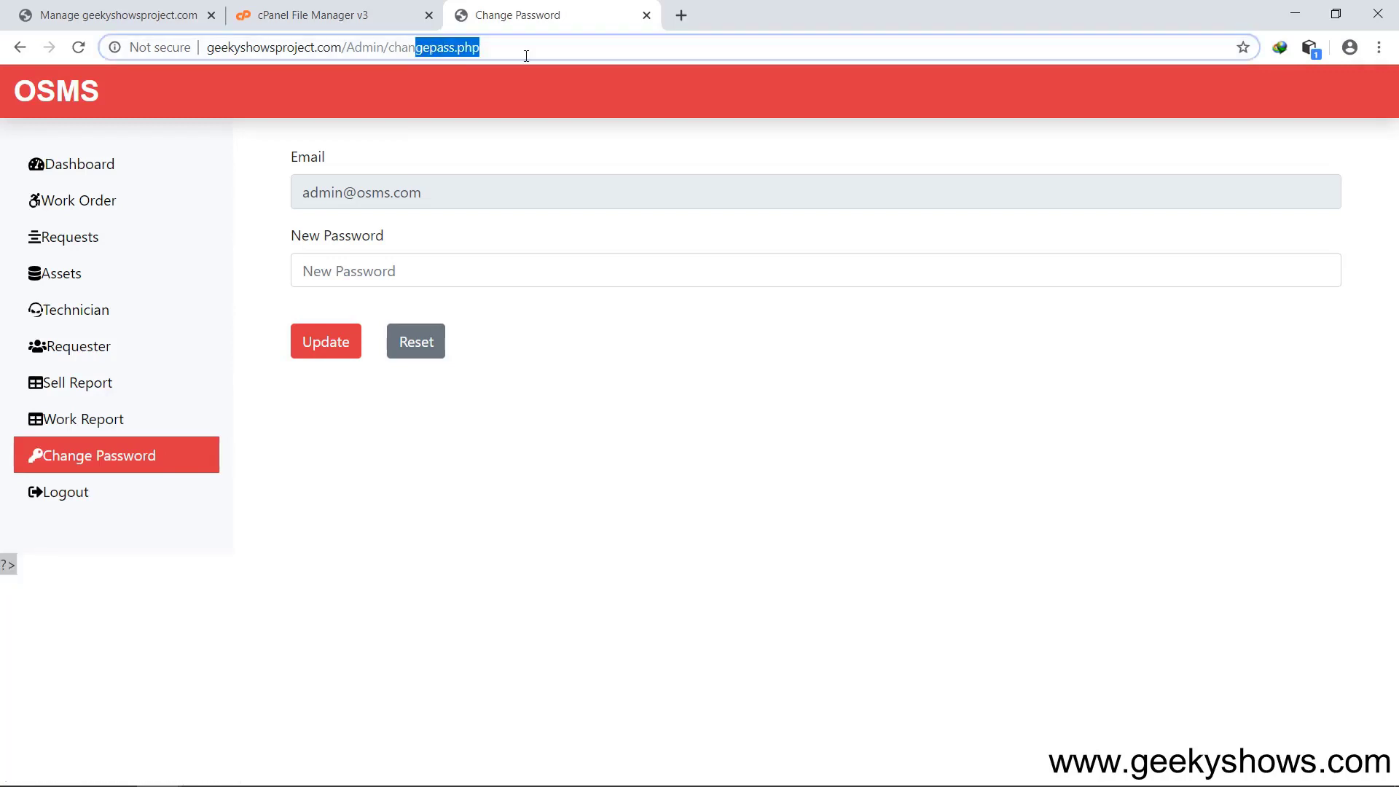
pyautogui.click(526, 423)
pyautogui.click(62, 494)
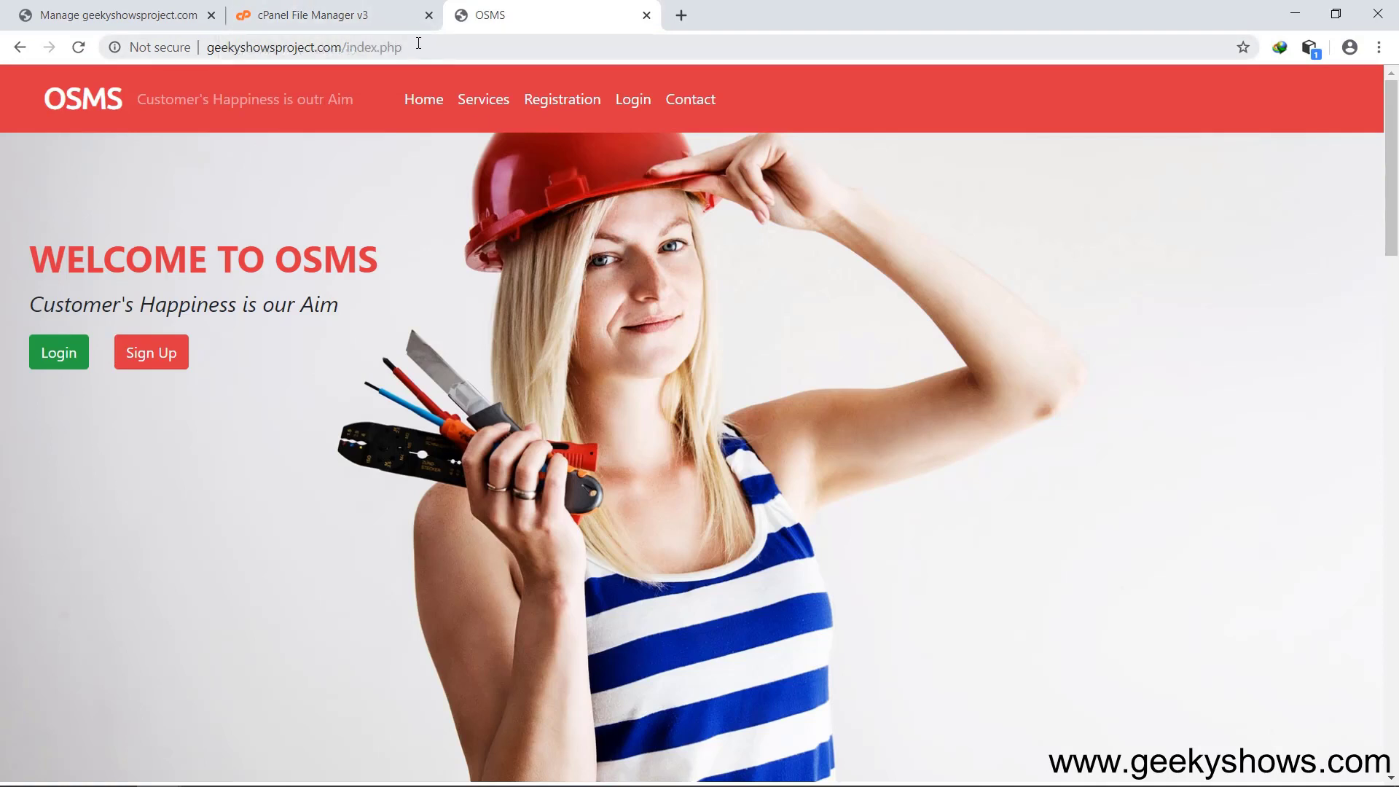
pyautogui.moveTo(344, 46); pyautogui.dragTo(213, 50)
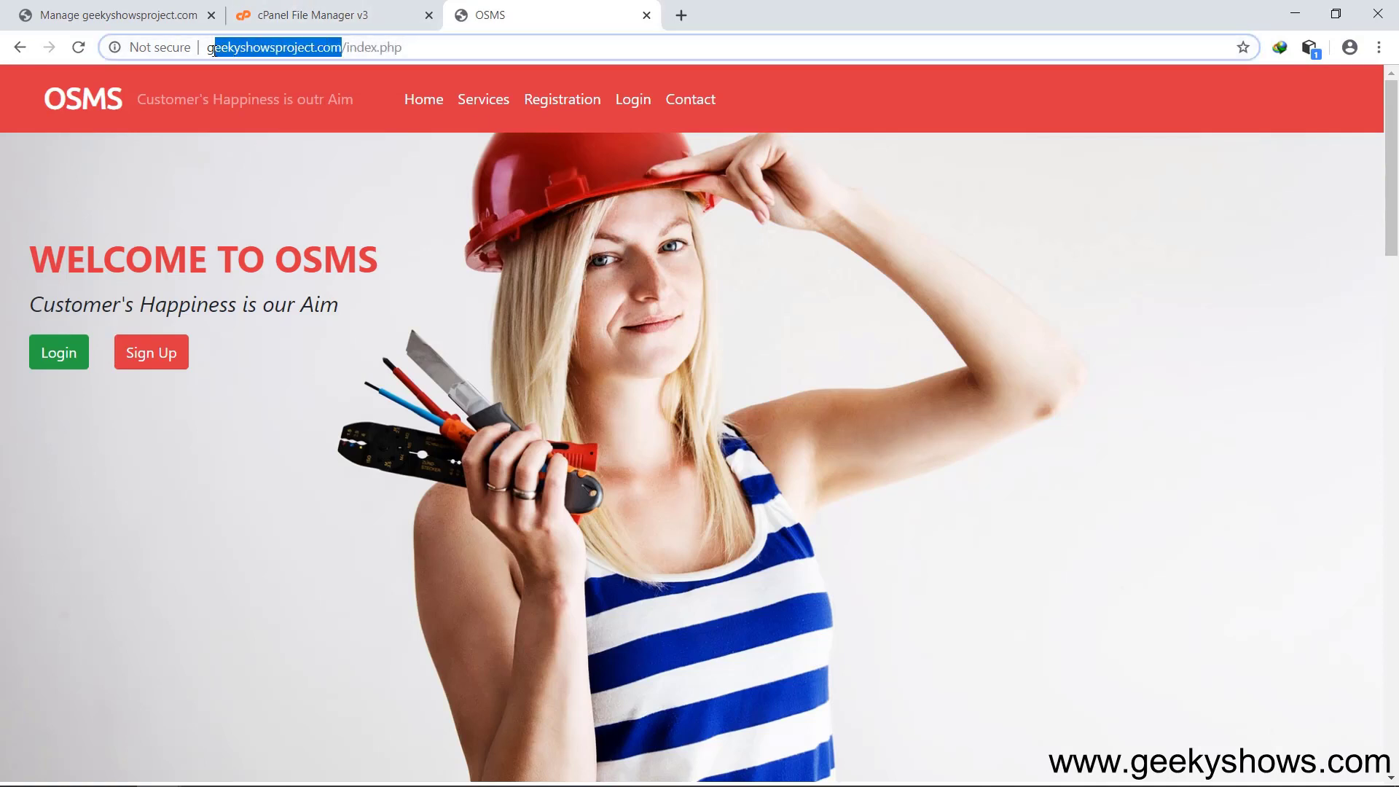
pyautogui.click(497, 230)
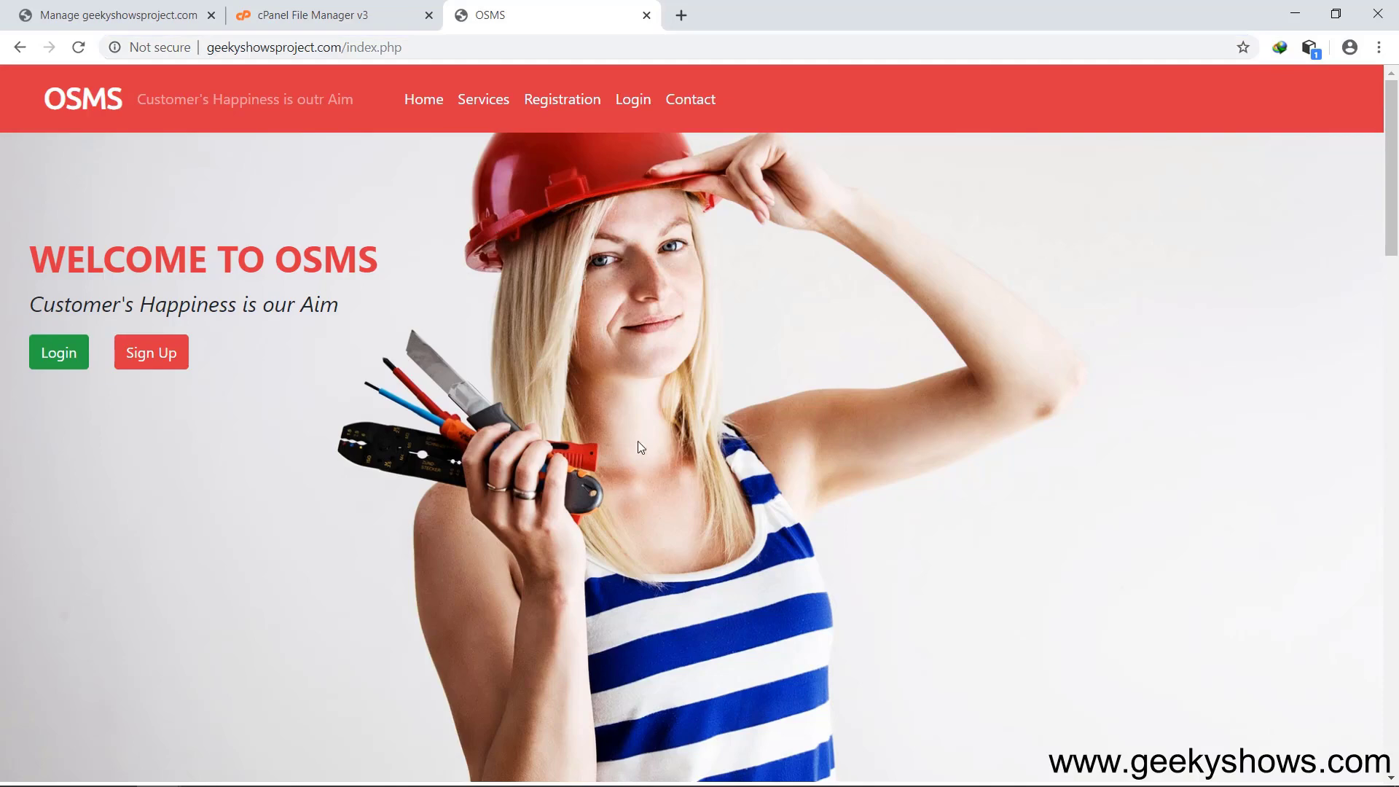
pyautogui.scroll(-20, 641, 447)
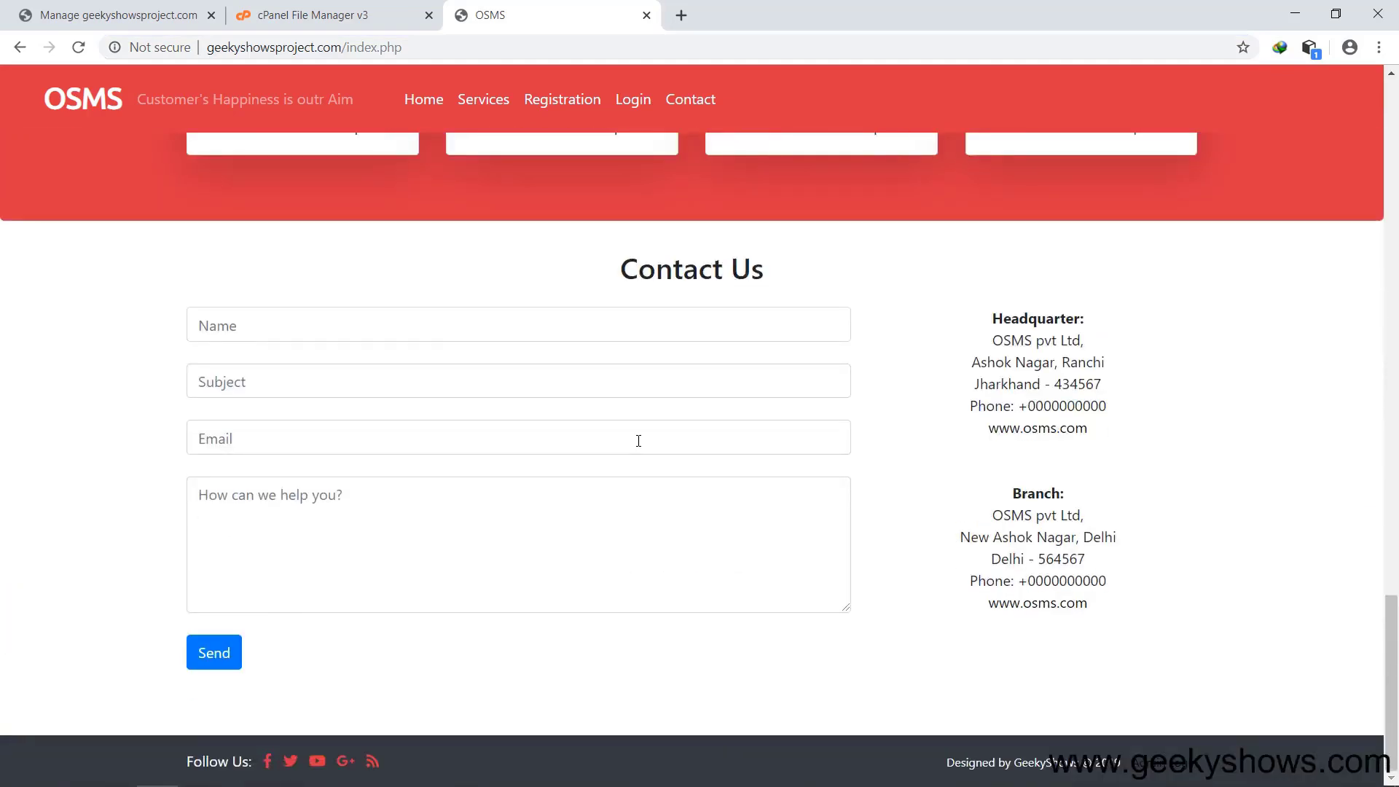
pyautogui.scroll(20, 638, 440)
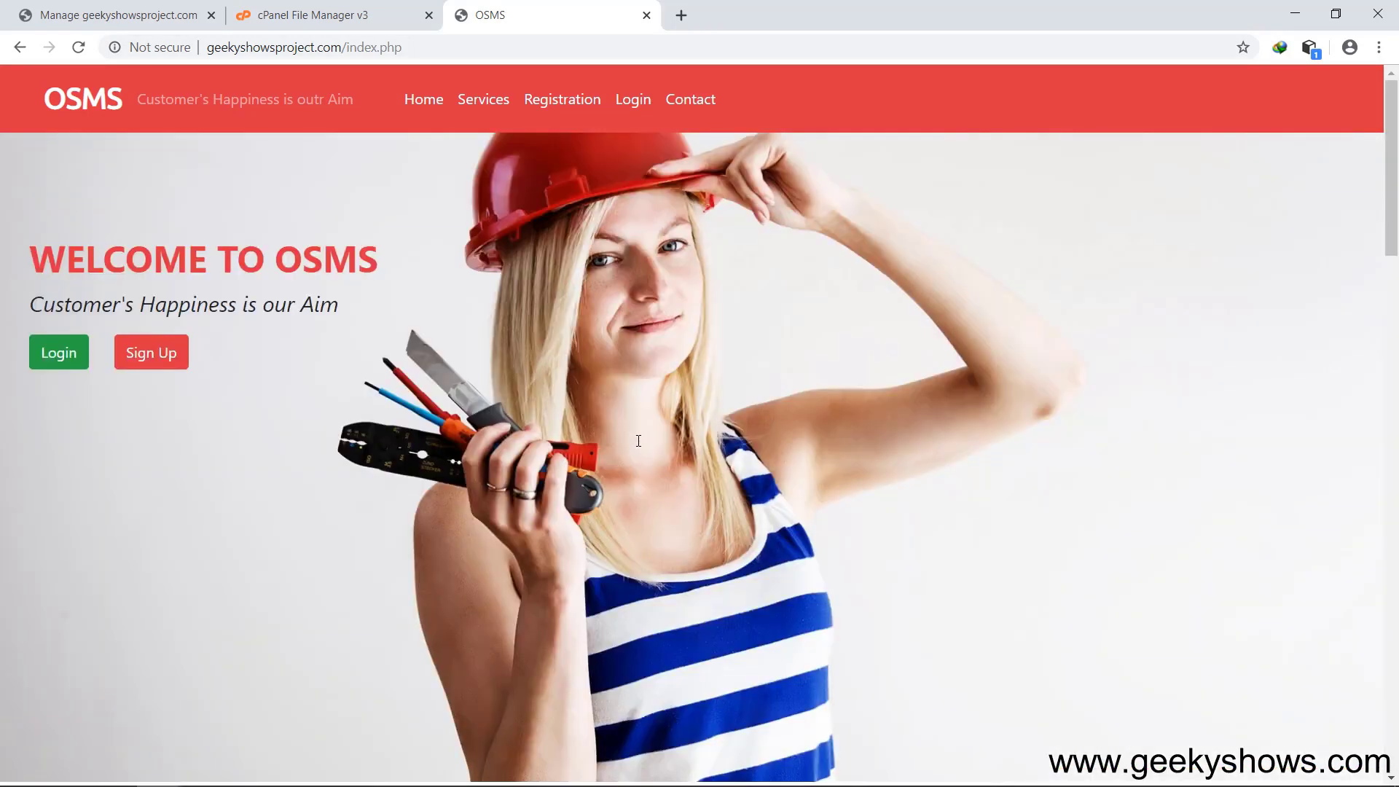
pyautogui.click(402, 15)
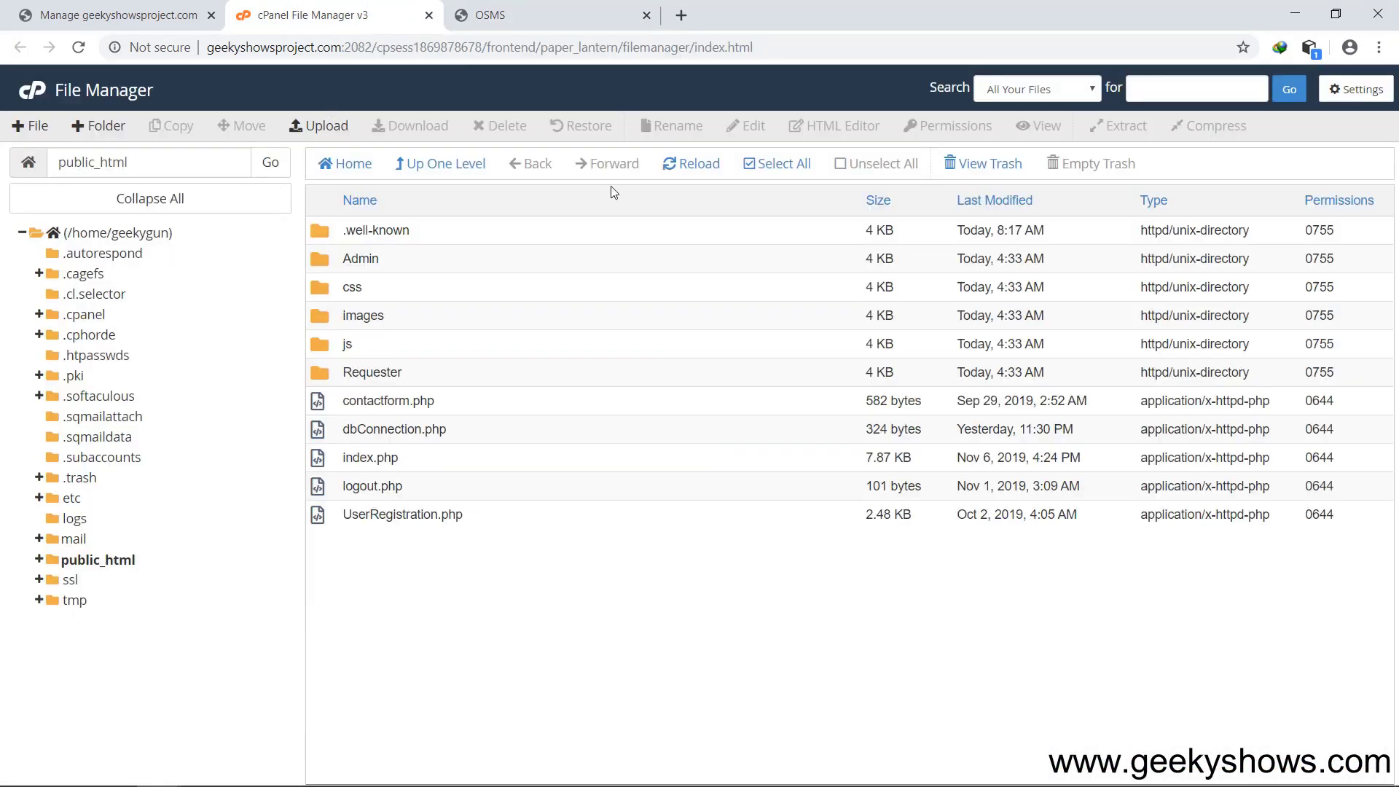
pyautogui.click(521, 14)
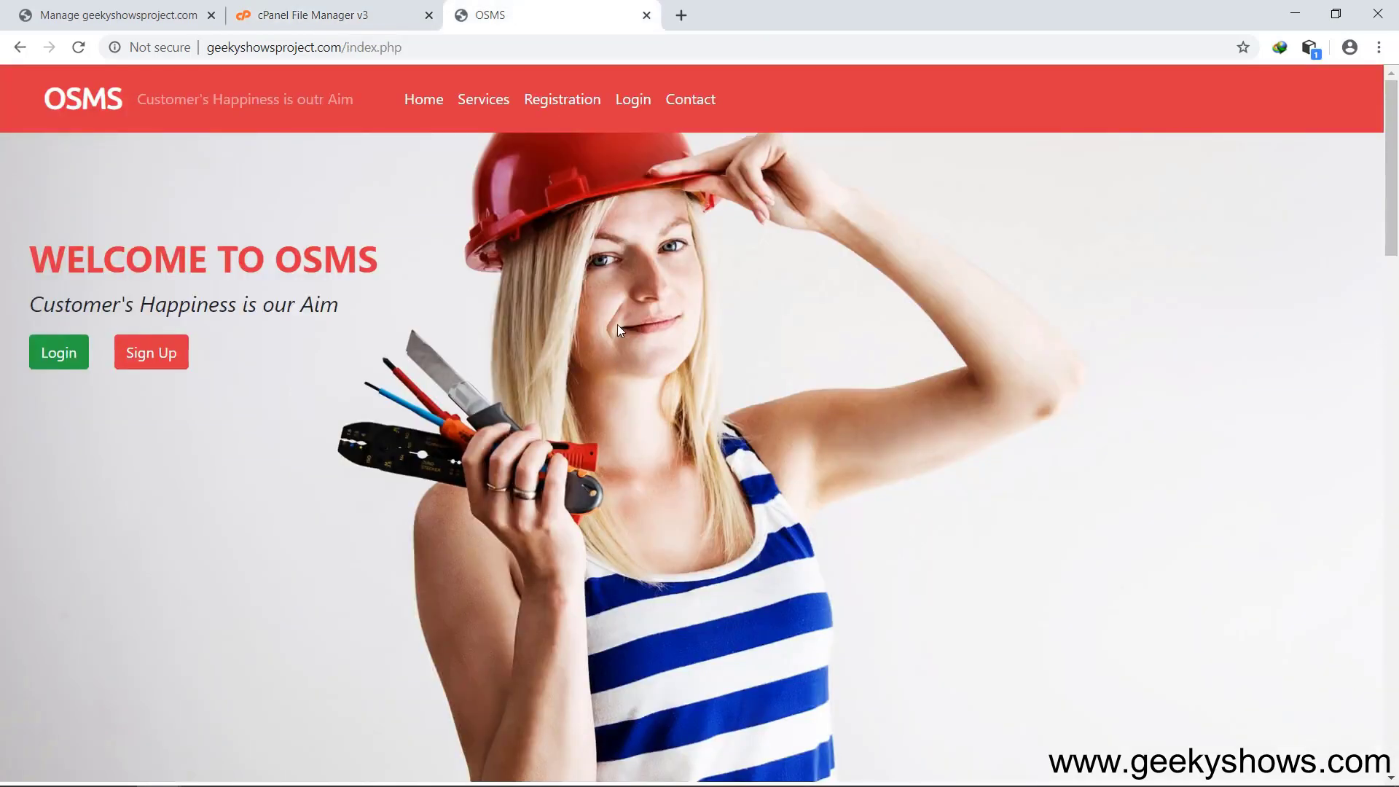
pyautogui.click(165, 11)
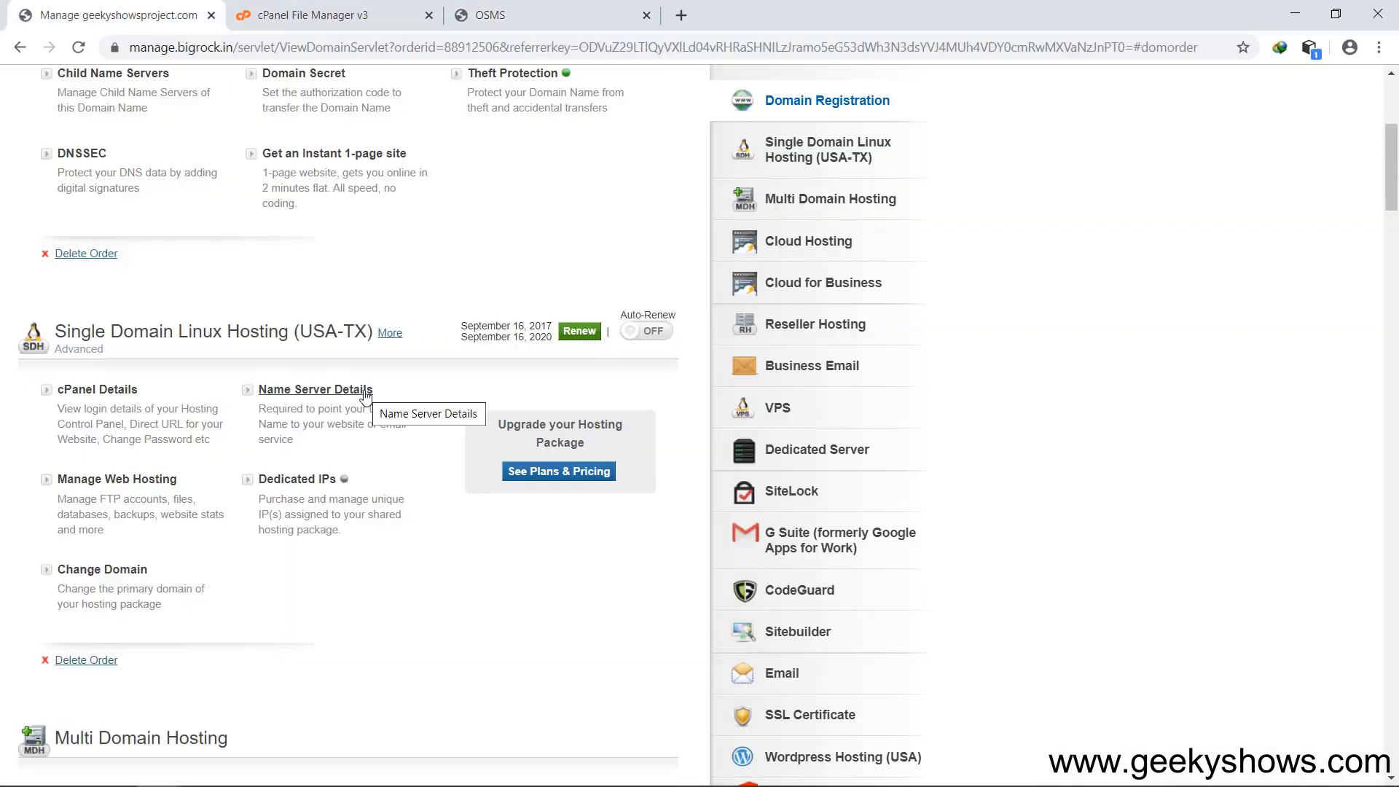
pyautogui.click(517, 15)
pyautogui.click(126, 10)
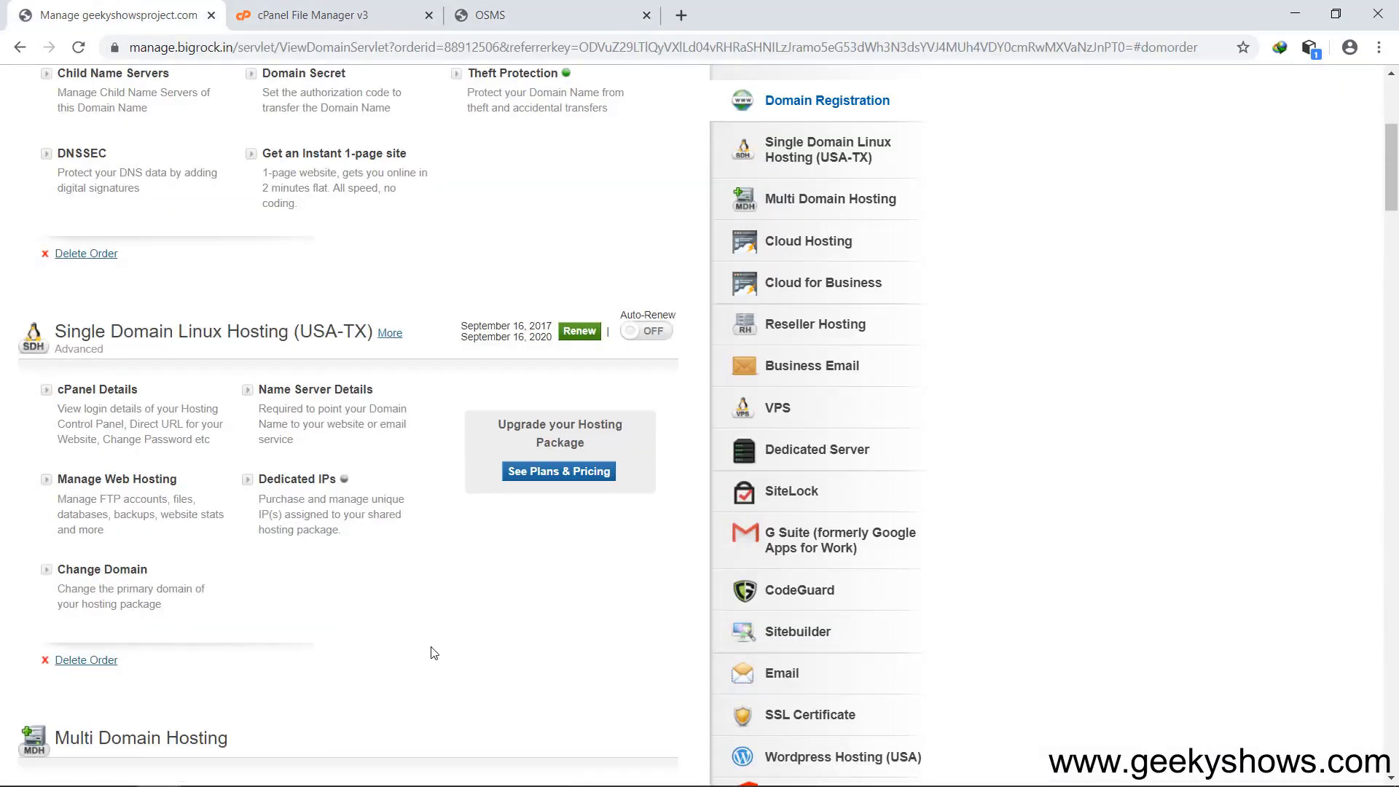
pyautogui.click(572, 10)
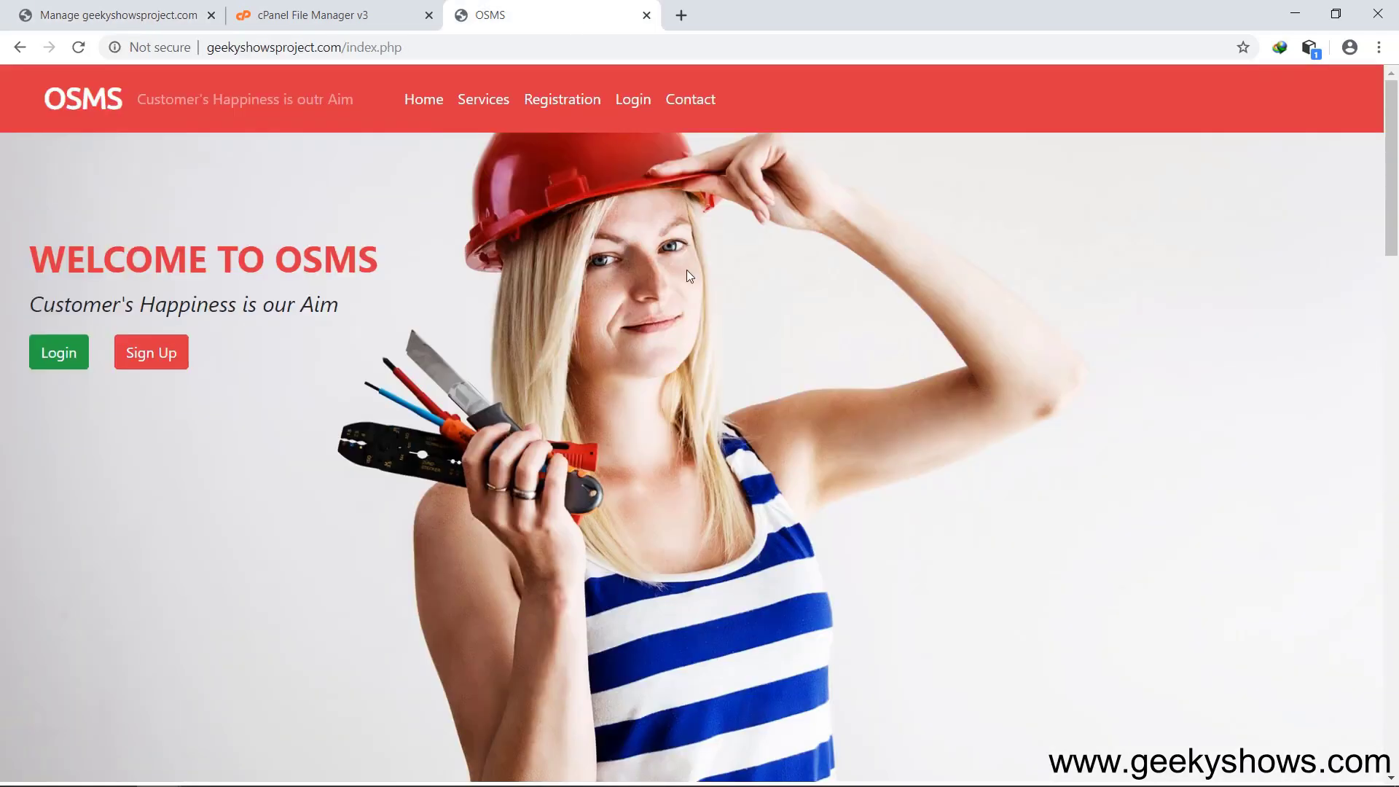